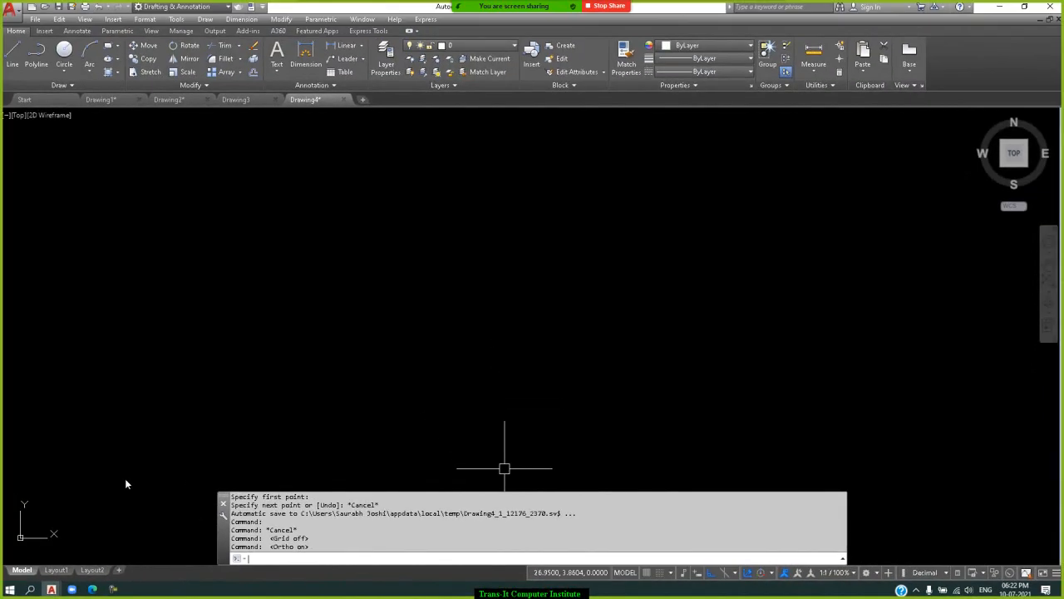
# Draw a large horizontal rectangle across the middle of the empty drawing area.
pyautogui.click(108, 48)
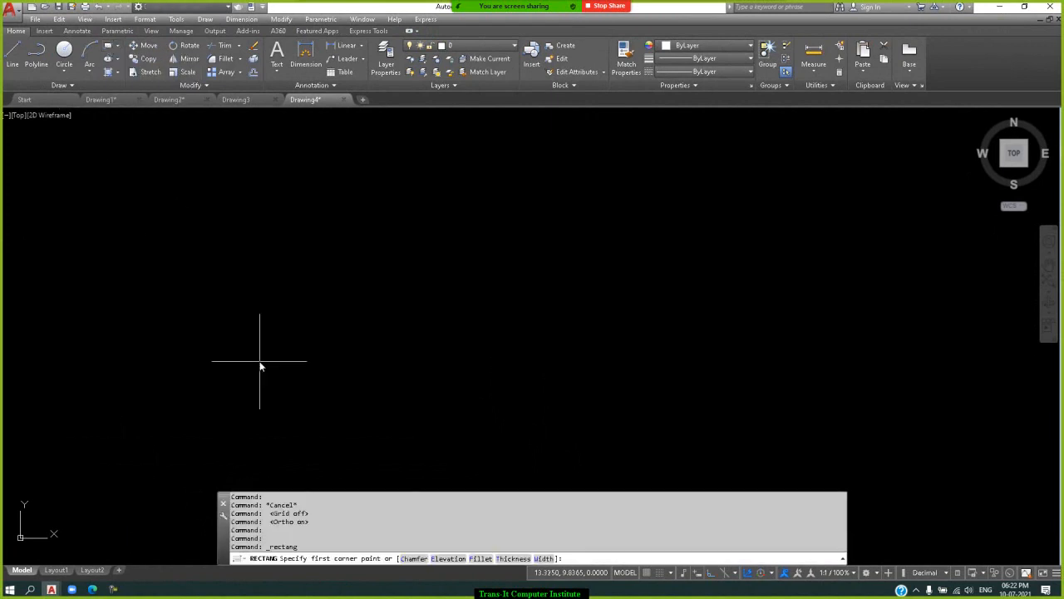
pyautogui.click(238, 431)
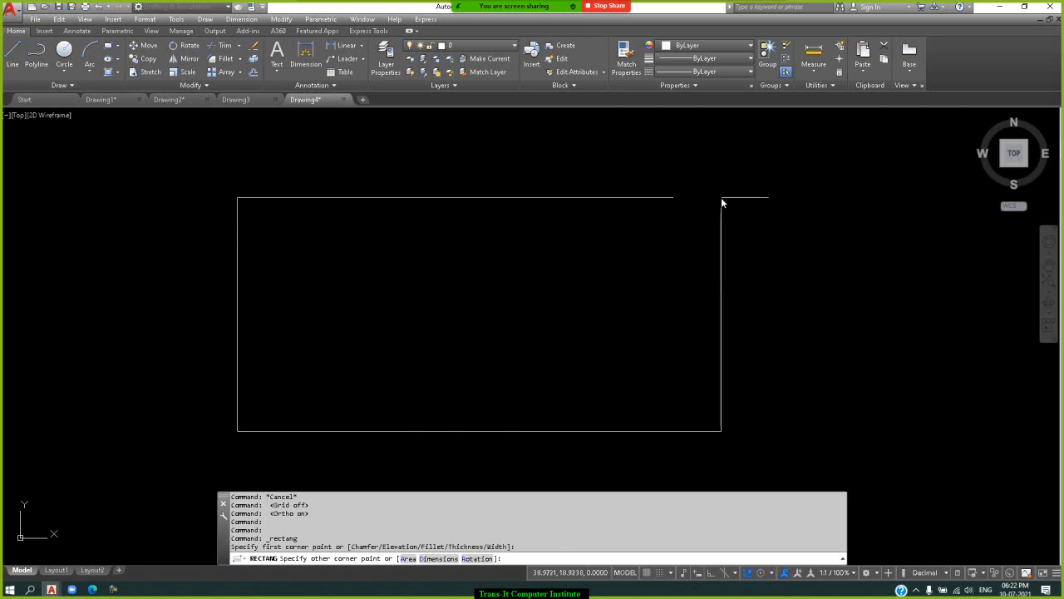
pyautogui.click(721, 197)
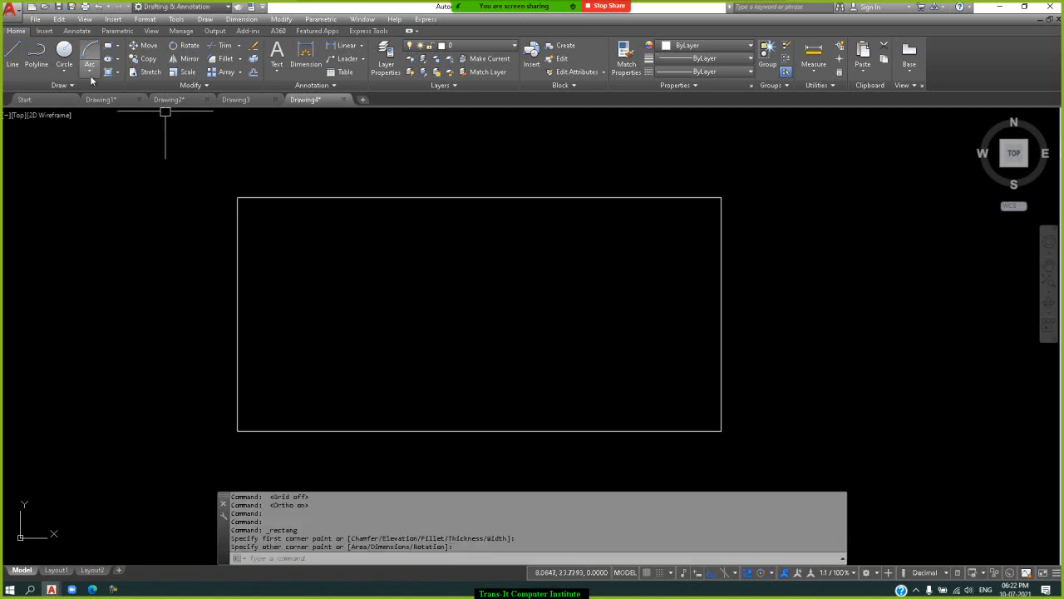
# Draw a circle of radius 1.5 inside the rectangle near its lower-left corner.
pyautogui.click(65, 51)
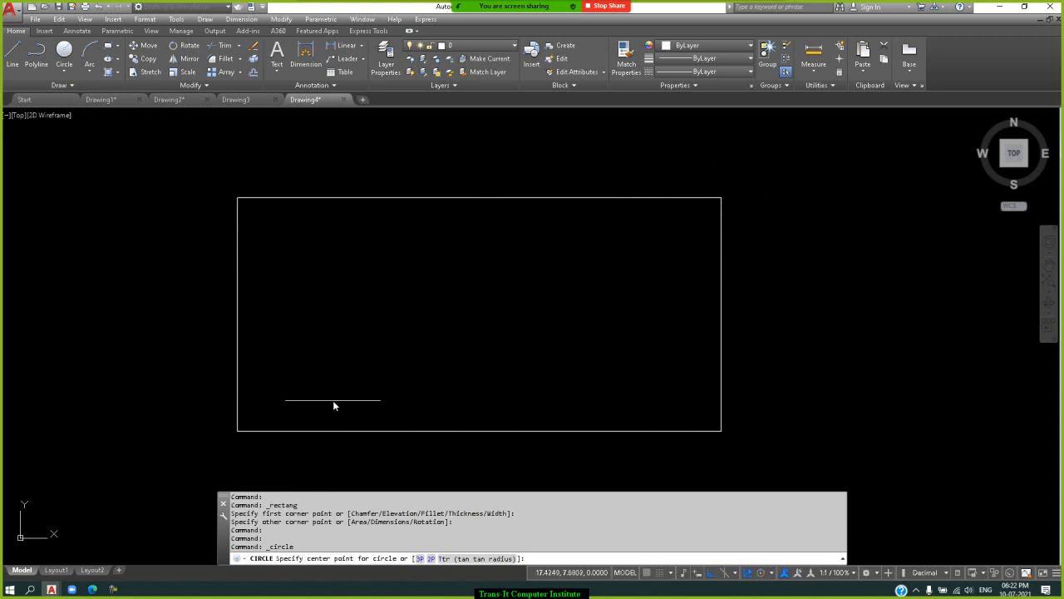
pyautogui.click(277, 390)
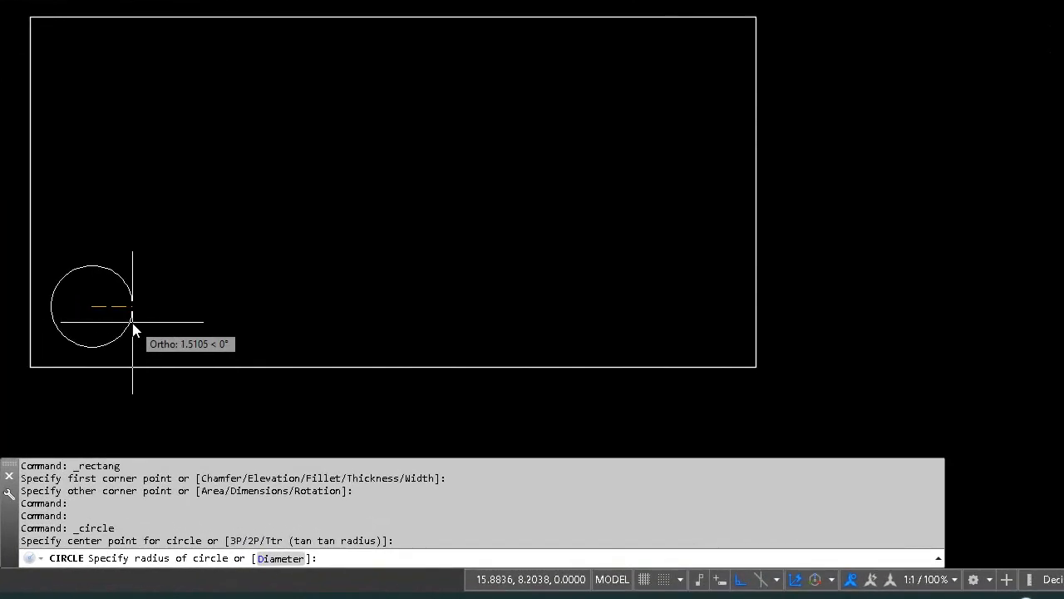
pyautogui.write('1.5')
pyautogui.press('Return')
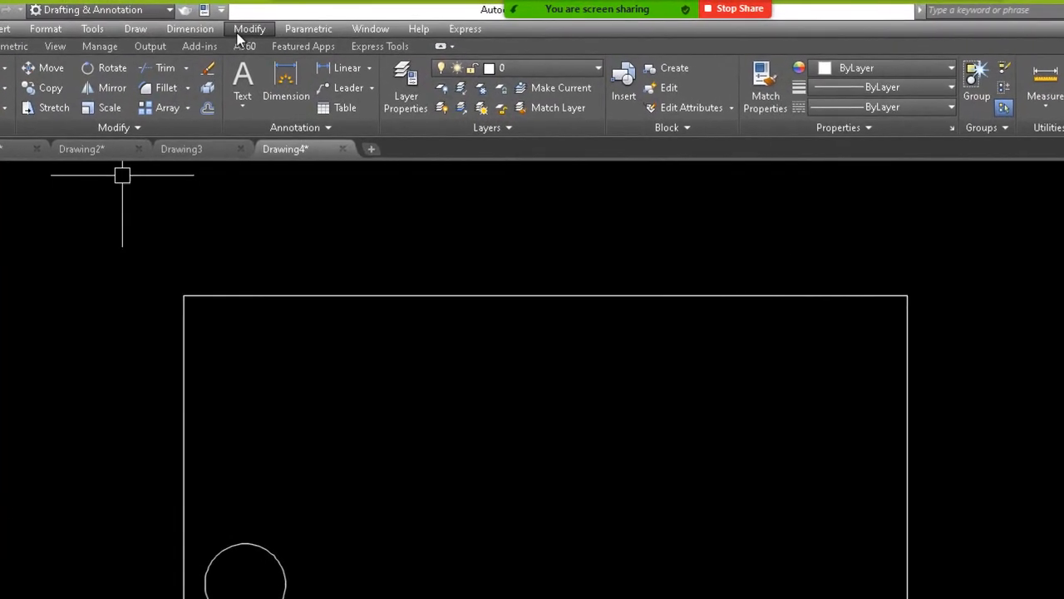
pyautogui.click(238, 35)
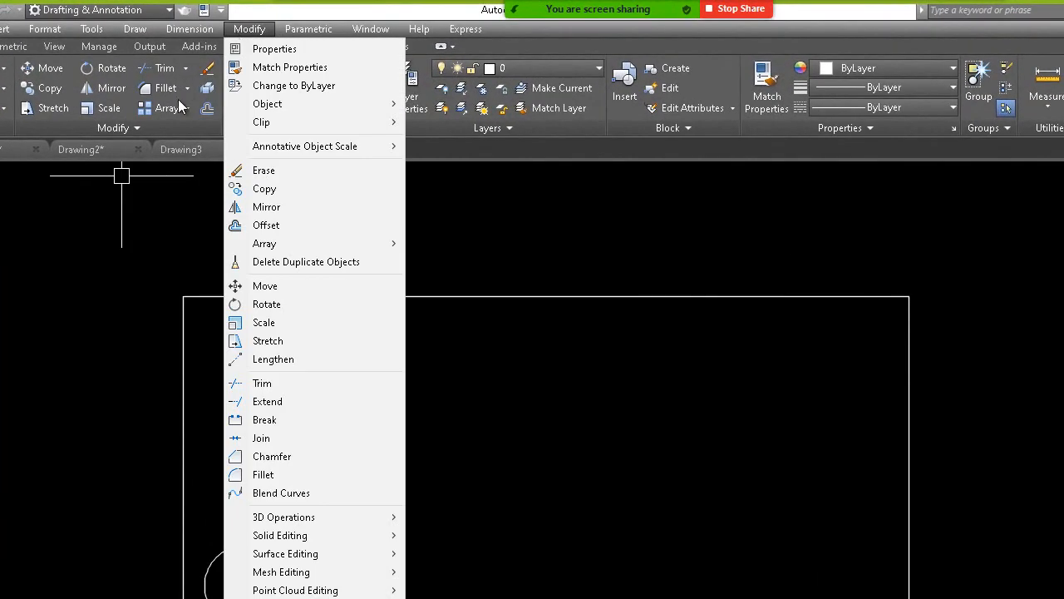
pyautogui.click(92, 224)
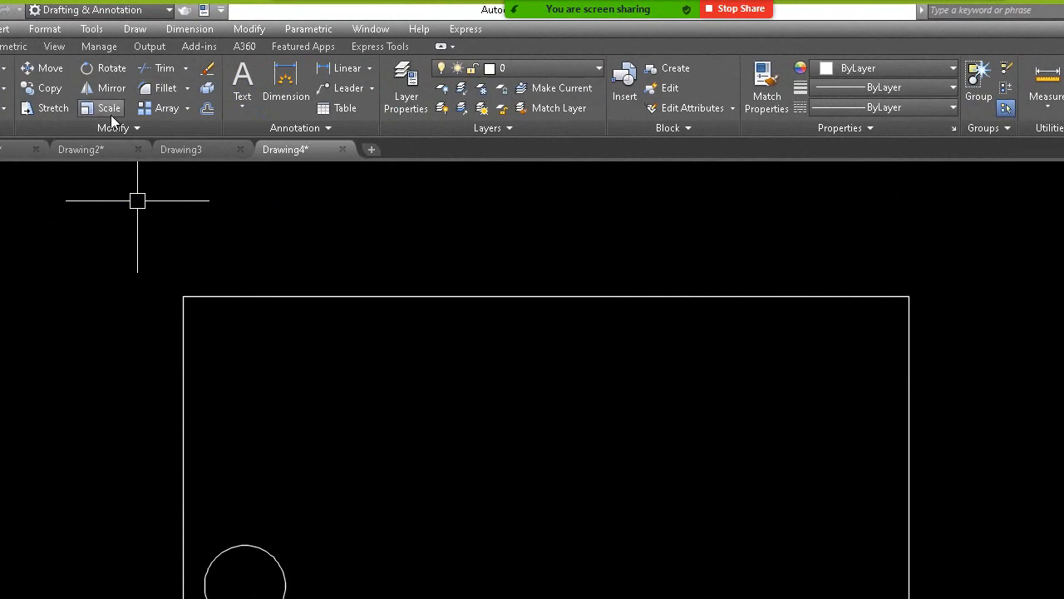
# Copy the circle by its center with Ortho off and the grid on, placing four copies freely in the rectangle's upper middle and right area.
pyautogui.click(53, 91)
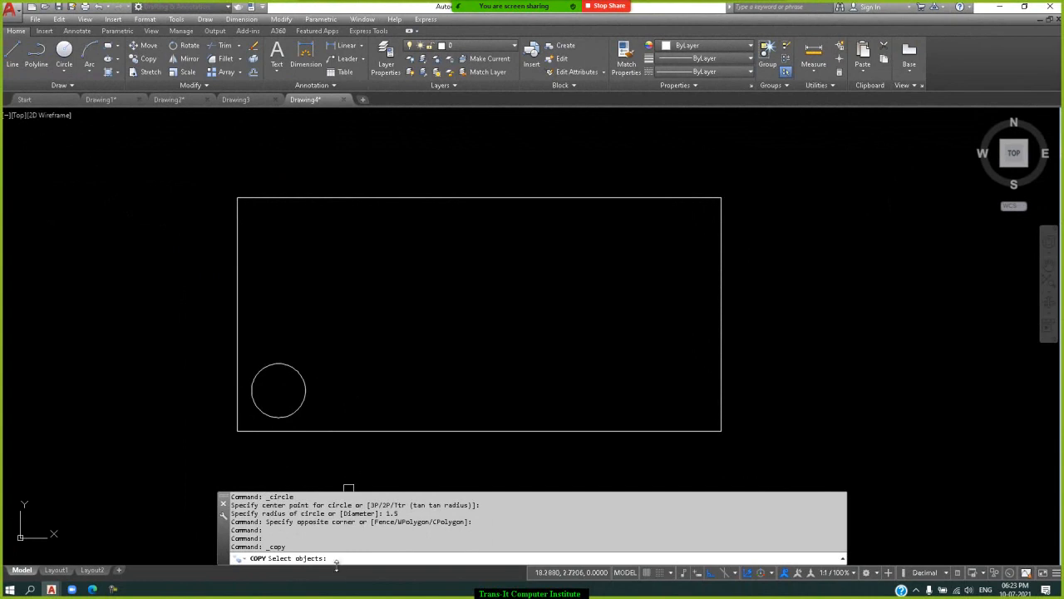
pyautogui.click(303, 395)
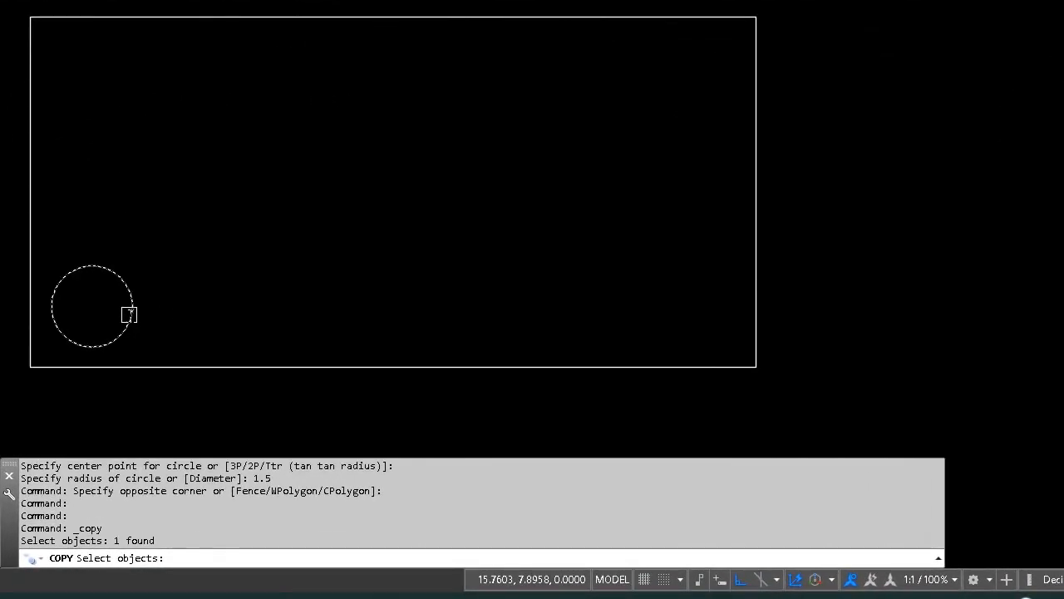
pyautogui.press('Return')
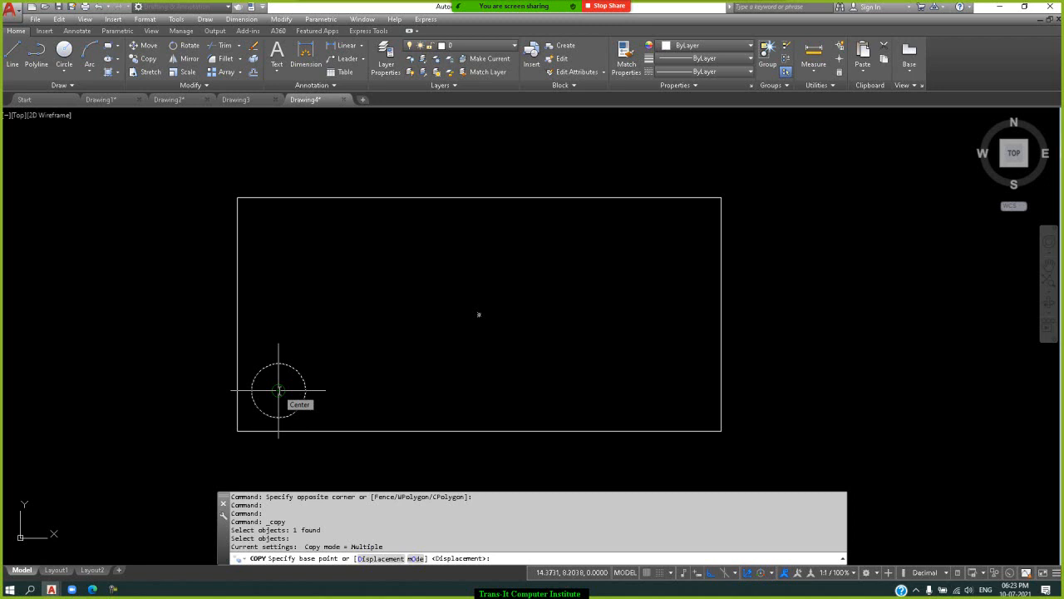
pyautogui.click(278, 390)
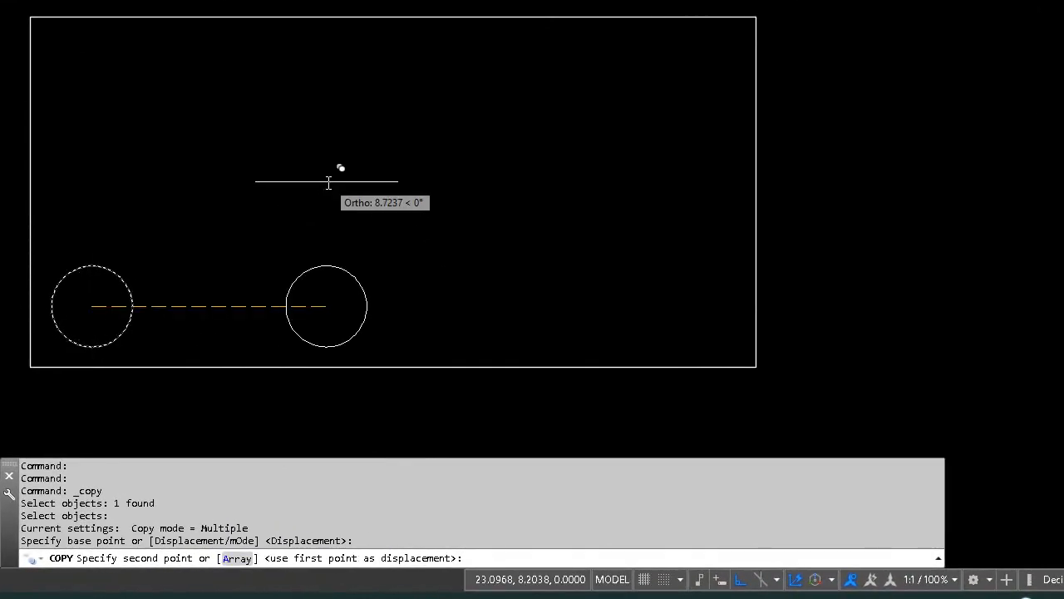
pyautogui.press('F7')
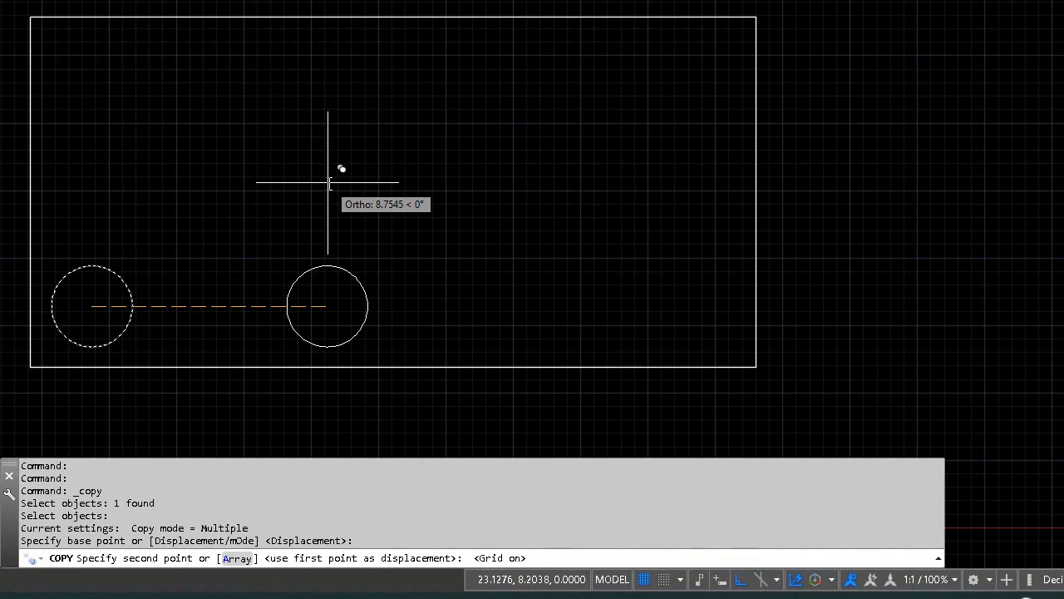
pyautogui.press('F8')
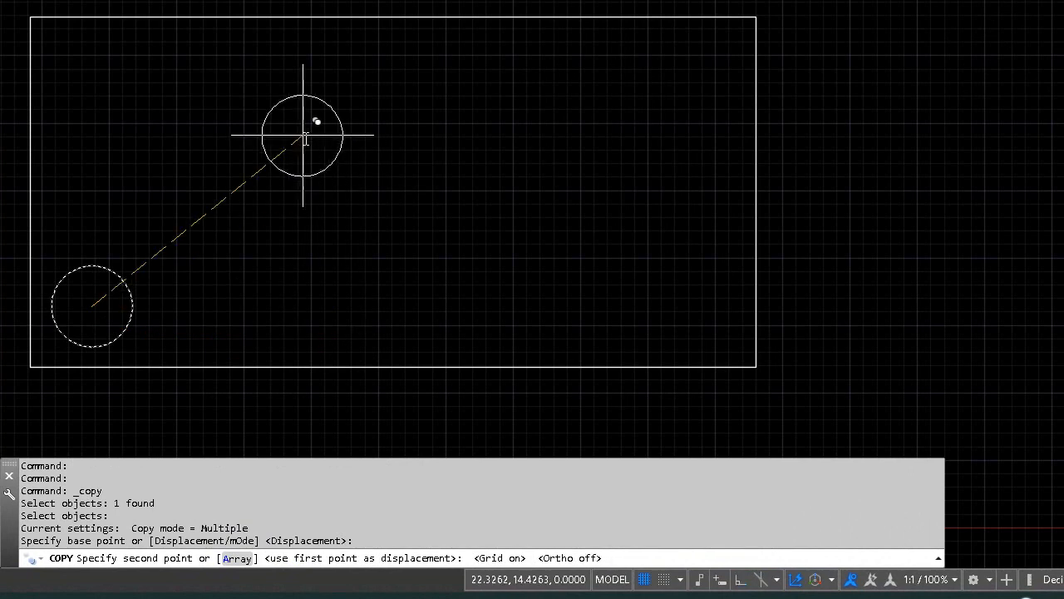
pyautogui.click(296, 122)
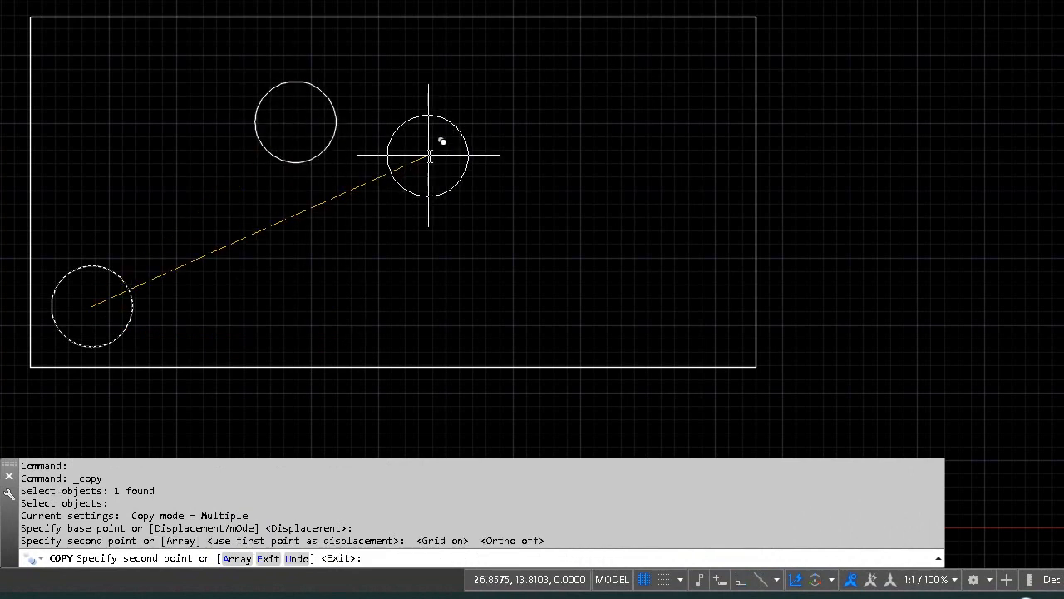
pyautogui.click(428, 155)
pyautogui.click(538, 105)
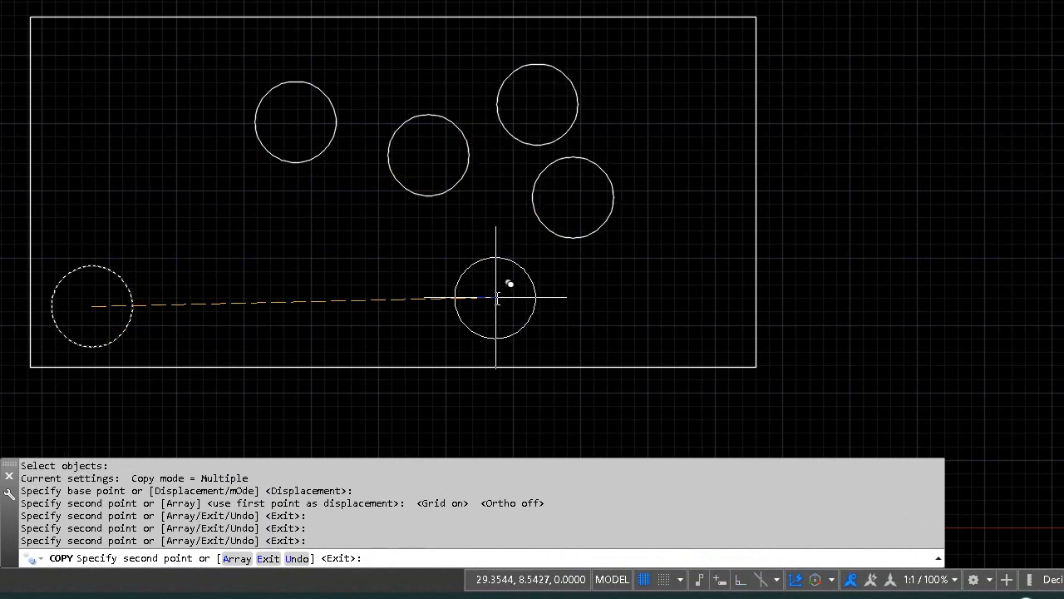
# Turn the grid off and Ortho on, and place another copy 20 units to the right of the original circle.
pyautogui.press('F7')
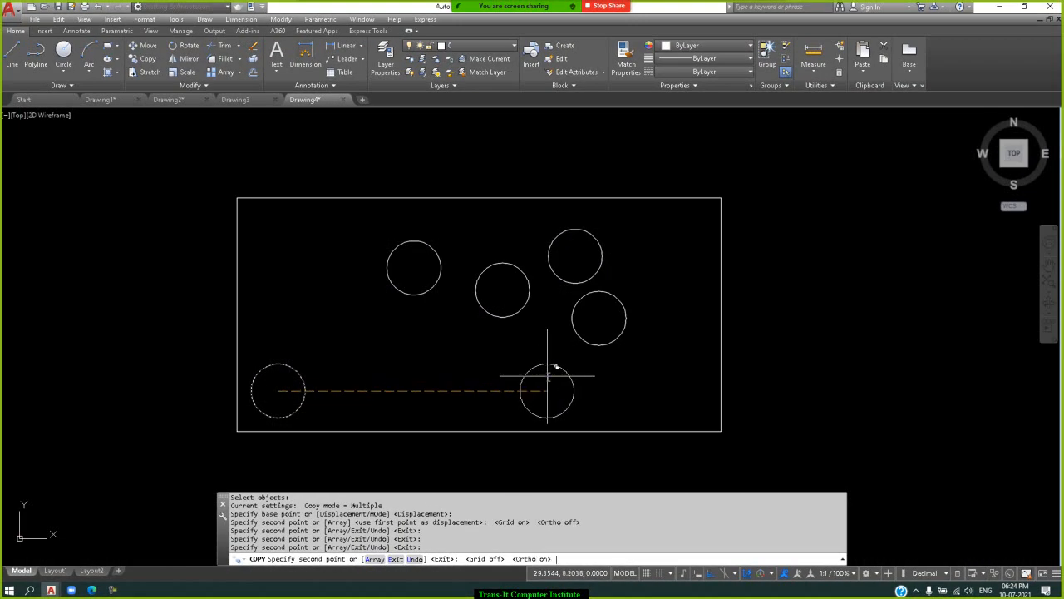
pyautogui.press('F8')
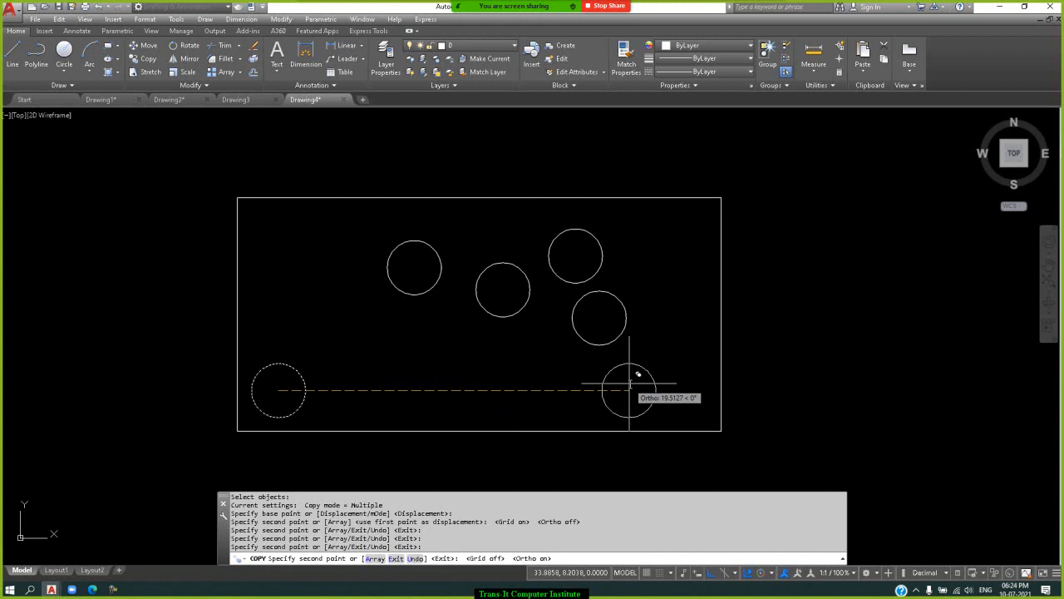
pyautogui.write('20')
pyautogui.press('Return')
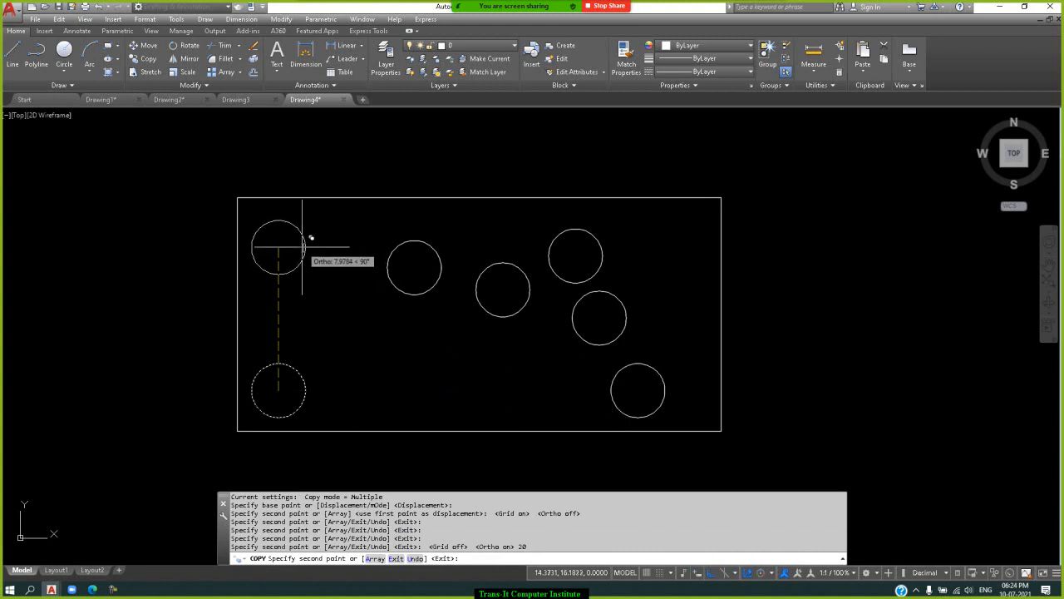
# Place one more copy 8 units above the original circle and finish the Copy command.
pyautogui.write('8')
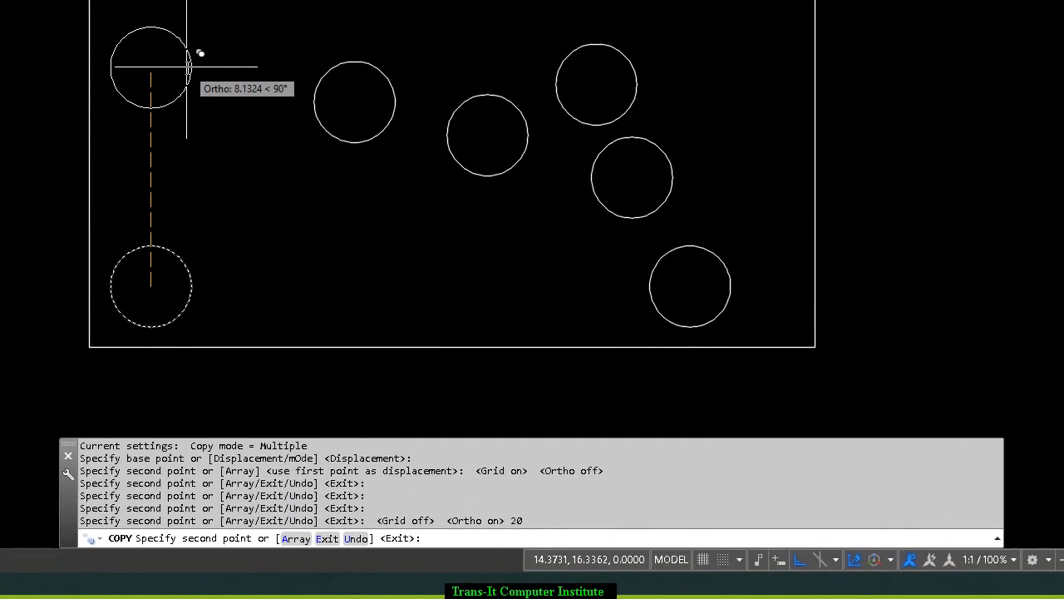
pyautogui.press('Return')
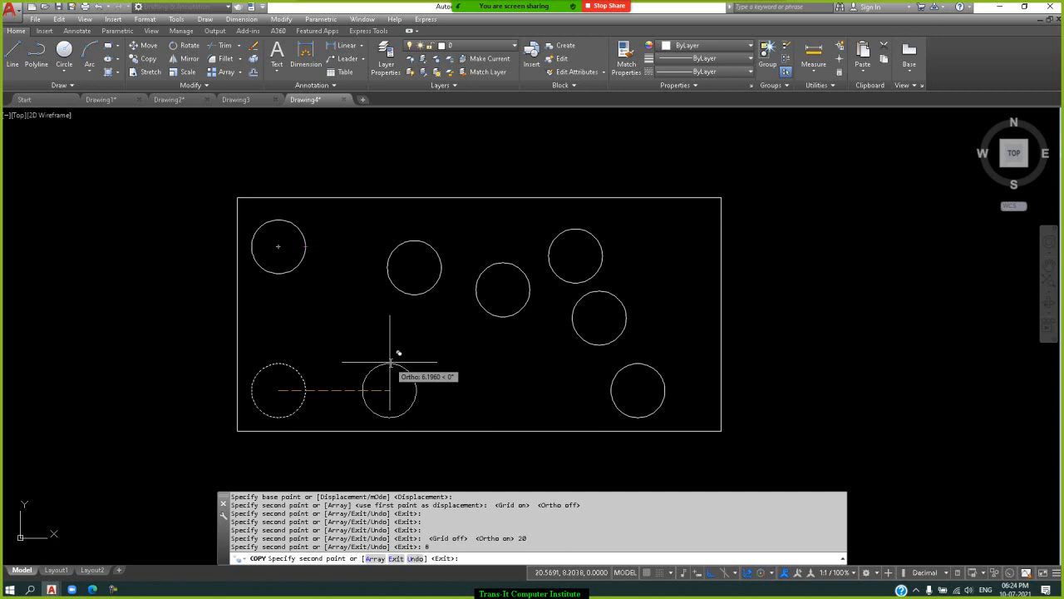
pyautogui.press('Return')
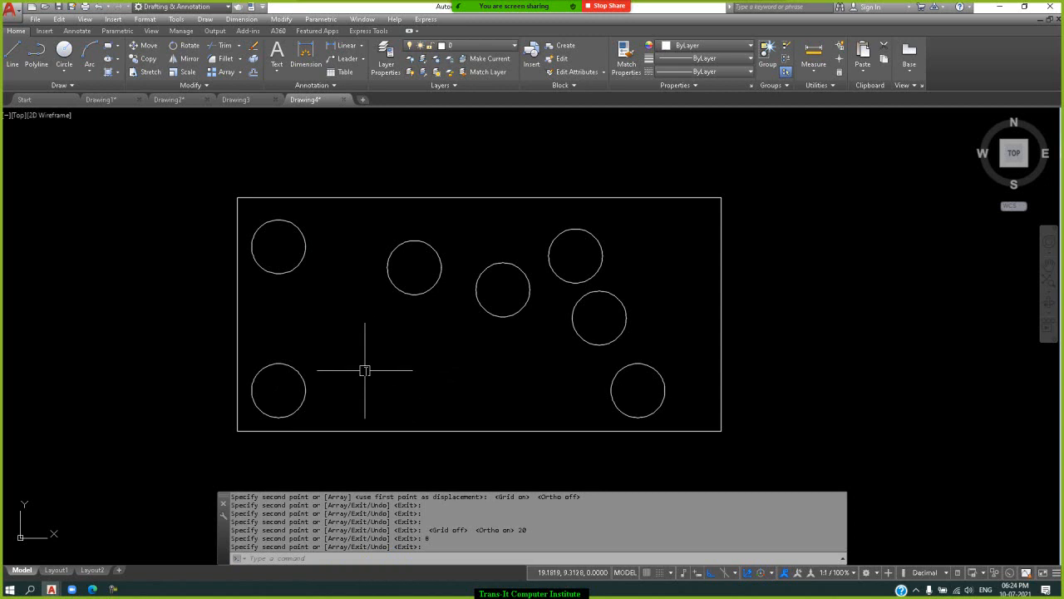
# Copy the lower-left circle using the Displacement option with a displacement of 10,5.
pyautogui.write('c')
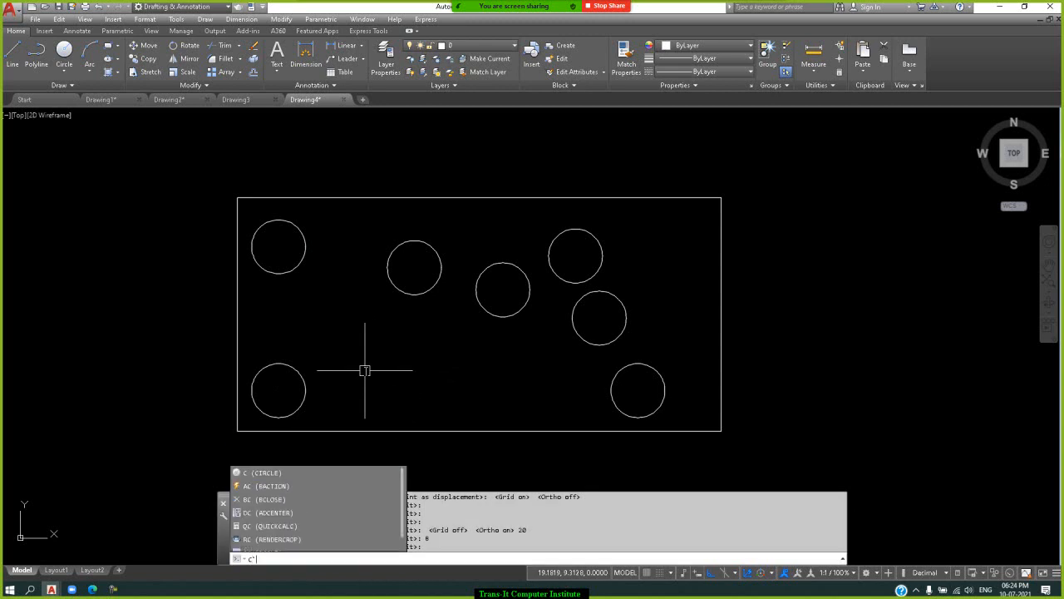
pyautogui.write('t o')
pyautogui.press('Return')
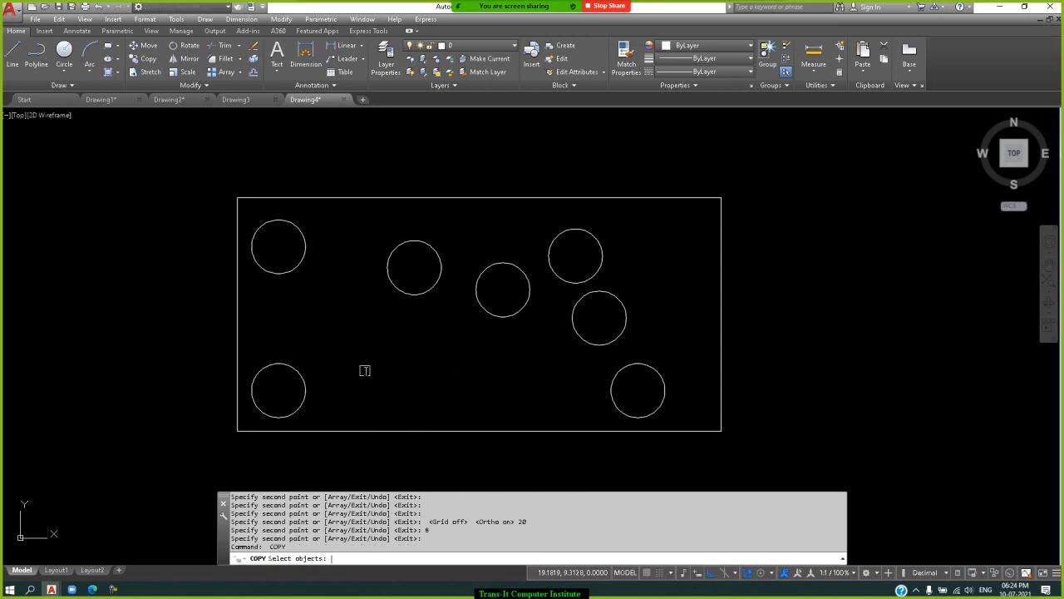
pyautogui.click(298, 374)
pyautogui.press('Return')
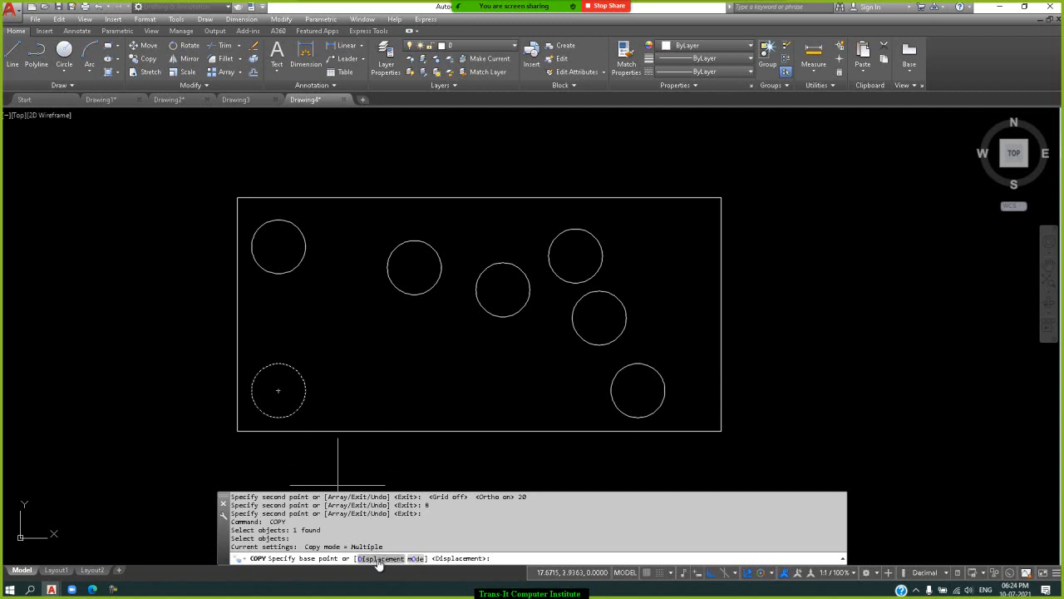
pyautogui.click(380, 558)
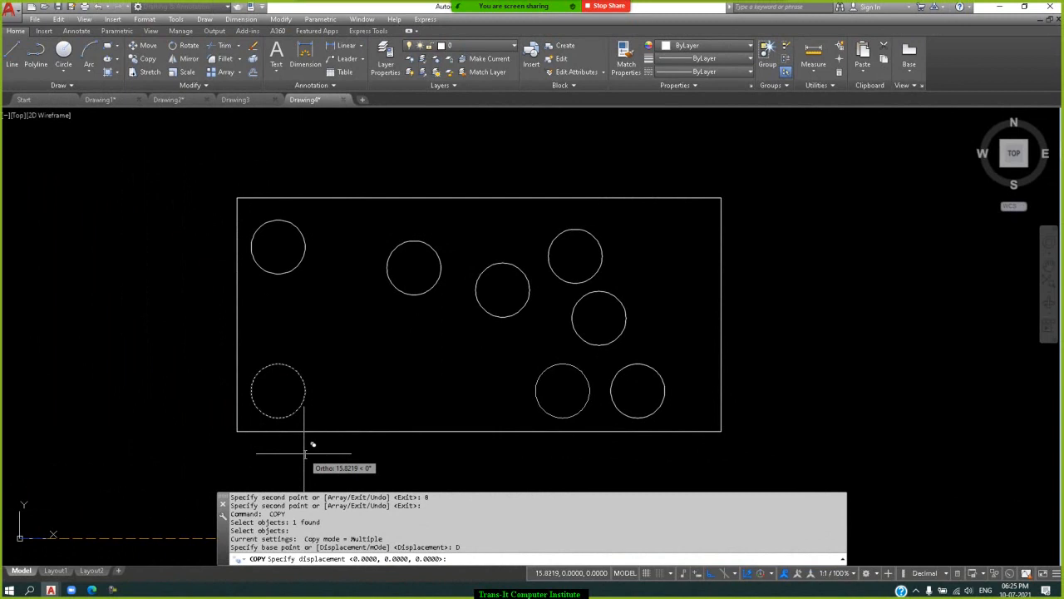
pyautogui.write('10,5')
pyautogui.press('Return')
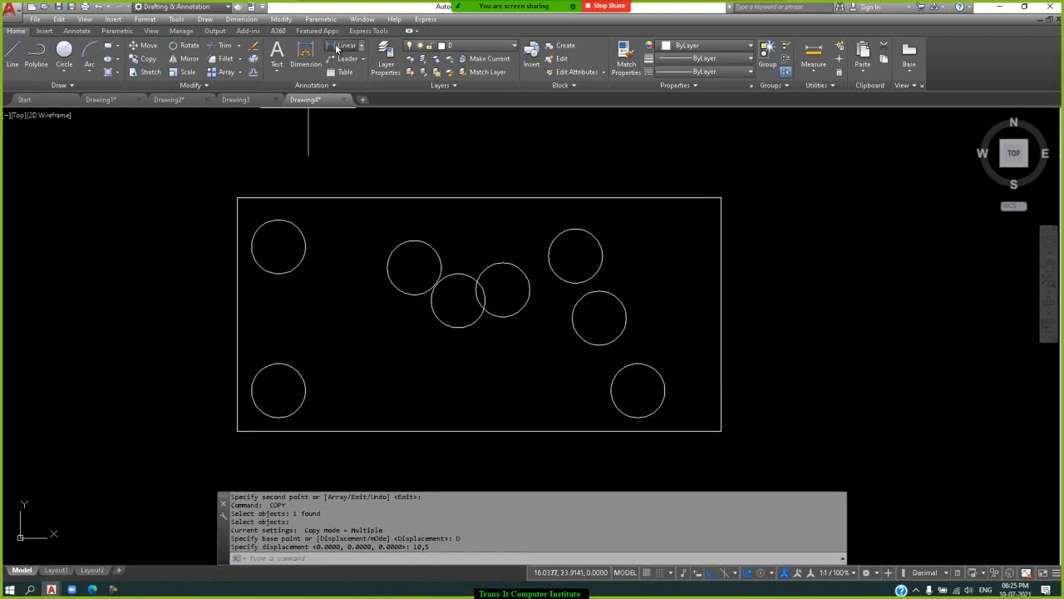
# Add a vertical linear dimension between the displaced copy's center and the lower-left circle's center, placed outside the rectangle's left edge.
pyautogui.click(337, 47)
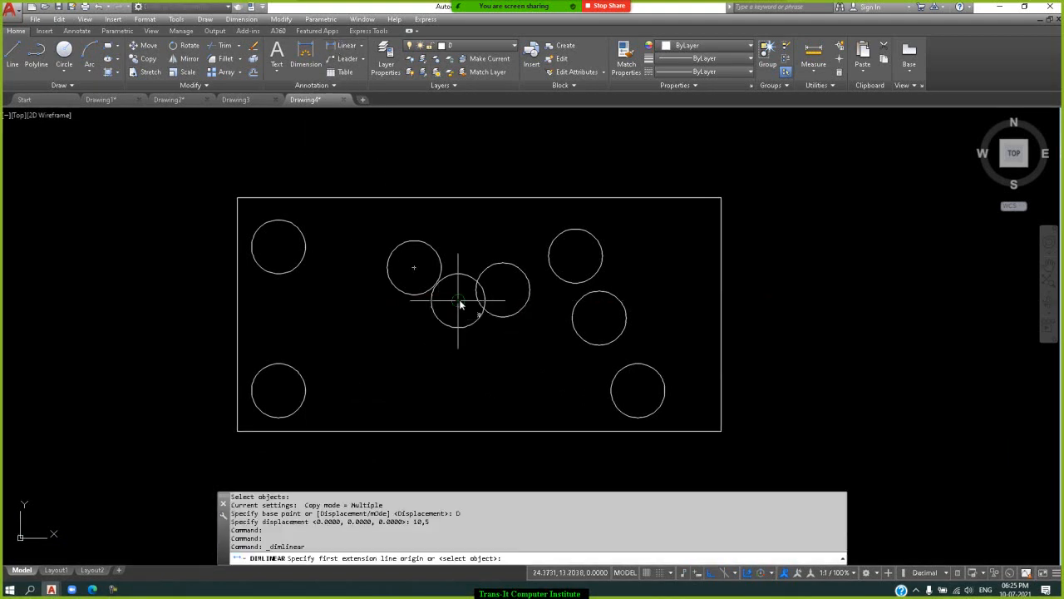
pyautogui.click(458, 300)
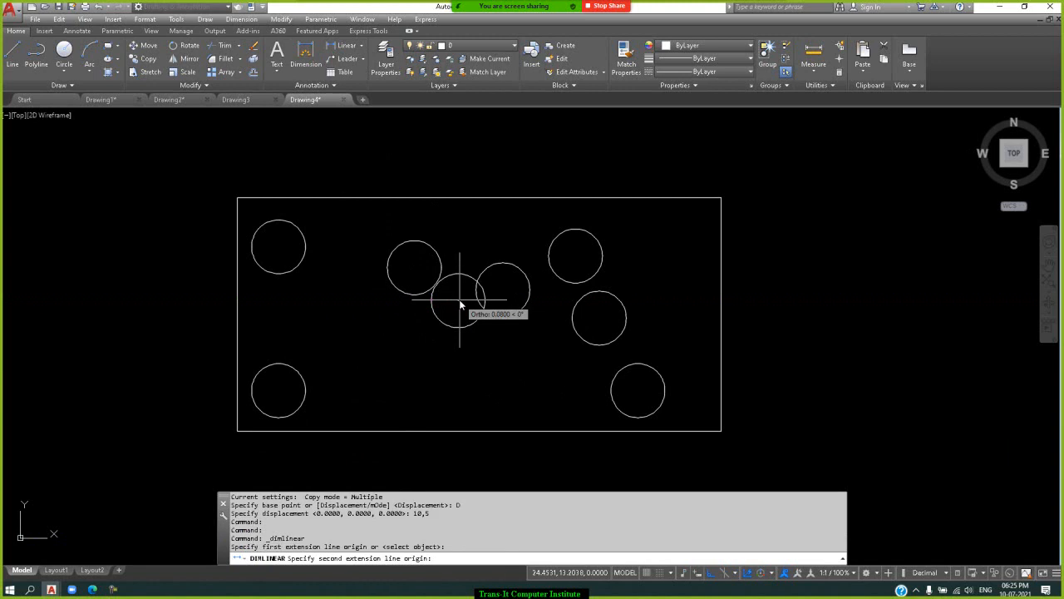
pyautogui.click(277, 391)
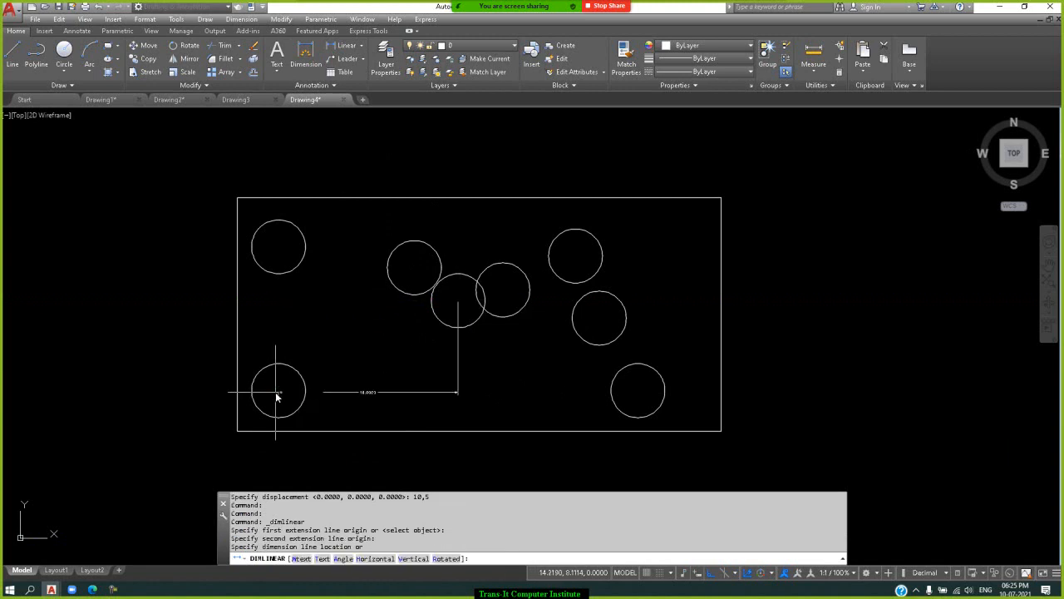
pyautogui.click(209, 339)
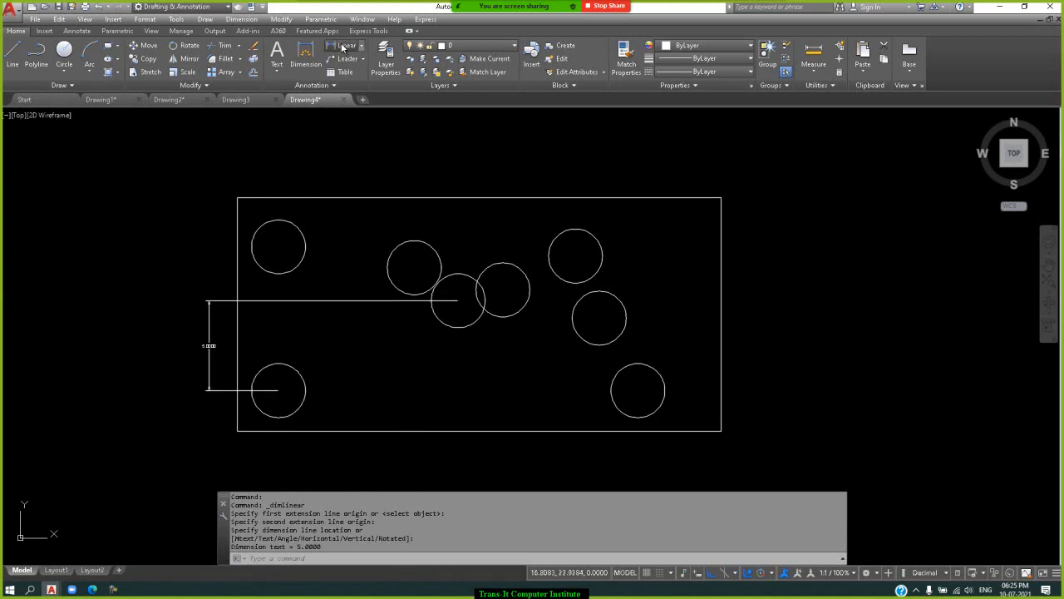
# Add a horizontal linear dimension from the lower-left circle's center to the displaced copy's center, placed below the rectangle.
pyautogui.click(342, 47)
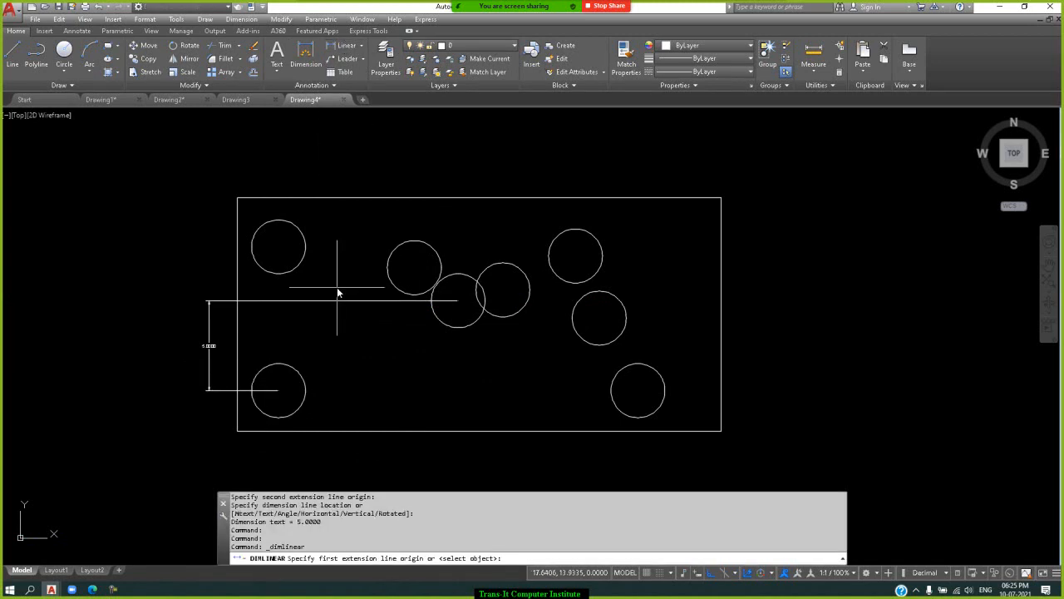
pyautogui.click(278, 392)
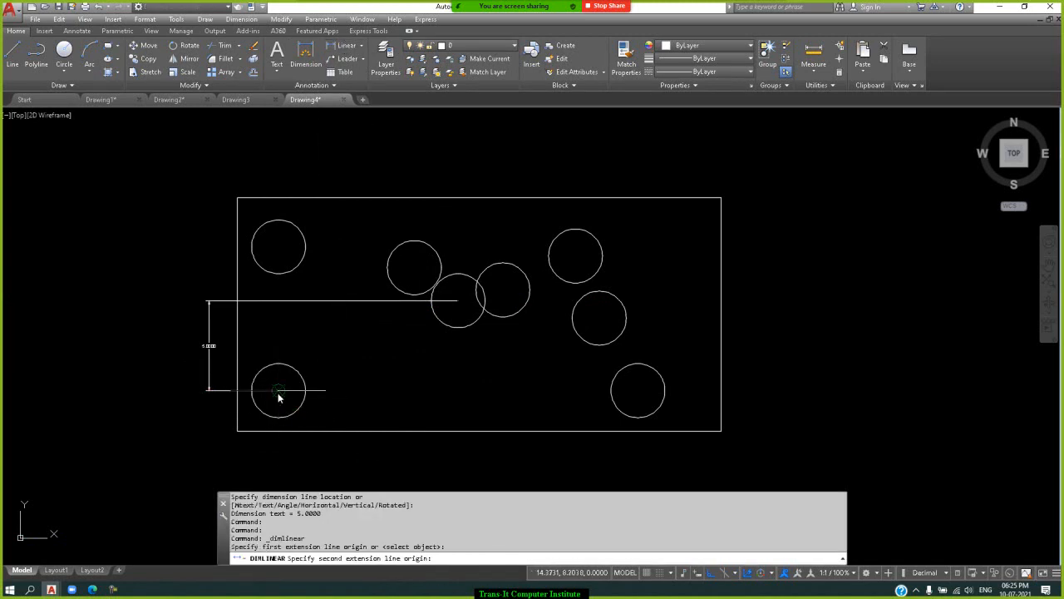
pyautogui.click(458, 301)
pyautogui.click(406, 442)
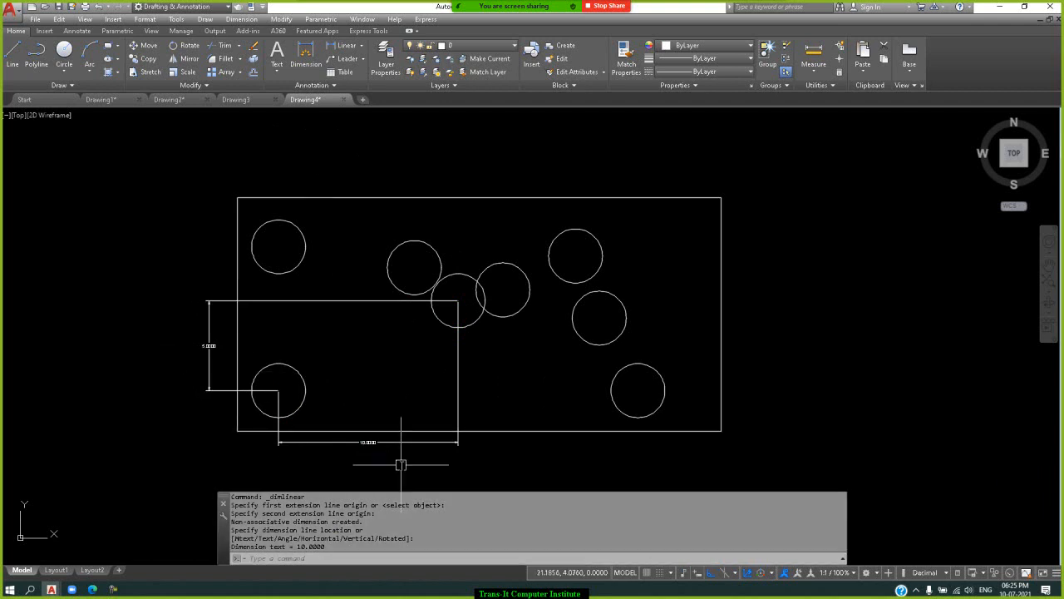
pyautogui.press('Return')
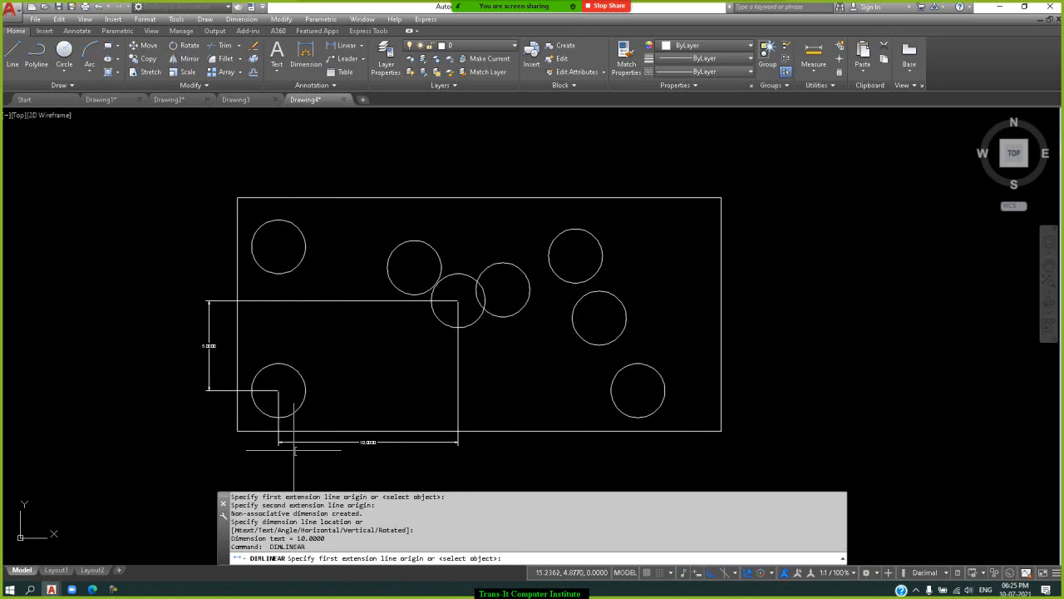
# Examine the Single and Multiple mode options of the Copy command for the lower-left circle, and cancel the command.
pyautogui.press('Escape')
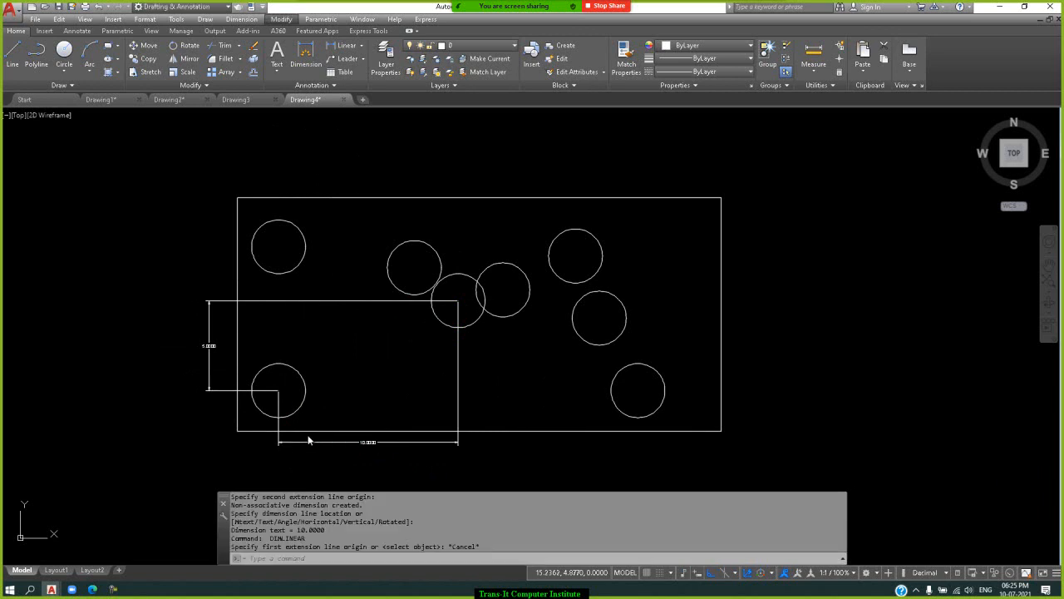
pyautogui.click(347, 396)
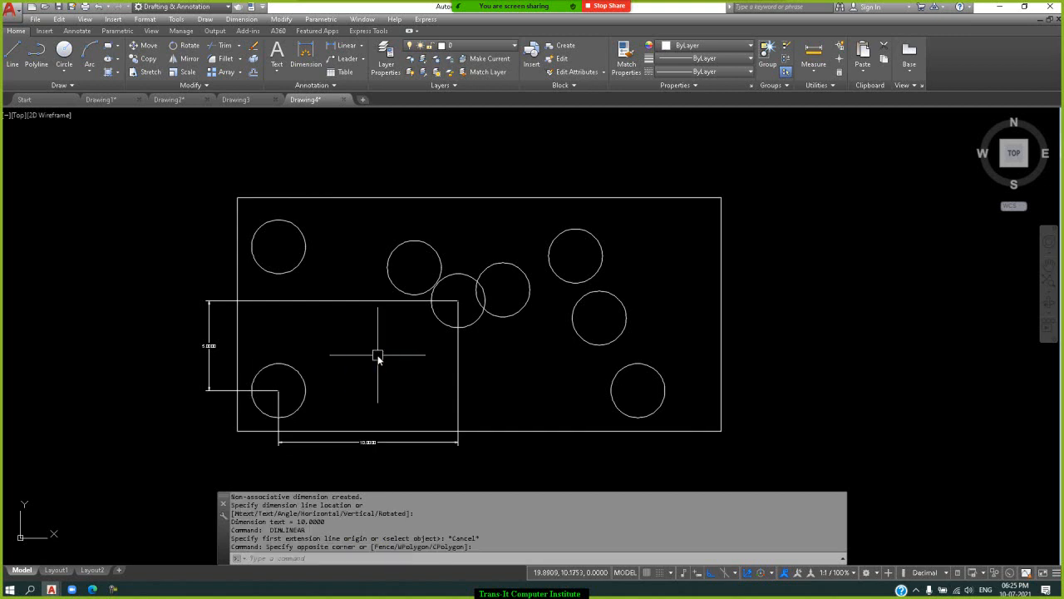
pyautogui.write('co')
pyautogui.press('Return')
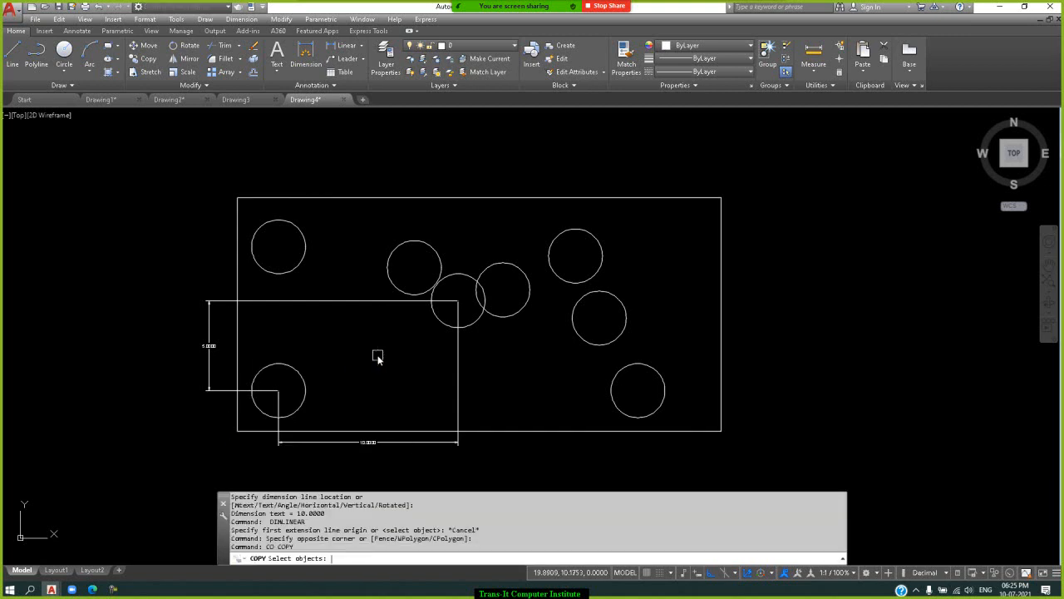
pyautogui.click(303, 379)
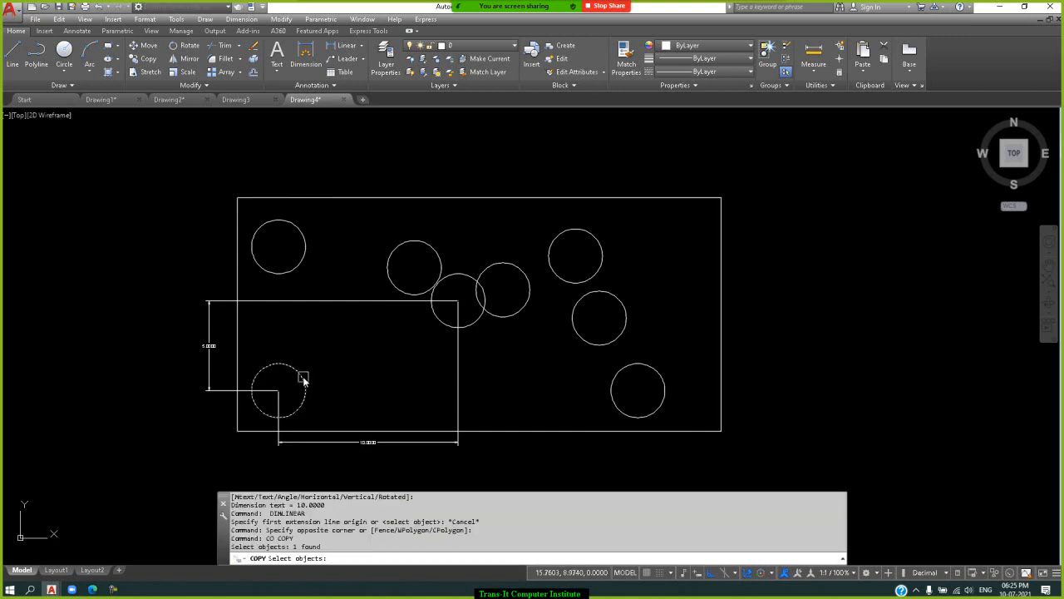
pyautogui.press('Return')
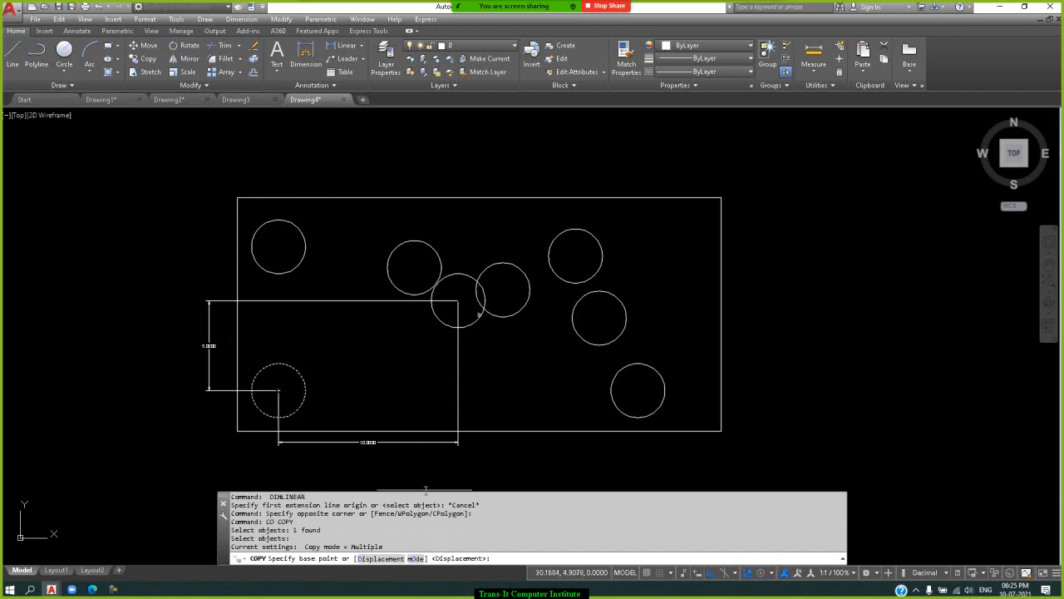
pyautogui.click(418, 559)
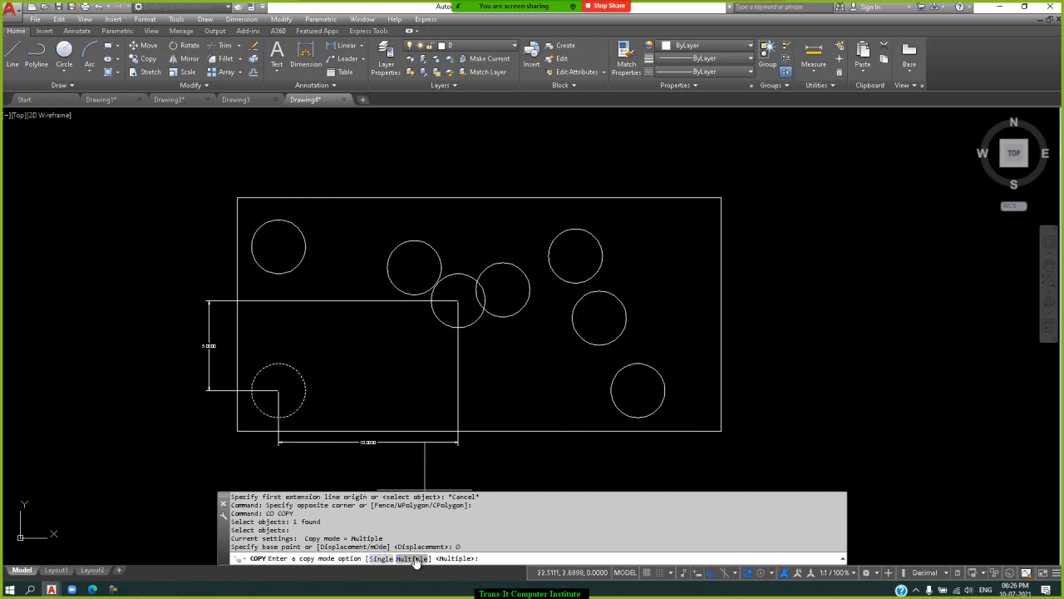
pyautogui.press('Escape')
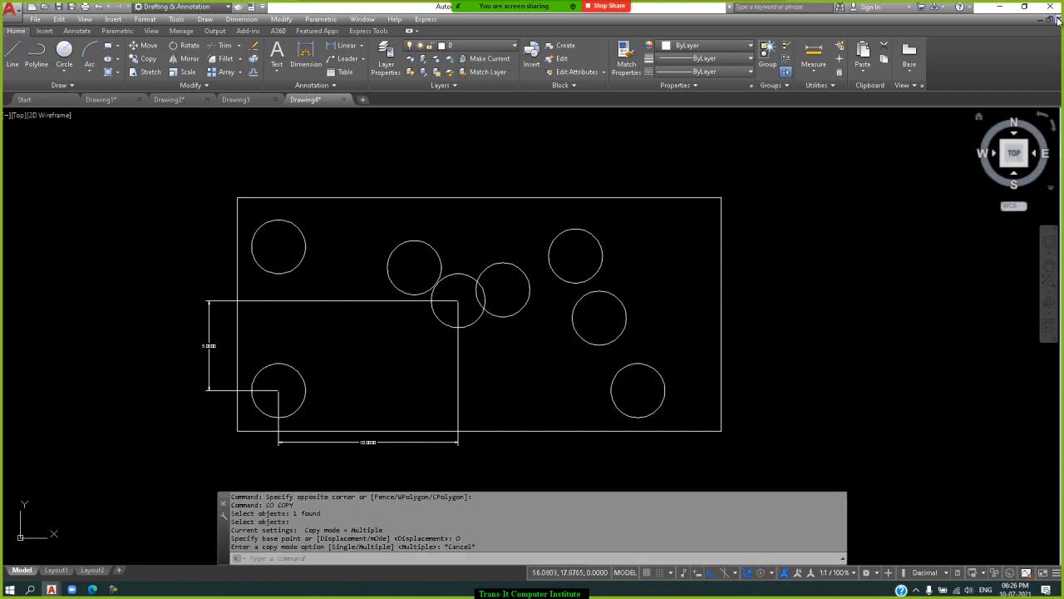
# Open the AutoCAD Mechanical Project Book PDF from the desktop and find the C-shaped profile drawing on page 21.
pyautogui.click(1026, 6)
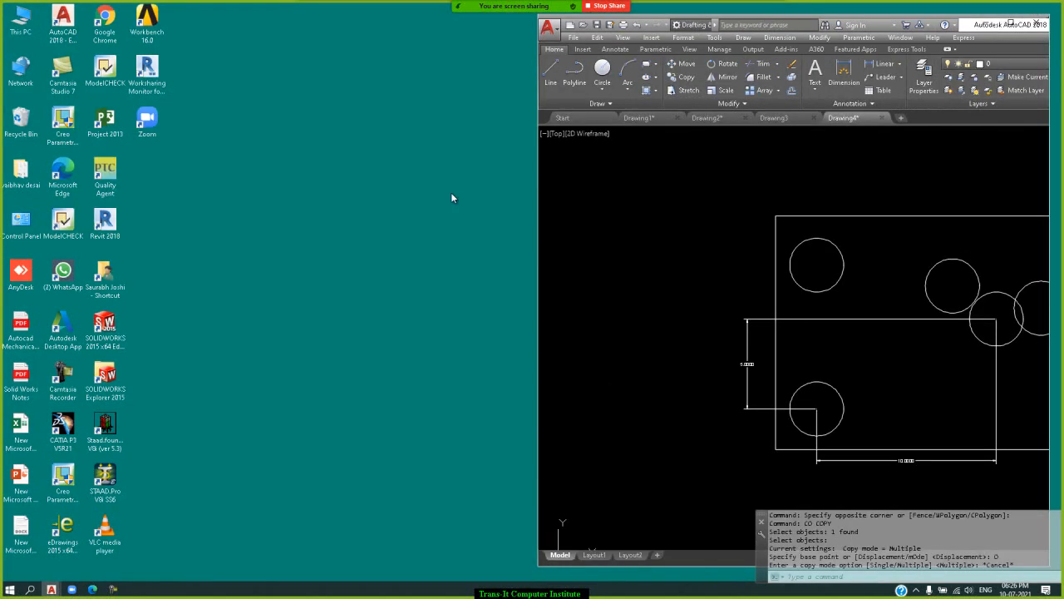
pyautogui.doubleClick(26, 328)
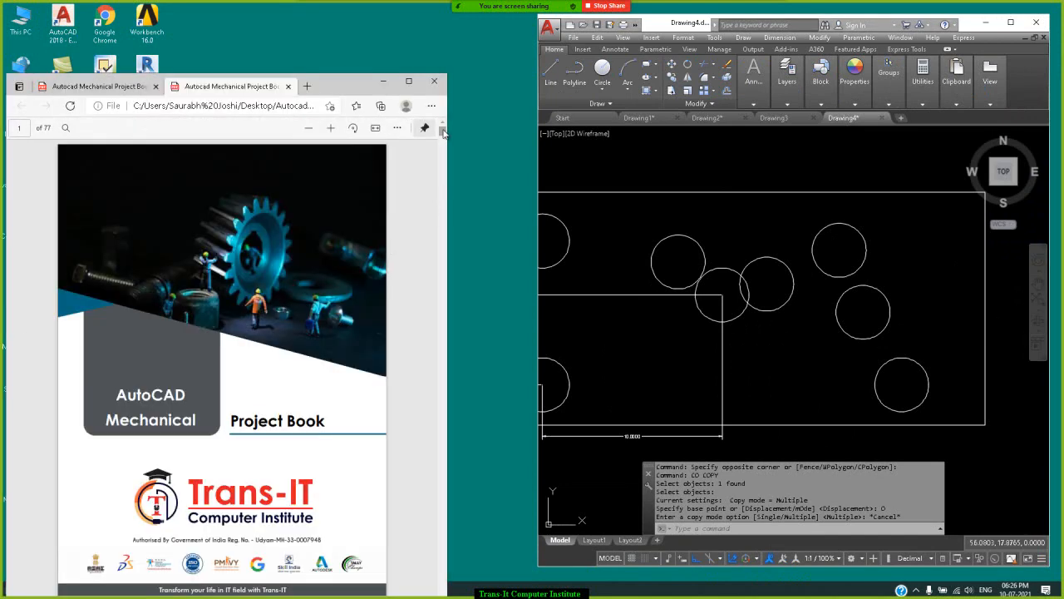
pyautogui.moveTo(443, 133); pyautogui.dragTo(442, 181)
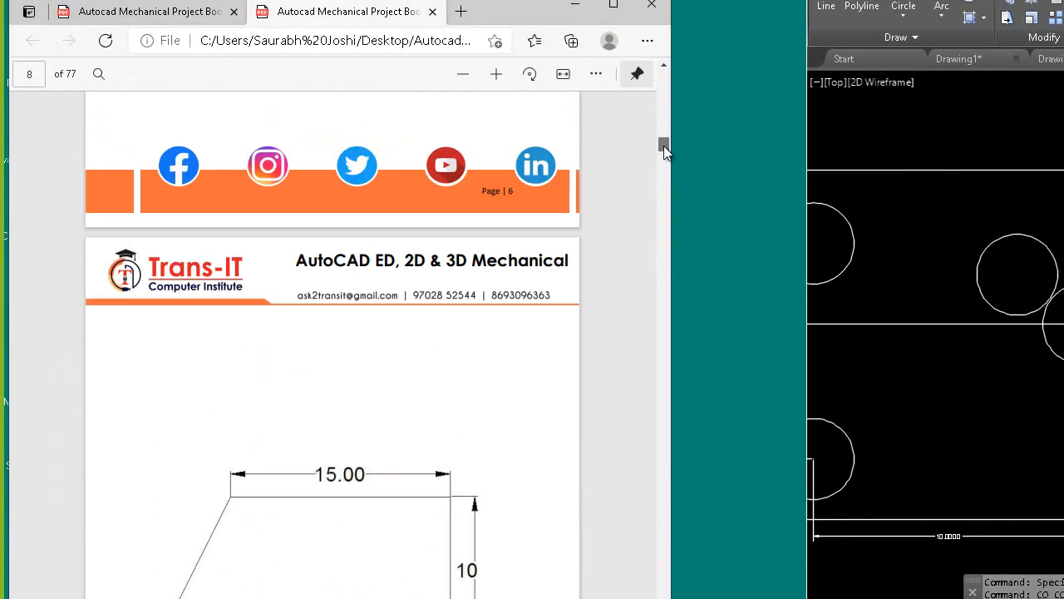
pyautogui.moveTo(663, 154); pyautogui.dragTo(665, 242)
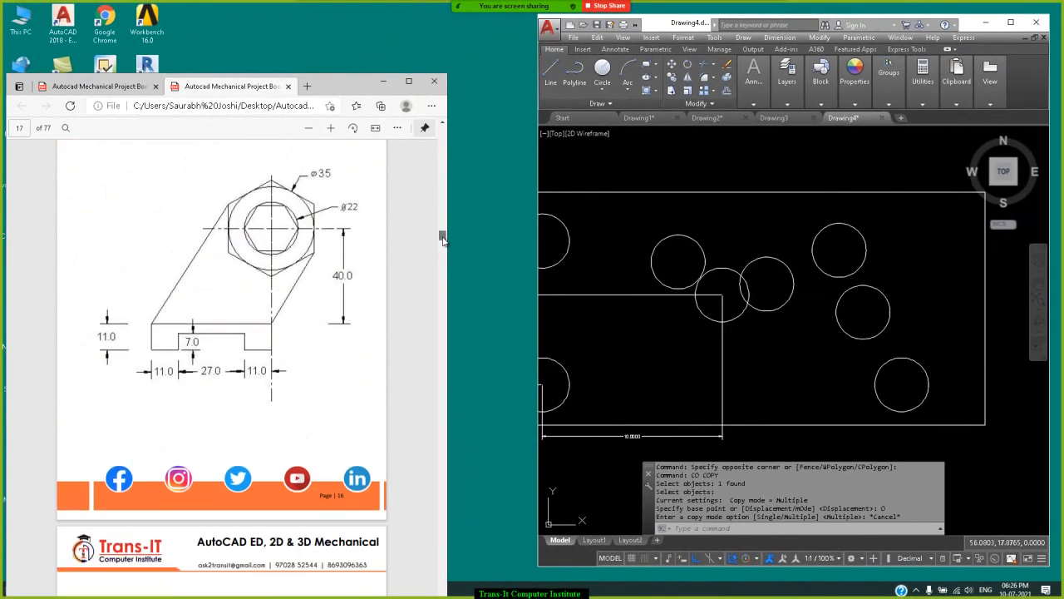
pyautogui.moveTo(444, 239); pyautogui.dragTo(442, 264)
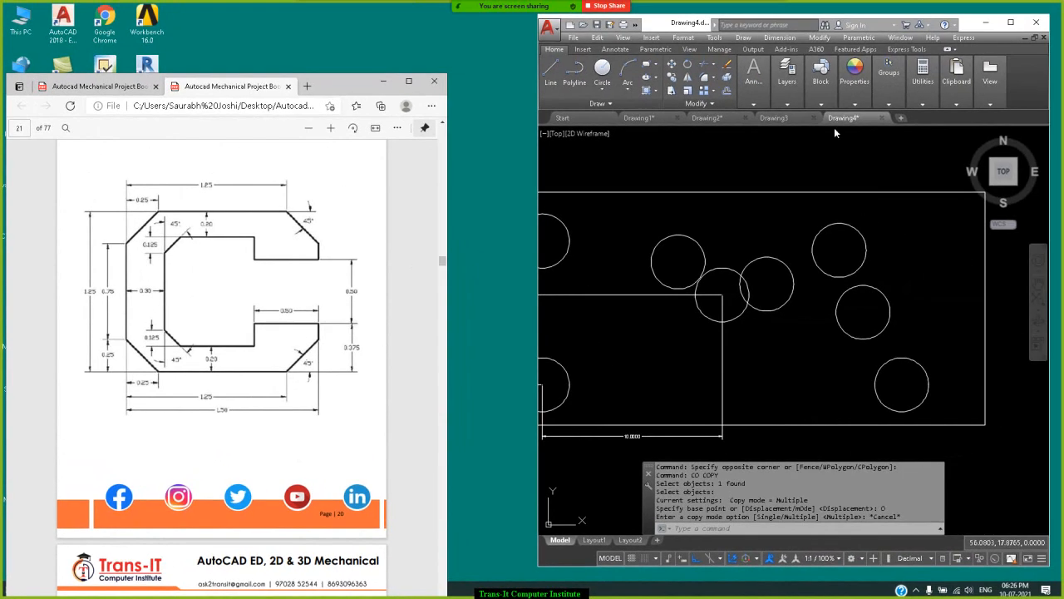
# Return to AutoCAD and mirror the rectangle with all its circles and dimensions about its right edge, keeping the source objects.
pyautogui.click(1012, 22)
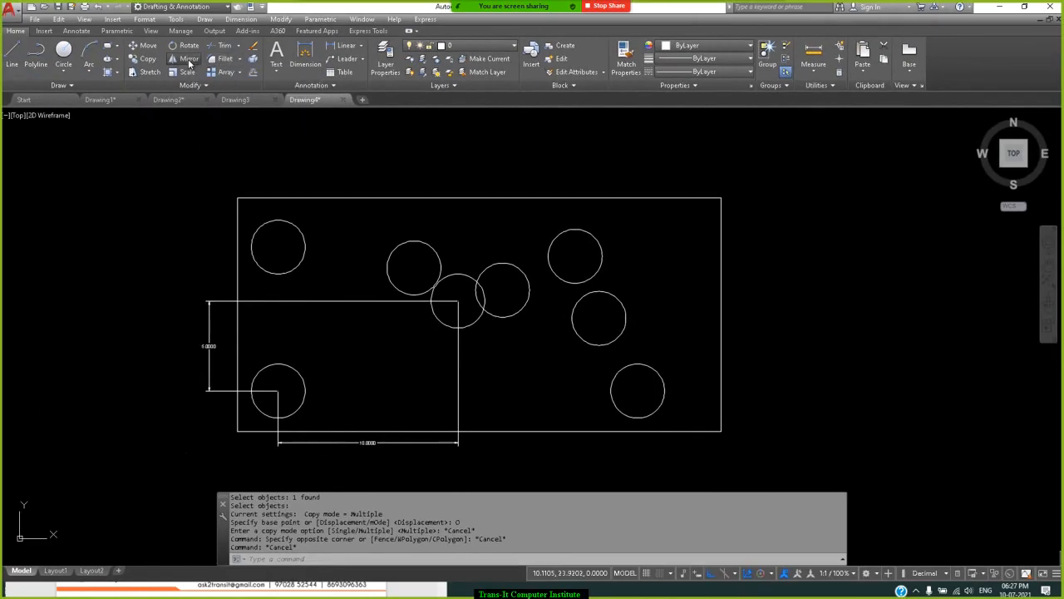
pyautogui.click(189, 60)
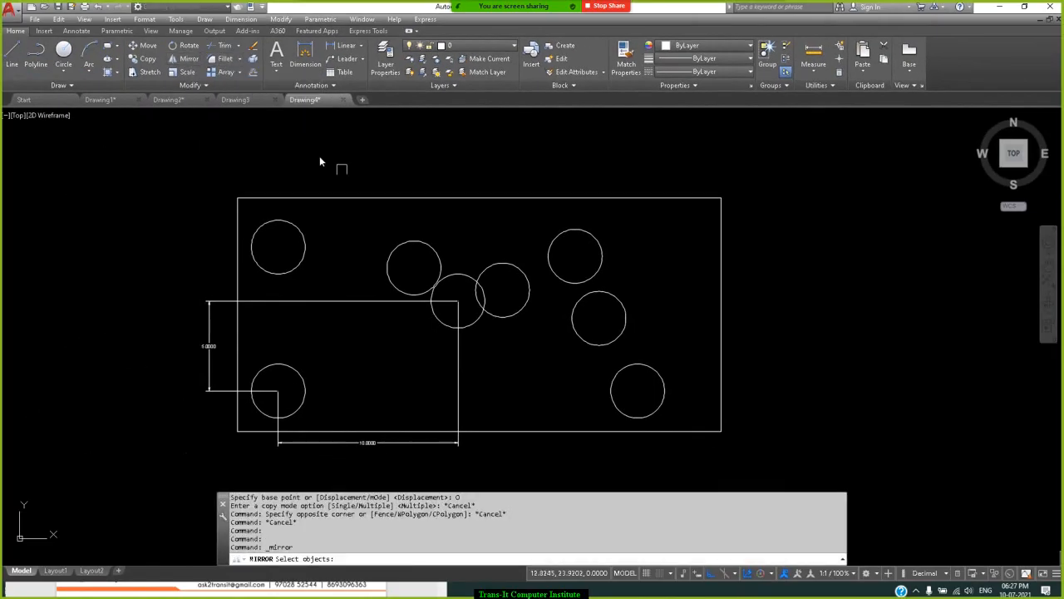
pyautogui.click(791, 153)
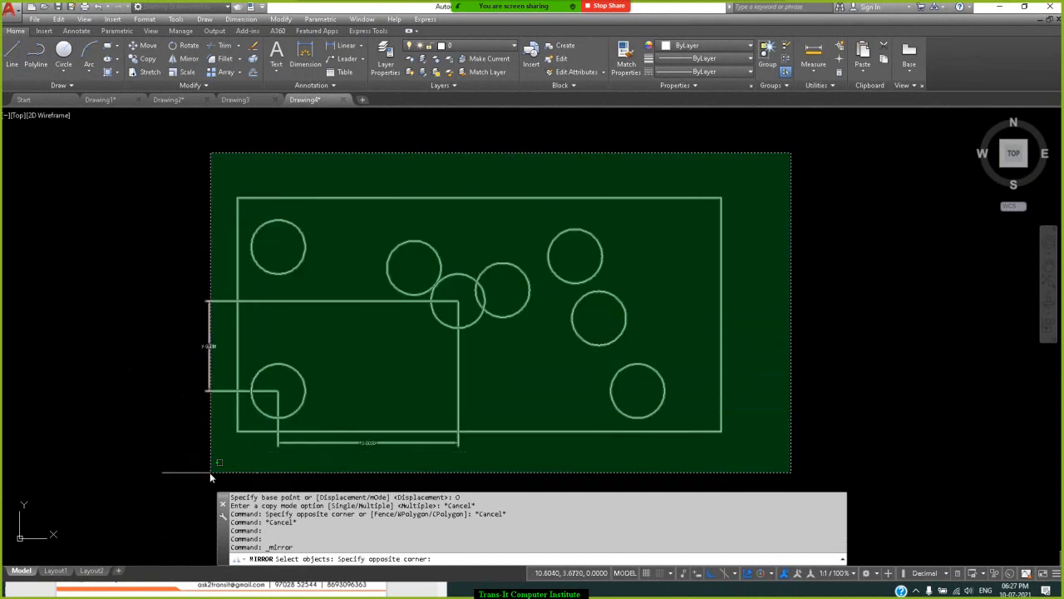
pyautogui.click(189, 463)
pyautogui.press('Return')
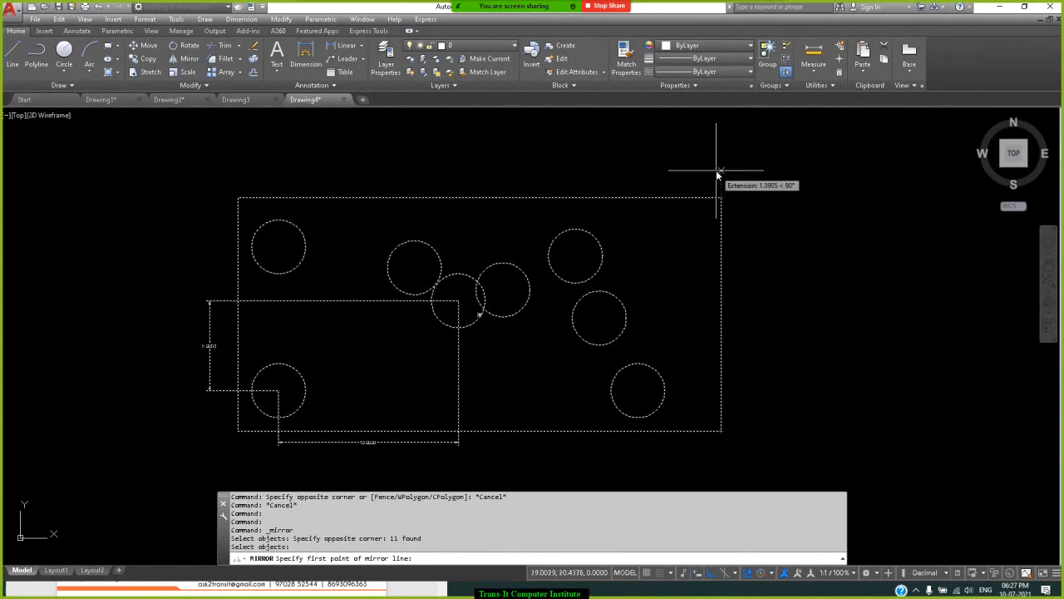
pyautogui.click(723, 199)
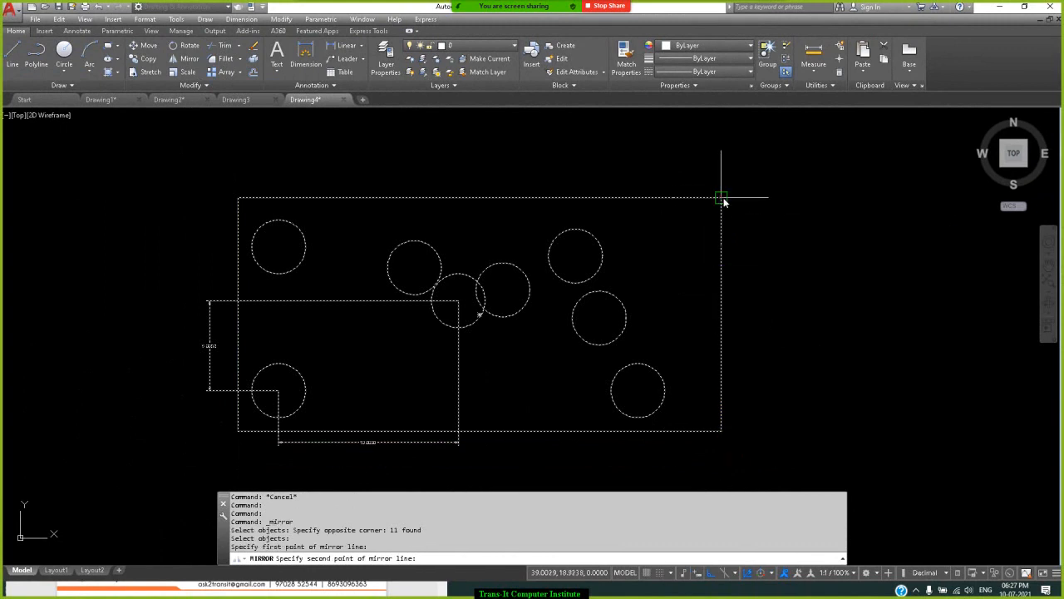
pyautogui.click(720, 432)
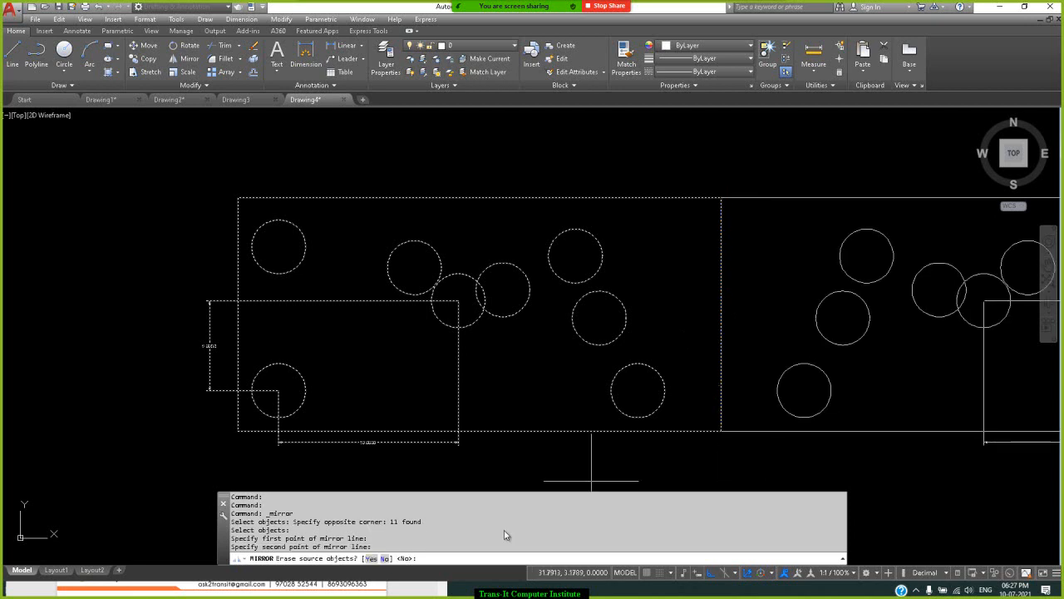
pyautogui.click(384, 558)
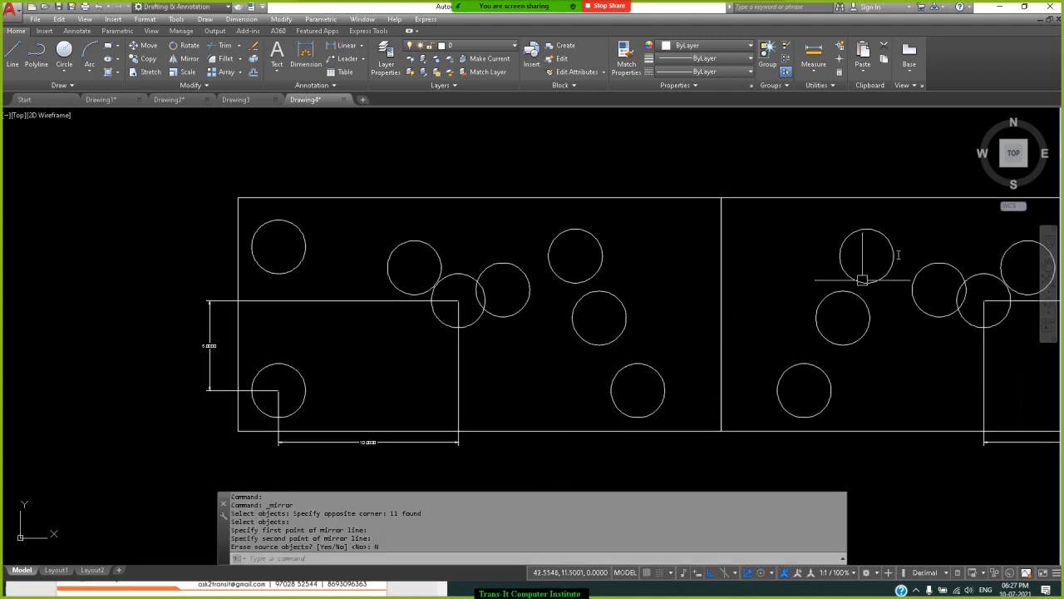
# Draw a single horizontal line in the empty area above the left rectangle.
pyautogui.click(1012, 163)
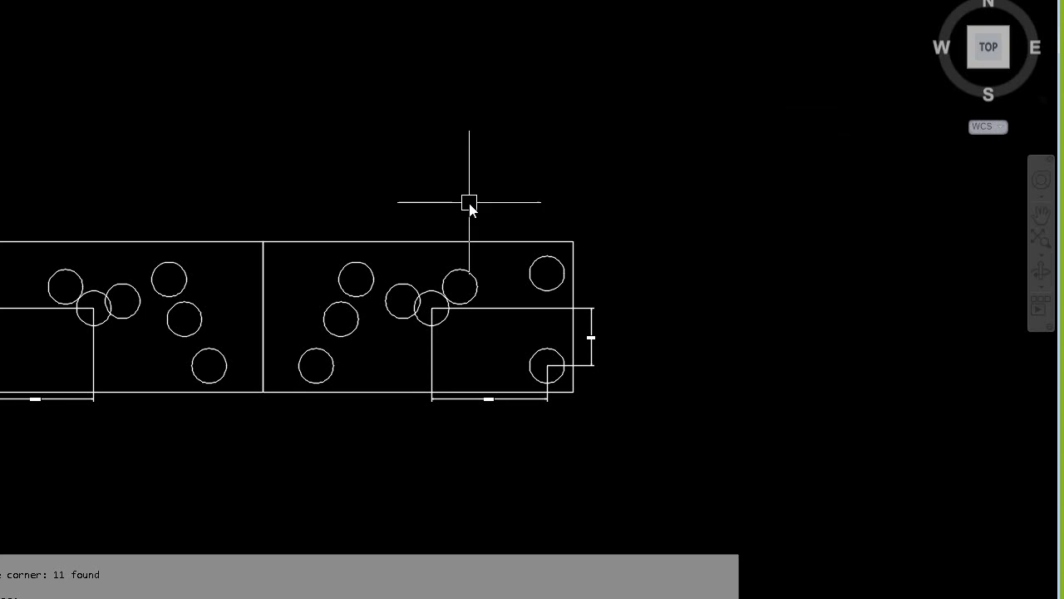
pyautogui.click(192, 244)
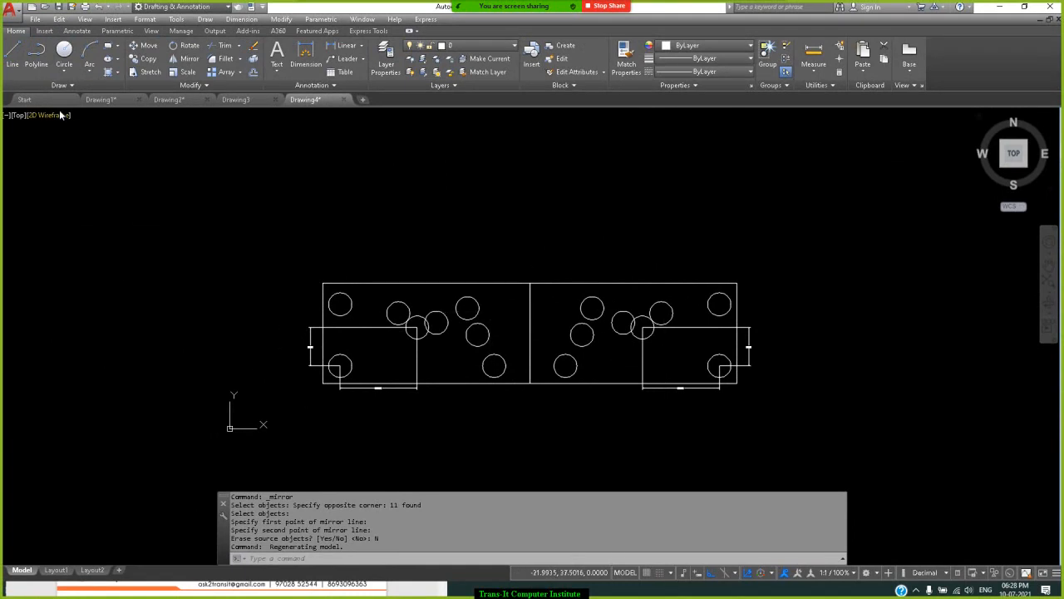
pyautogui.click(12, 60)
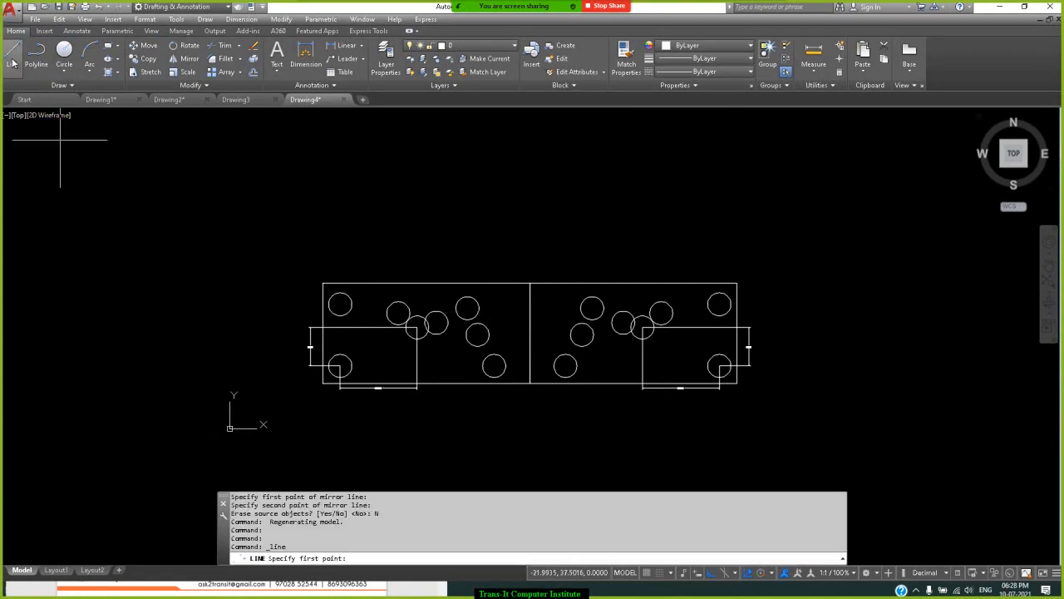
pyautogui.click(250, 213)
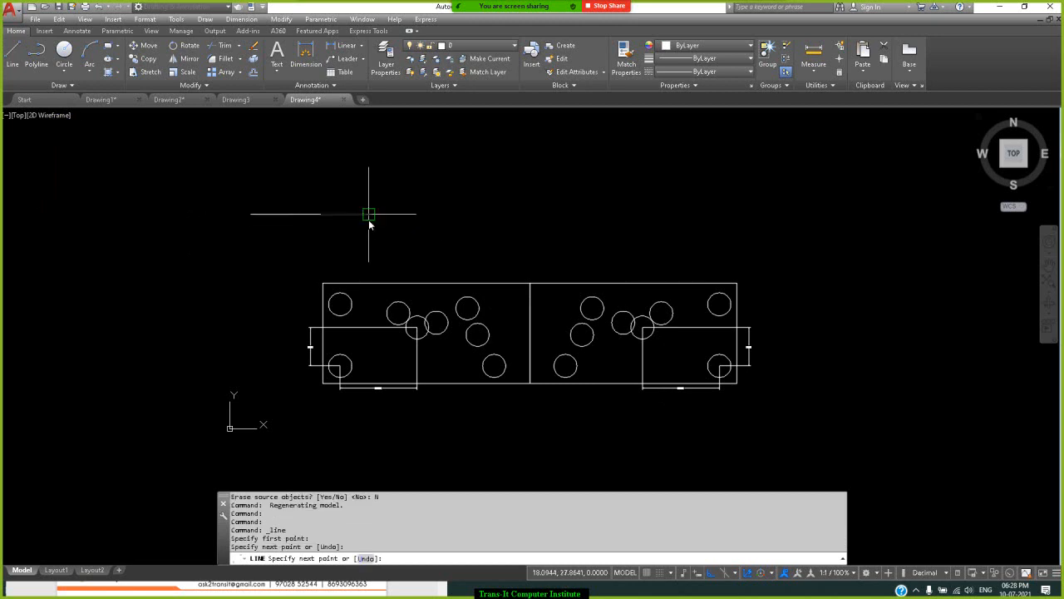
pyautogui.click(369, 214)
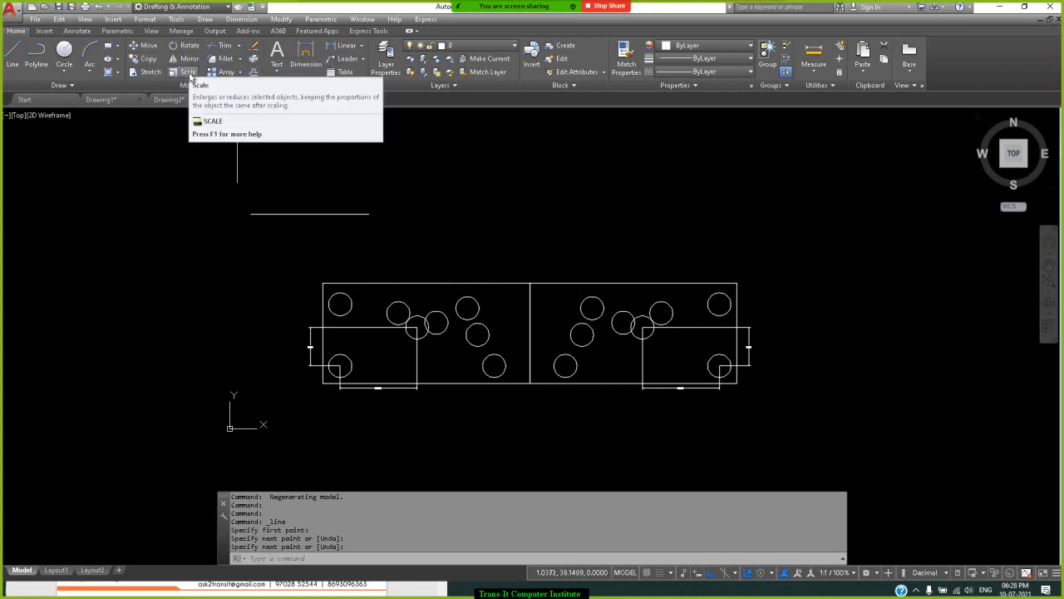
# Offset the horizontal line upward by 3, and offset the resulting line upward again by the same distance.
pyautogui.click(253, 72)
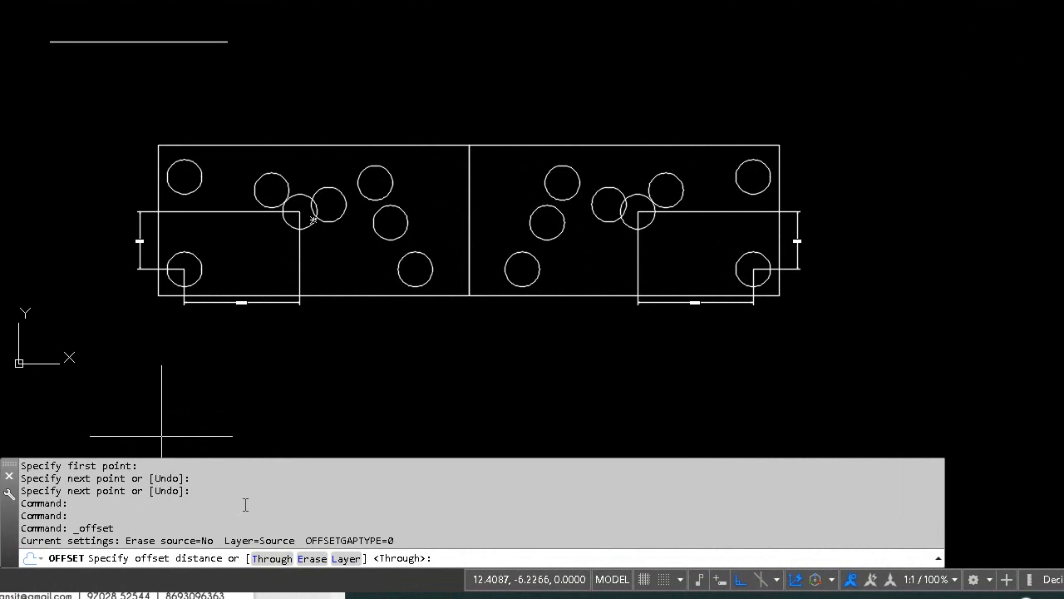
pyautogui.write('3')
pyautogui.press('Return')
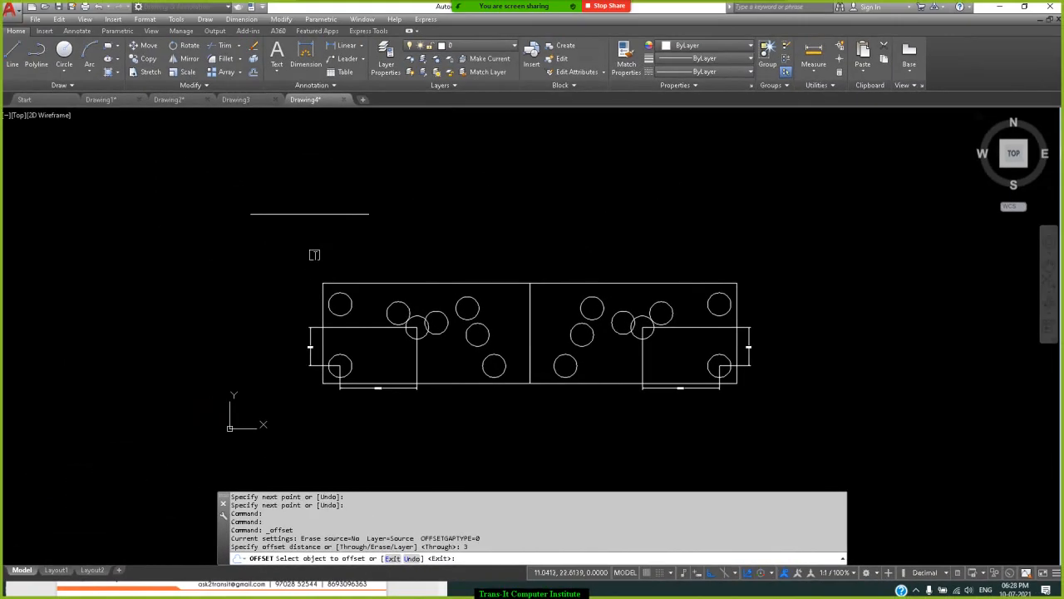
pyautogui.click(321, 213)
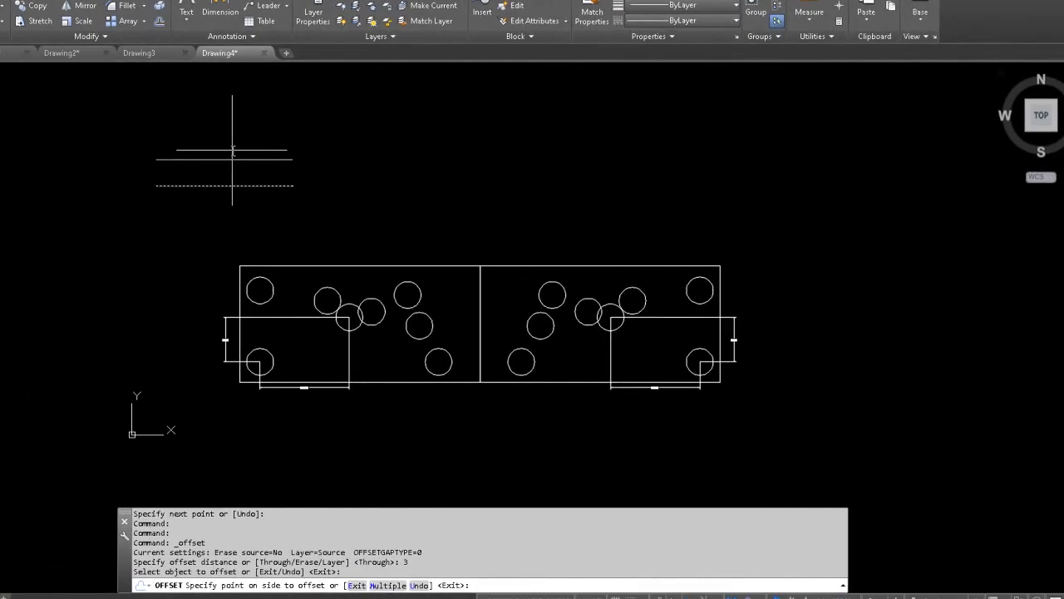
pyautogui.click(233, 150)
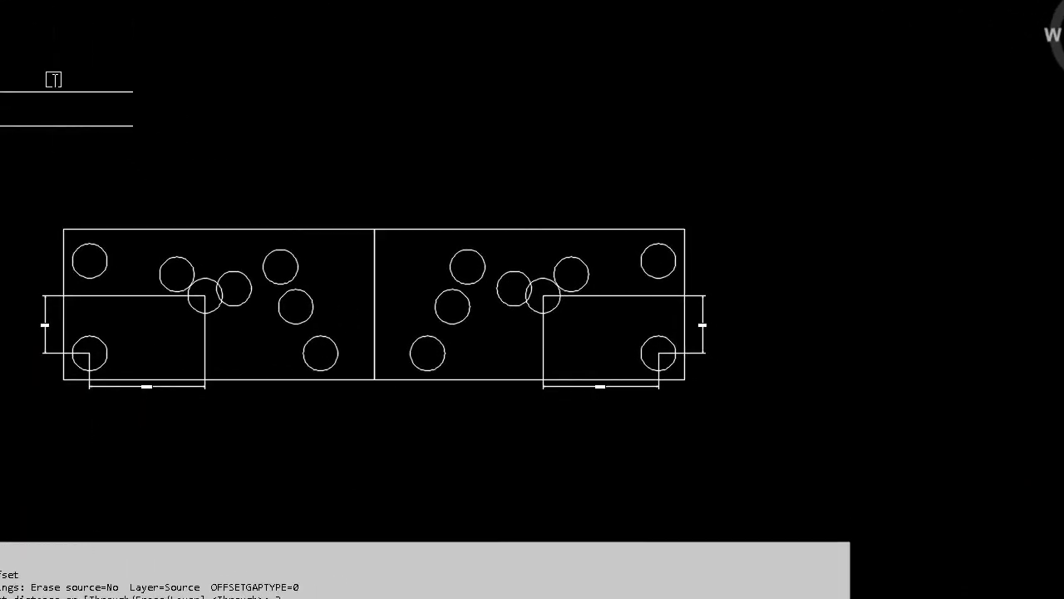
pyautogui.click(53, 91)
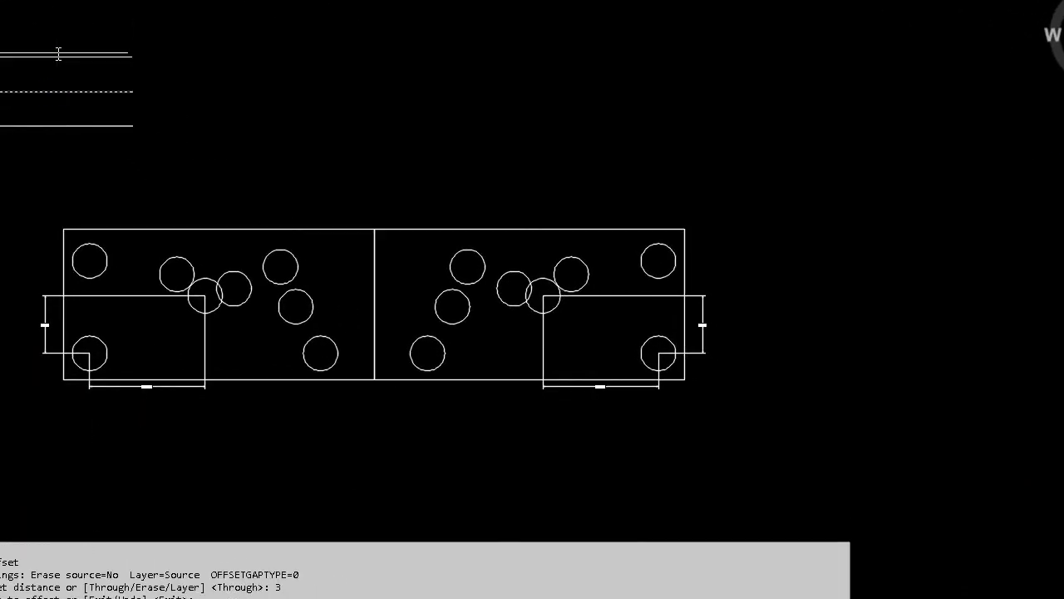
pyautogui.click(55, 52)
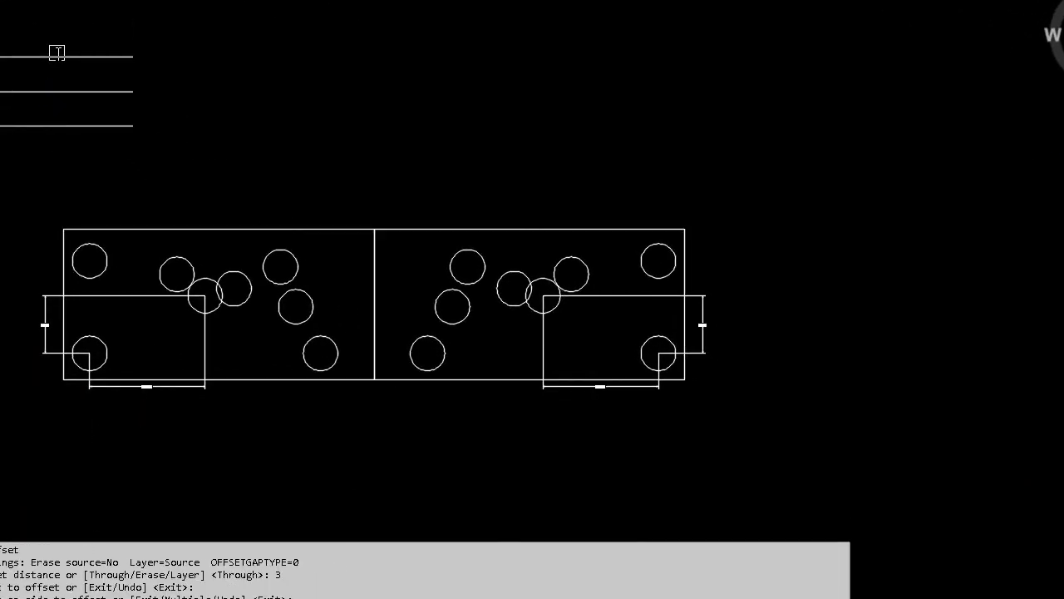
# Offset the mirrored rectangle and the upper-left circle inside it outward by 3, and finish the Offset command.
pyautogui.click(413, 229)
pyautogui.click(444, 129)
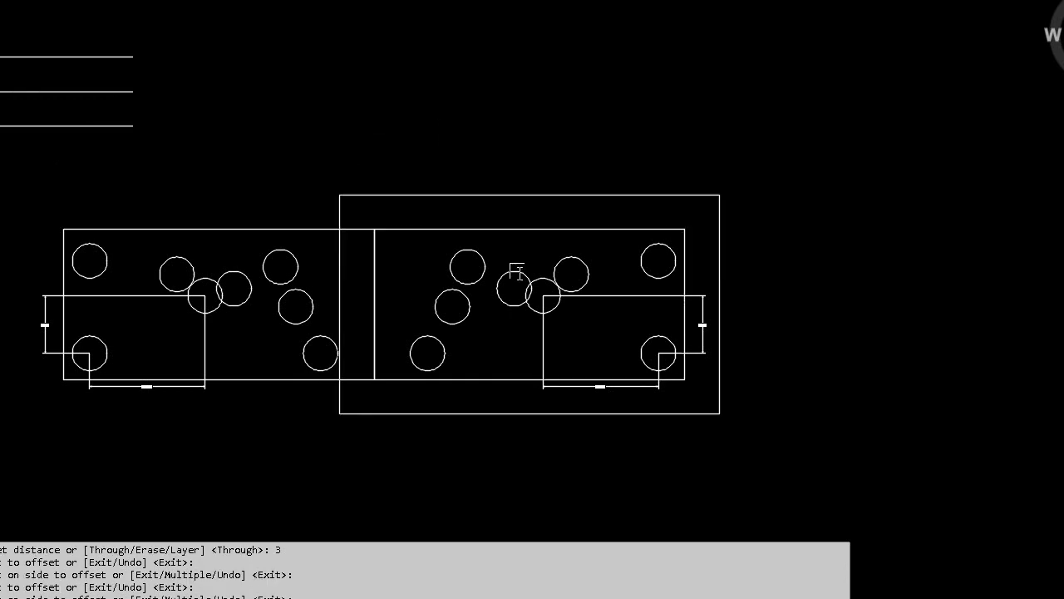
pyautogui.click(485, 255)
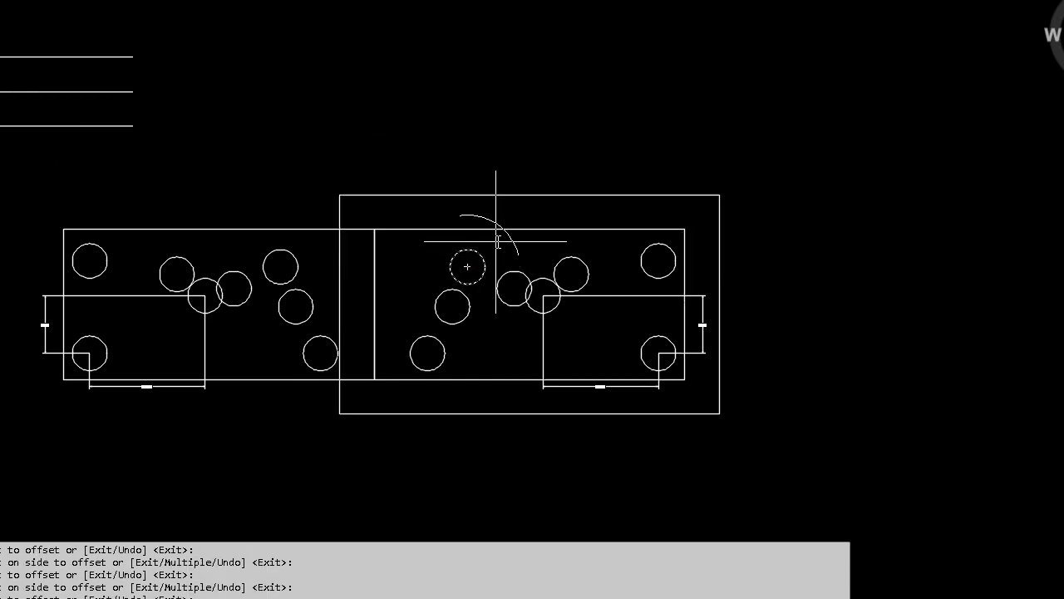
pyautogui.click(498, 239)
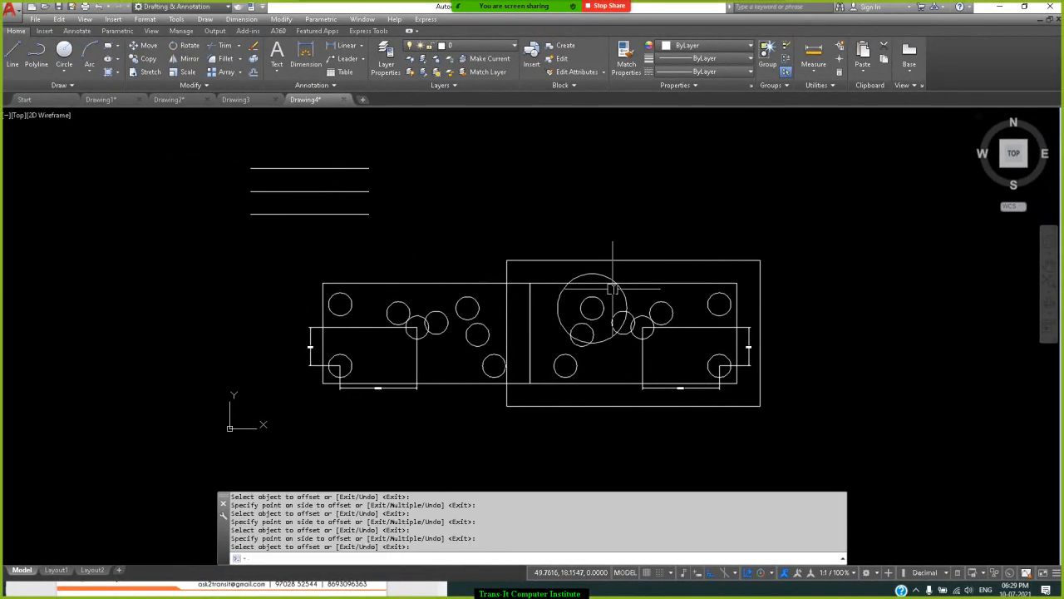
pyautogui.press('Return')
# Offset the lowest horizontal line with the Through option so the copy passes through the left rectangle's upper-left corner.
pyautogui.press('Return')
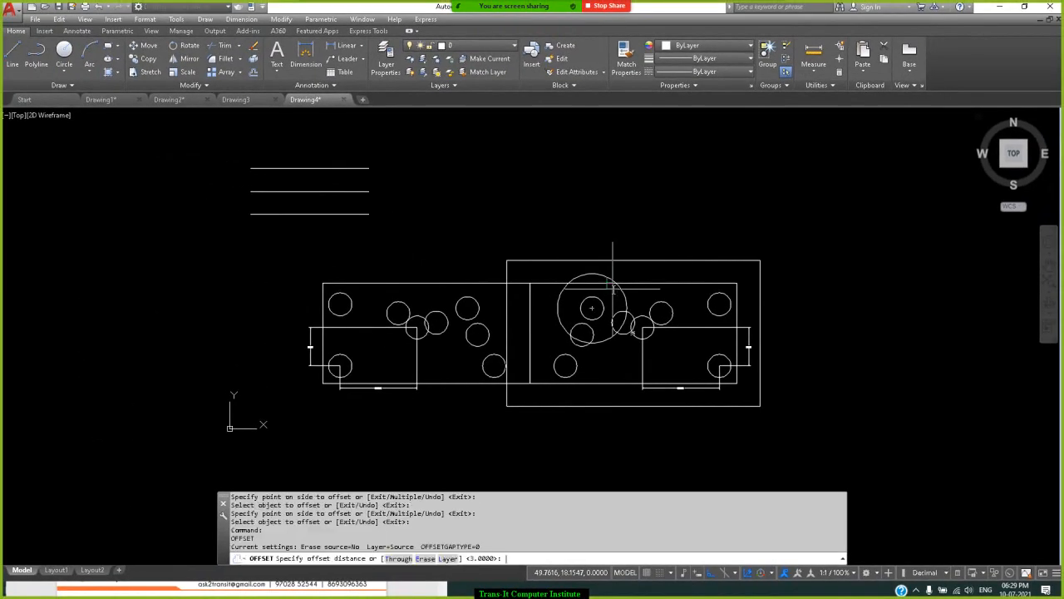
pyautogui.click(398, 559)
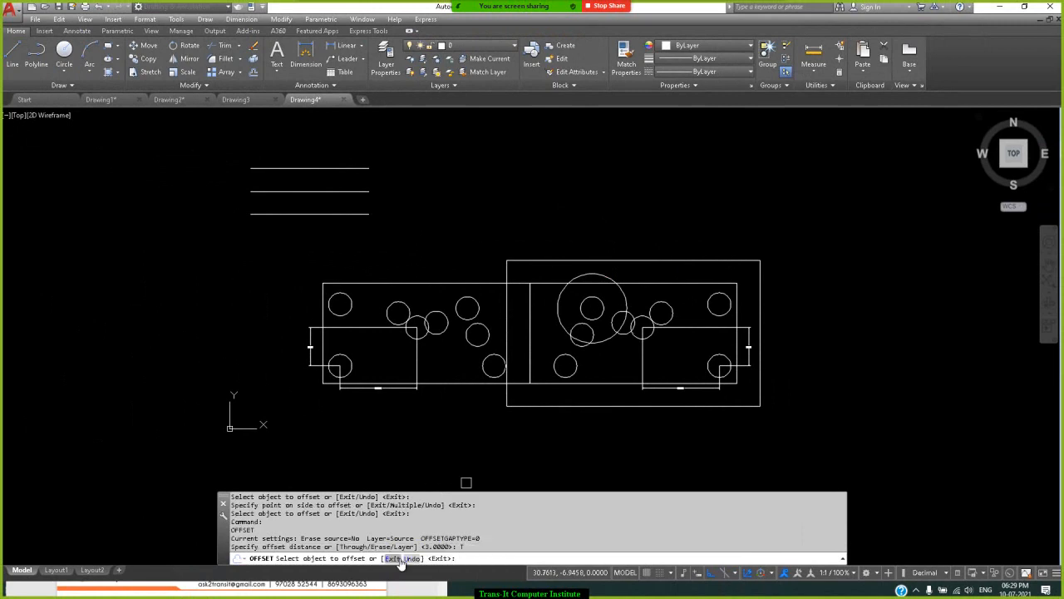
pyautogui.click(318, 214)
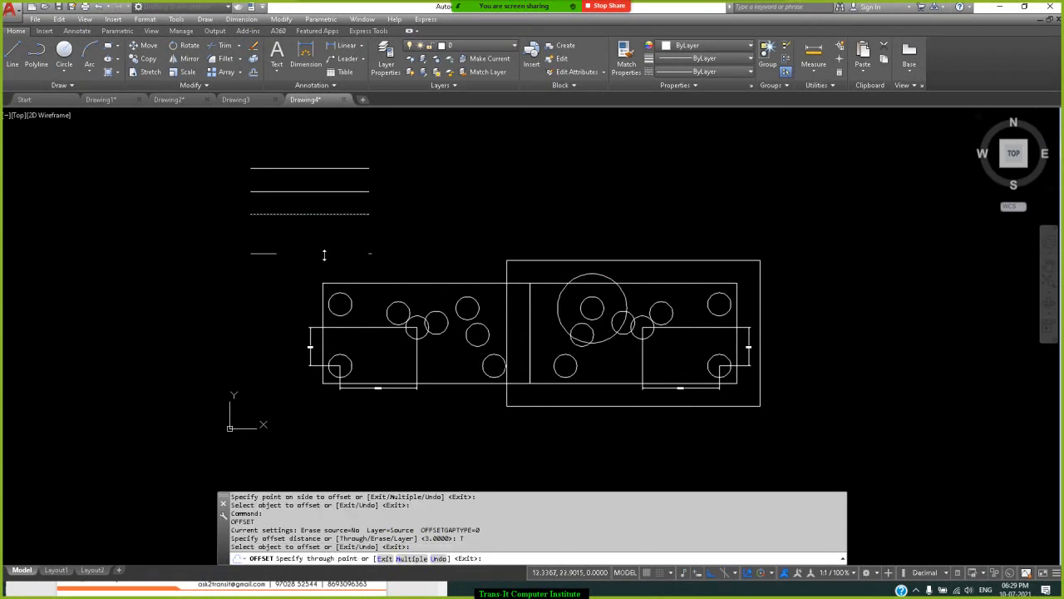
pyautogui.click(323, 282)
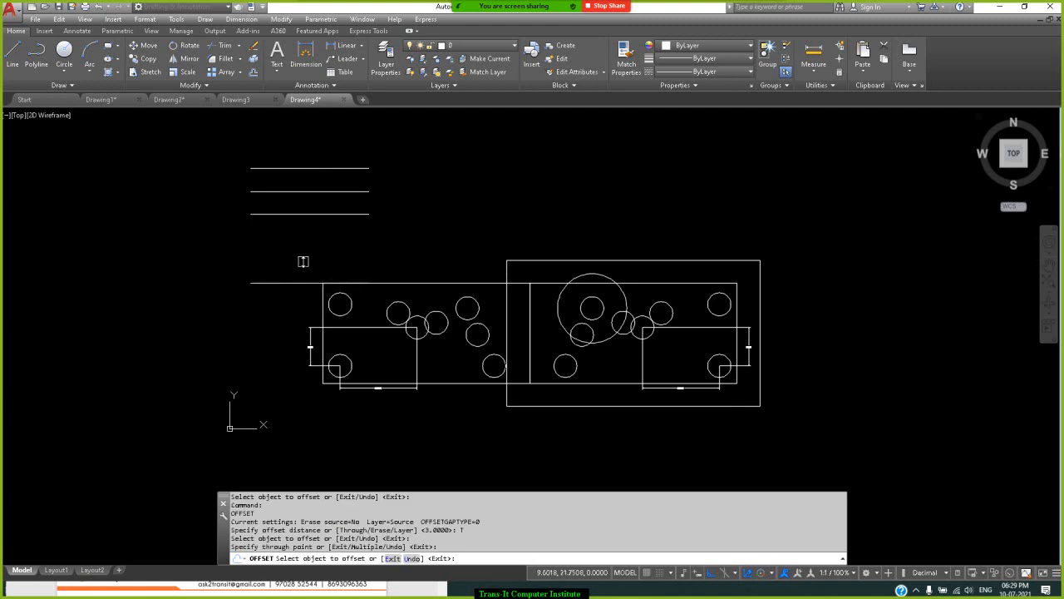
pyautogui.press('Return')
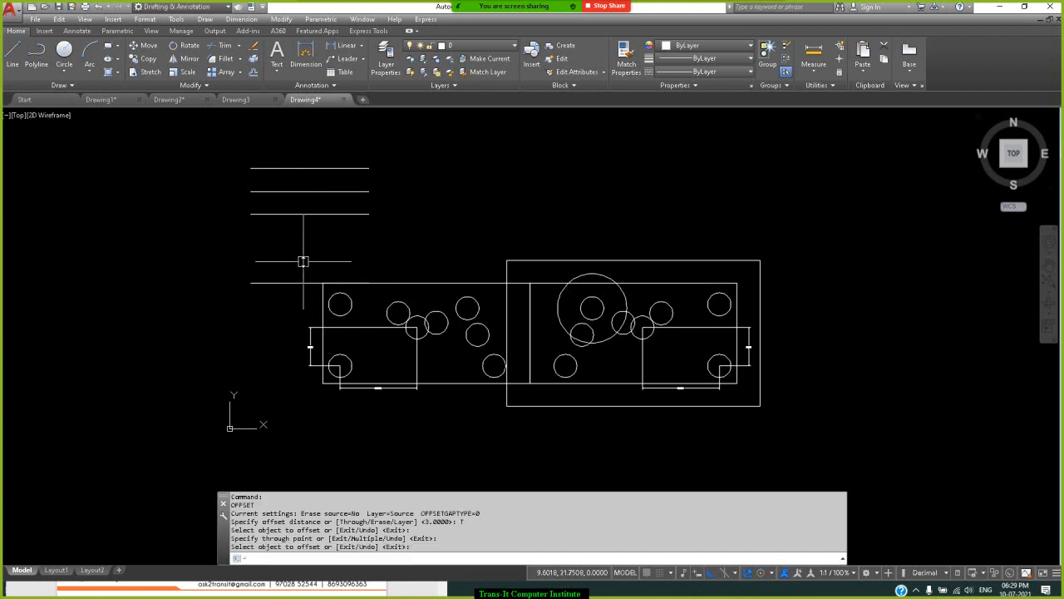
# Set the Offset command's Erase option to No and leave the command without offsetting anything.
pyautogui.press('Return')
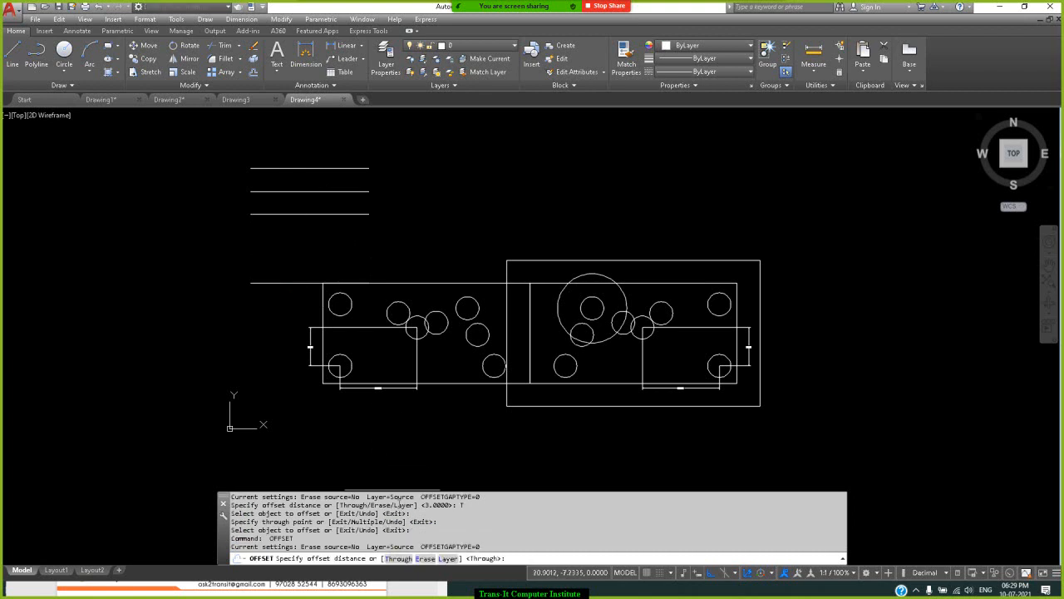
pyautogui.click(427, 559)
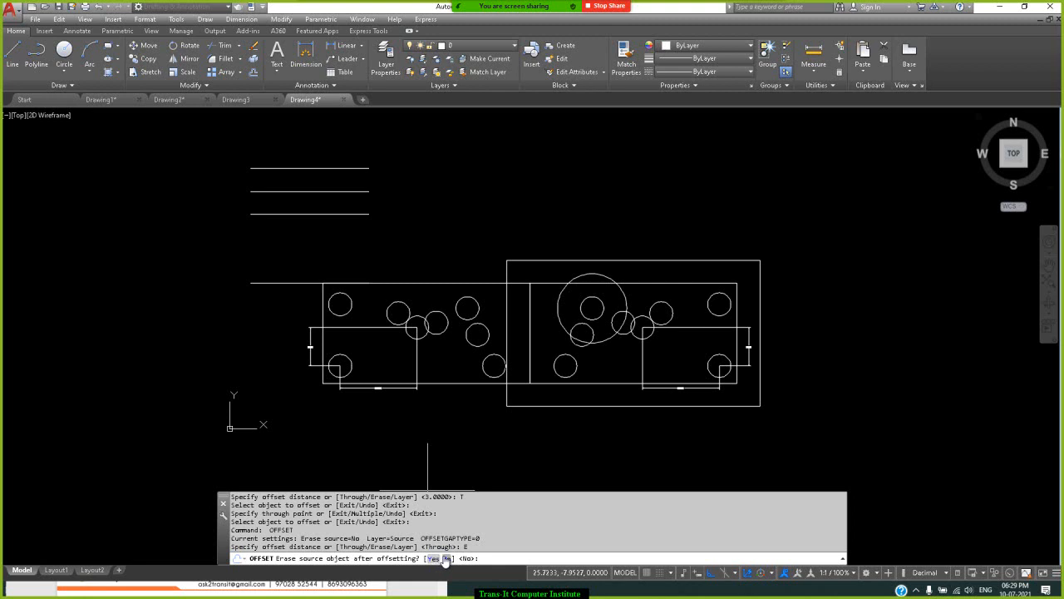
pyautogui.press('Return')
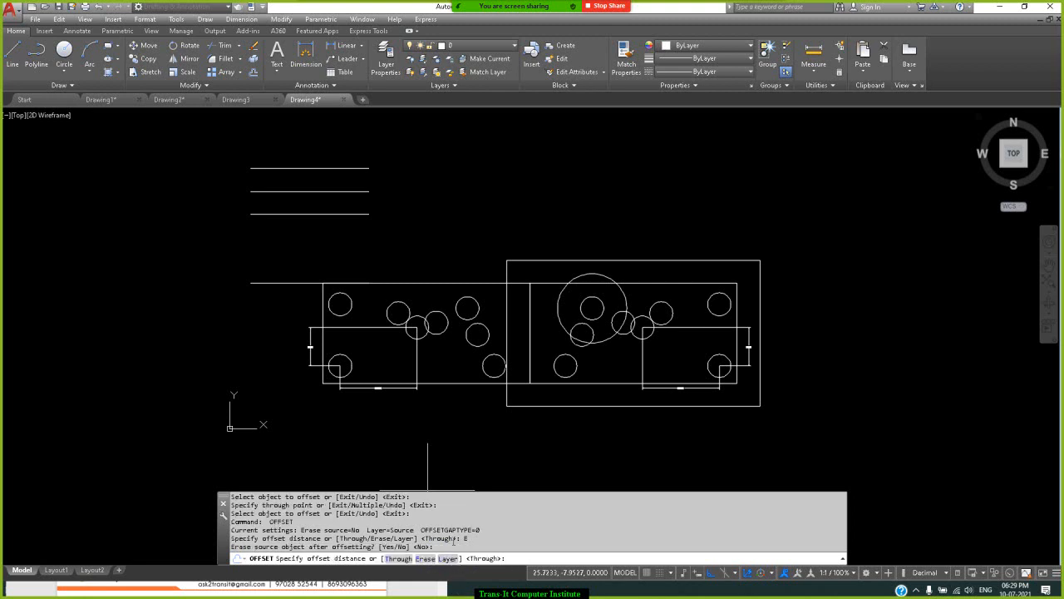
pyautogui.press('Escape')
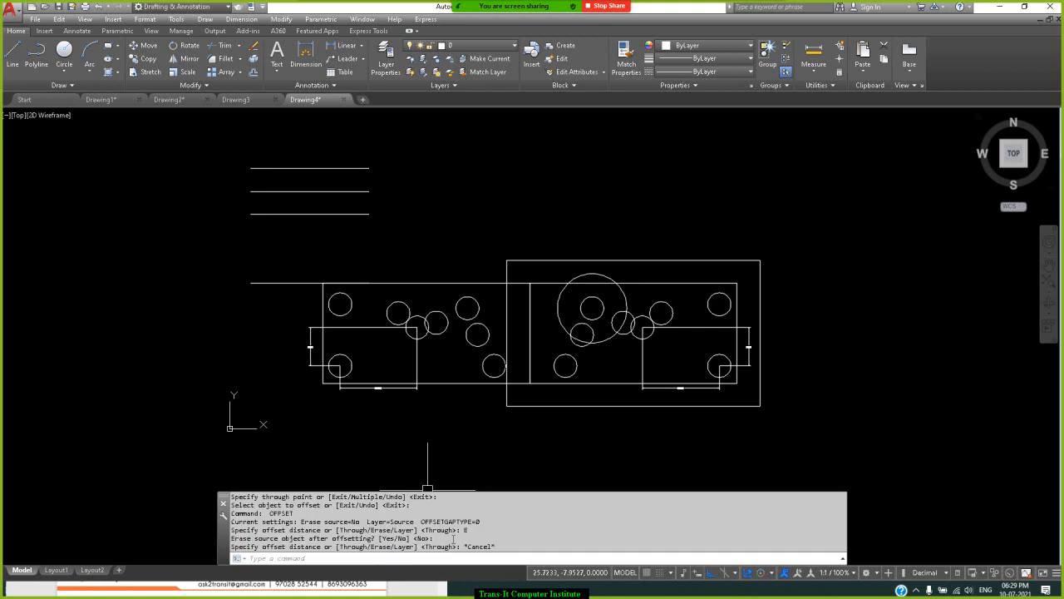
# Create a new layer with red index color 12 and make it the current layer.
pyautogui.click(394, 75)
pyautogui.click(381, 171)
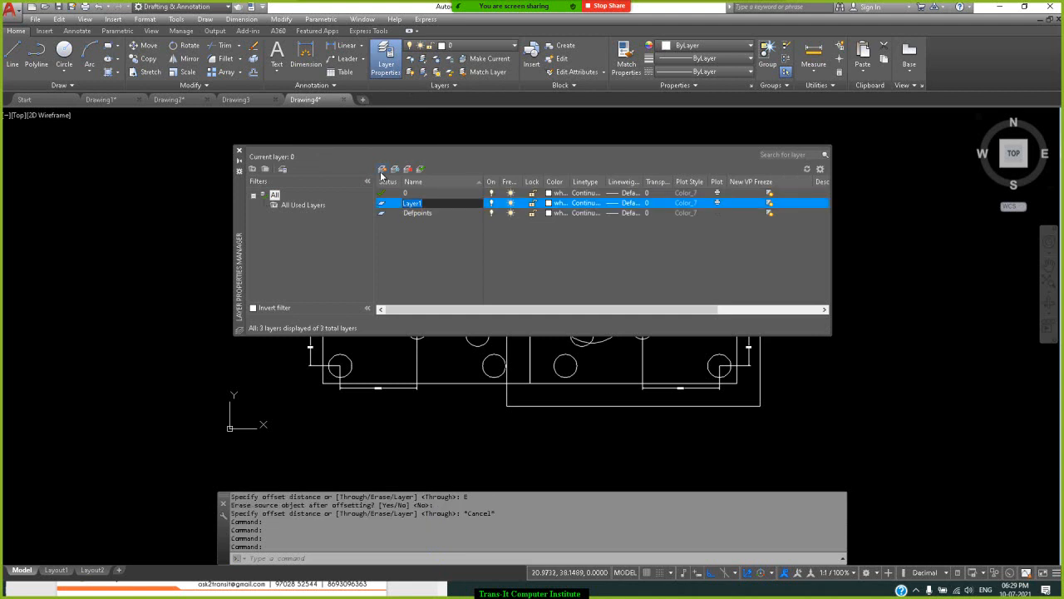
pyautogui.click(556, 204)
pyautogui.click(556, 203)
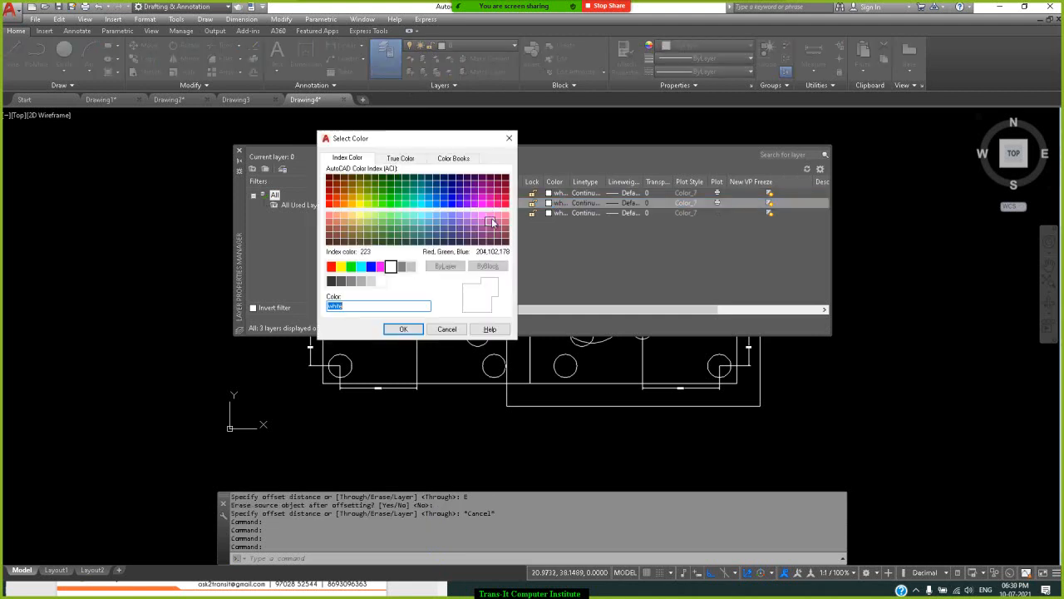
pyautogui.click(330, 197)
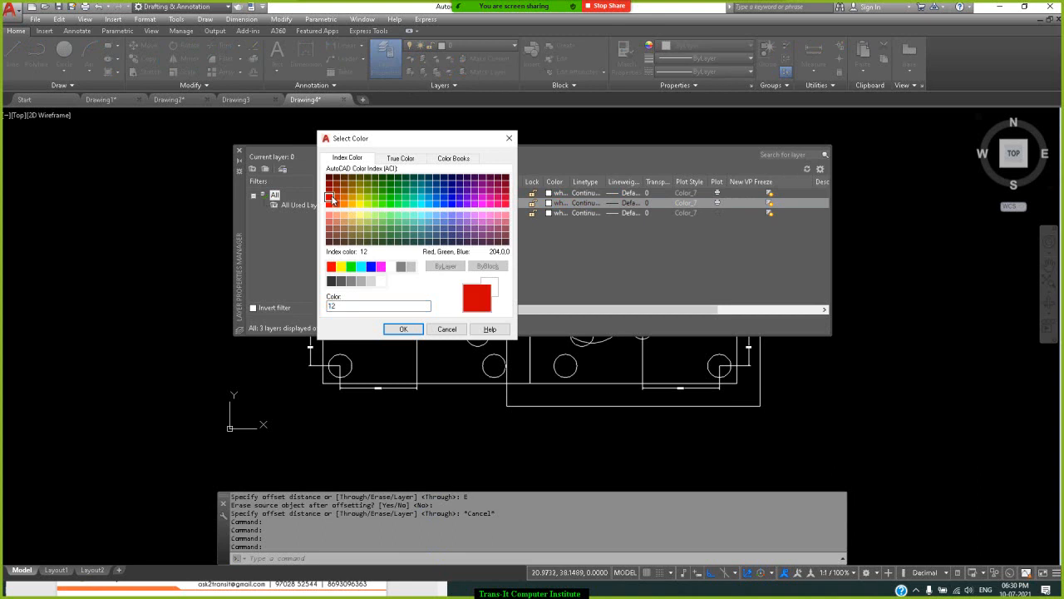
pyautogui.click(403, 328)
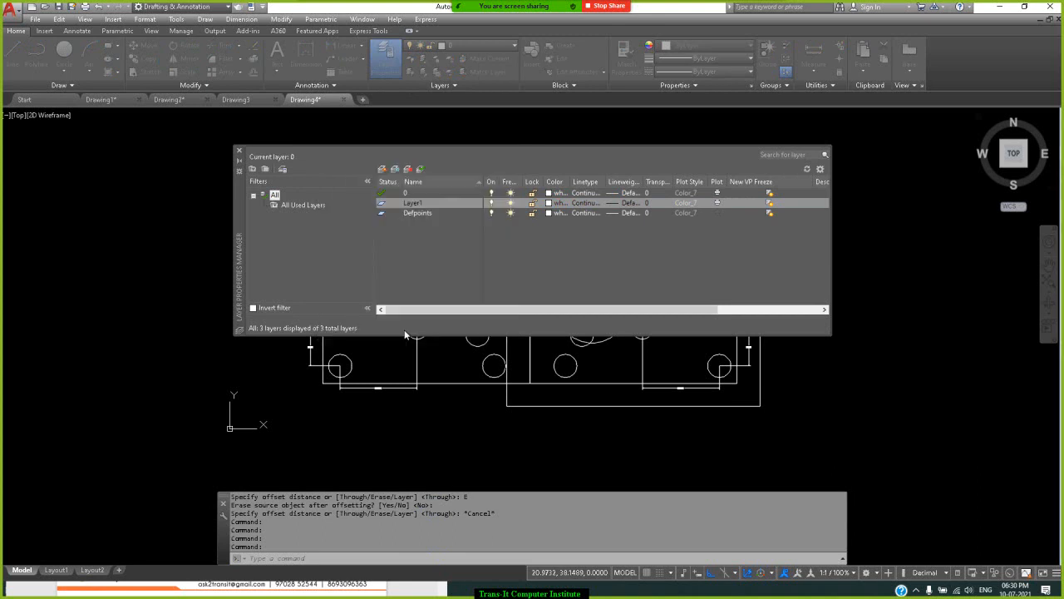
pyautogui.click(238, 151)
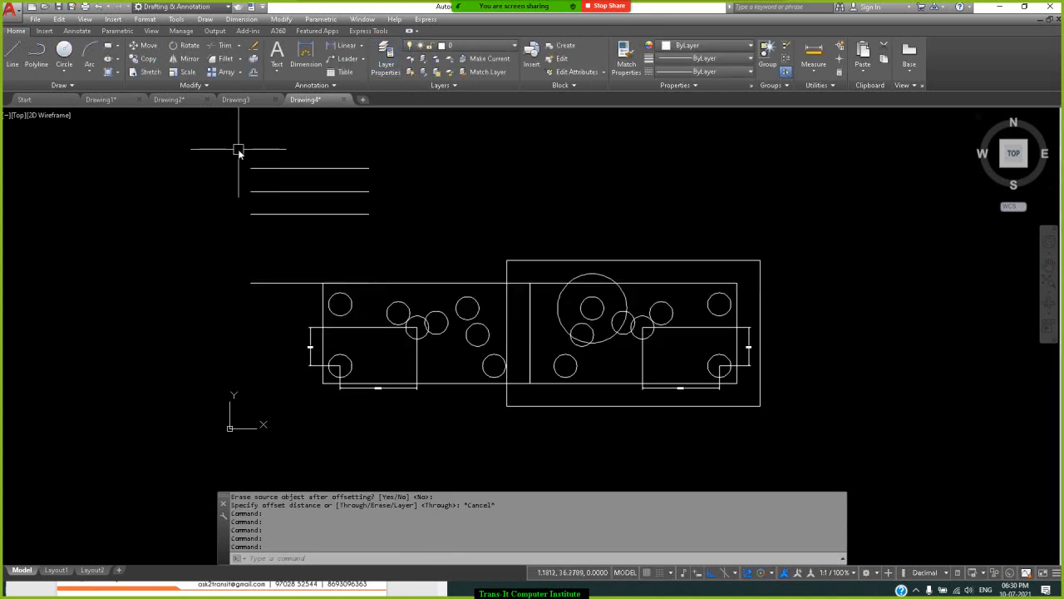
pyautogui.click(478, 46)
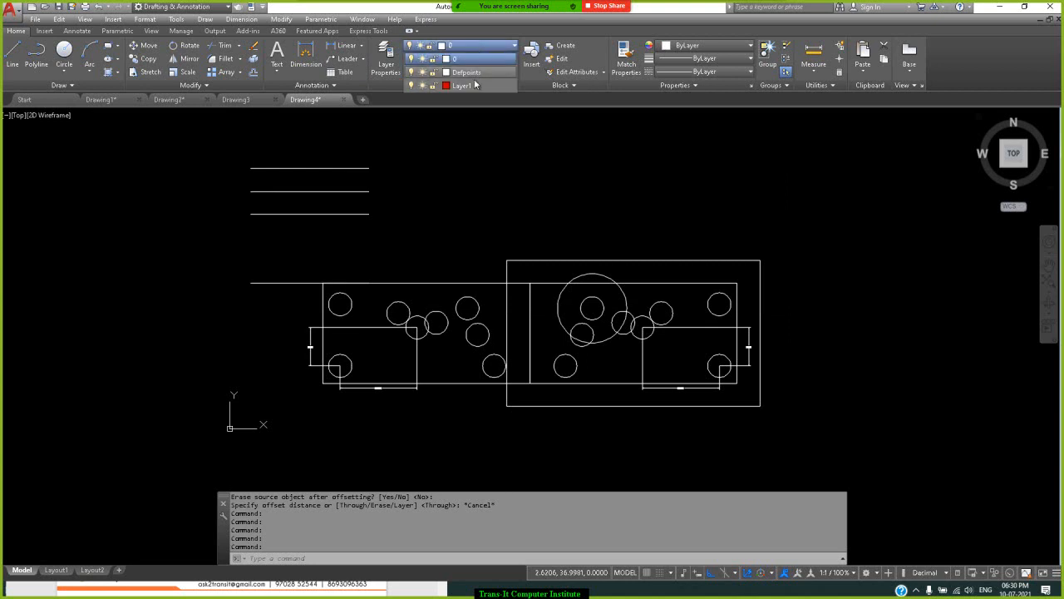
pyautogui.click(472, 85)
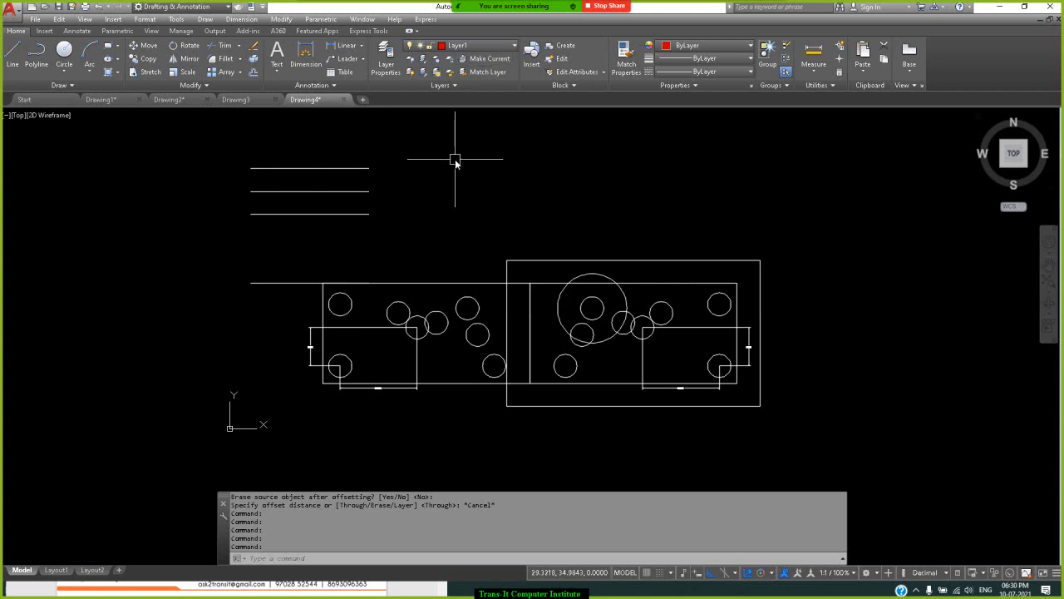
# Bring up the Offset command's layer choice between Current and Source, and cancel the command.
pyautogui.write('O')
pyautogui.press('Return')
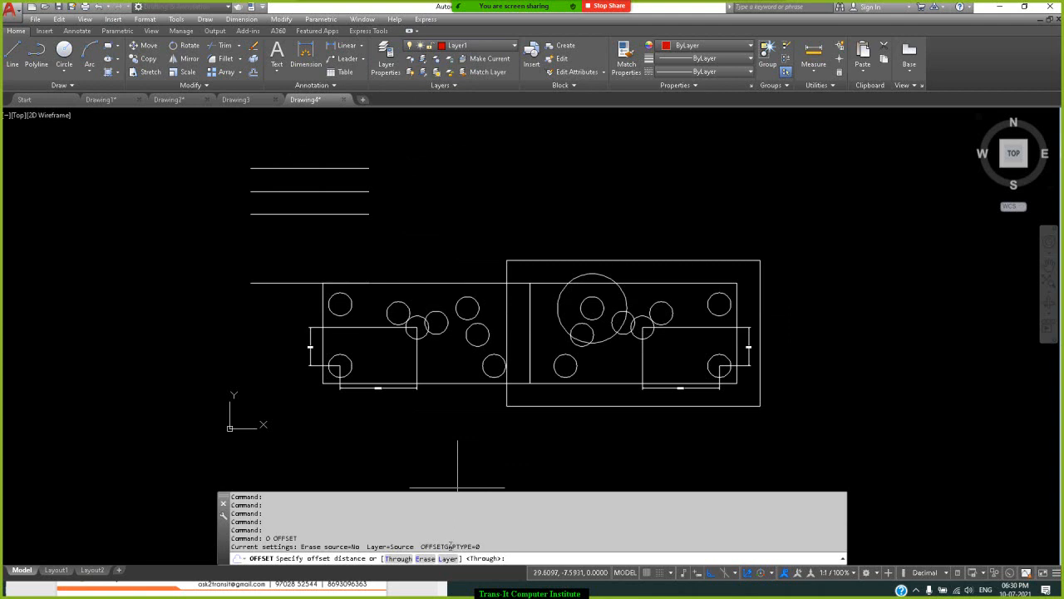
pyautogui.click(449, 558)
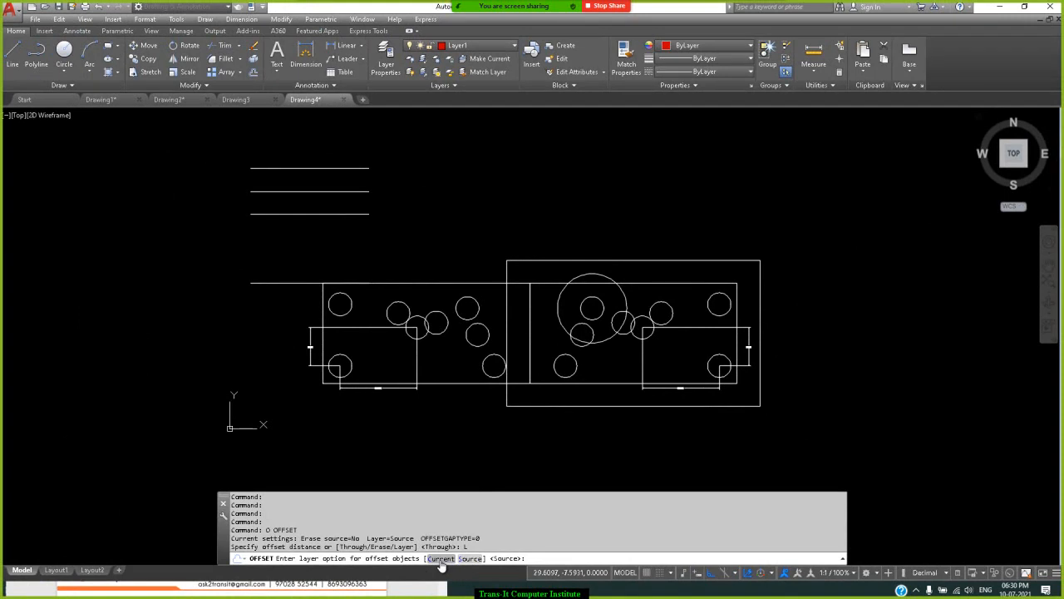
pyautogui.press('Escape')
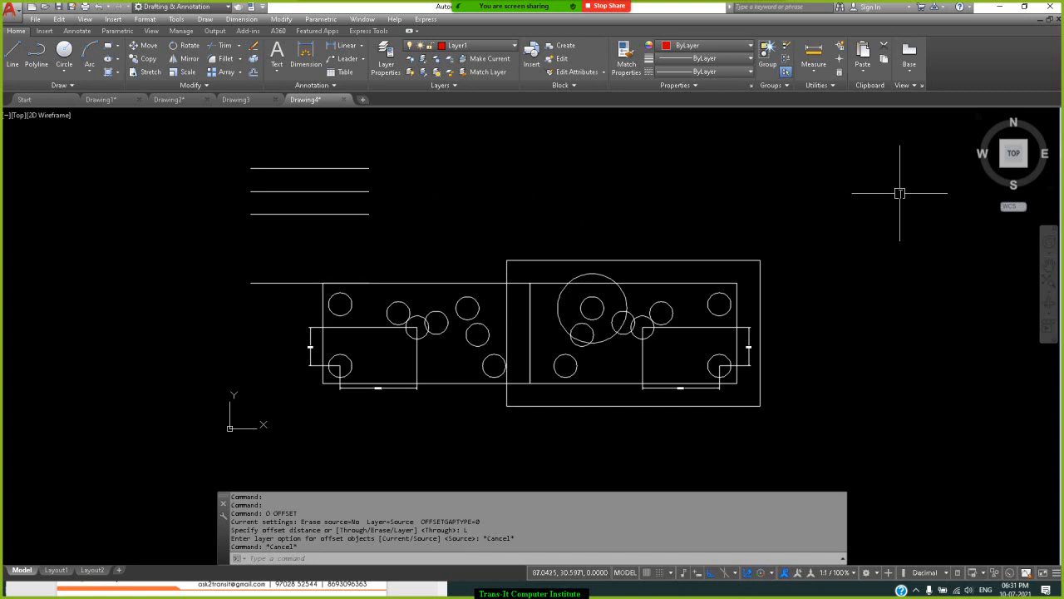
# Pan the drawing to an empty area away from the existing shapes.
pyautogui.write('p')
pyautogui.press('Return')
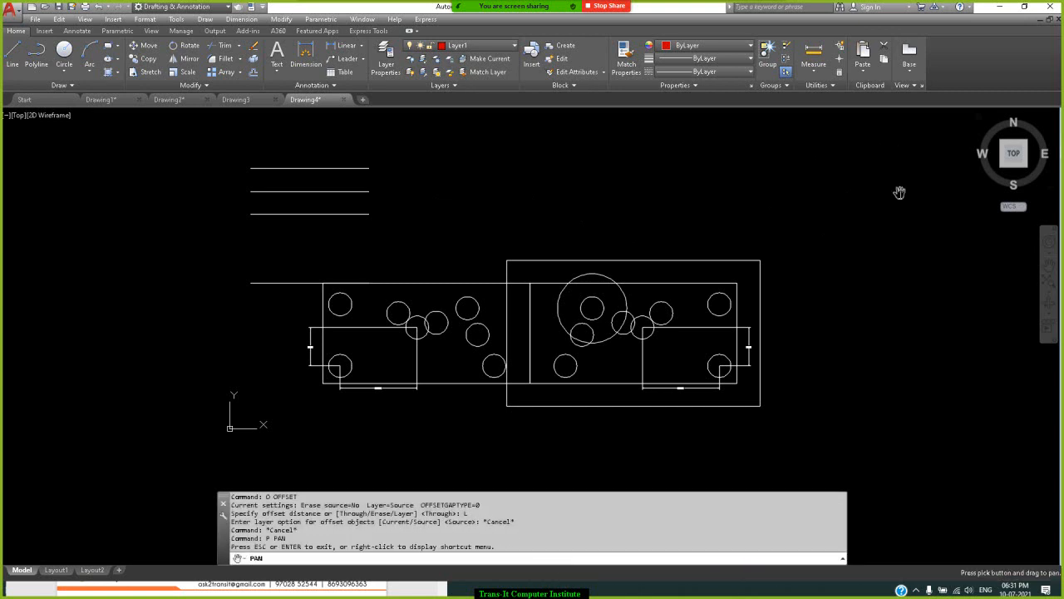
pyautogui.moveTo(898, 193)
pyautogui.mouseDown()
pyautogui.moveTo(801, 205)
pyautogui.moveTo(499, 318)
pyautogui.moveTo(269, 297)
pyautogui.moveTo(3, 327)
pyautogui.mouseUp()
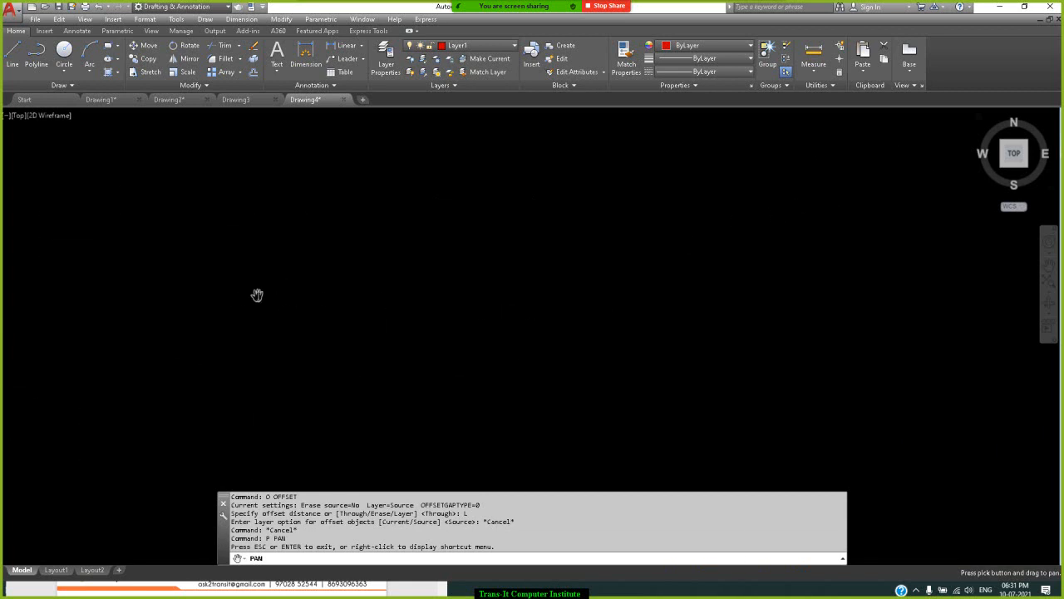
pyautogui.press('Escape')
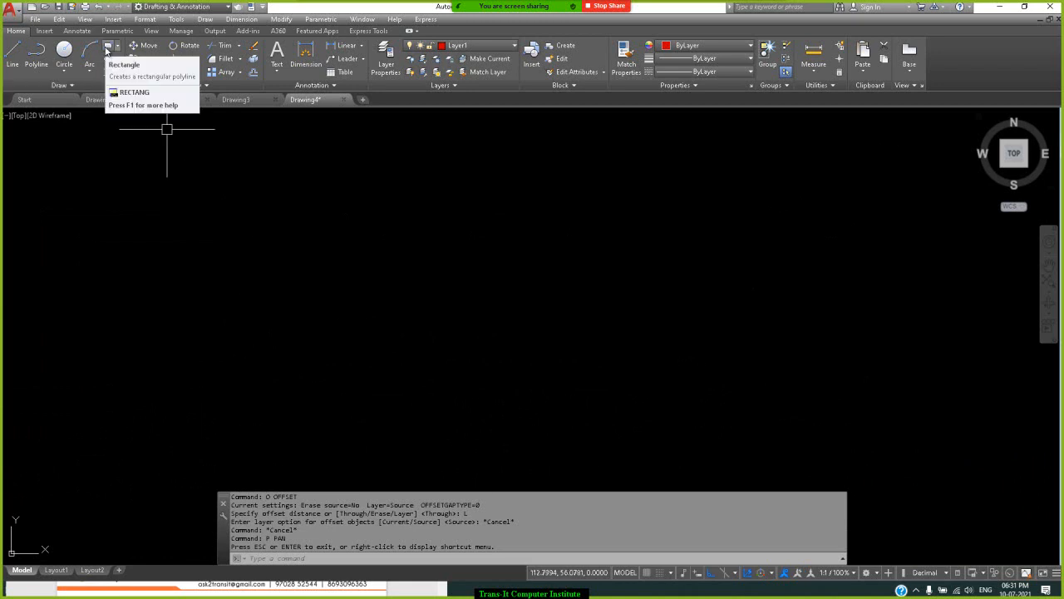
pyautogui.click(107, 49)
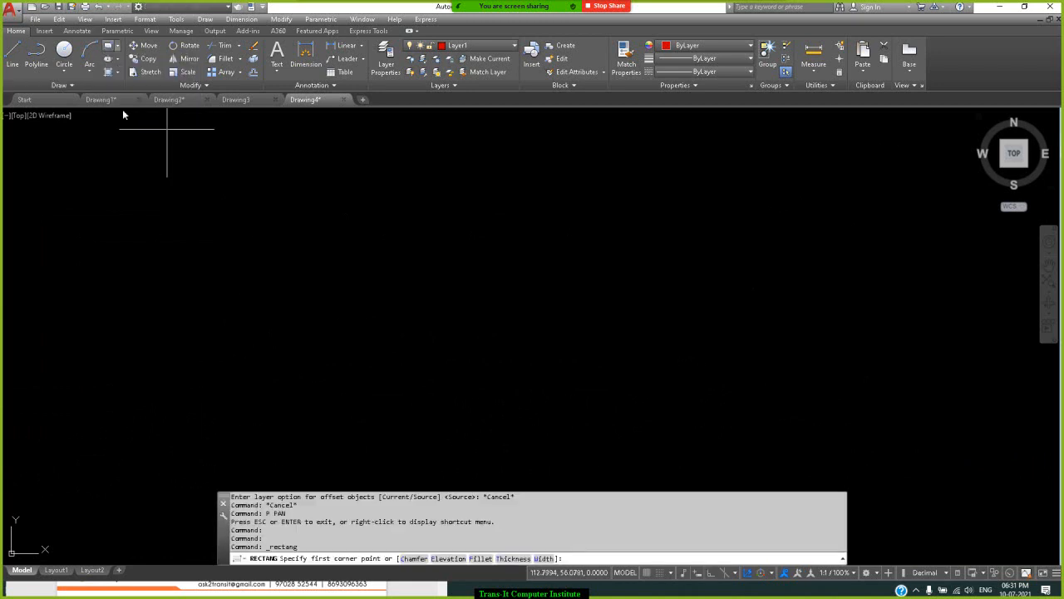
pyautogui.click(114, 405)
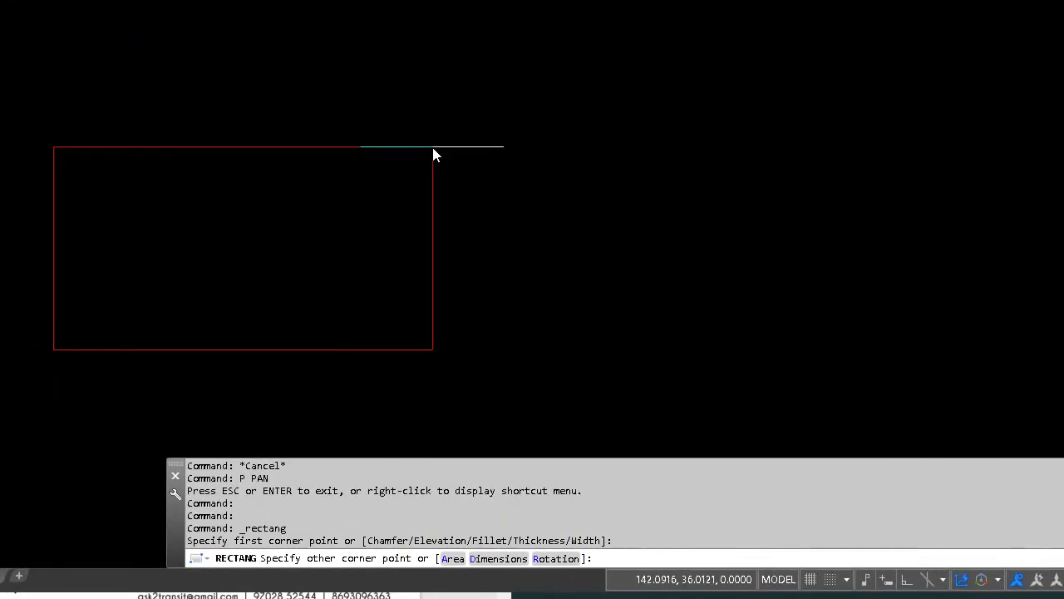
pyautogui.press('Escape')
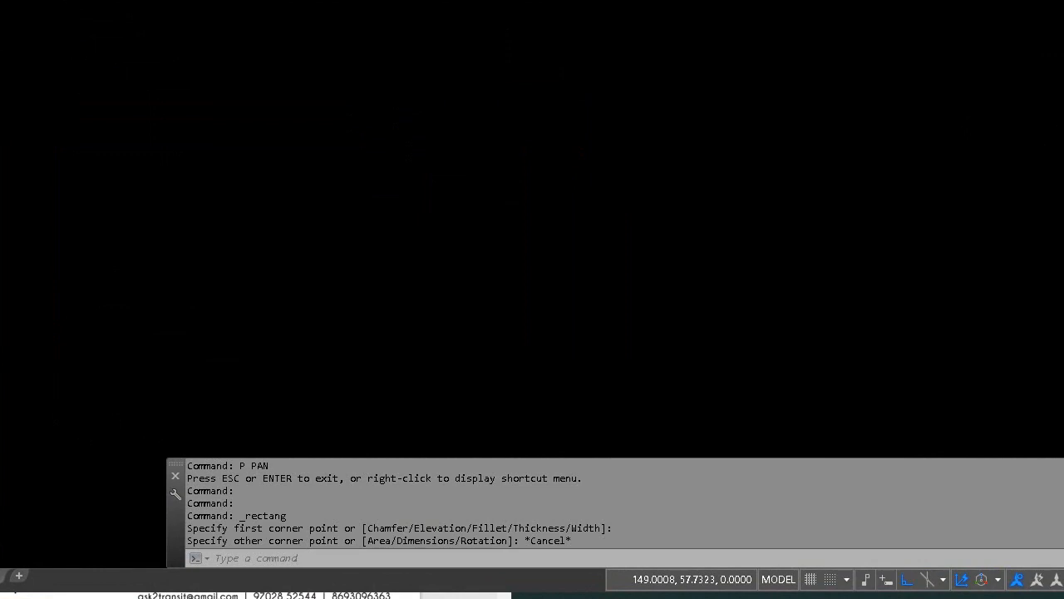
# Make layer 0 current and draw a large rectangle in the empty area.
pyautogui.click(626, 68)
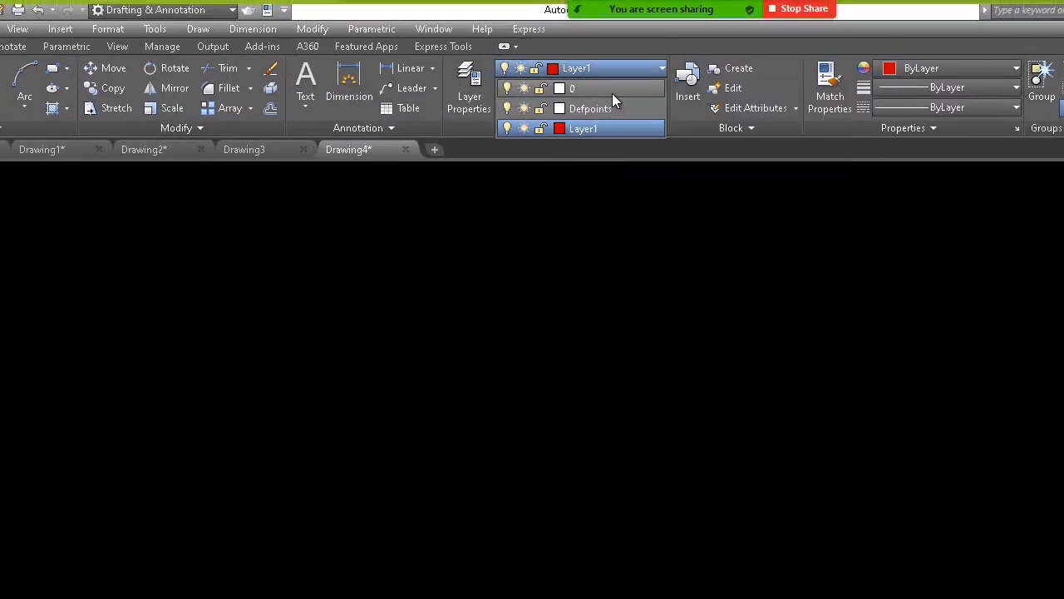
pyautogui.click(612, 91)
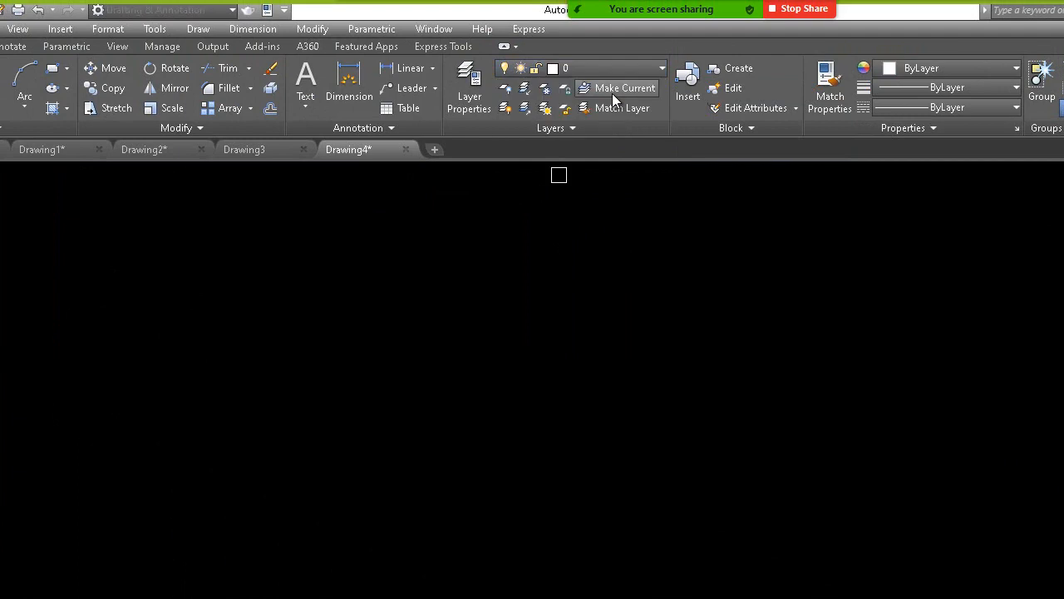
pyautogui.click(53, 70)
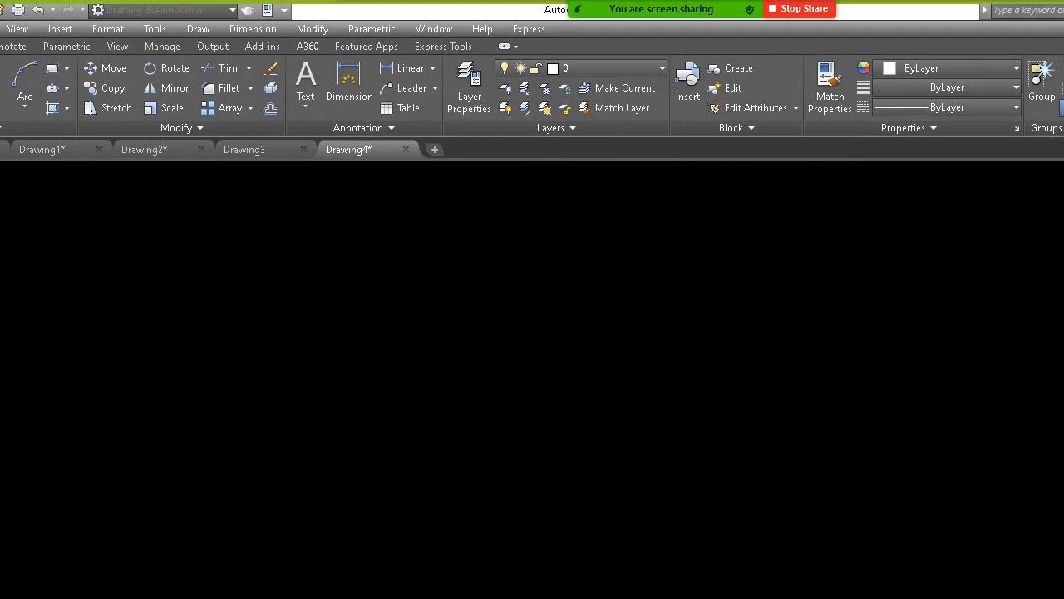
pyautogui.click(830, 339)
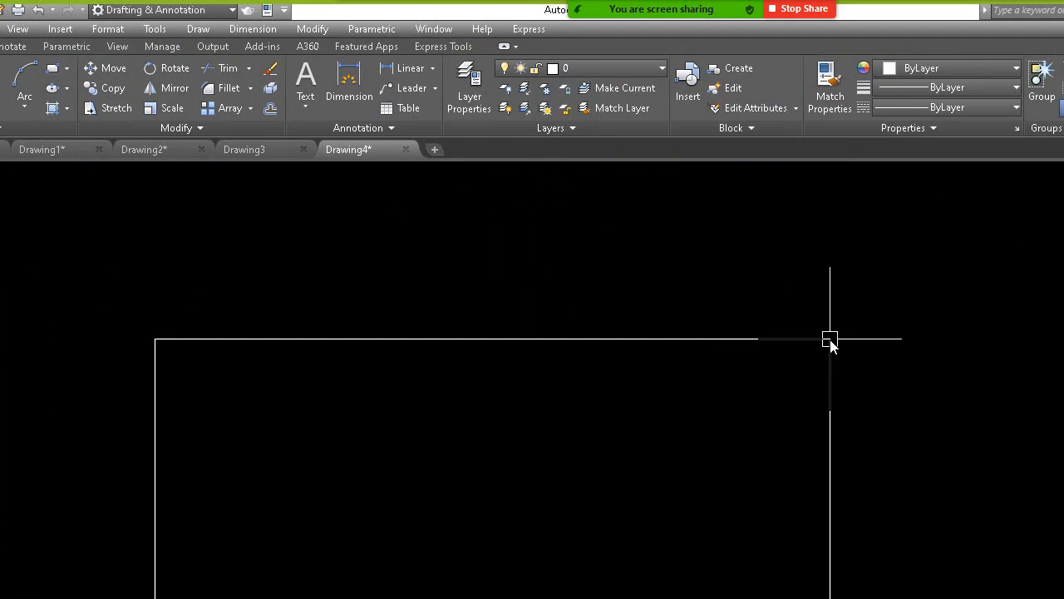
# Draw a small rectangle inside the large rectangle, close to its lower-left corner.
pyautogui.click(50, 63)
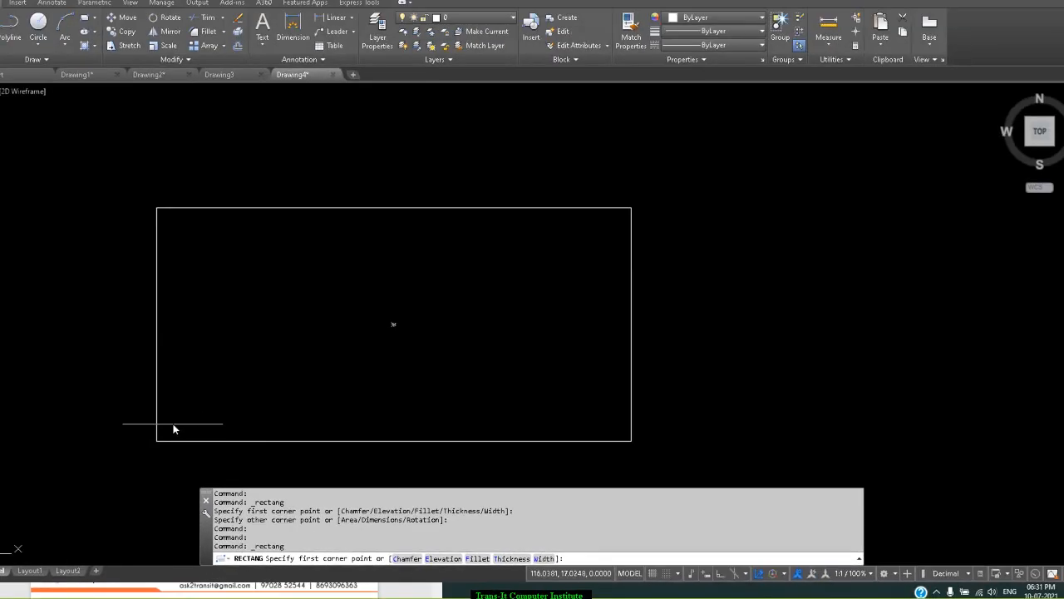
pyautogui.click(171, 427)
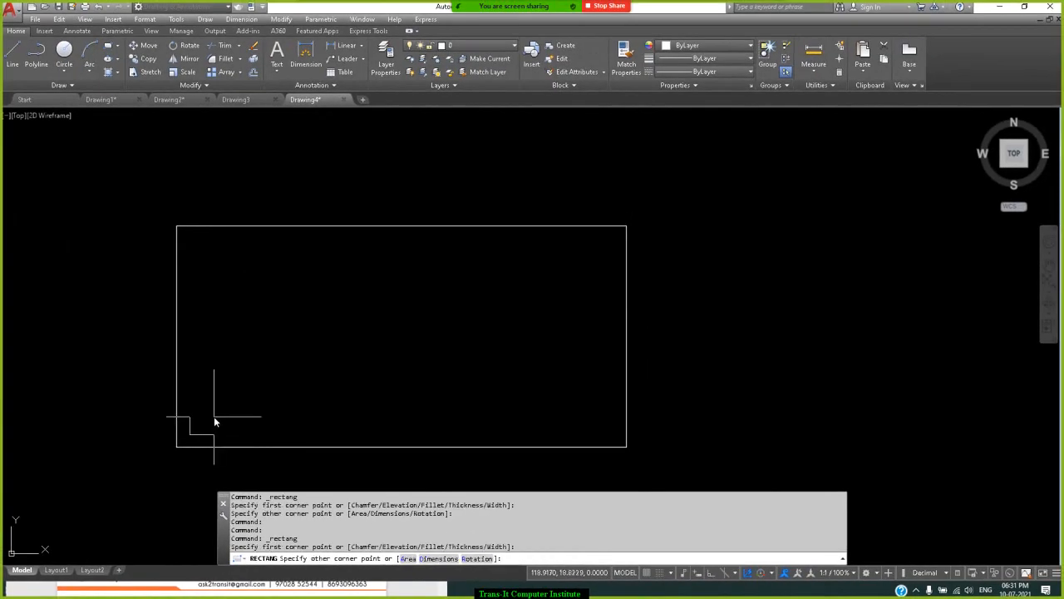
pyautogui.click(215, 418)
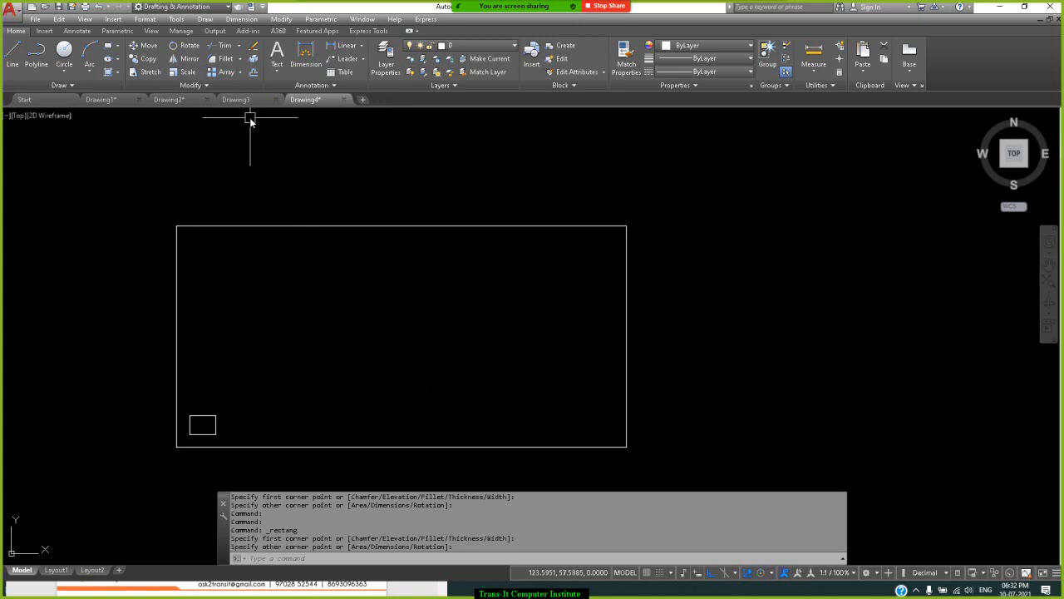
# Start a rectangular array of the small rectangle inside the large rectangle.
pyautogui.click(240, 73)
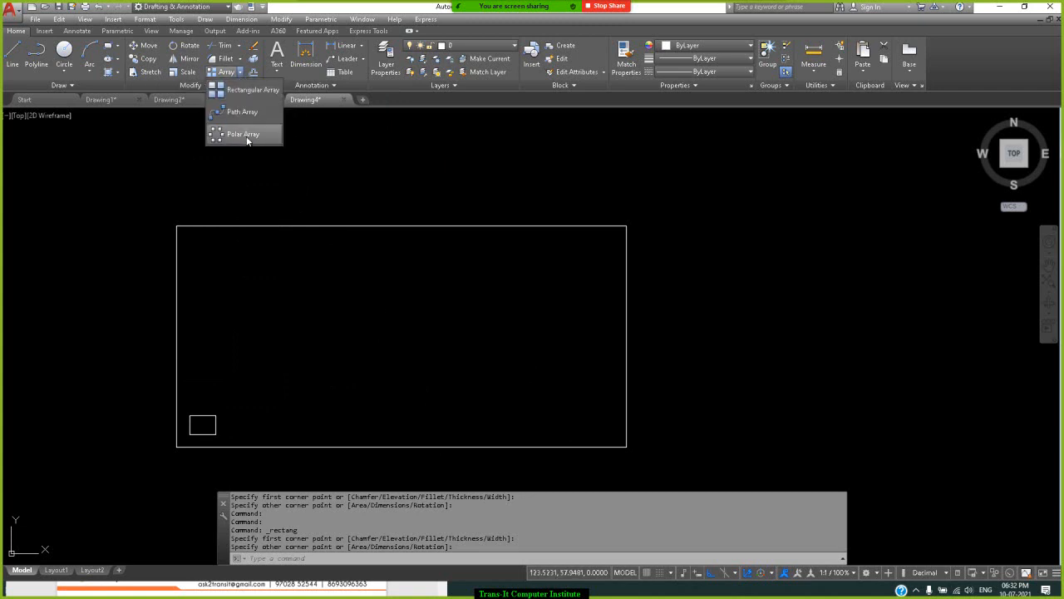
pyautogui.click(241, 90)
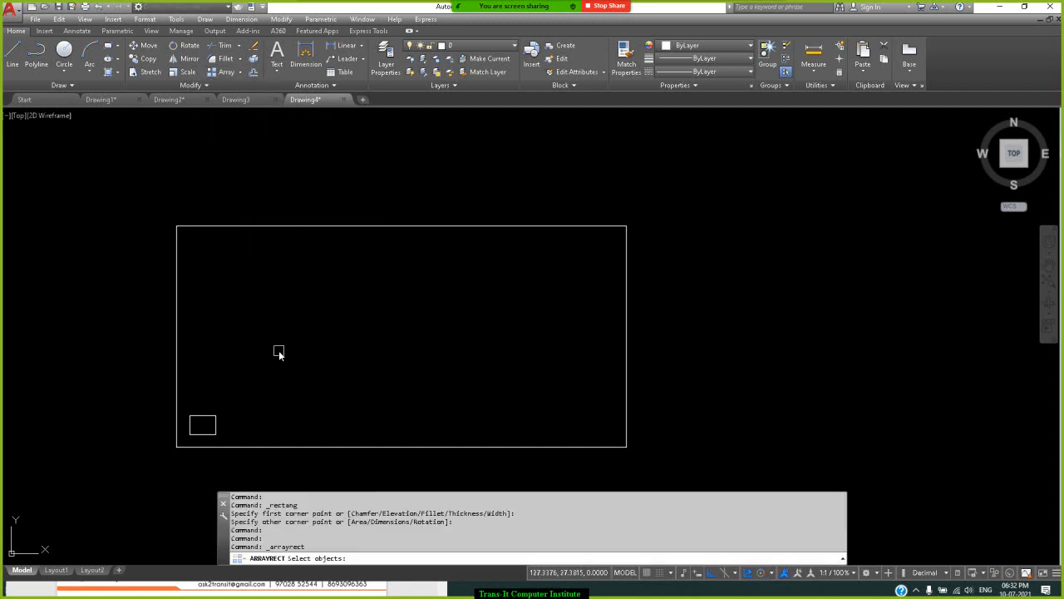
pyautogui.click(216, 422)
pyautogui.press('Return')
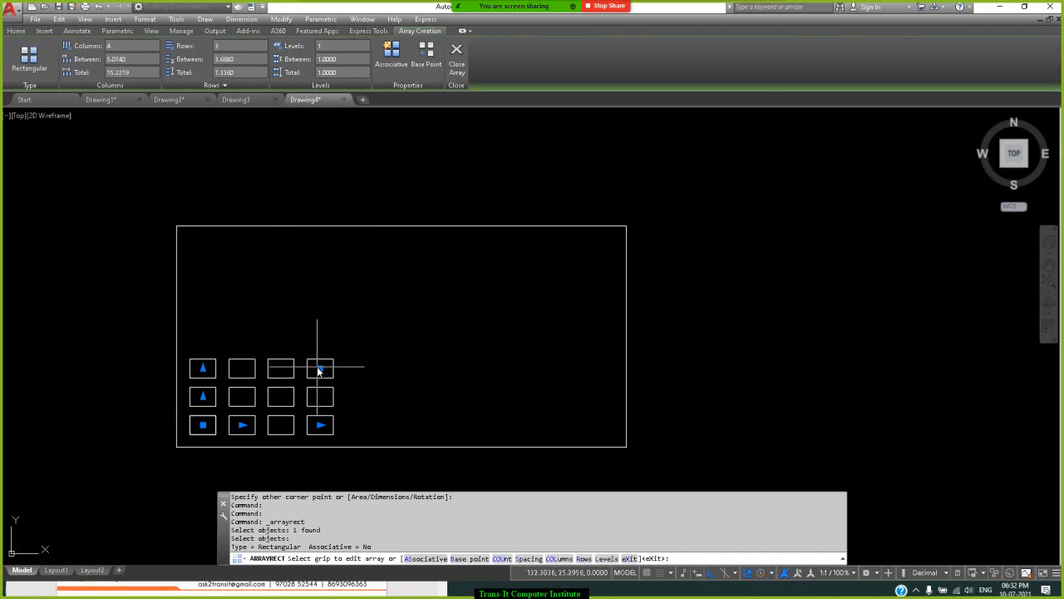
# Turn the grid on and Ortho off, and extend the array's row and column count to 13 columns by 10 rows.
pyautogui.click(320, 370)
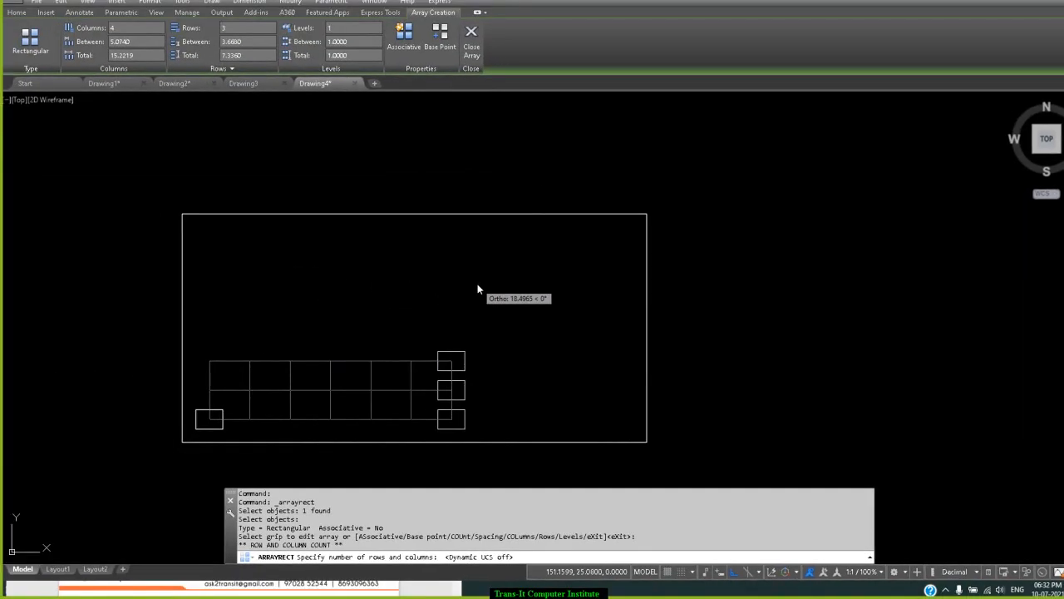
pyautogui.press('F7')
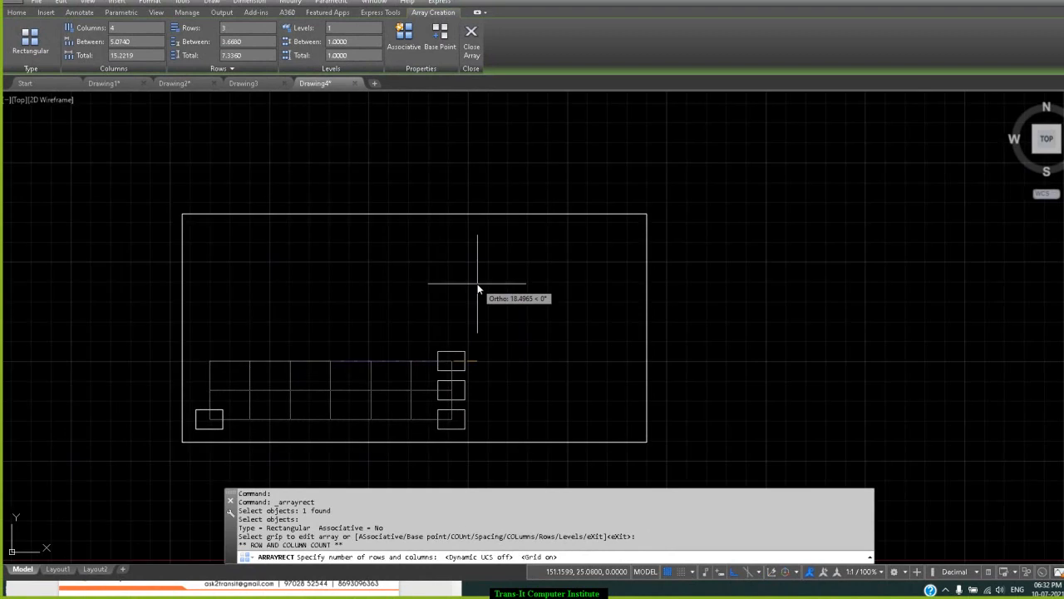
pyautogui.press('F8')
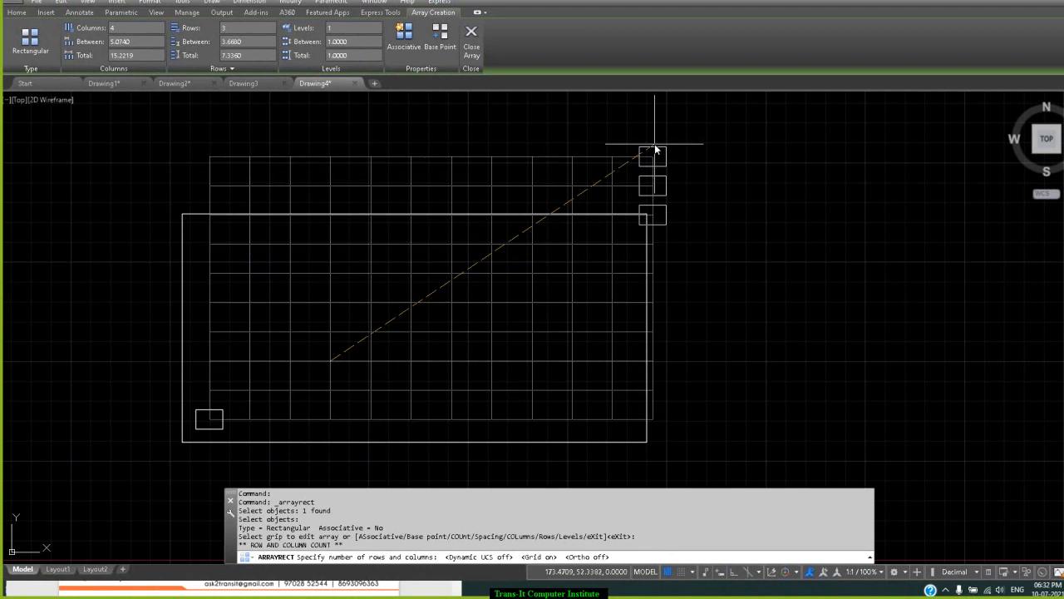
pyautogui.click(720, 138)
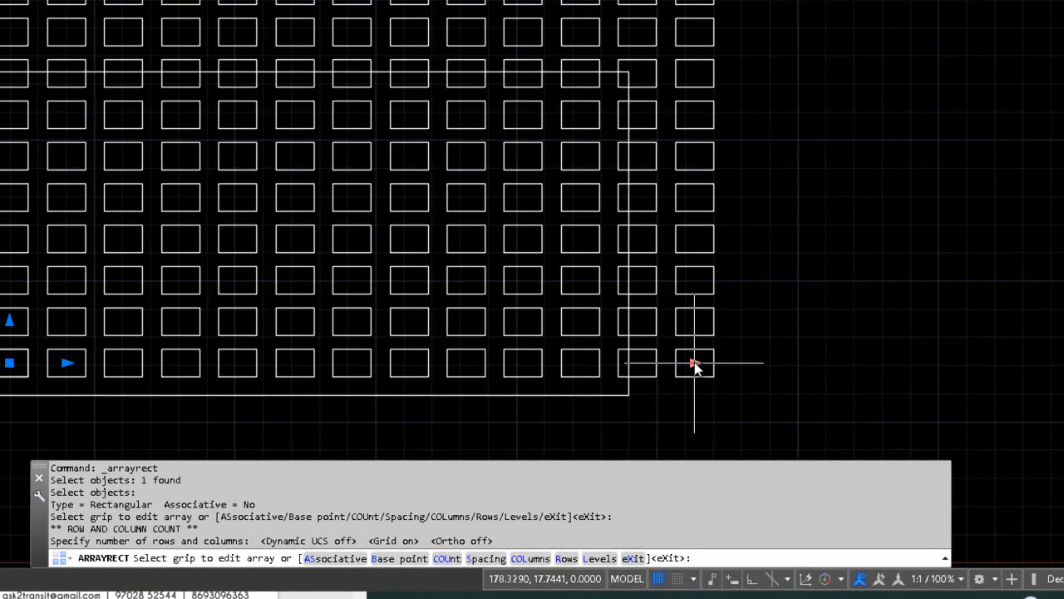
# Extend the array to 16 columns, and set its number of columns to 5.
pyautogui.click(694, 419)
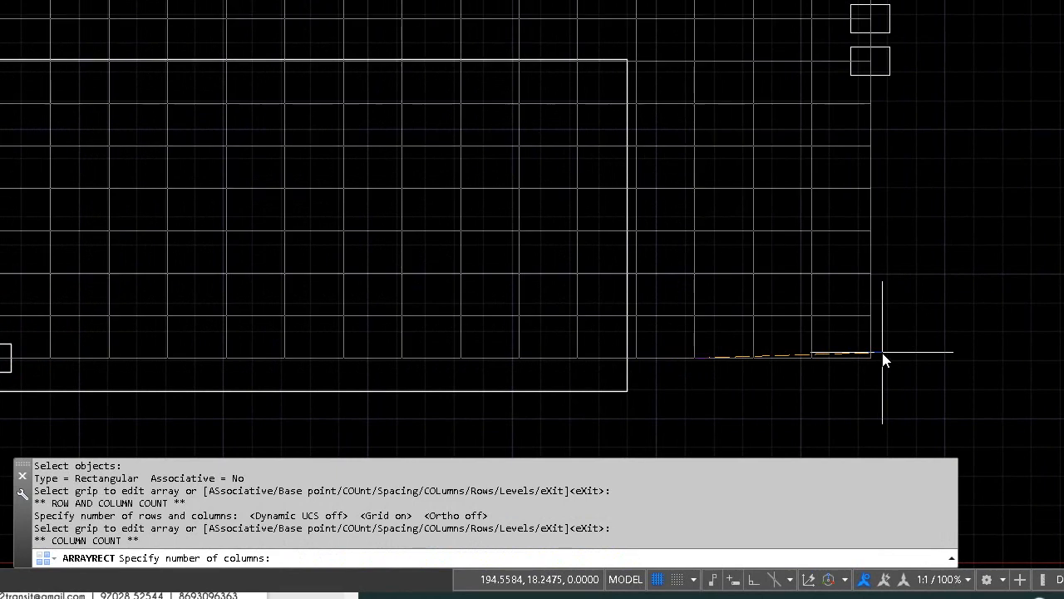
pyautogui.click(882, 357)
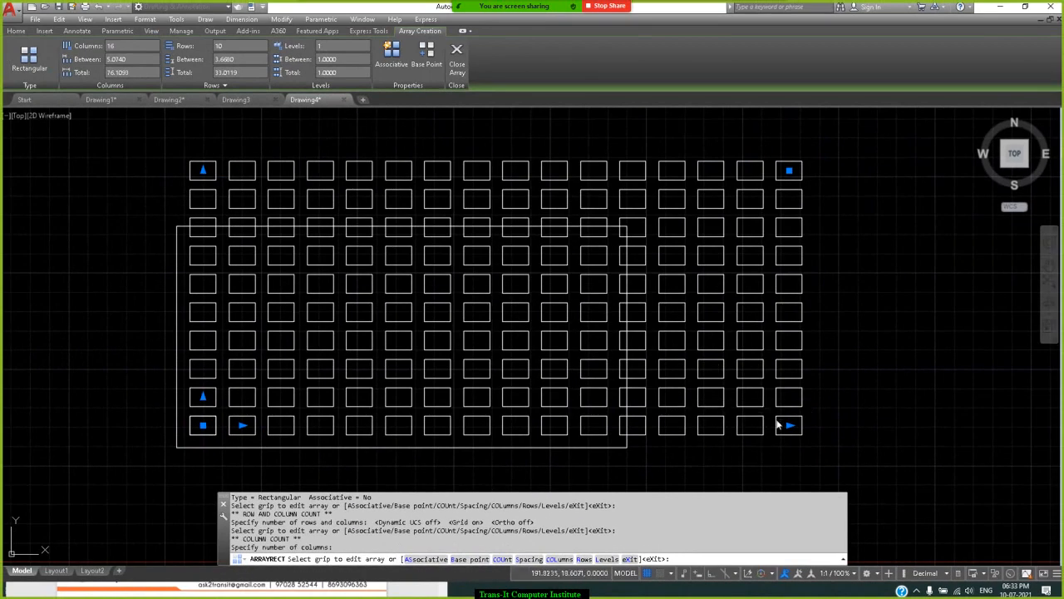
pyautogui.click(789, 427)
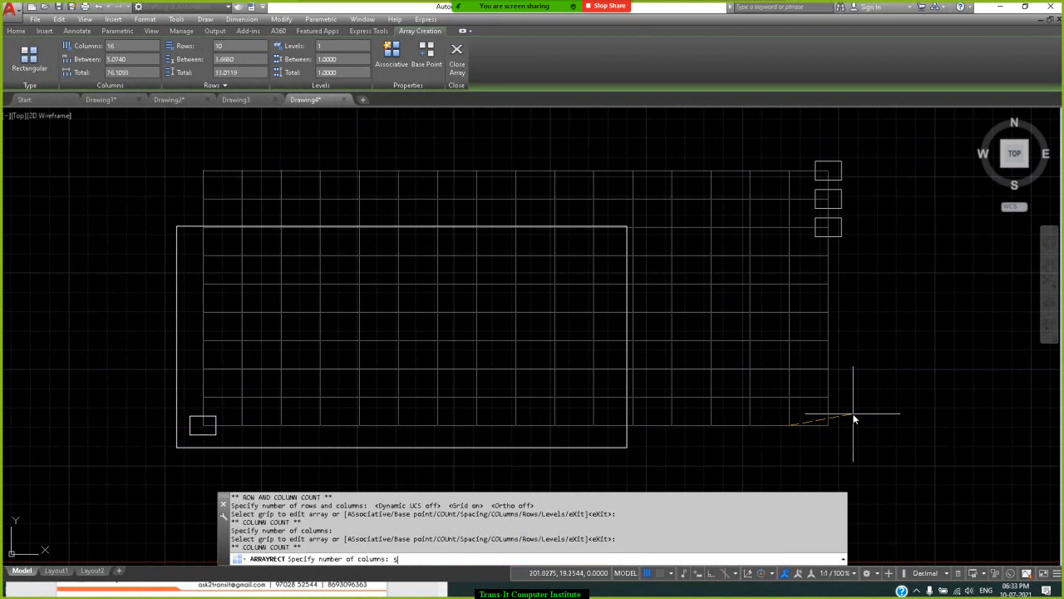
pyautogui.press('Return')
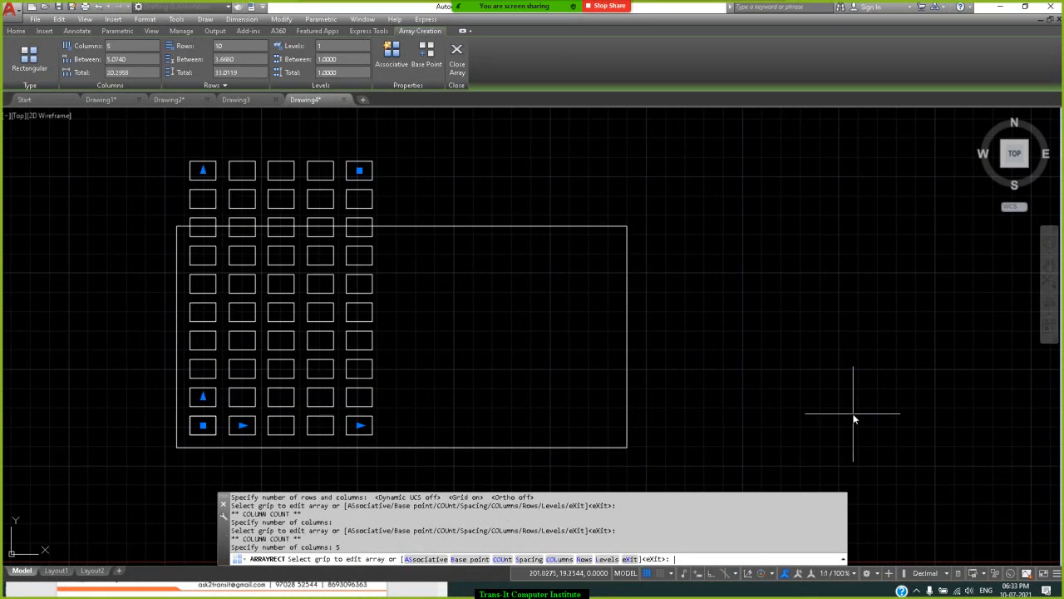
# Set the distance between the array's columns to 5.
pyautogui.click(242, 425)
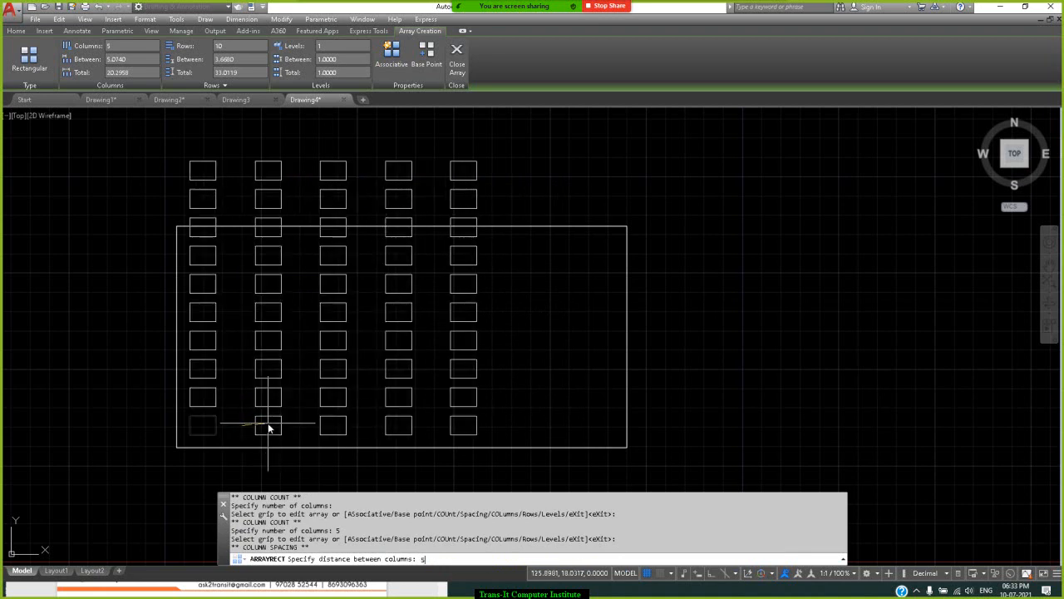
pyautogui.write('5')
pyautogui.press('Return')
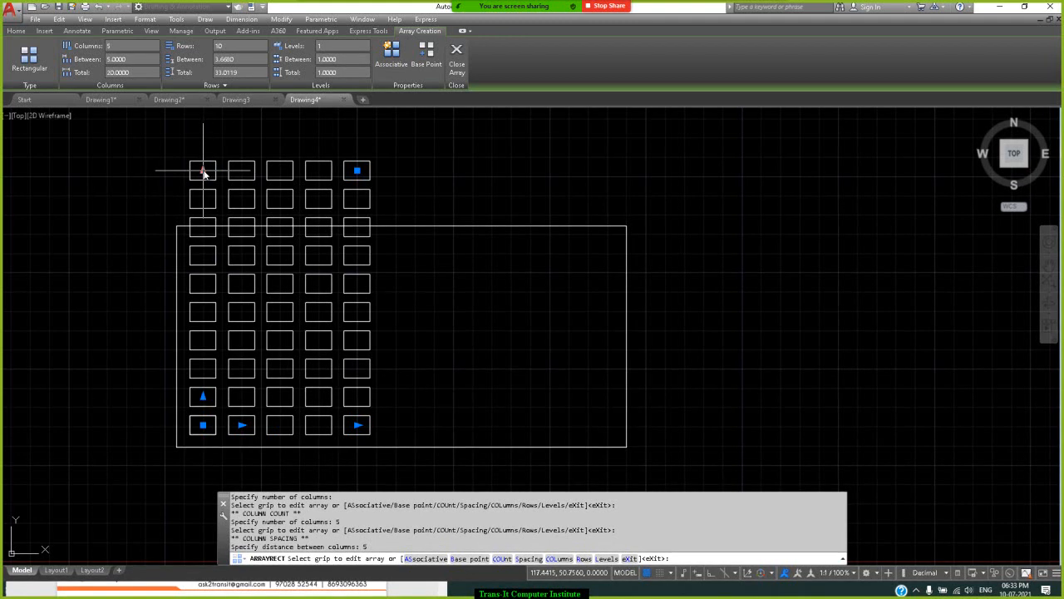
# Set the array's number of rows to 6 and the distance between rows to 8.
pyautogui.click(203, 170)
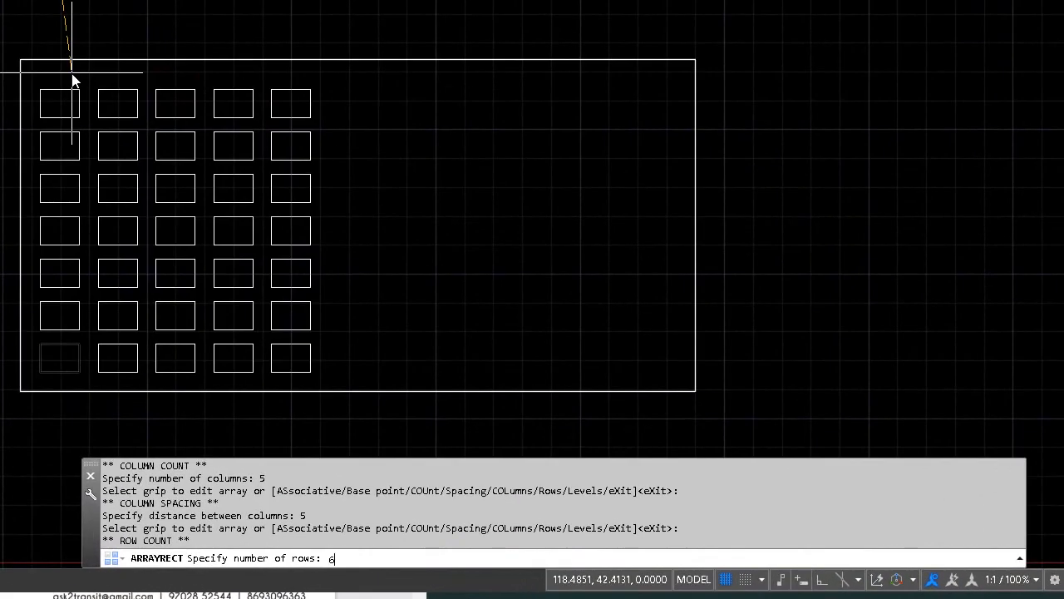
pyautogui.press('Return')
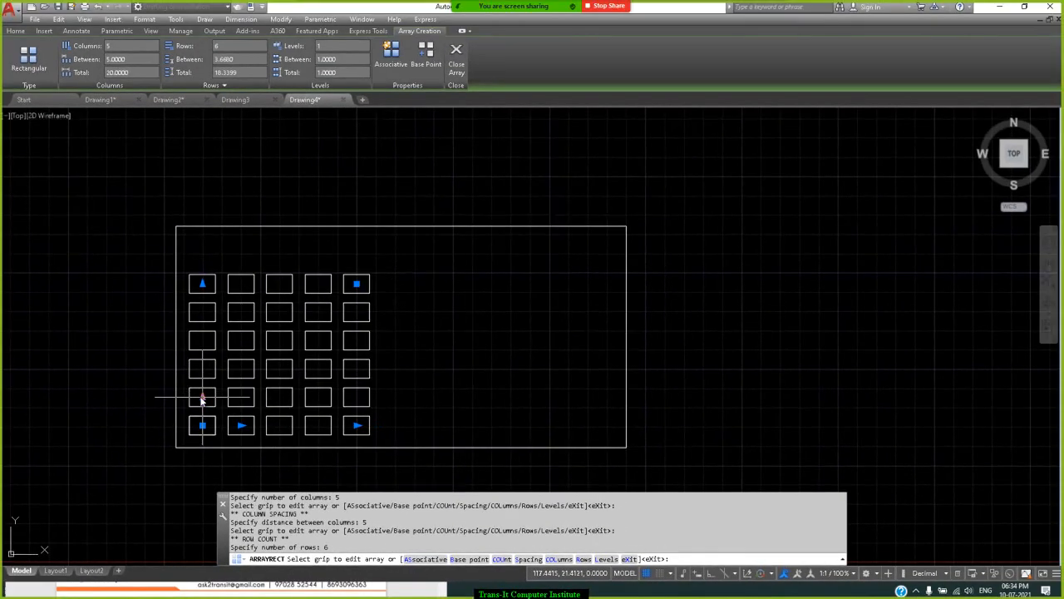
pyautogui.click(201, 398)
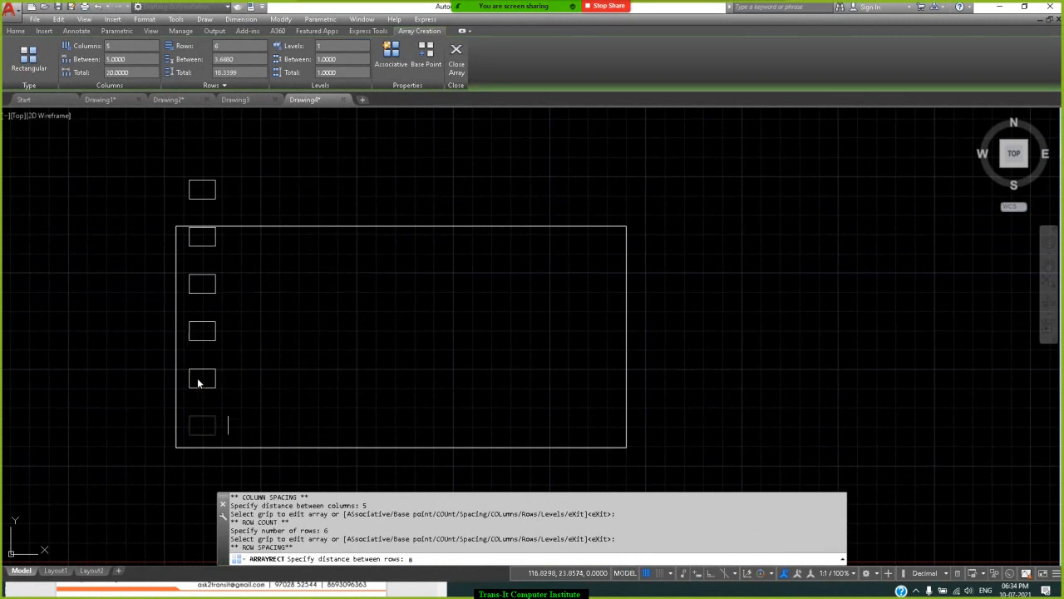
pyautogui.press('Return')
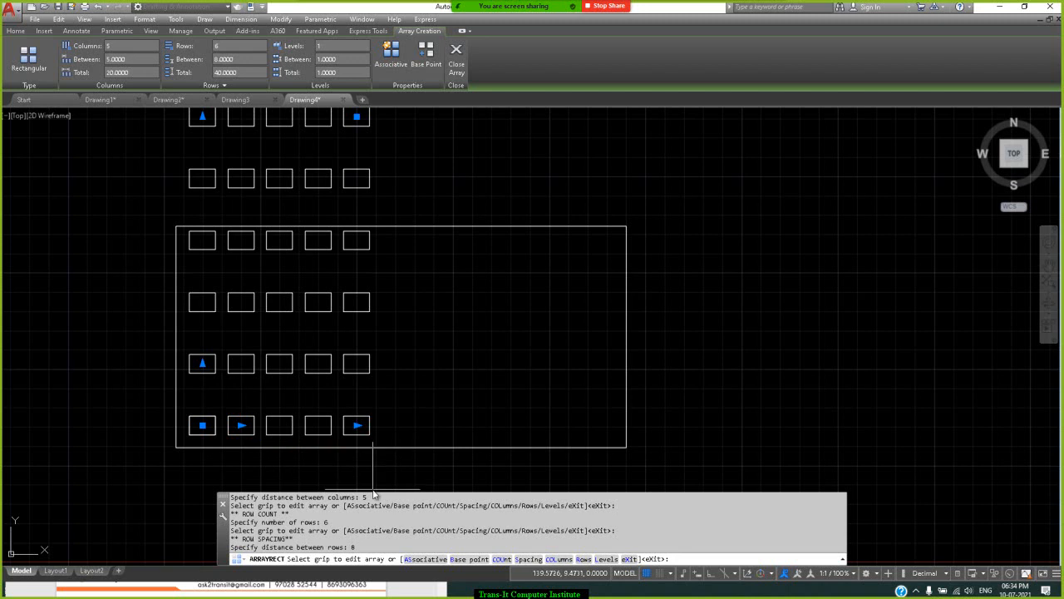
# Set the array's Associative option to Yes and finish the array.
pyautogui.click(425, 558)
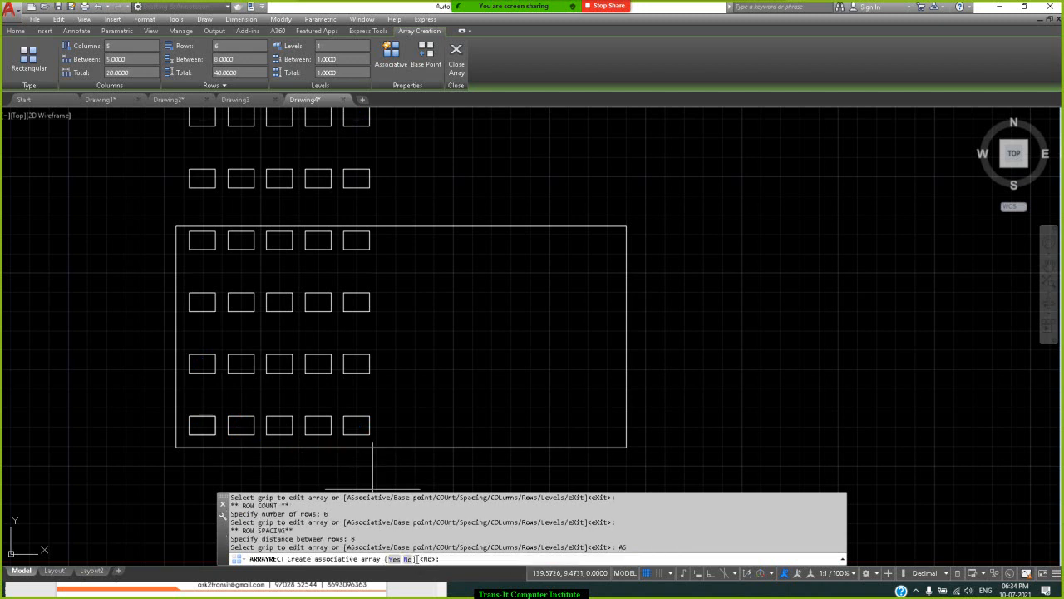
pyautogui.click(395, 559)
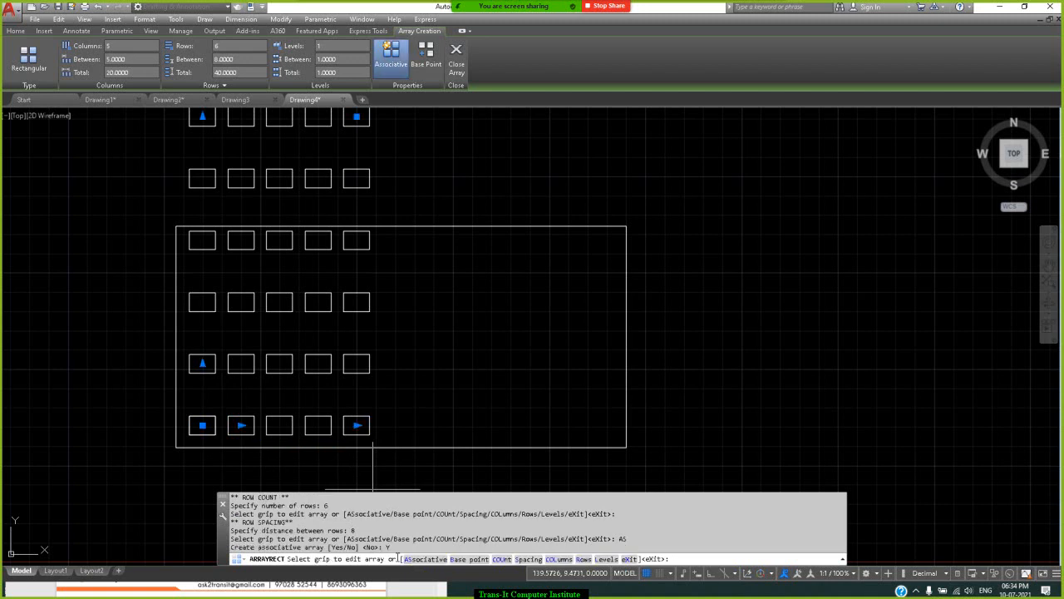
pyautogui.press('Return')
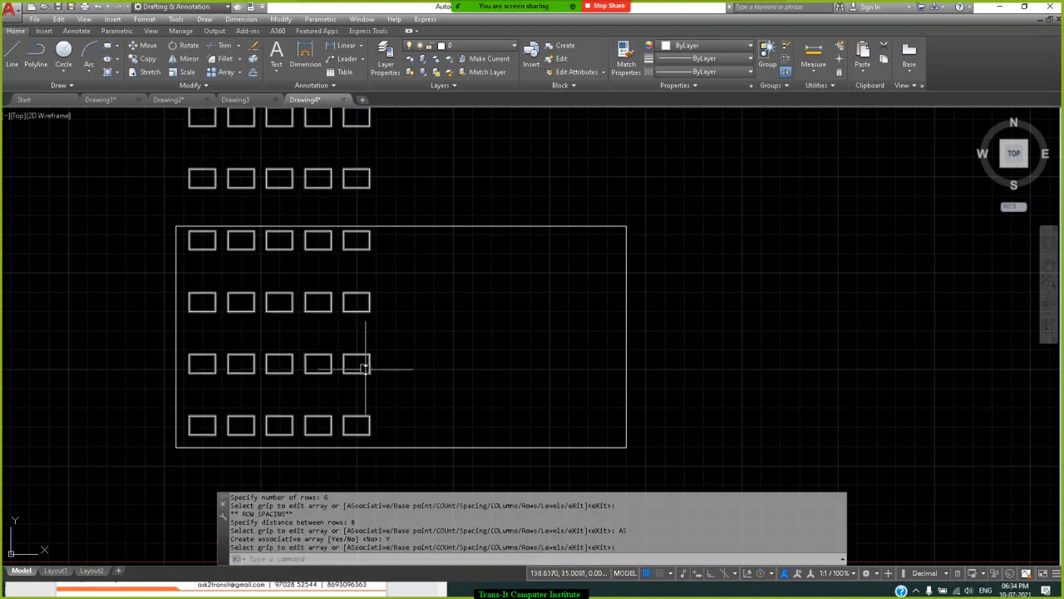
# Select the associative array as one object, clear the selection, and undo the array.
pyautogui.click(365, 367)
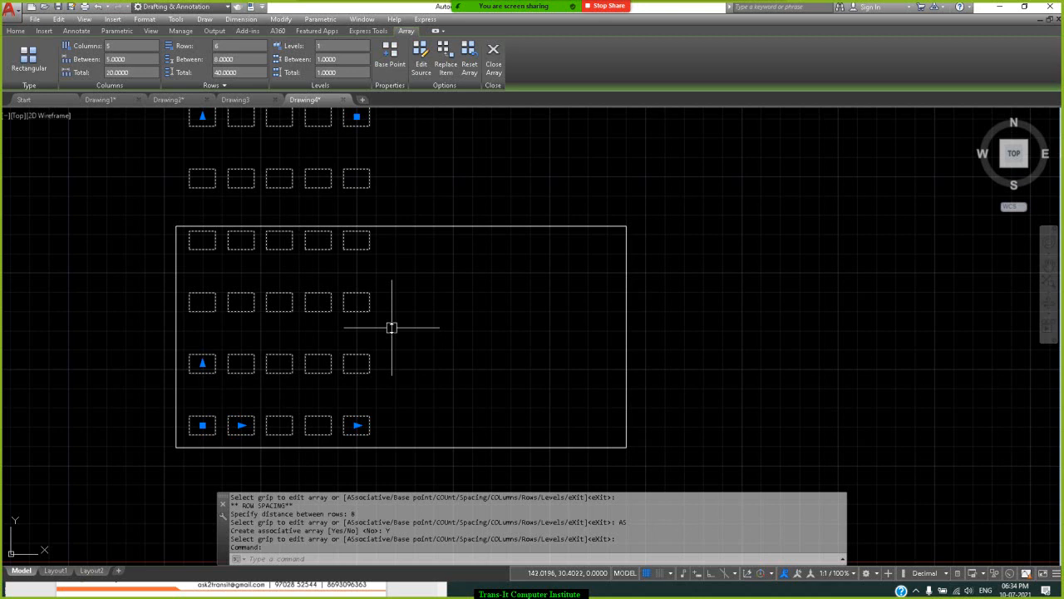
pyautogui.press('Escape')
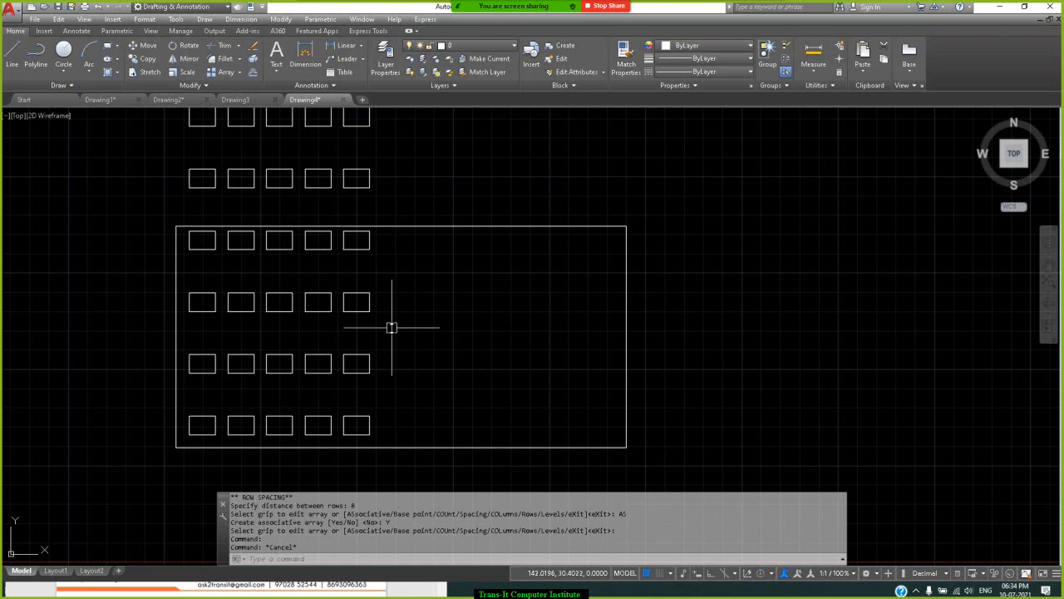
pyautogui.hotkey('ctrl', 'z')
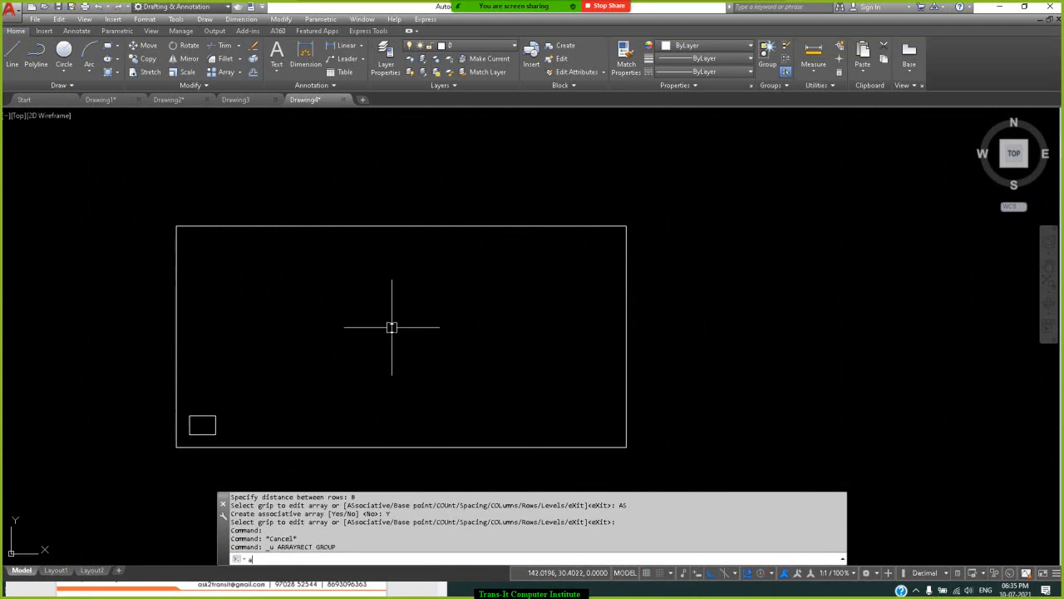
# Create a non-associative rectangular array of the small rectangle with the default 4 columns and 3 rows.
pyautogui.write('AR')
pyautogui.press('Return')
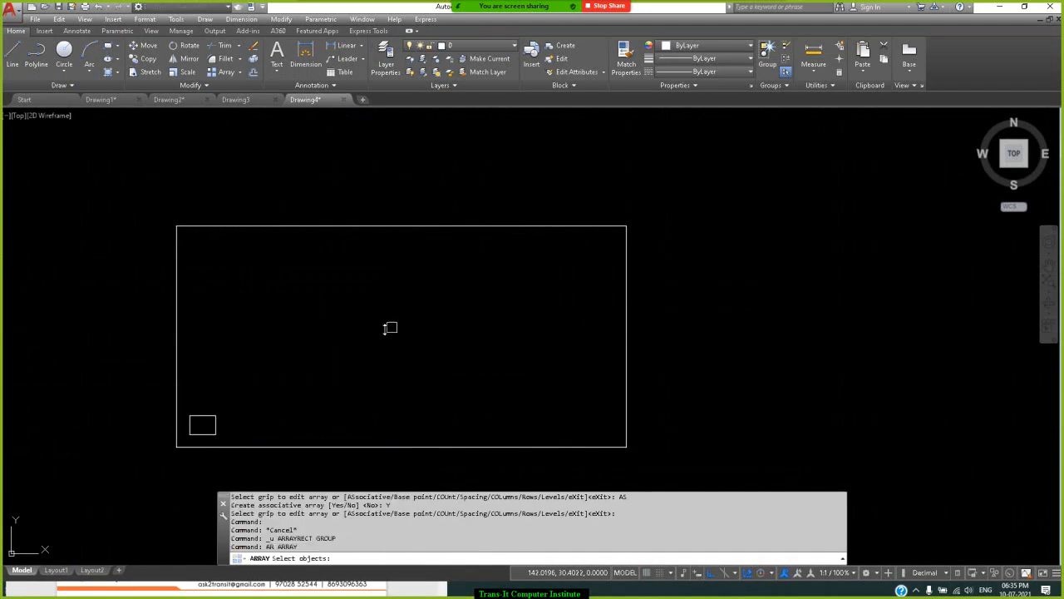
pyautogui.click(220, 424)
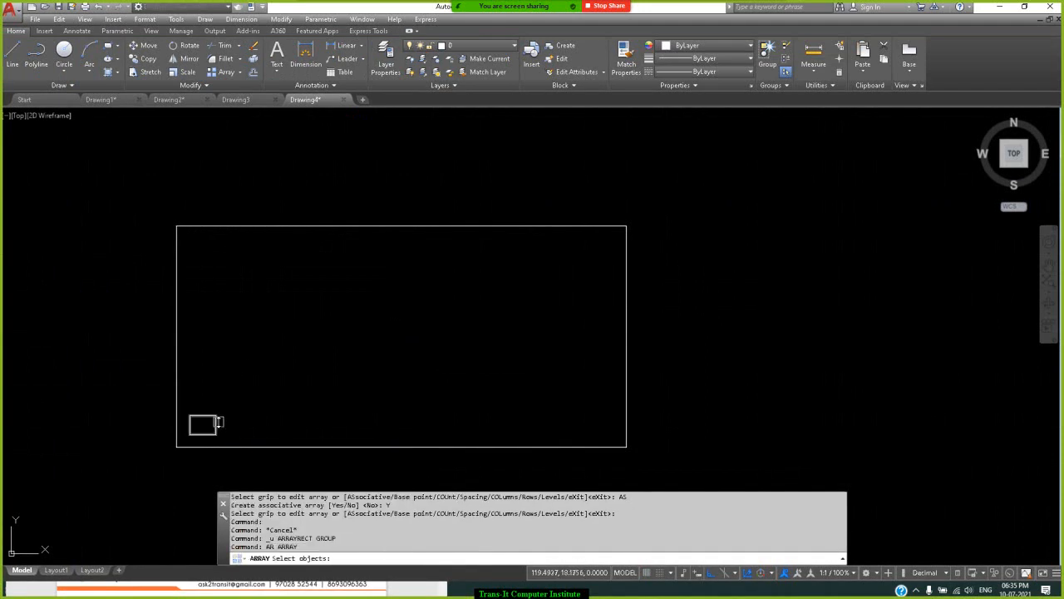
pyautogui.press('Return')
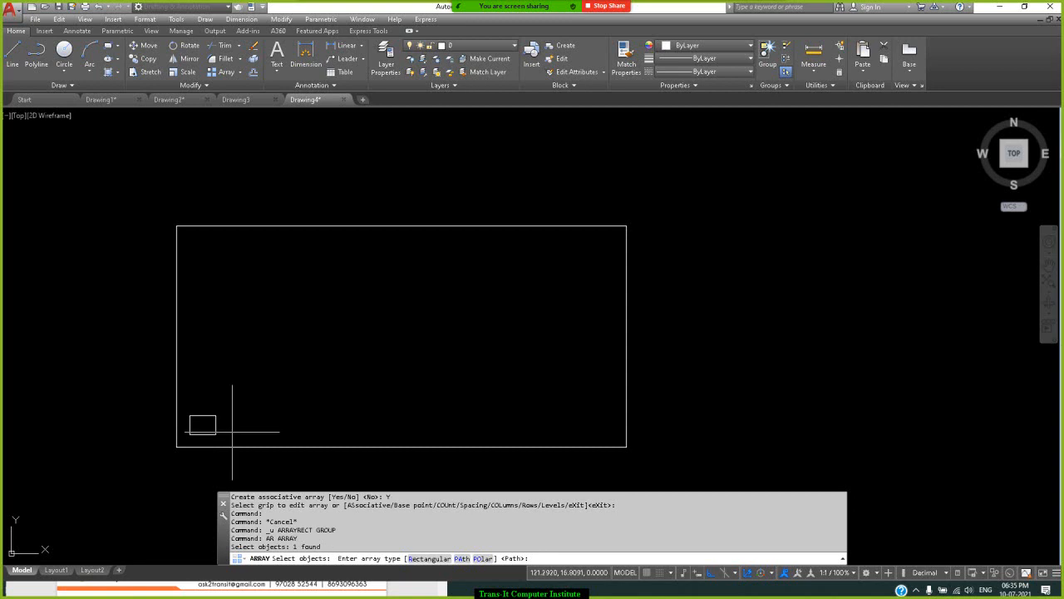
pyautogui.click(430, 559)
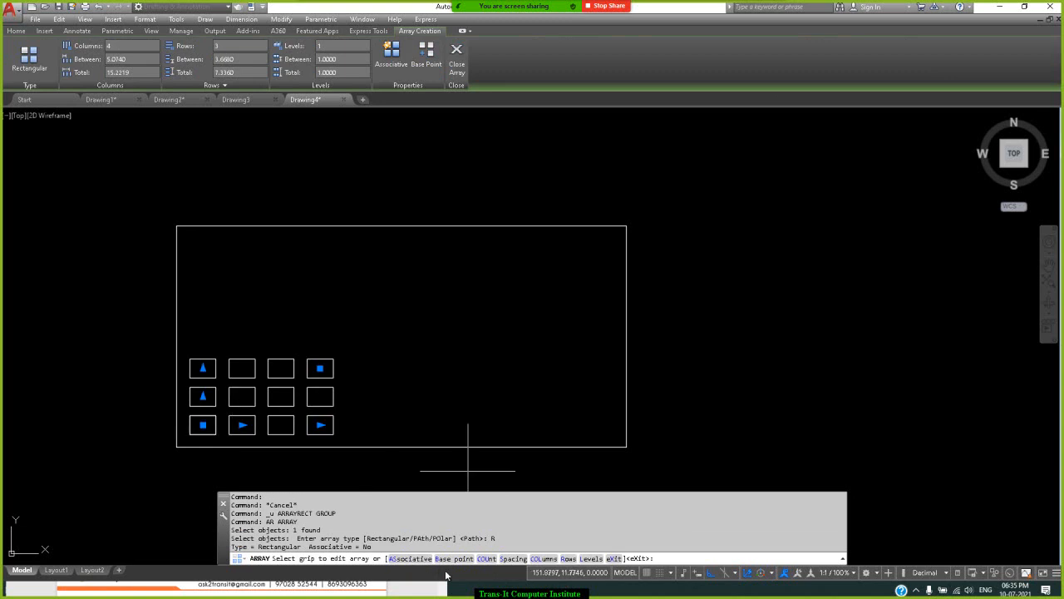
pyautogui.click(416, 559)
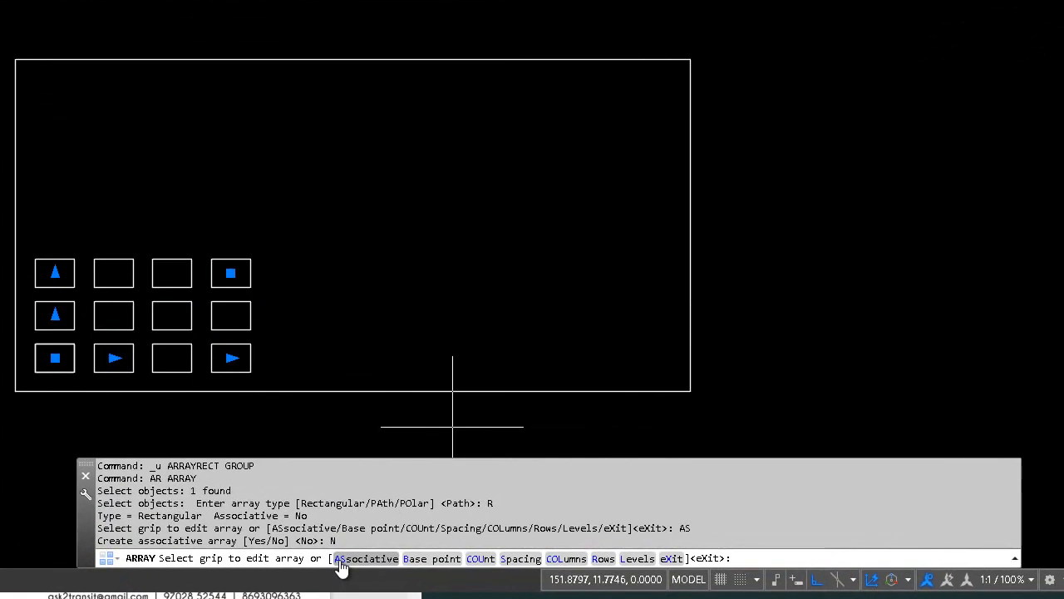
pyautogui.press('Return')
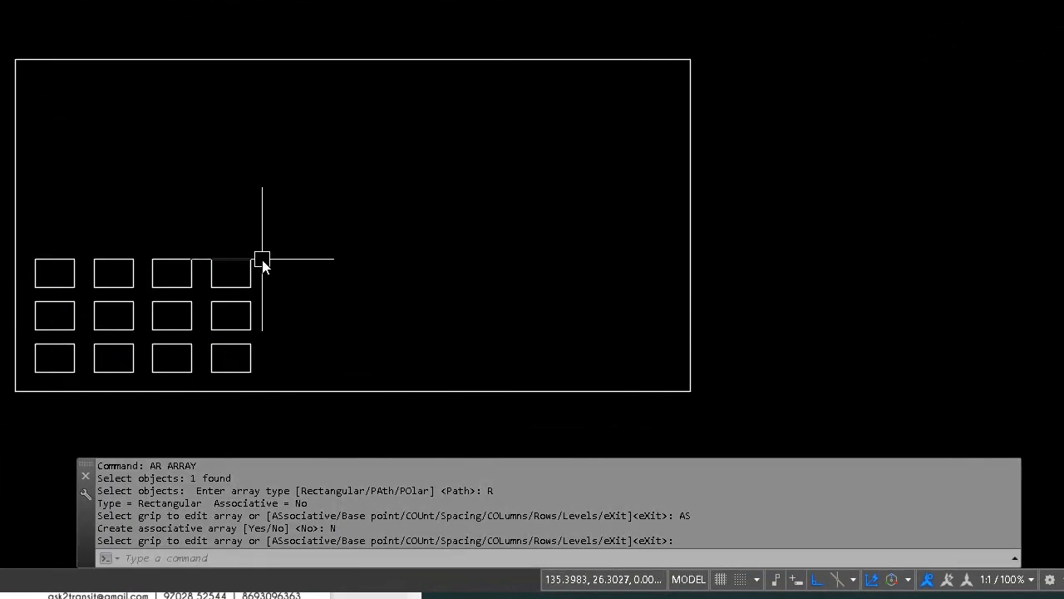
# Erase two individual rectangles of the array, and undo both the erasure and the array.
pyautogui.click(181, 260)
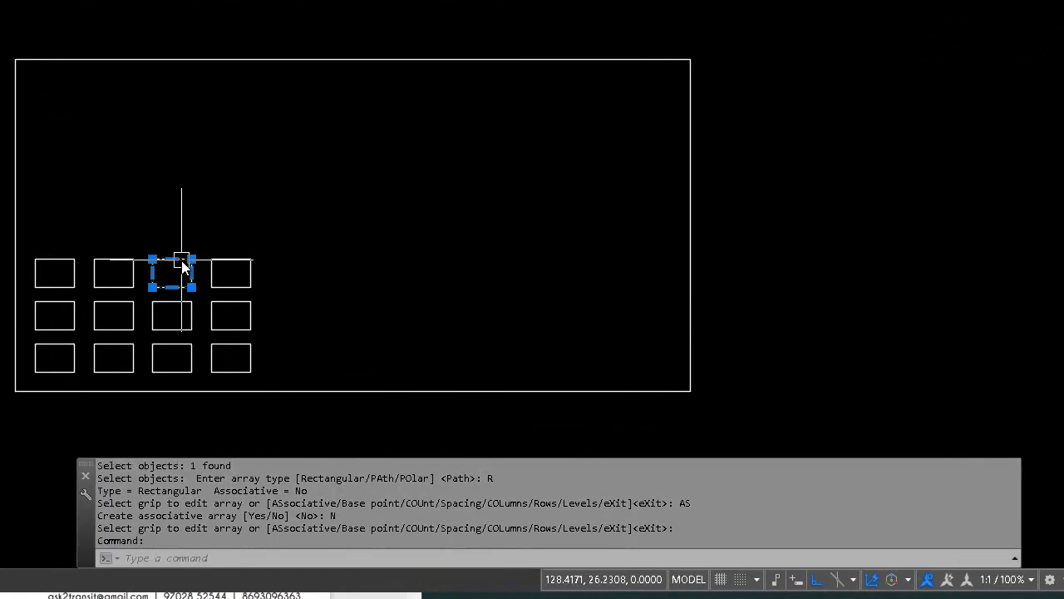
pyautogui.press('Escape')
pyautogui.click(120, 307)
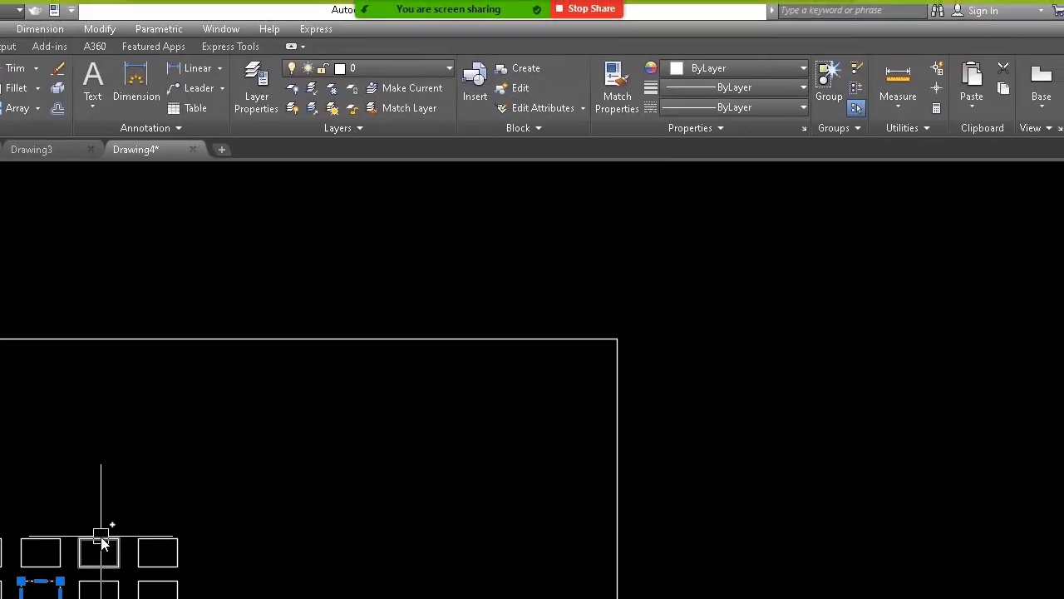
pyautogui.click(101, 542)
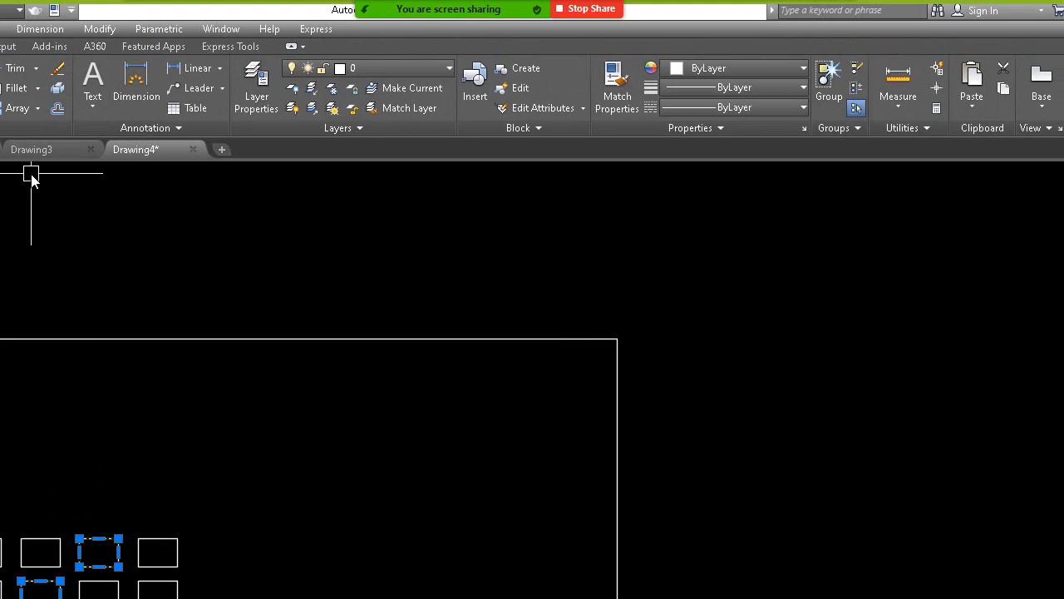
pyautogui.click(56, 88)
pyautogui.hotkey('ctrl', 'z')
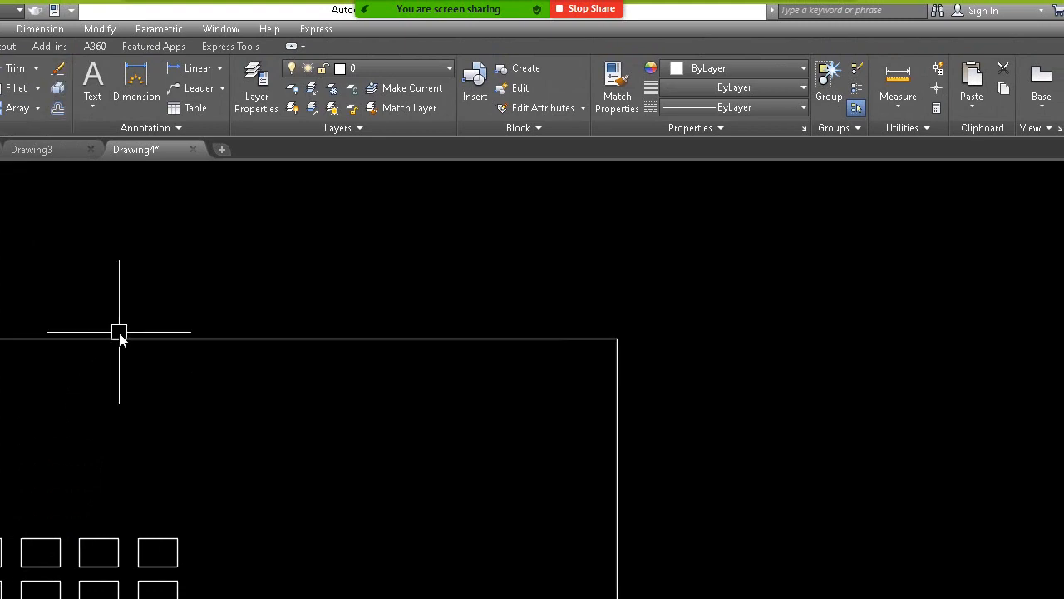
pyautogui.hotkey('ctrl', 'z')
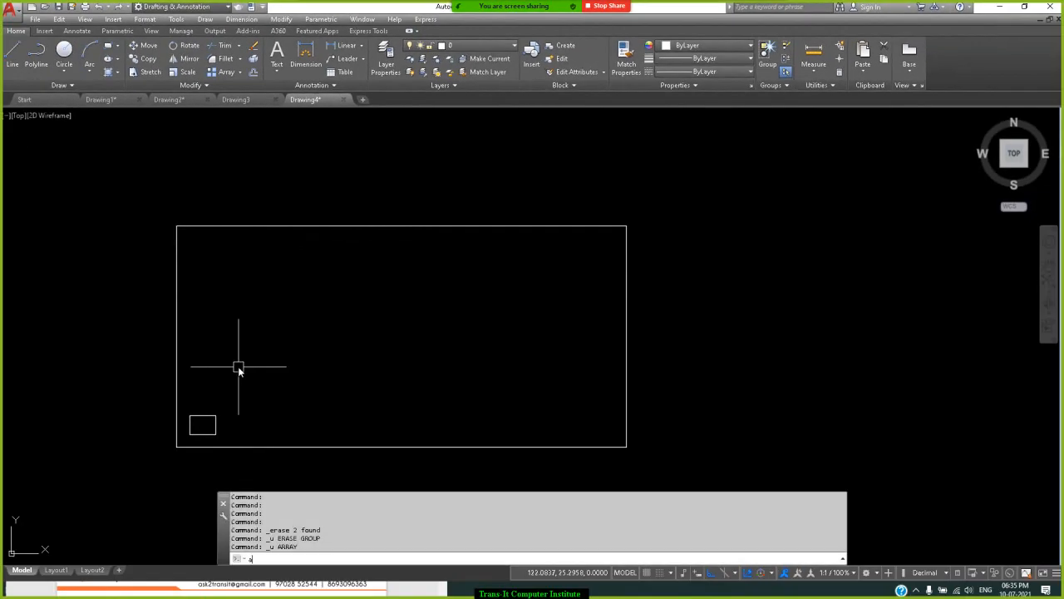
# Start a rectangular array of the small rectangle and keep its centroid as the base point.
pyautogui.write('r')
pyautogui.press('Return')
pyautogui.click(217, 417)
pyautogui.press('Return')
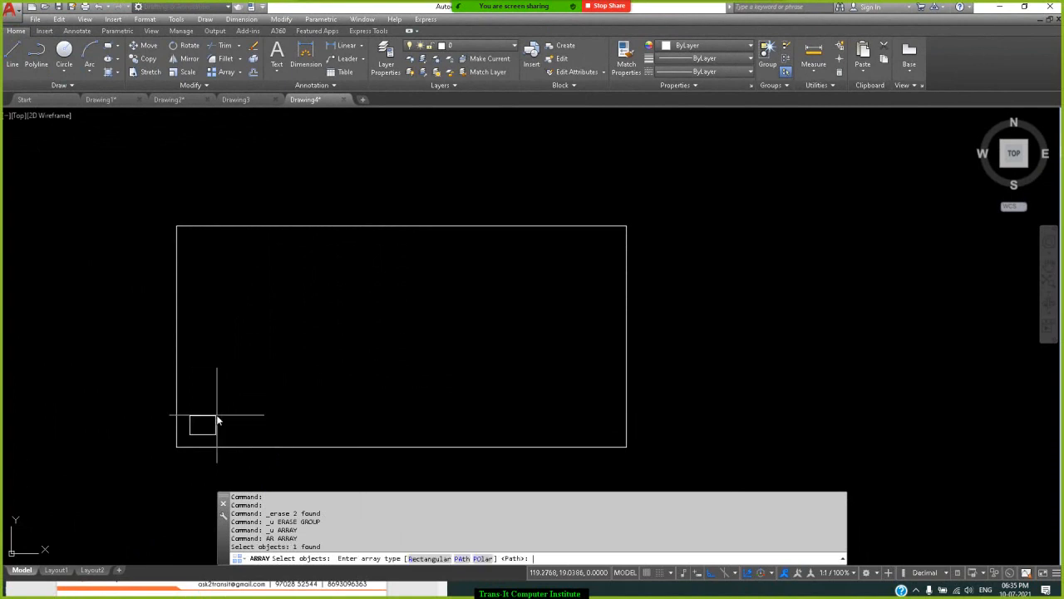
pyautogui.click(424, 559)
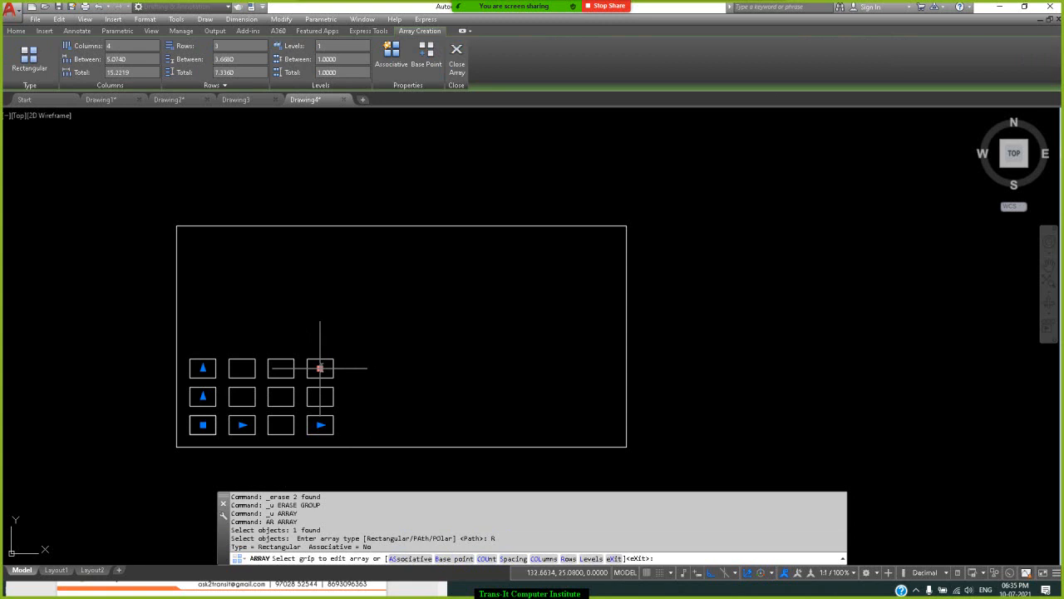
pyautogui.click(445, 559)
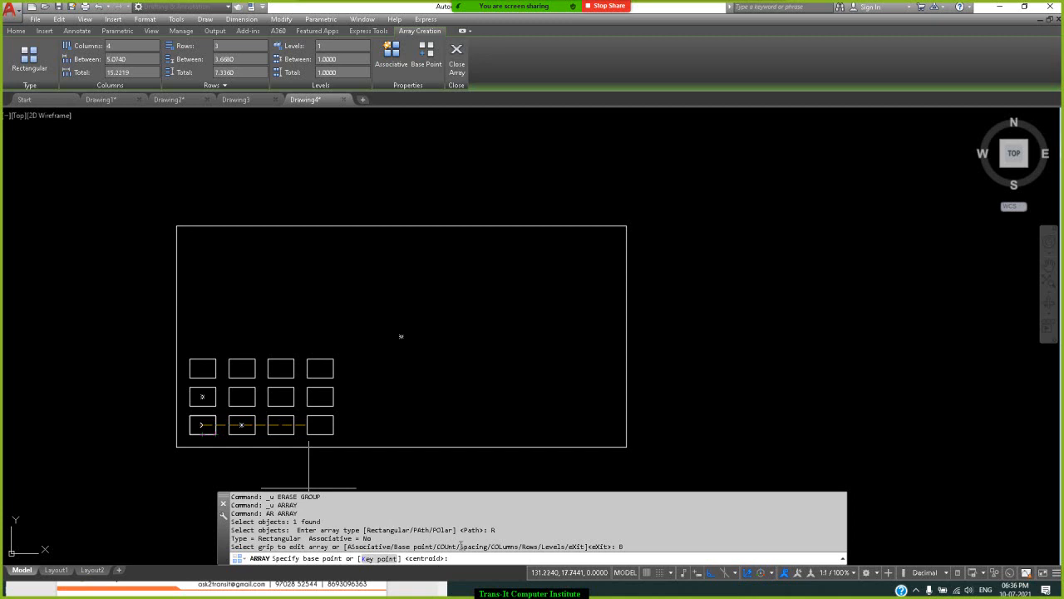
pyautogui.press('Return')
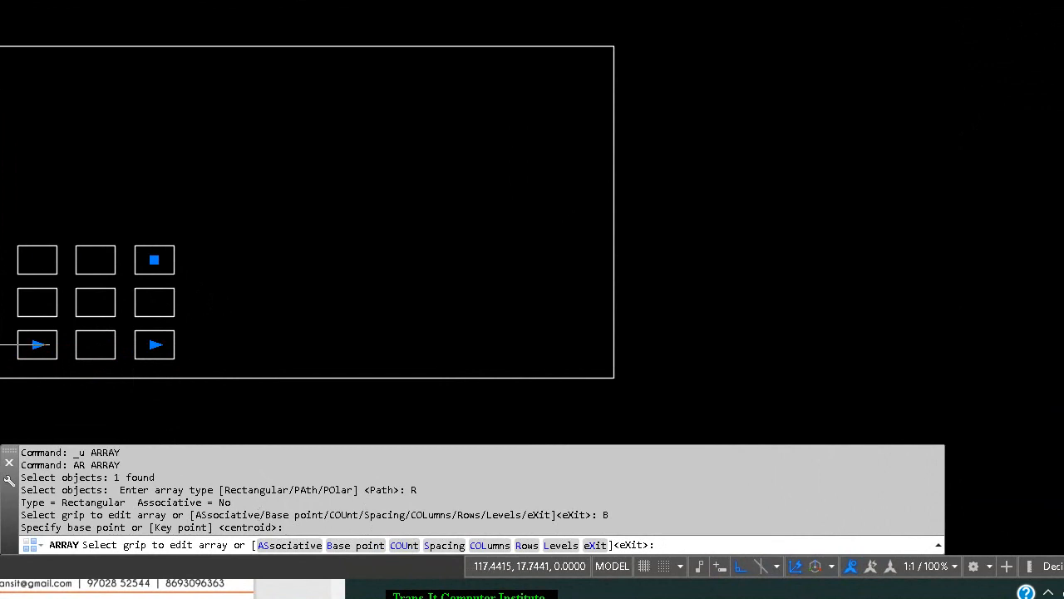
# Set the array's count to 8 columns and 5 rows.
pyautogui.click(405, 546)
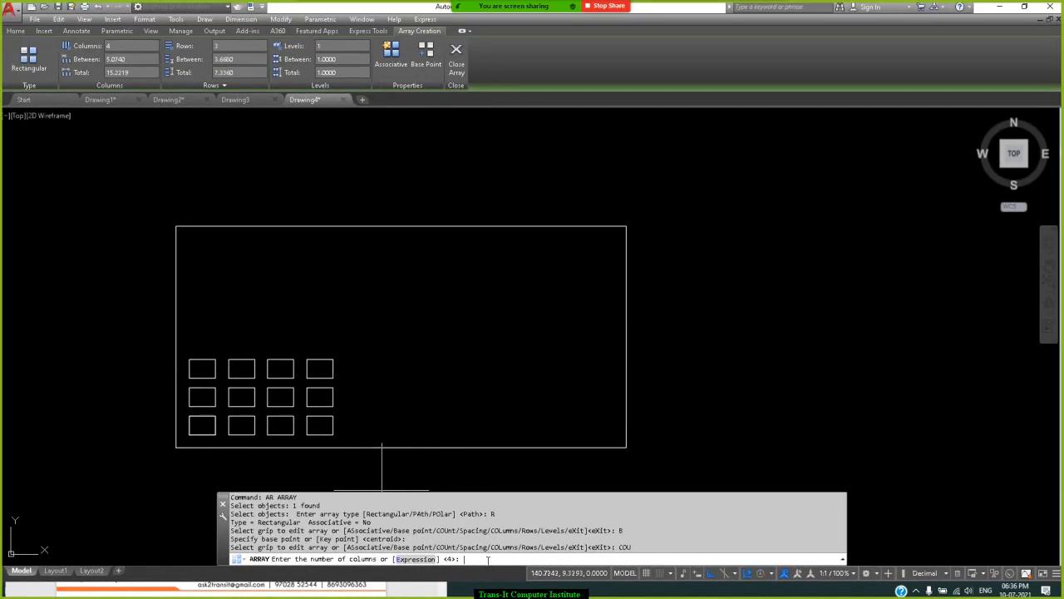
pyautogui.write('8')
pyautogui.press('Return')
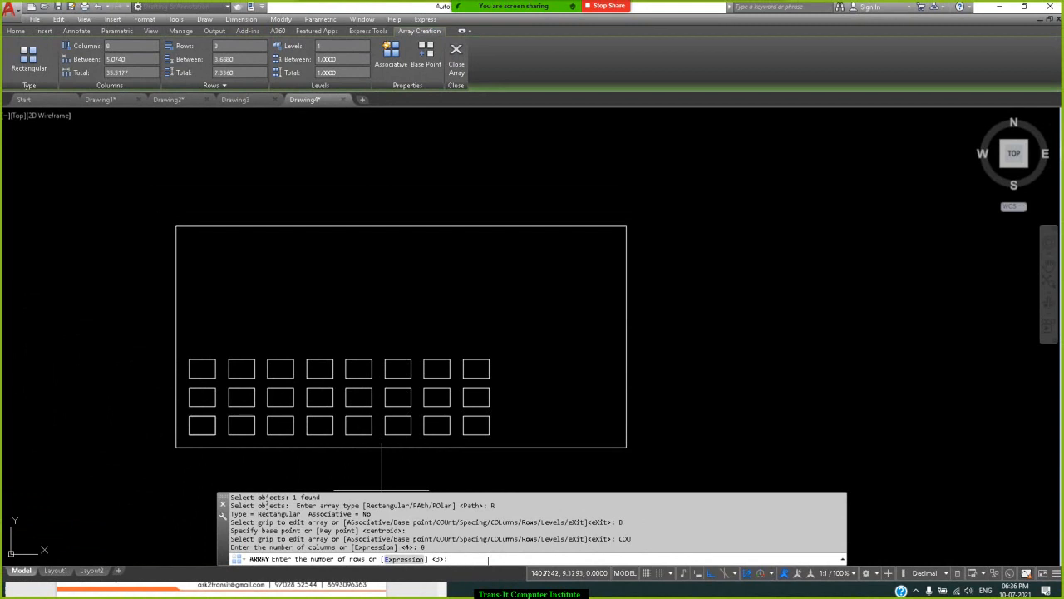
pyautogui.write('5')
pyautogui.press('Return')
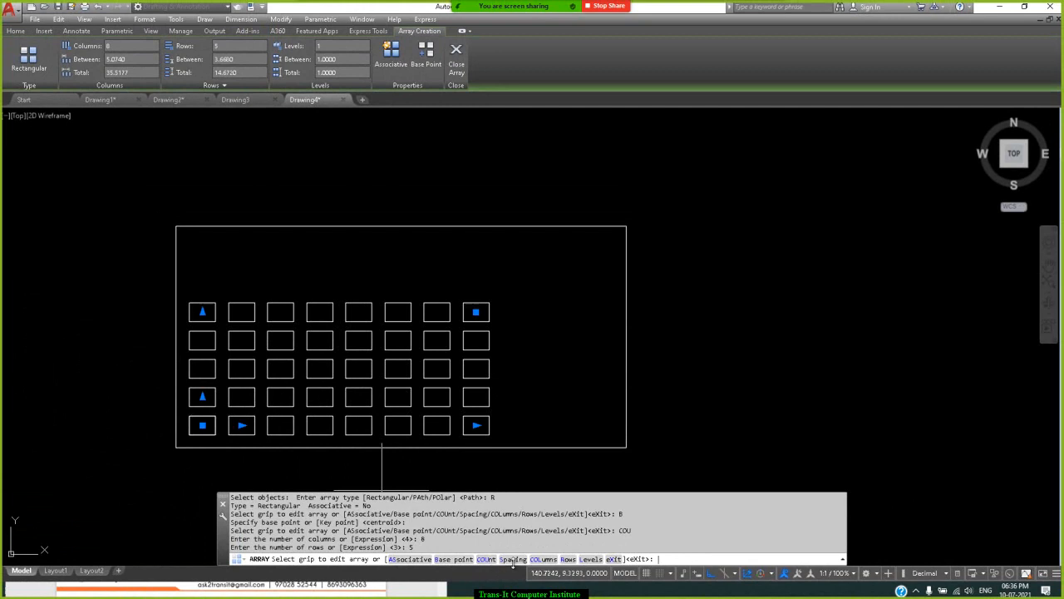
# Set the array's spacing to 6 between columns and 3 between rows.
pyautogui.click(513, 559)
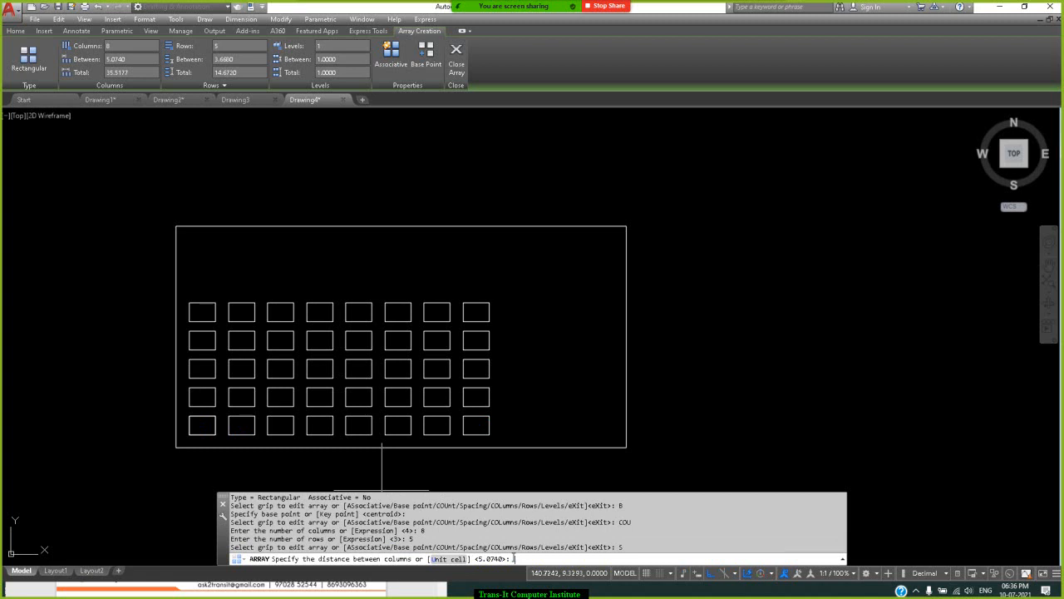
pyautogui.write('6')
pyautogui.press('Return')
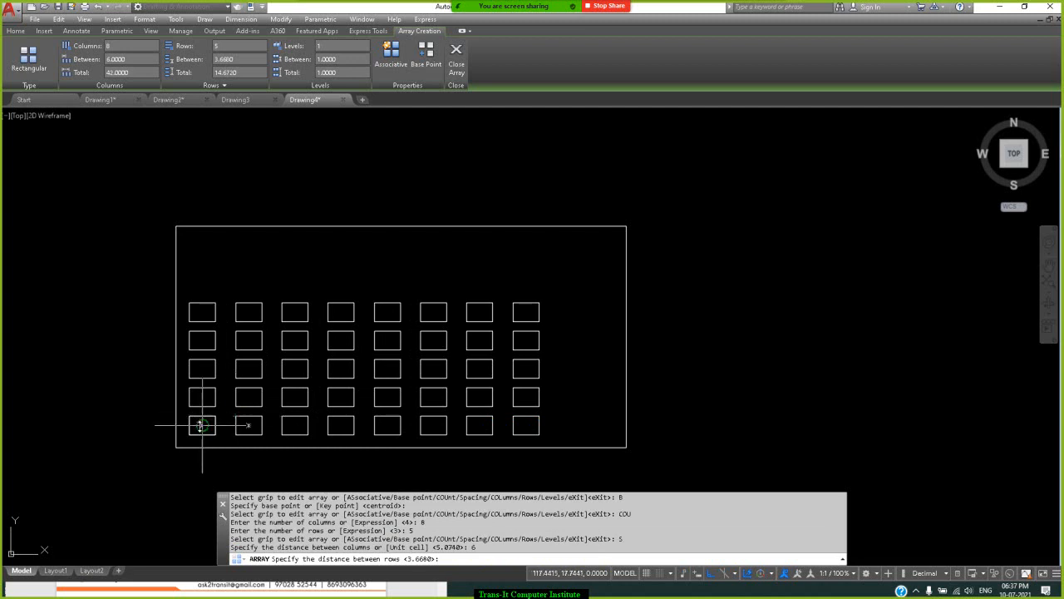
pyautogui.click(248, 425)
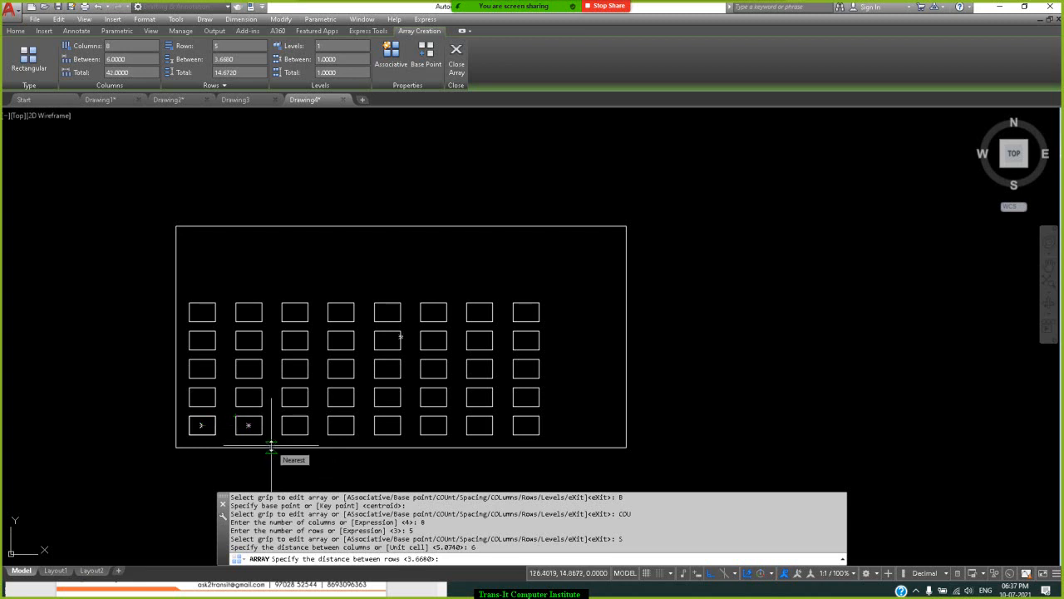
pyautogui.write('3')
pyautogui.press('Return')
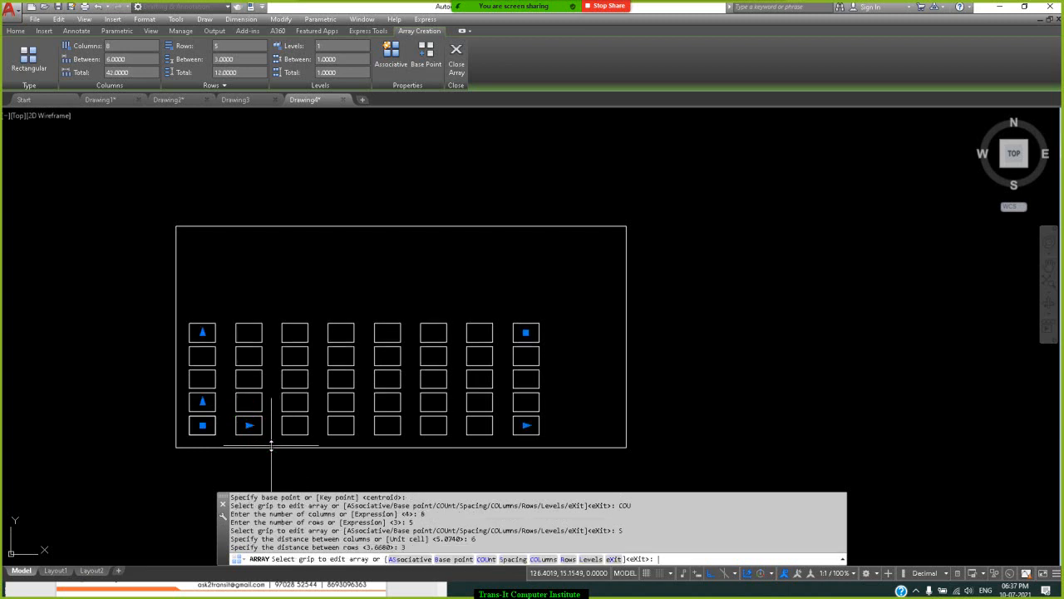
# Set the array to 10 columns with a distance of 5 between columns.
pyautogui.click(544, 559)
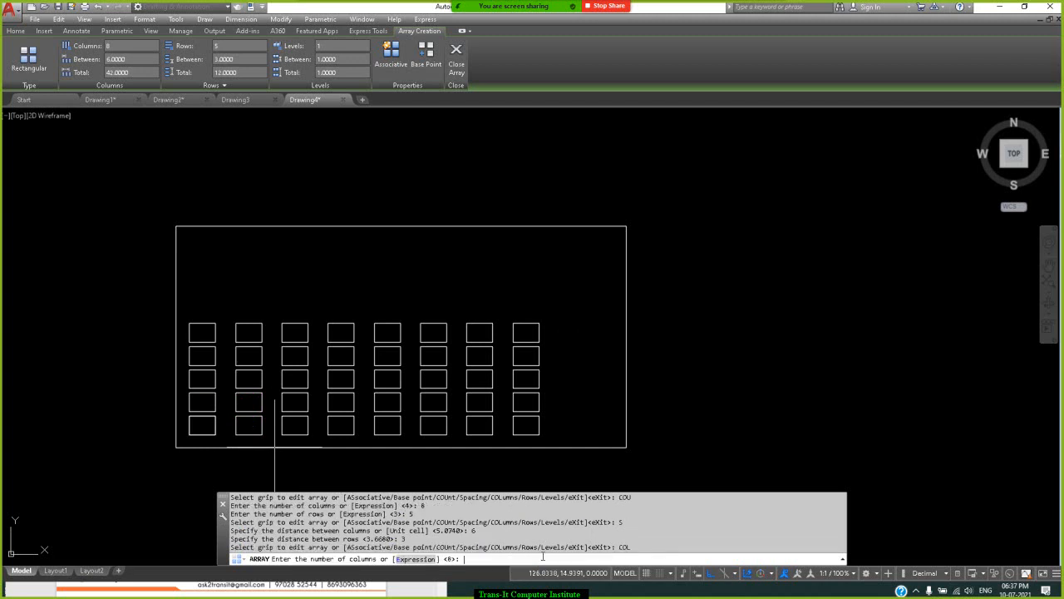
pyautogui.write('10')
pyautogui.press('Return')
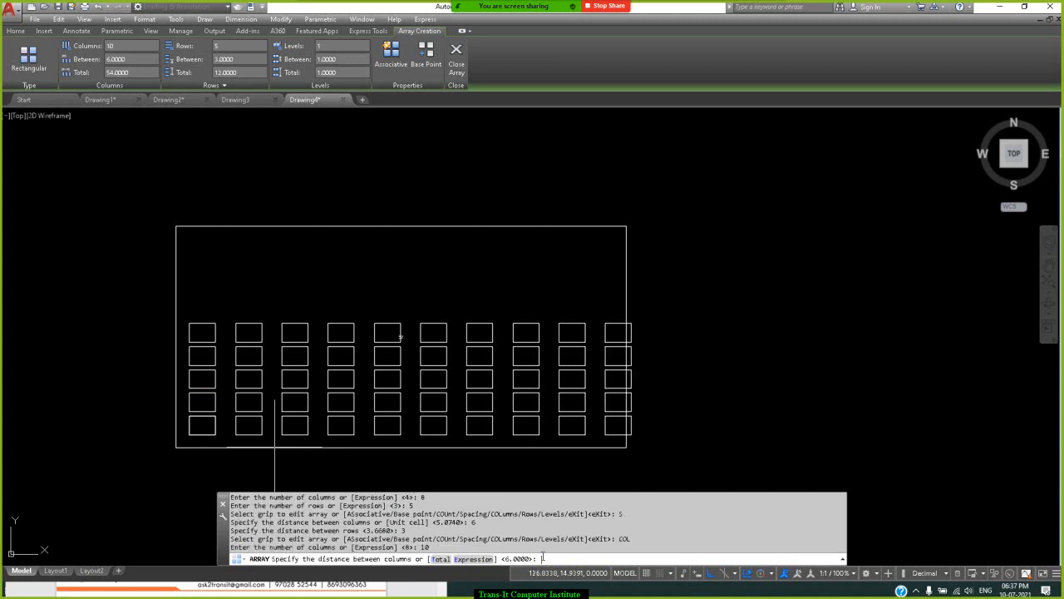
pyautogui.write('6')
pyautogui.press('Return')
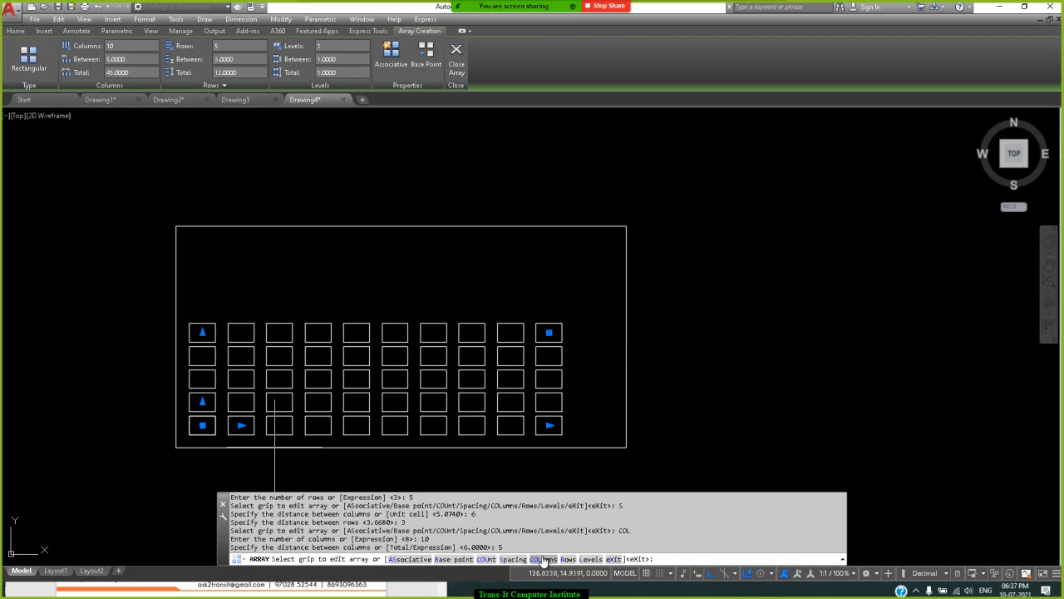
# Set the array to 6 rows with a distance of 4 and an incrementing elevation of 5 between rows.
pyautogui.click(569, 558)
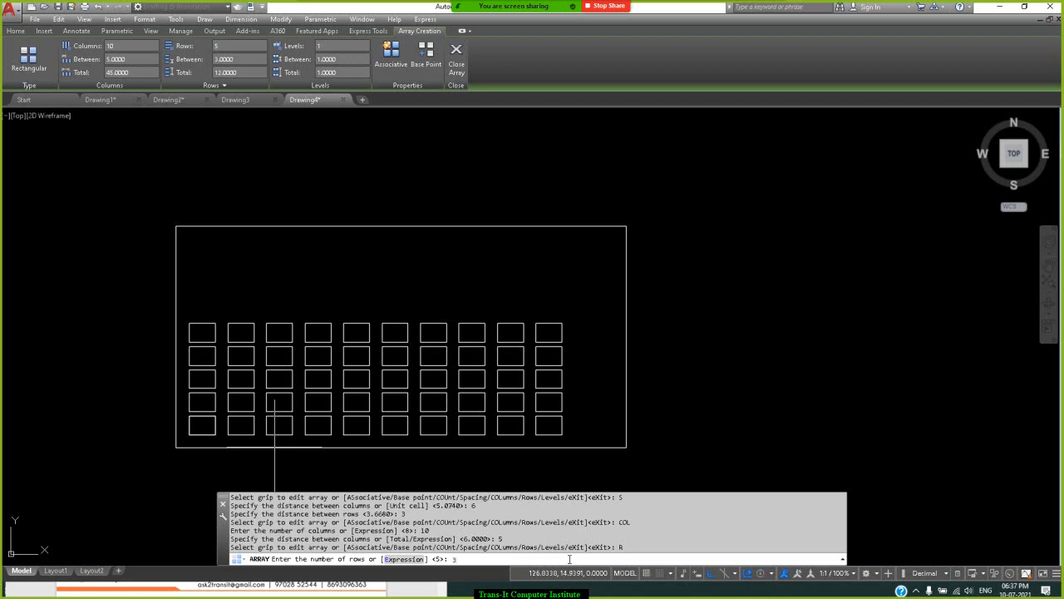
pyautogui.press('BackSpace')
pyautogui.write('6')
pyautogui.press('Return')
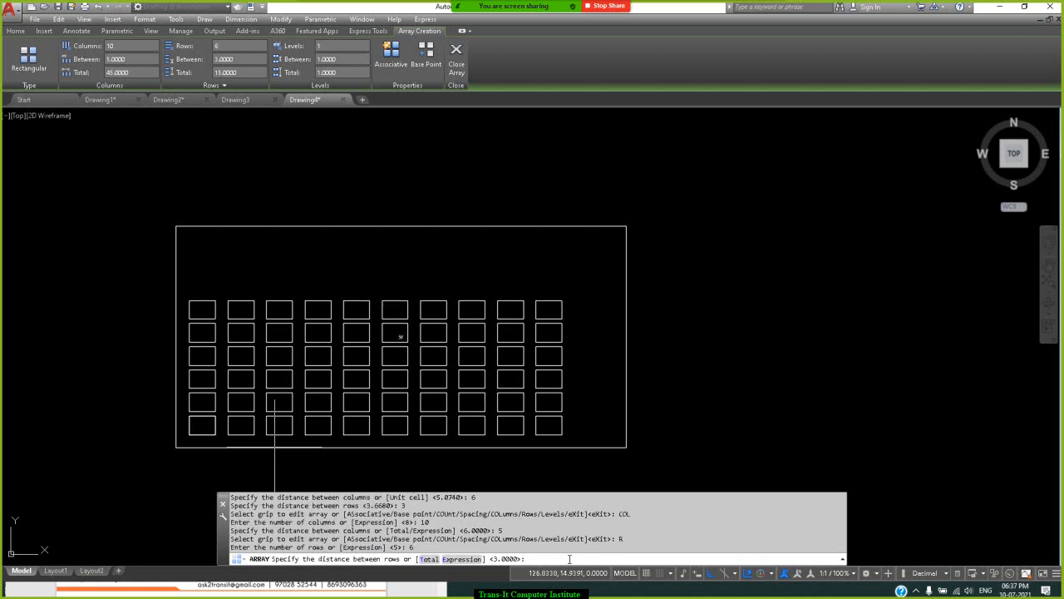
pyautogui.write('4')
pyautogui.press('Return')
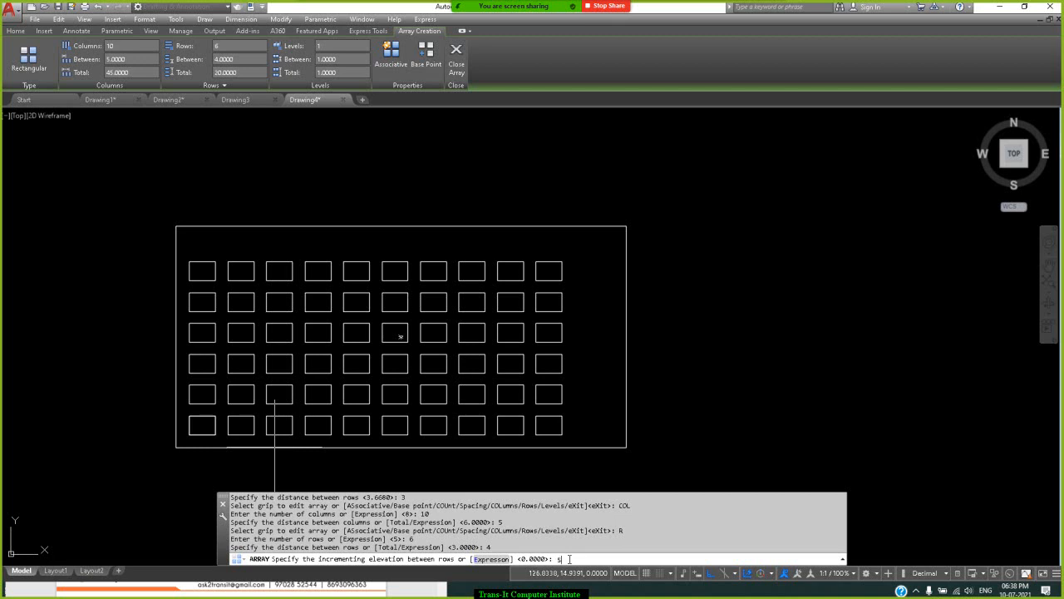
pyautogui.press('Return')
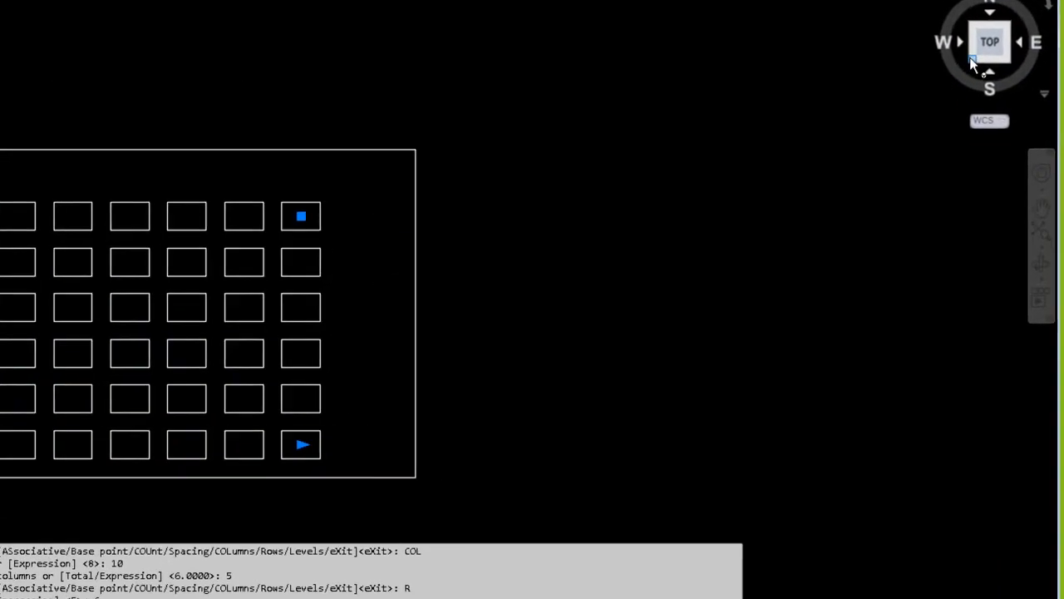
# Examine the elevation of the array's rows in the SW isometric view, and return to the top view.
pyautogui.click(1002, 166)
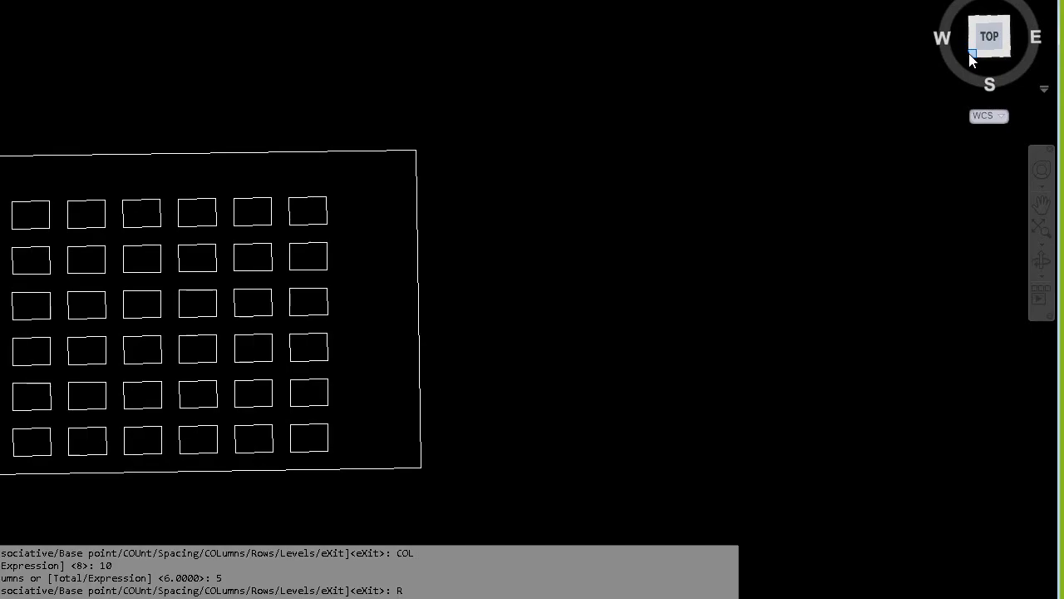
pyautogui.write('6')
pyautogui.press('Return')
pyautogui.write('4')
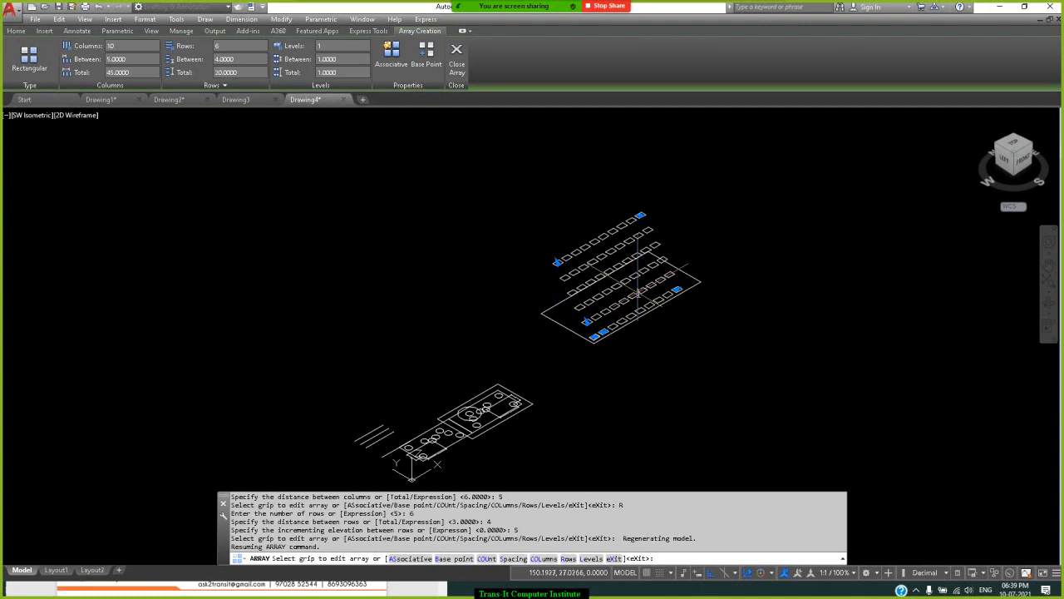
pyautogui.click(1028, 145)
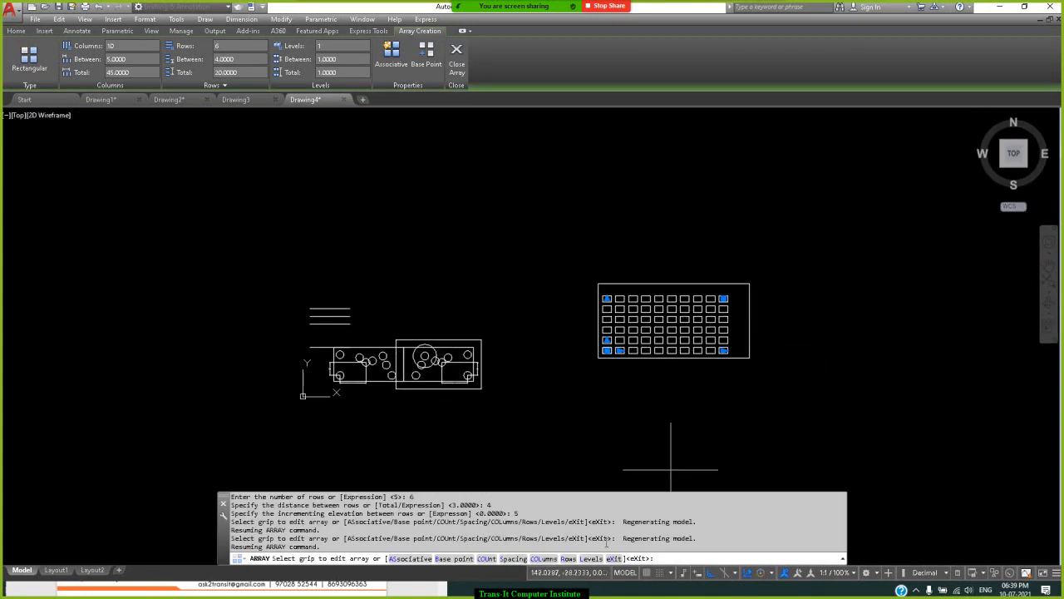
# Set the incrementing elevation between rows to 0, keeping the row count and distance, and check the array in the SW isometric view.
pyautogui.click(566, 559)
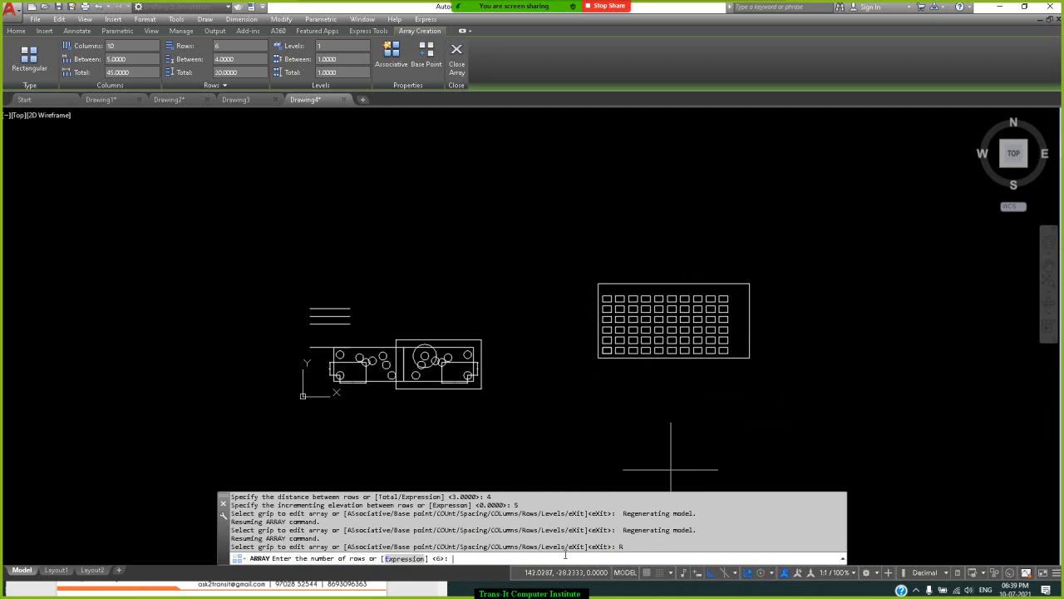
pyautogui.press('Return')
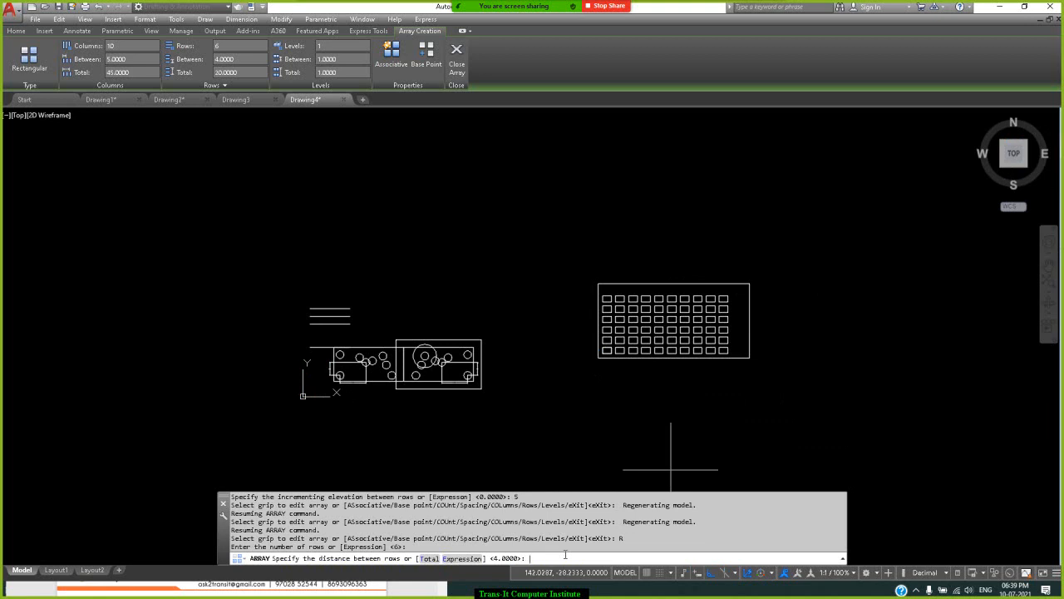
pyautogui.press('Return')
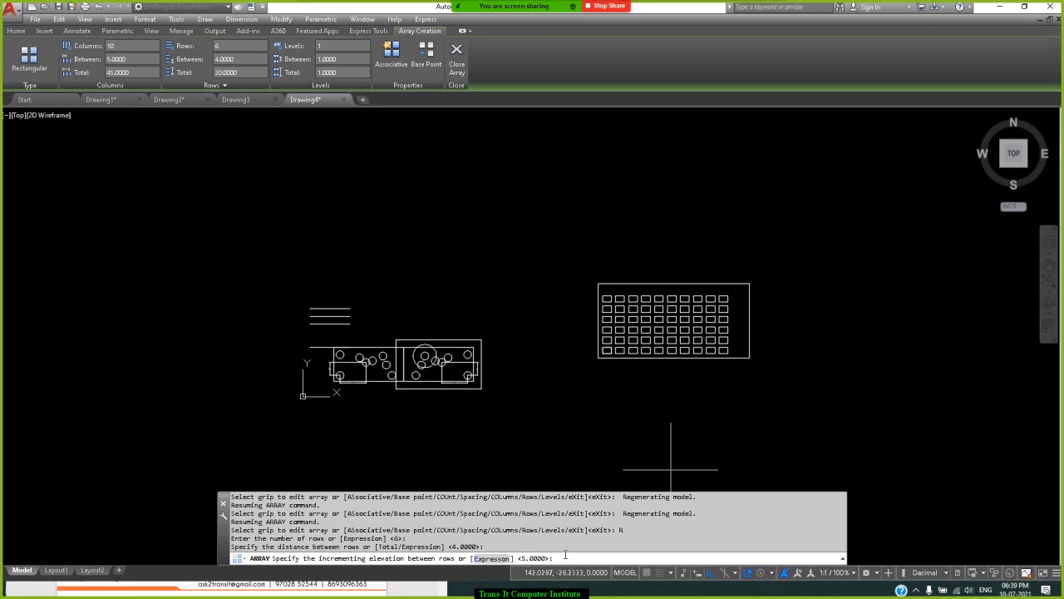
pyautogui.write('0')
pyautogui.press('Return')
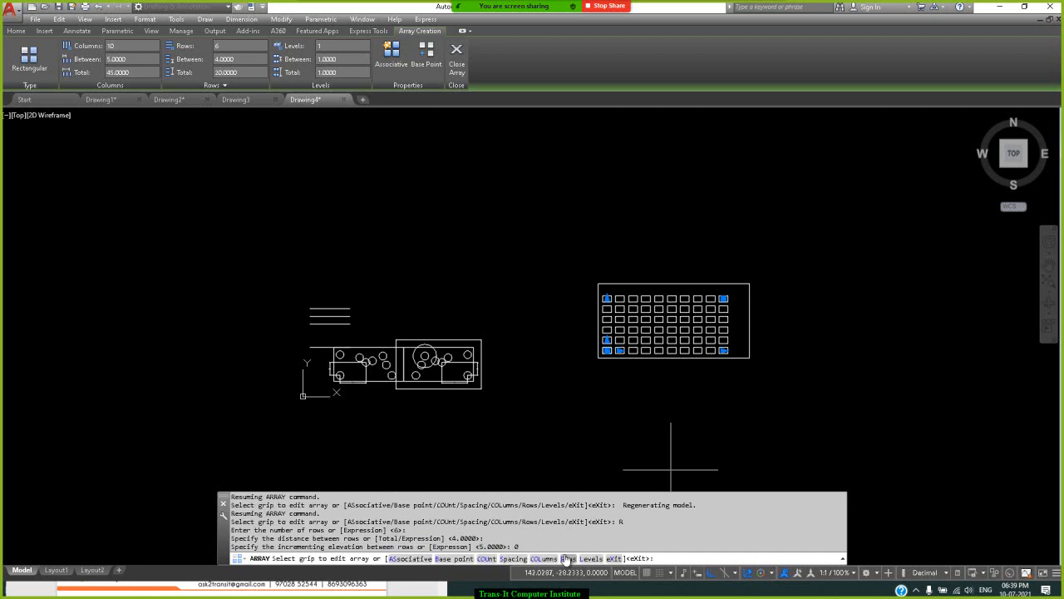
pyautogui.click(1003, 177)
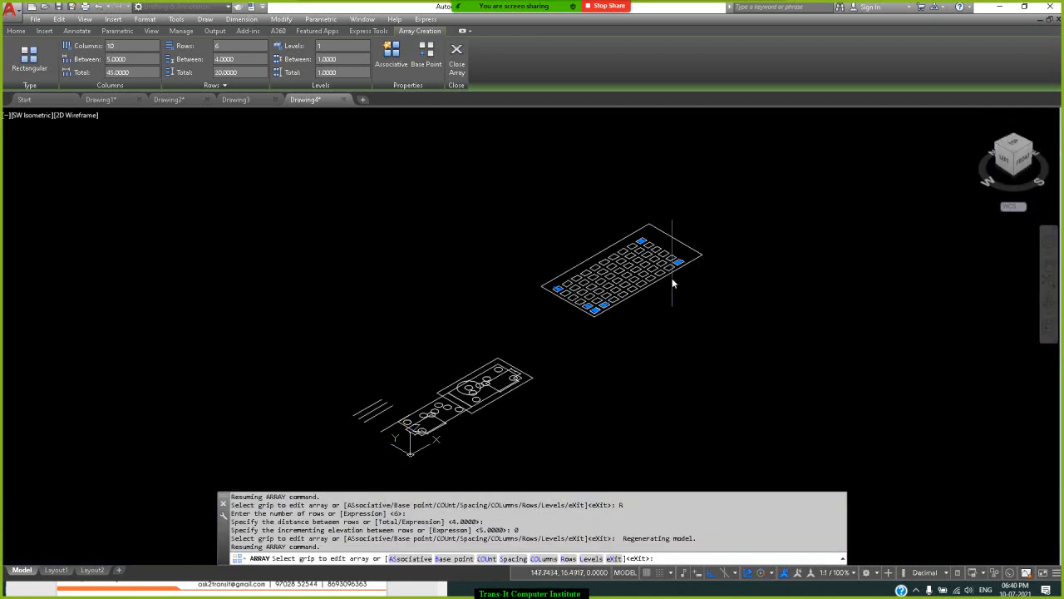
pyautogui.click(1015, 143)
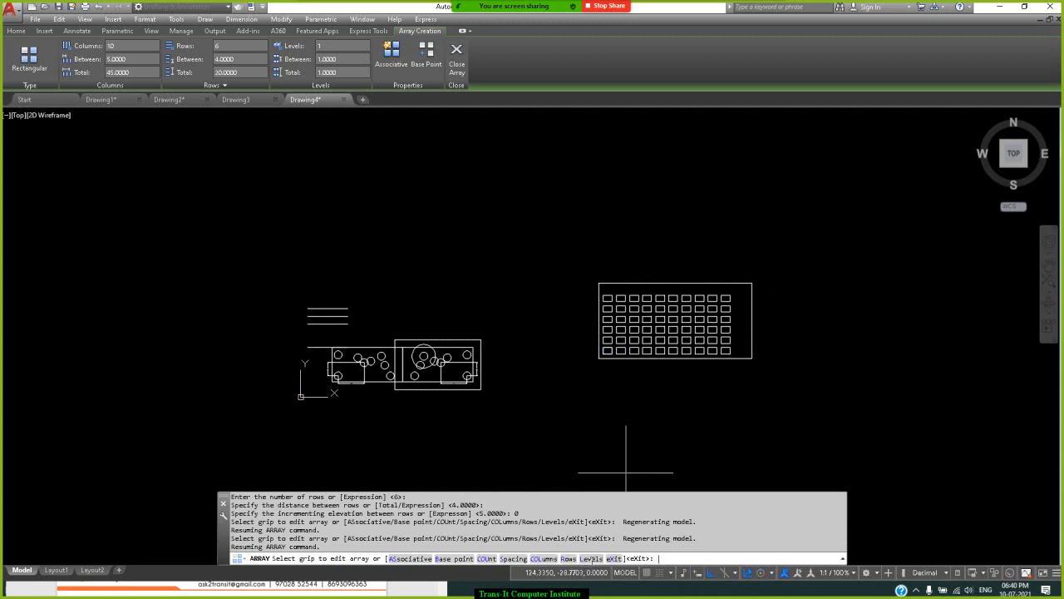
# Set the array to 4 levels with a distance of 10 between levels, and check them in the SW isometric view.
pyautogui.click(591, 558)
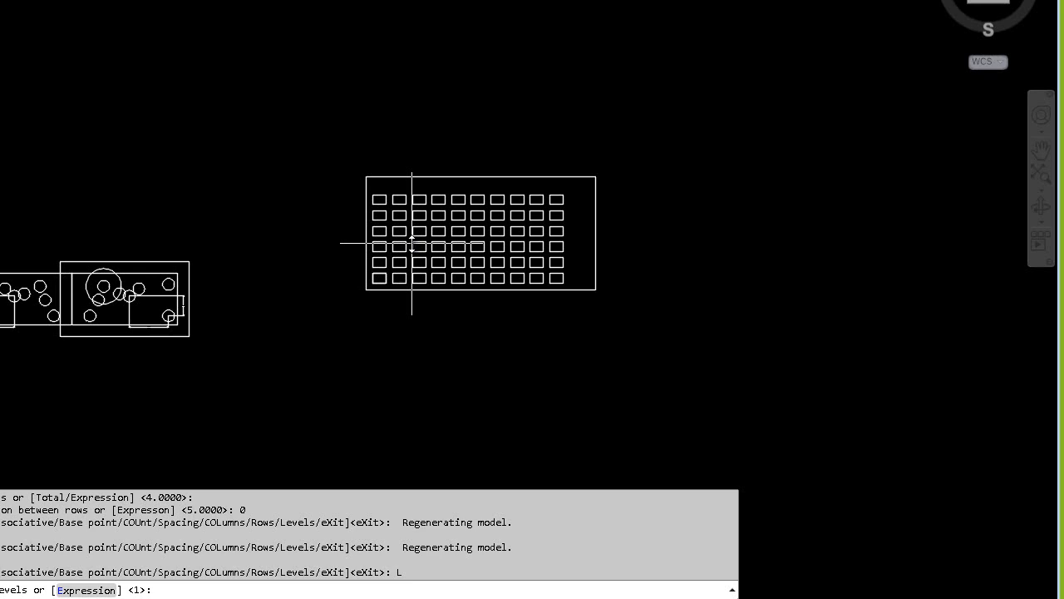
pyautogui.write('4')
pyautogui.press('Return')
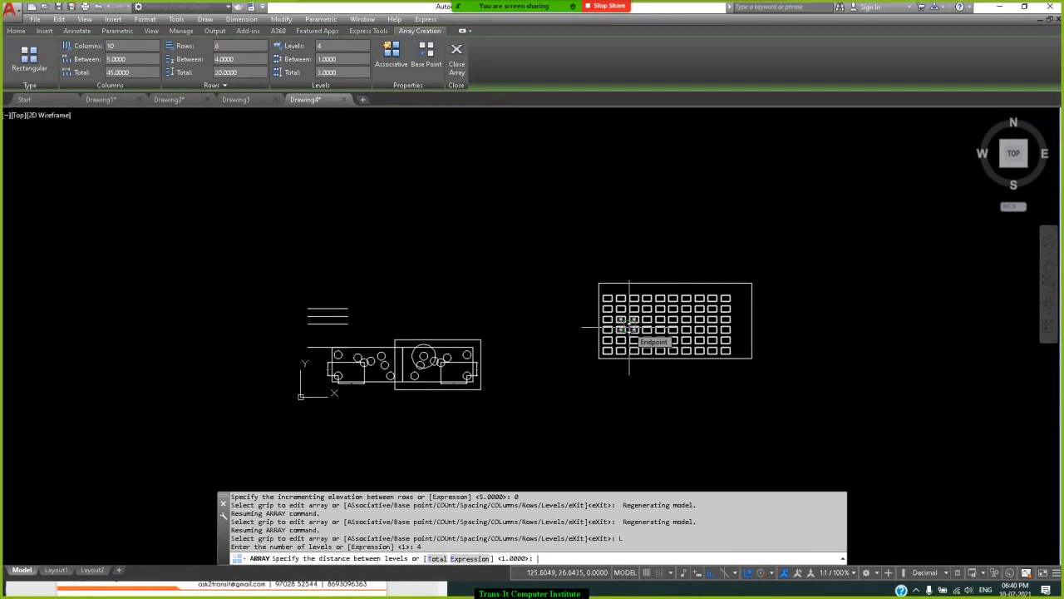
pyautogui.write('10')
pyautogui.press('Return')
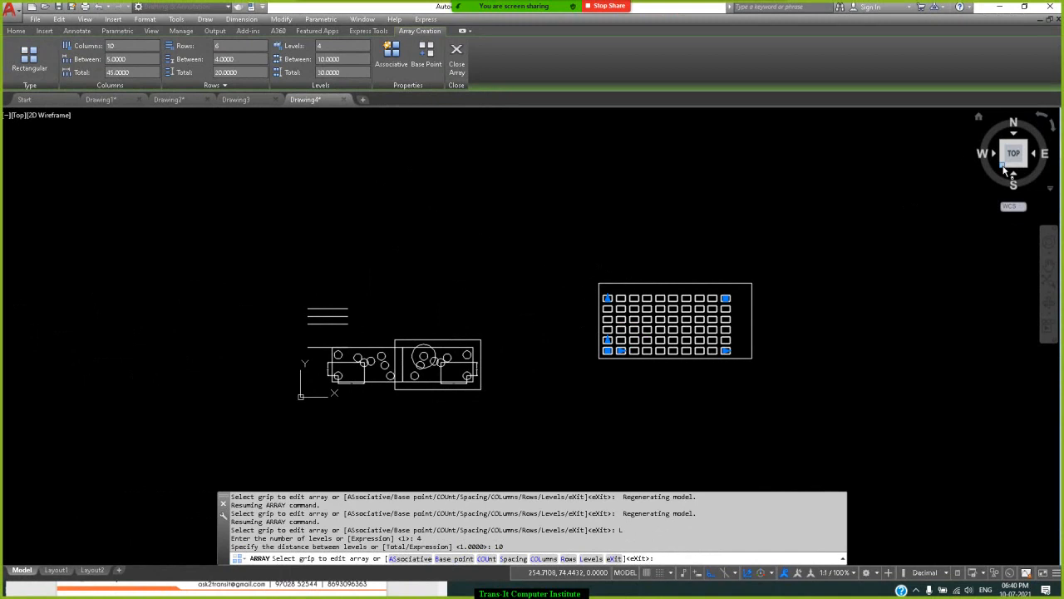
pyautogui.click(1006, 171)
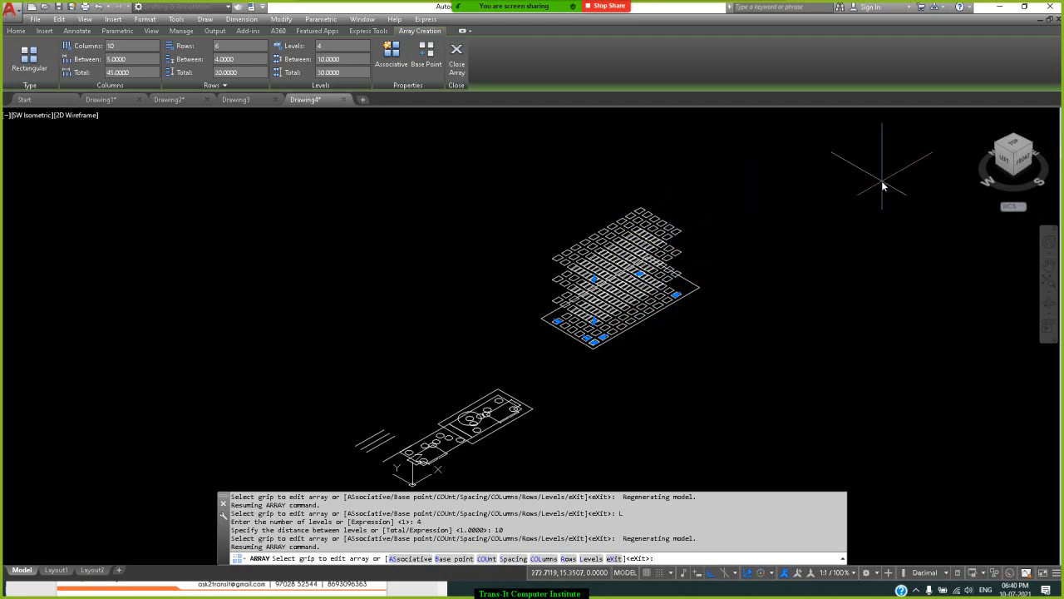
pyautogui.click(1016, 149)
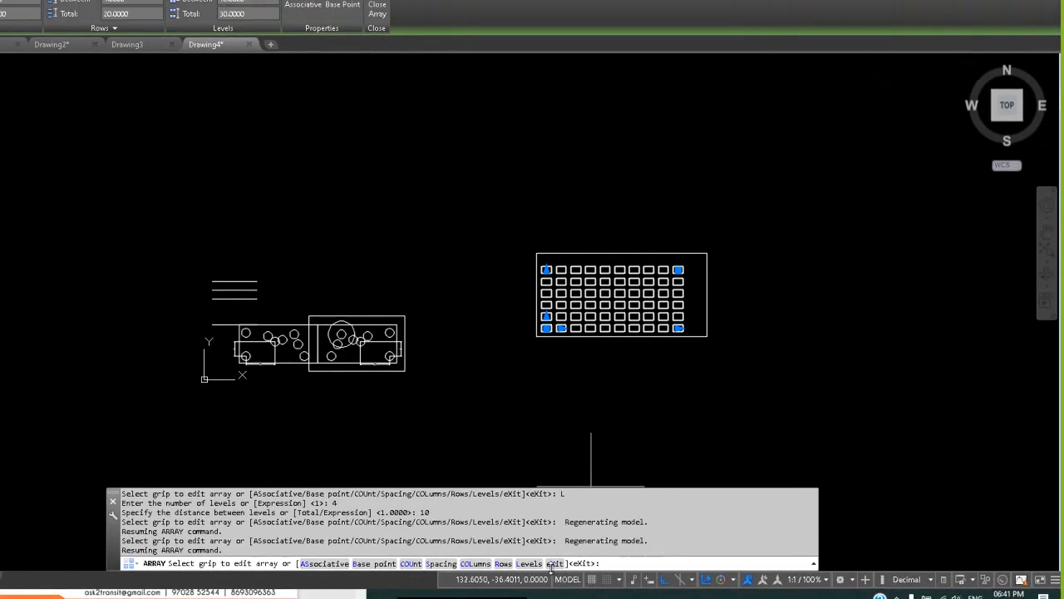
# Reduce the rectangular array to 1 level with a distance of 10 between levels.
pyautogui.write('L')
pyautogui.press('Return')
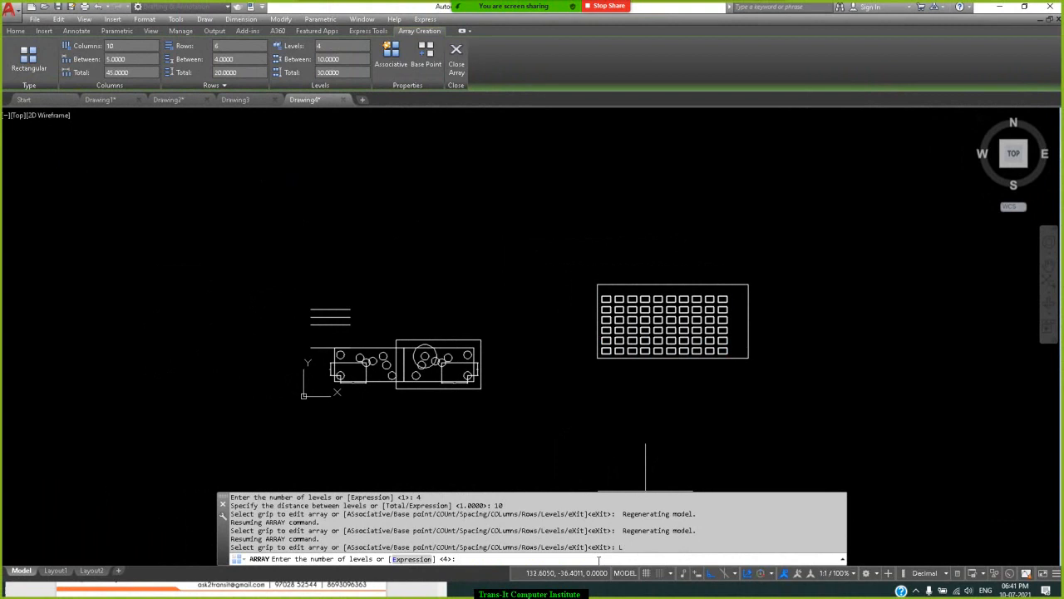
pyautogui.write('1')
pyautogui.press('Return')
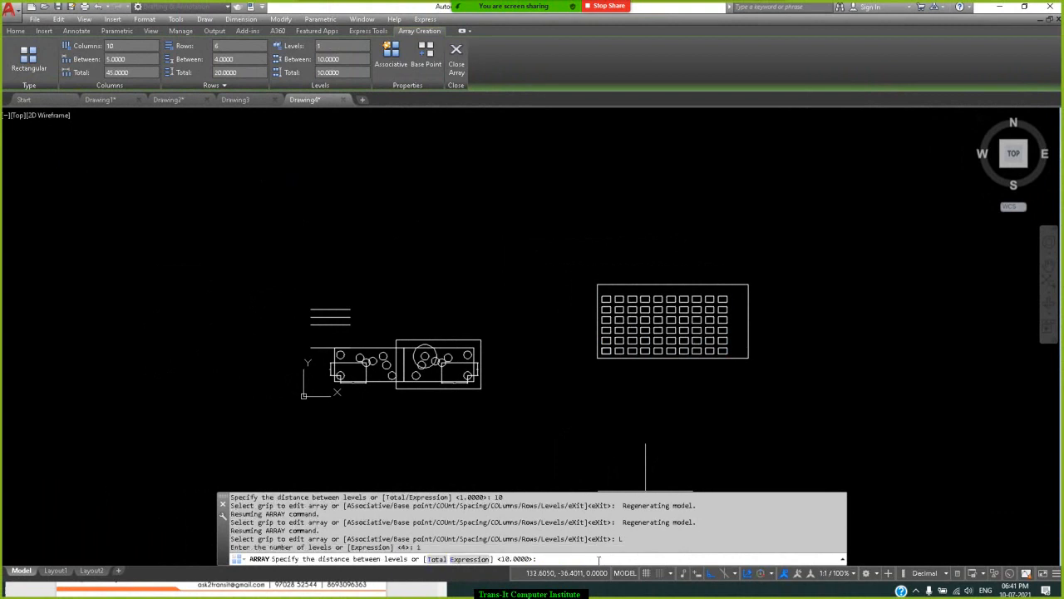
pyautogui.write('0')
pyautogui.press('Return')
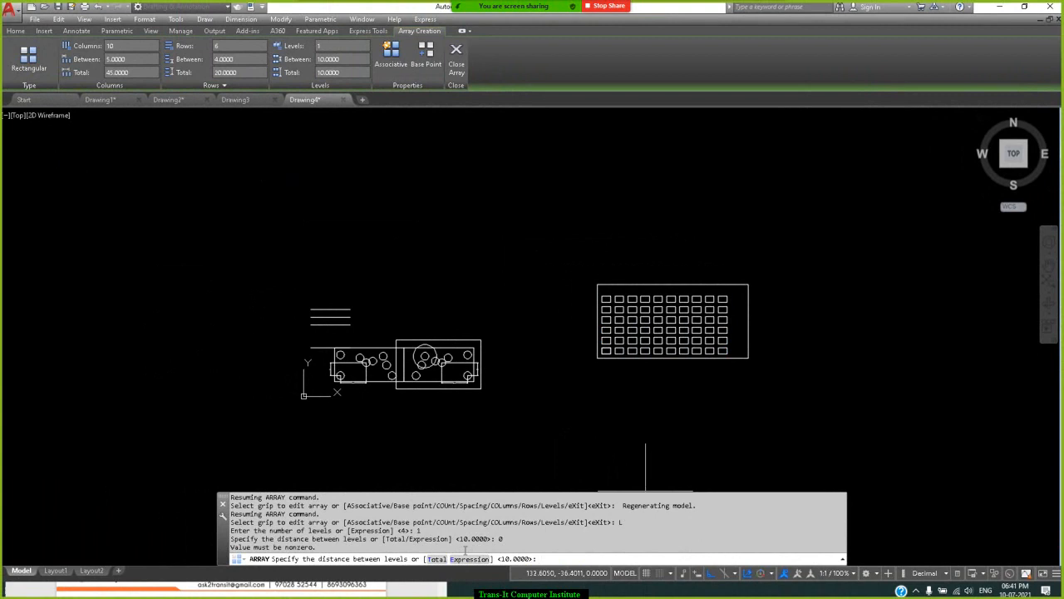
pyautogui.write('10')
pyautogui.press('Return')
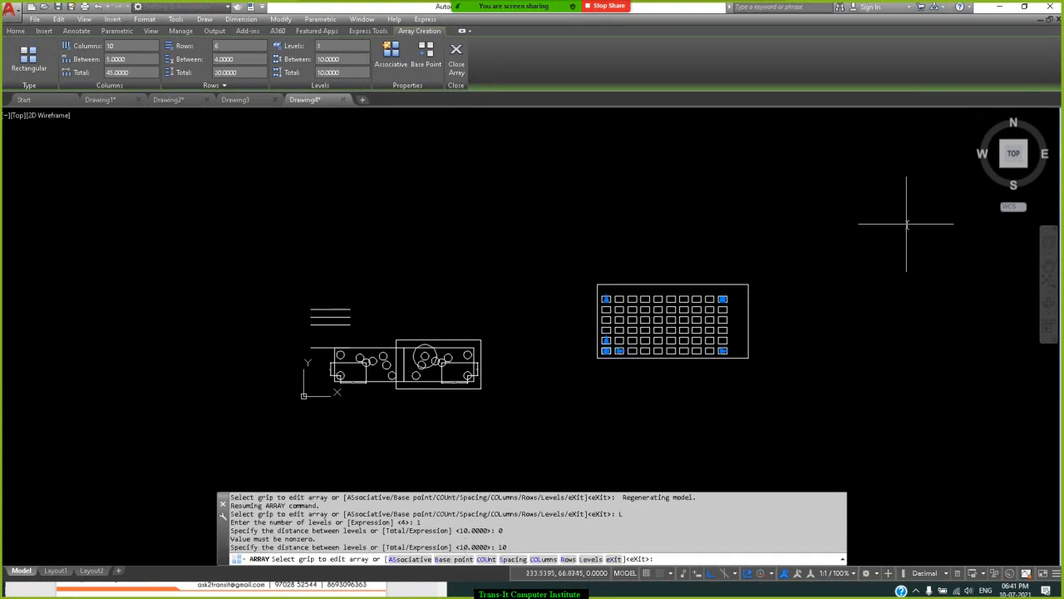
# Check the array in the SW isometric view, return to the top view and finish the array.
pyautogui.click(1002, 168)
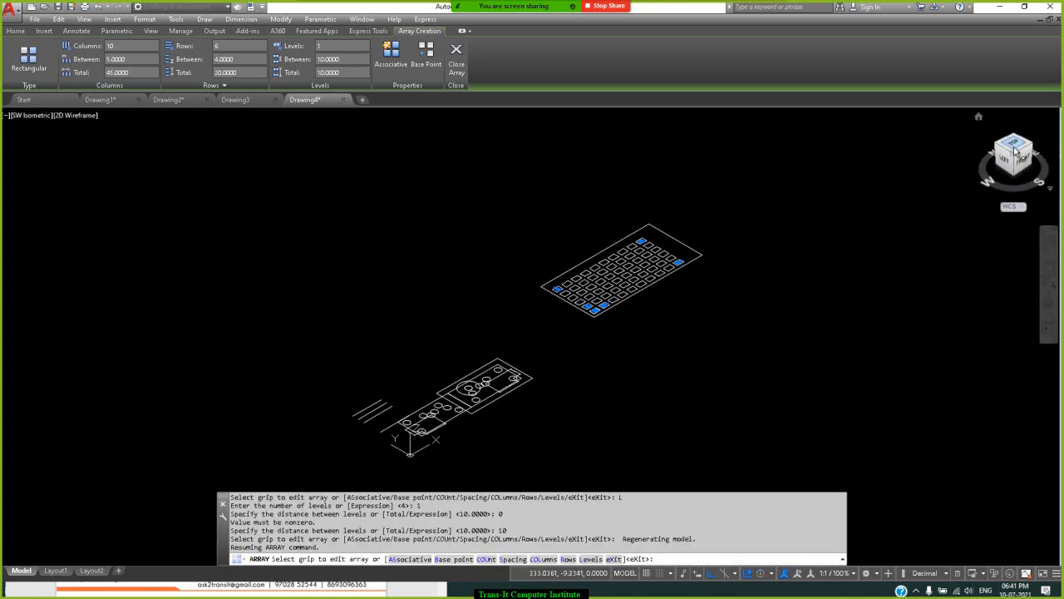
pyautogui.click(1014, 151)
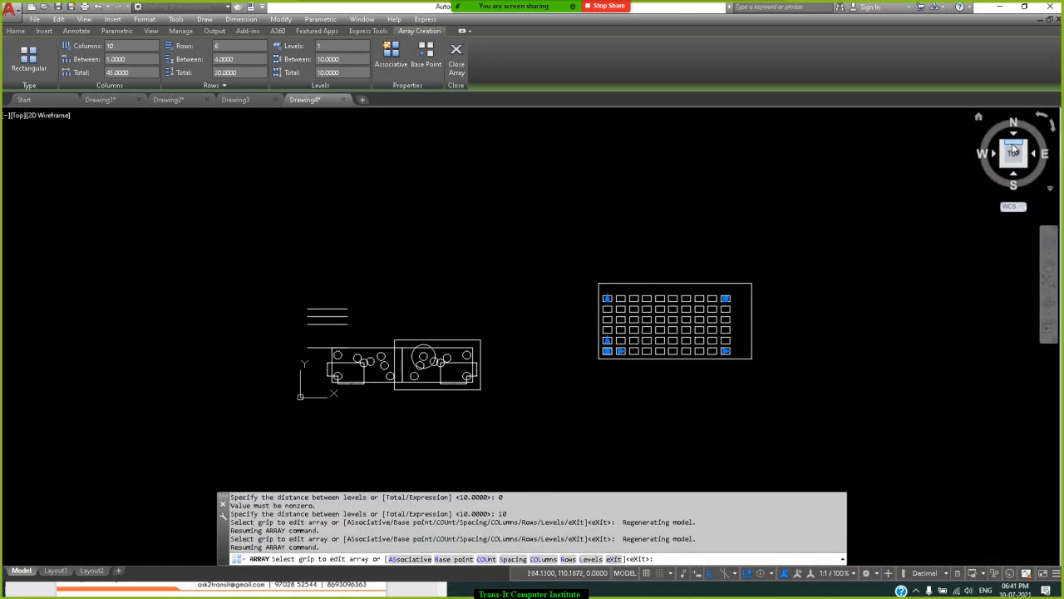
pyautogui.click(613, 558)
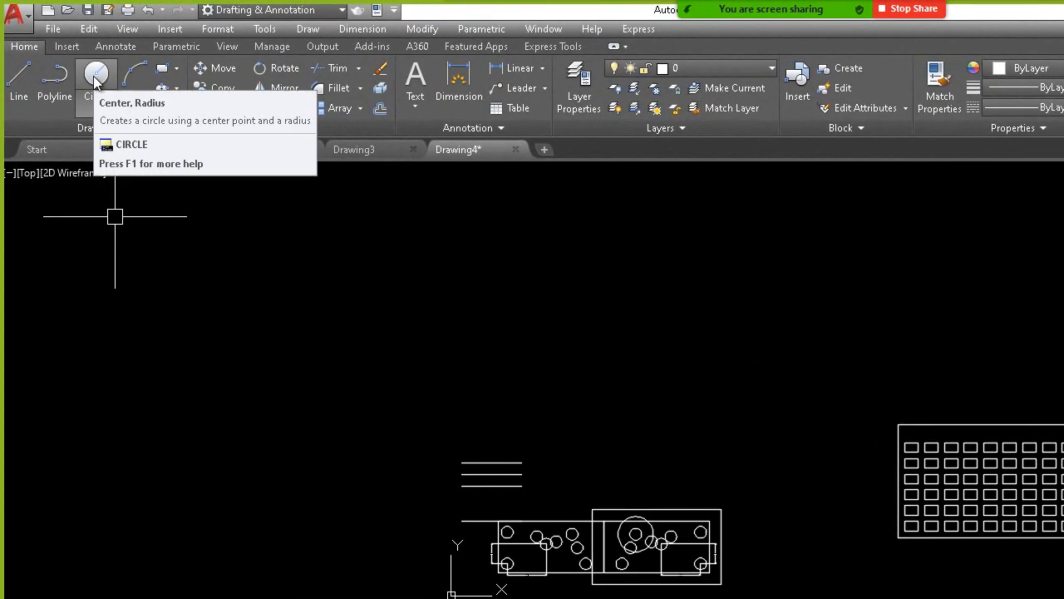
# Draw a large circle in the empty area near the three lines, and a small horizontal rectangle straddling the circle's east edge.
pyautogui.click(140, 319)
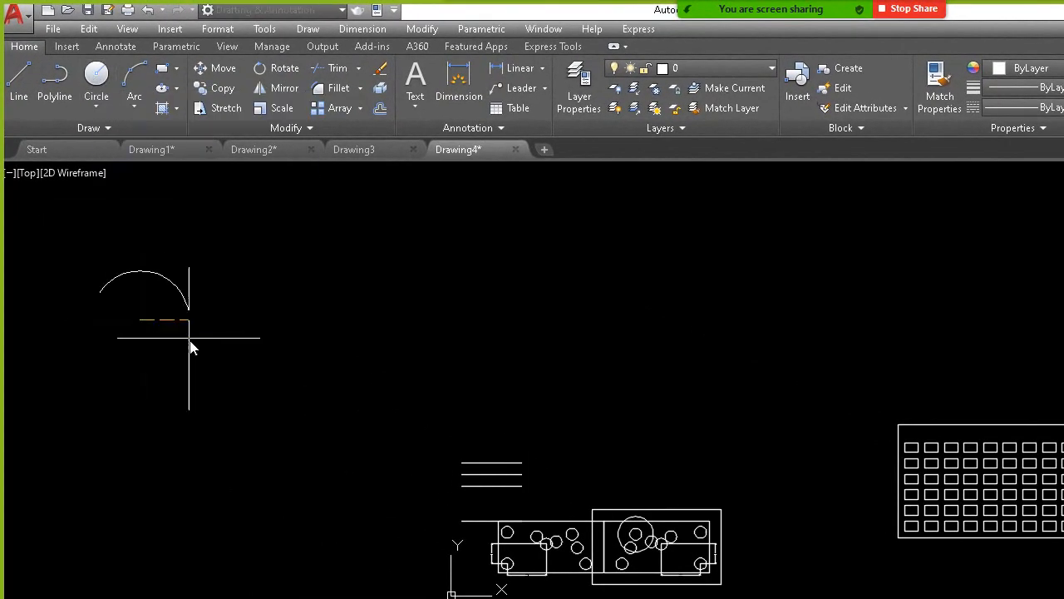
pyautogui.click(231, 354)
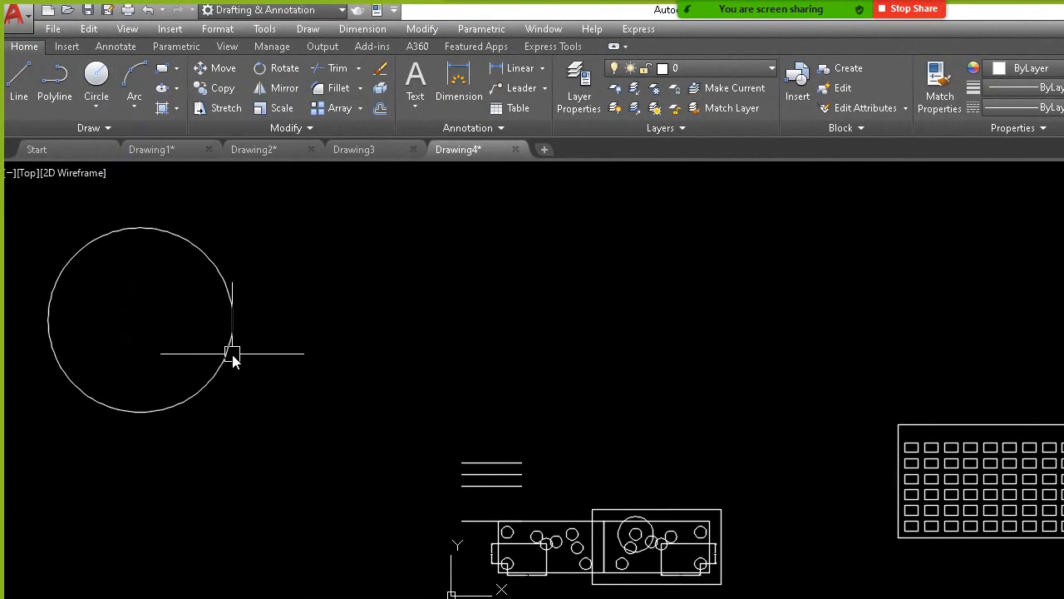
pyautogui.click(151, 74)
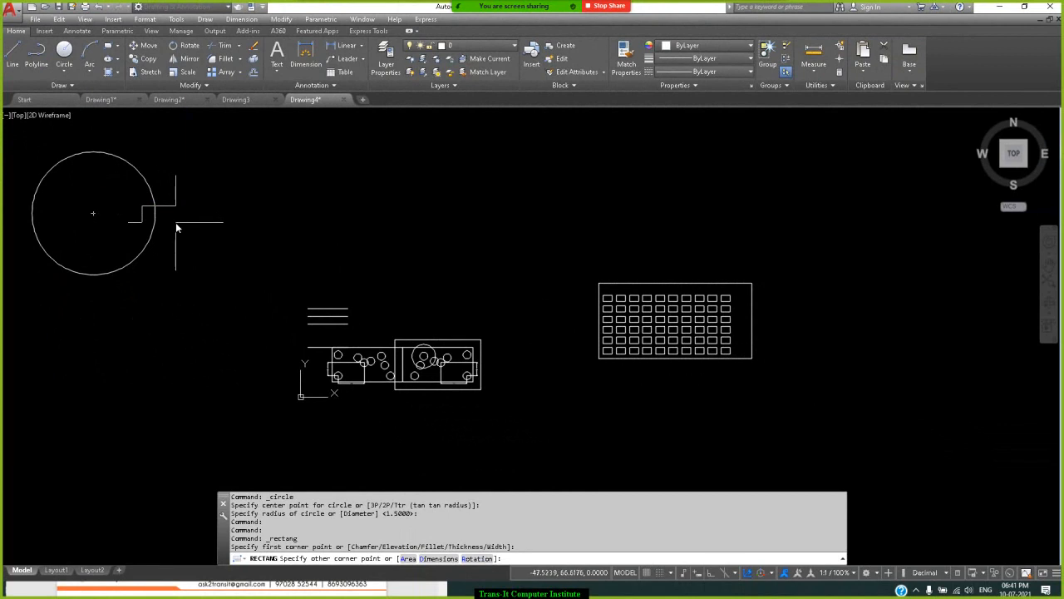
pyautogui.click(175, 222)
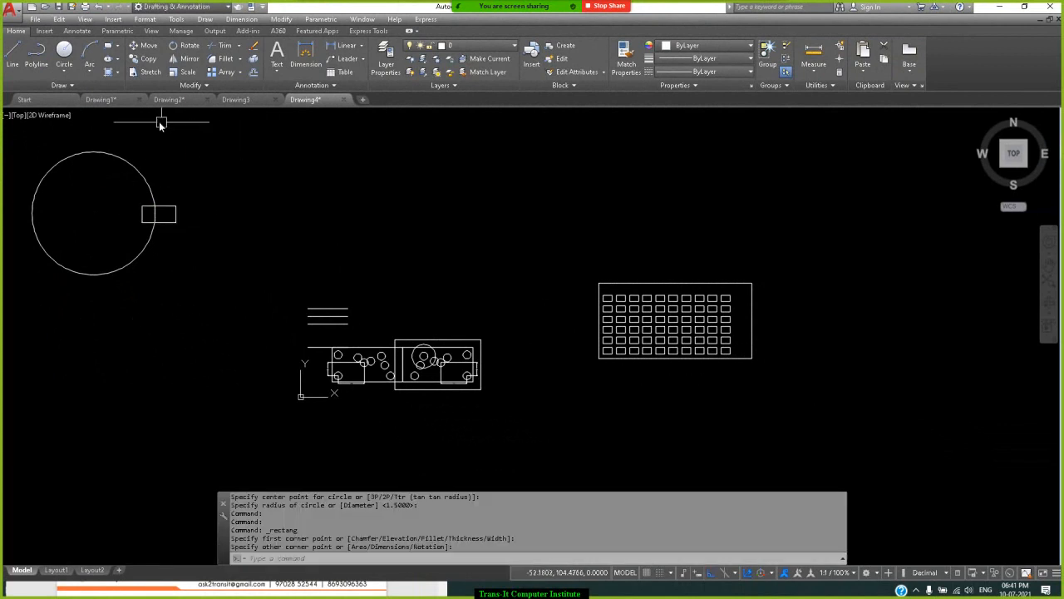
# Create a polar array of the small rectangle around the circle's center.
pyautogui.click(240, 72)
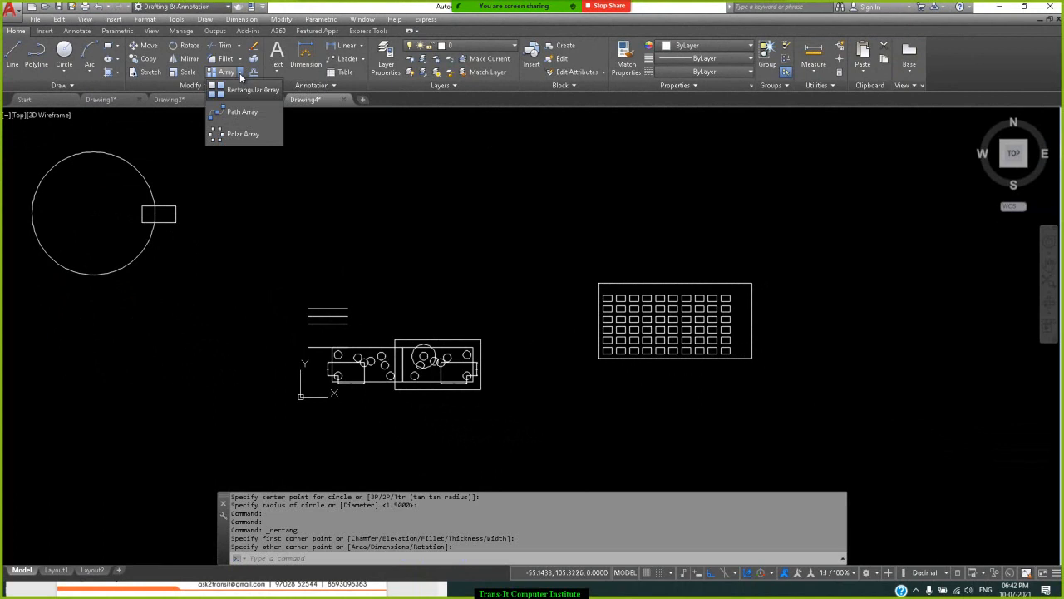
pyautogui.click(246, 136)
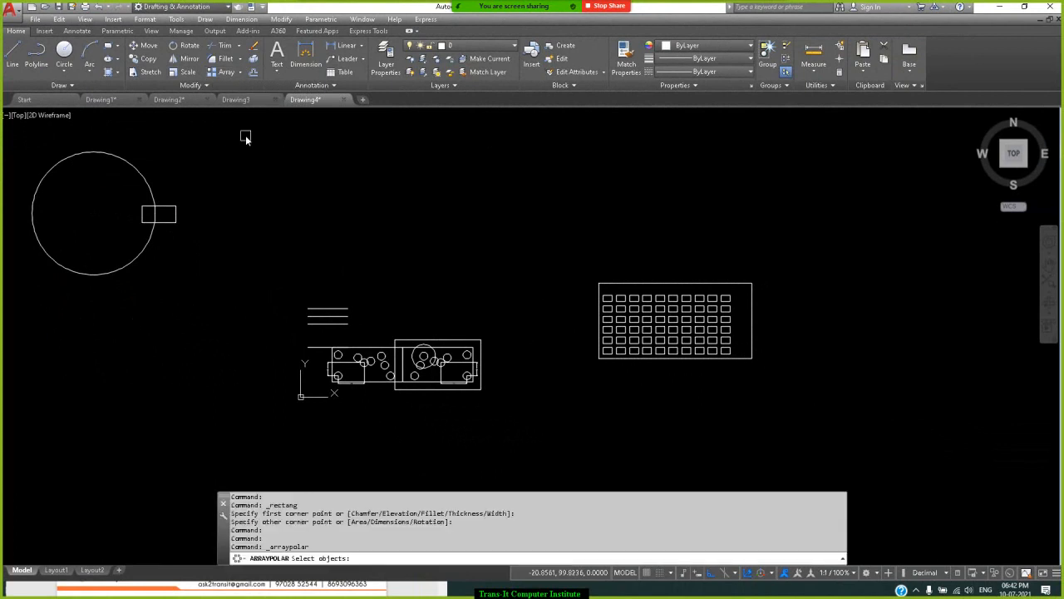
pyautogui.click(176, 225)
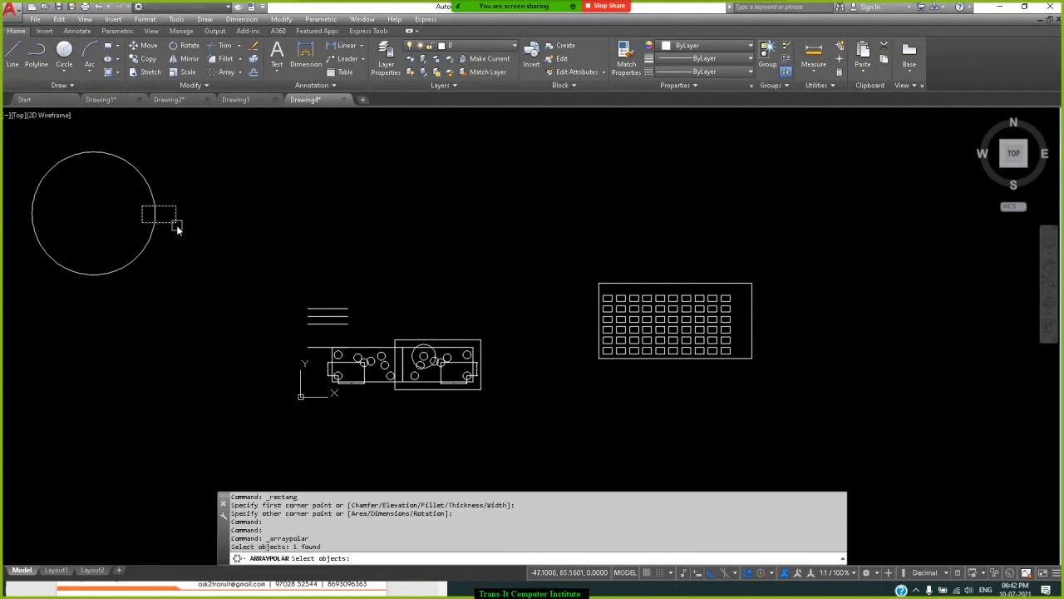
pyautogui.press('Return')
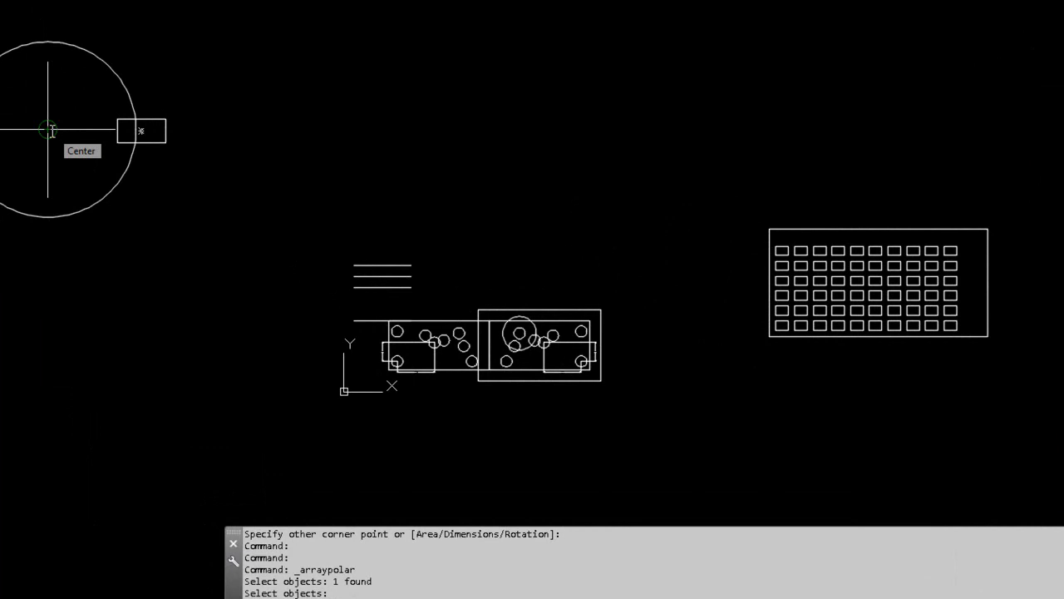
pyautogui.press('Return')
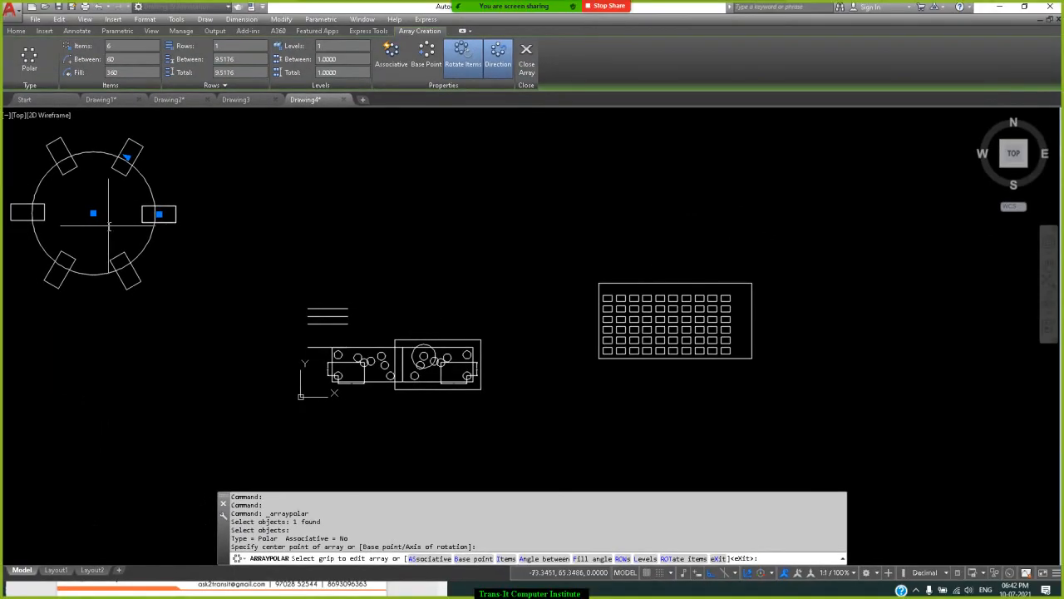
# Set the angle between the polar array's items to 20 degrees, with the grid on and Ortho off.
pyautogui.click(127, 156)
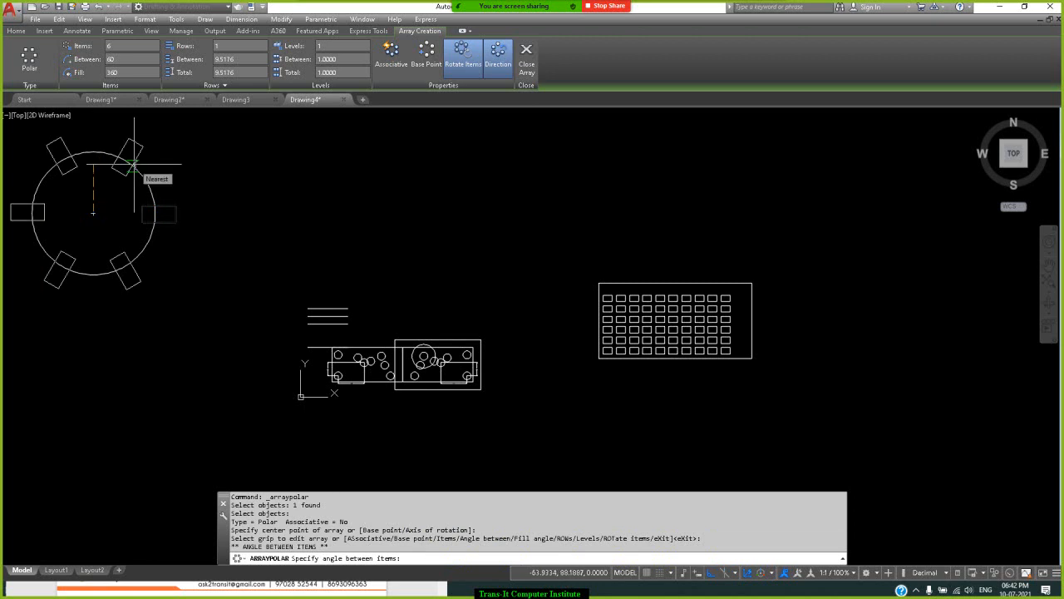
pyautogui.press('F7')
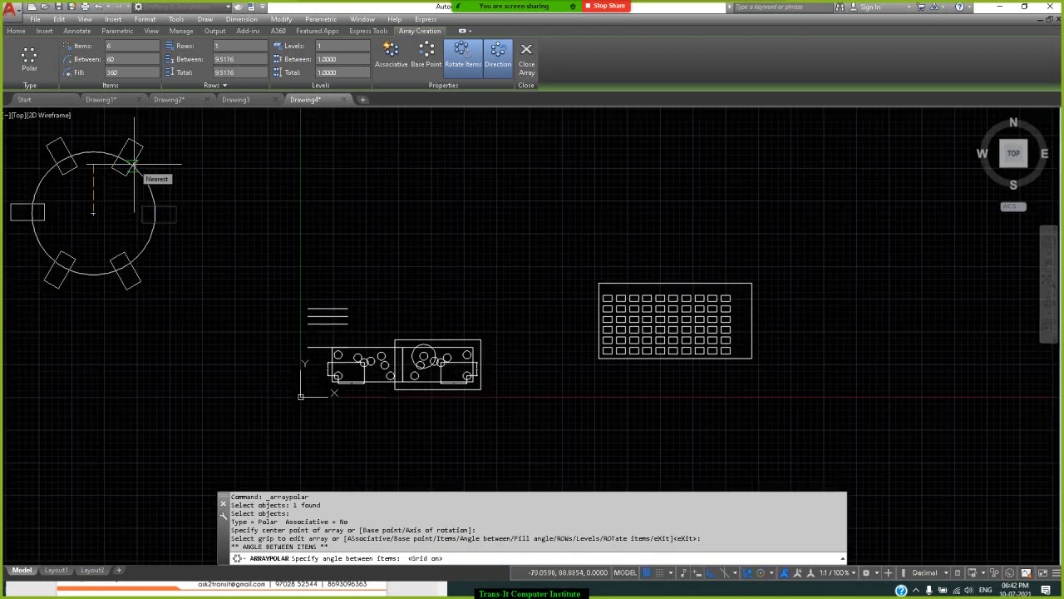
pyautogui.press('F8')
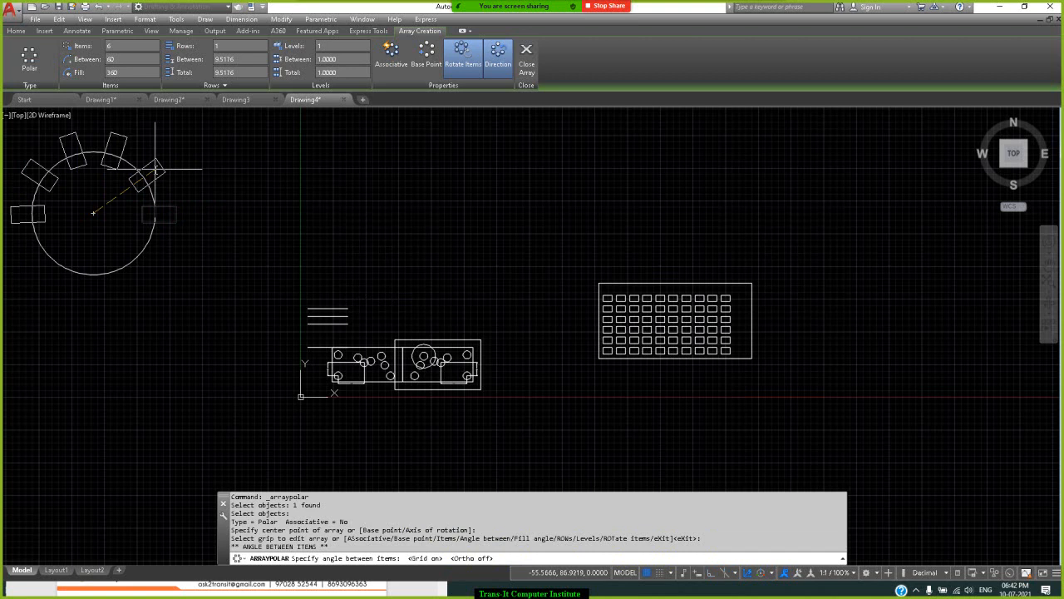
pyautogui.write('20')
pyautogui.press('Return')
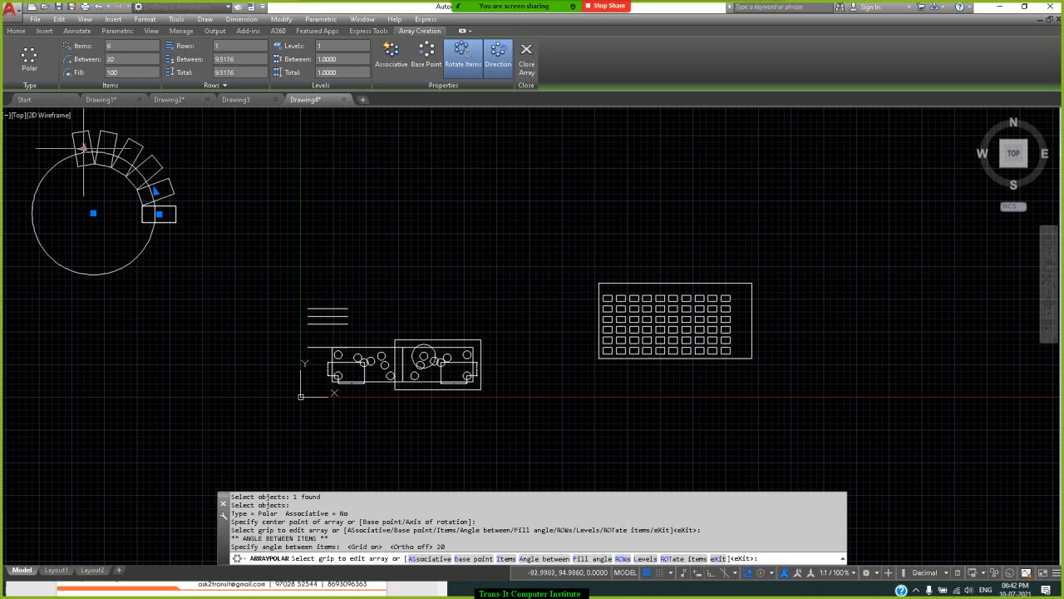
# Set the number of items in the polar array to 12.
pyautogui.click(83, 148)
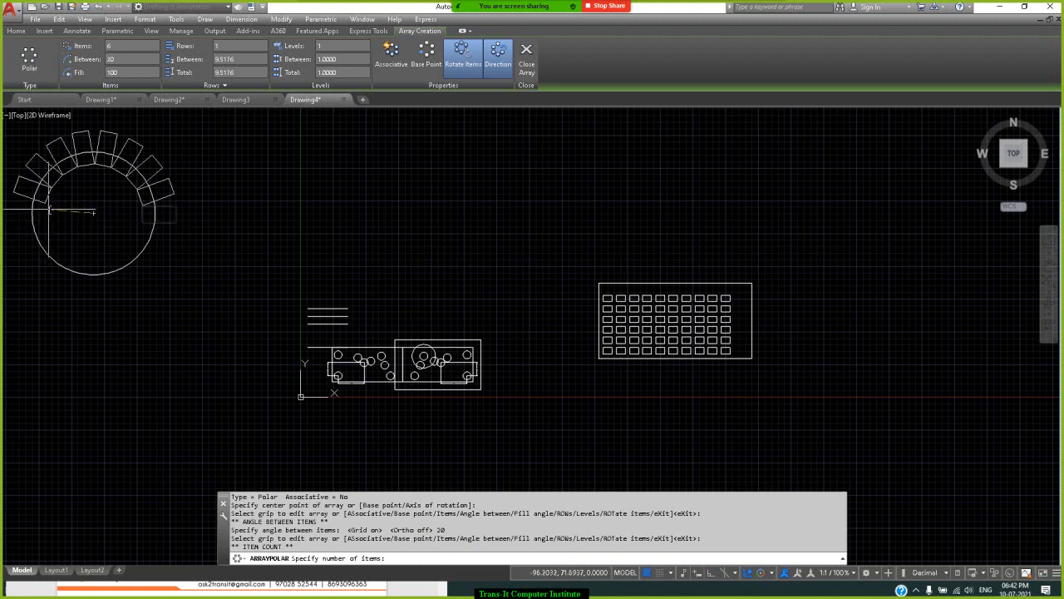
pyautogui.write('12')
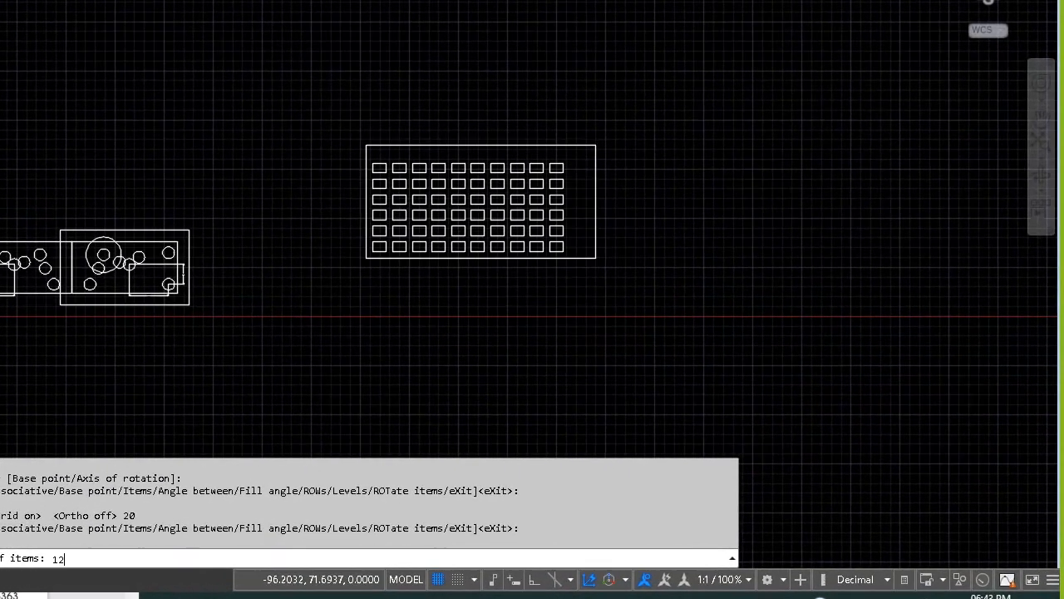
pyautogui.press('Return')
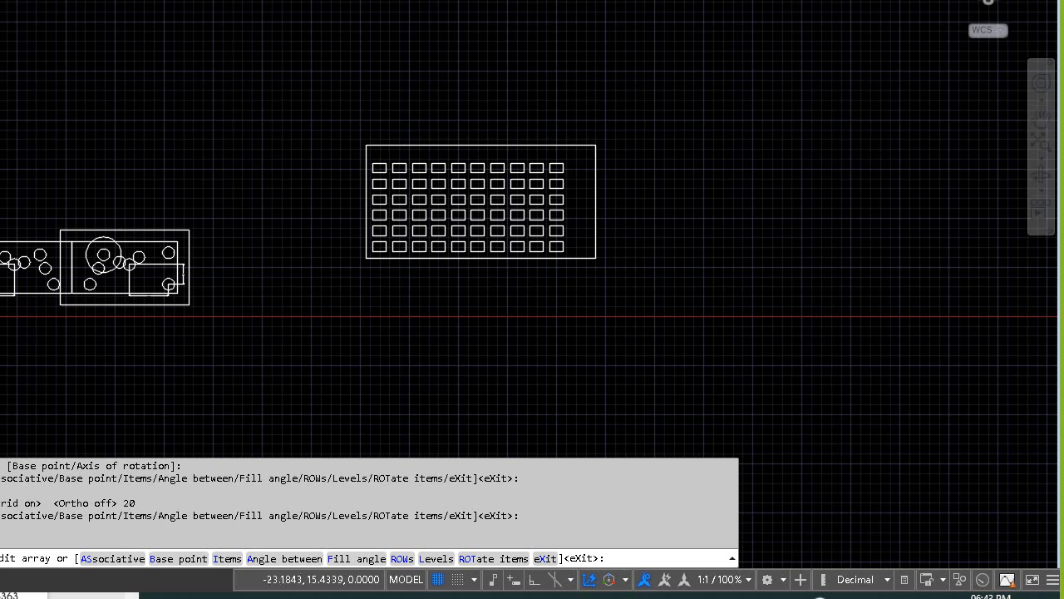
# Finish the polar array as non-associative, and undo the whole array.
pyautogui.click(108, 559)
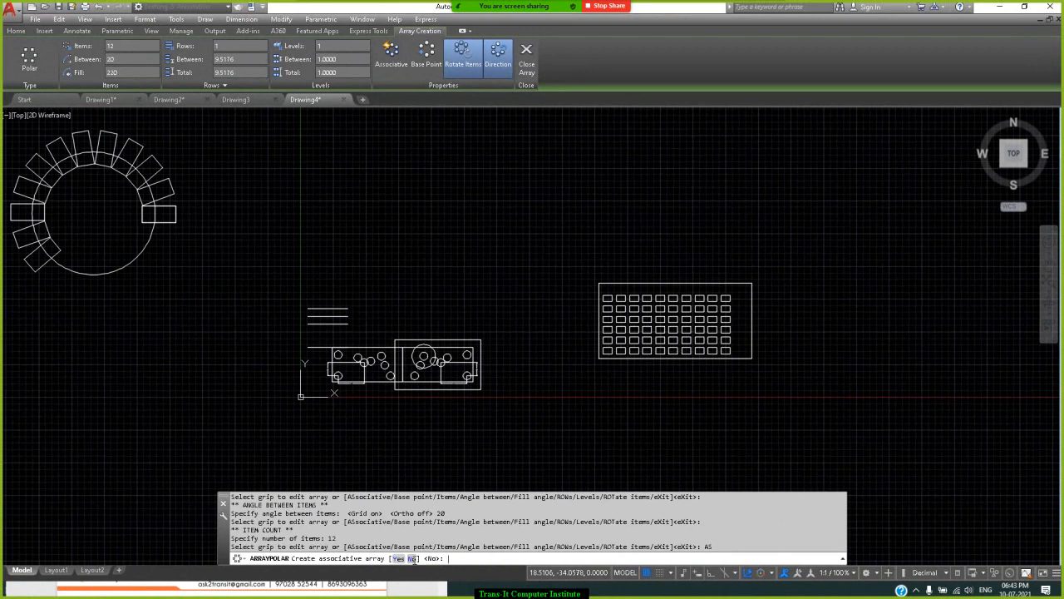
pyautogui.click(413, 559)
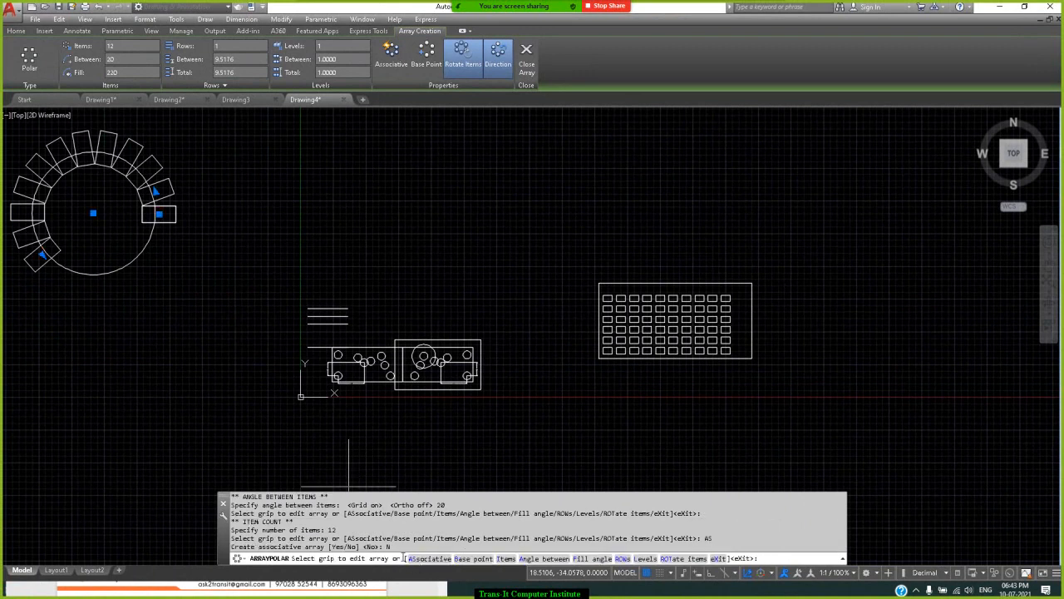
pyautogui.press('Return')
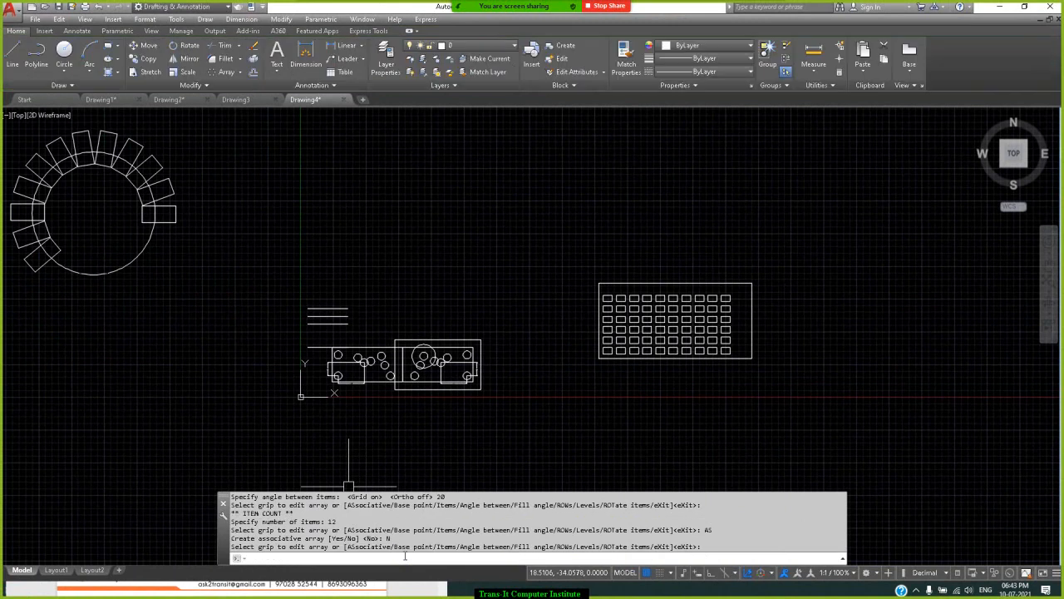
pyautogui.hotkey('ctrl', 'z')
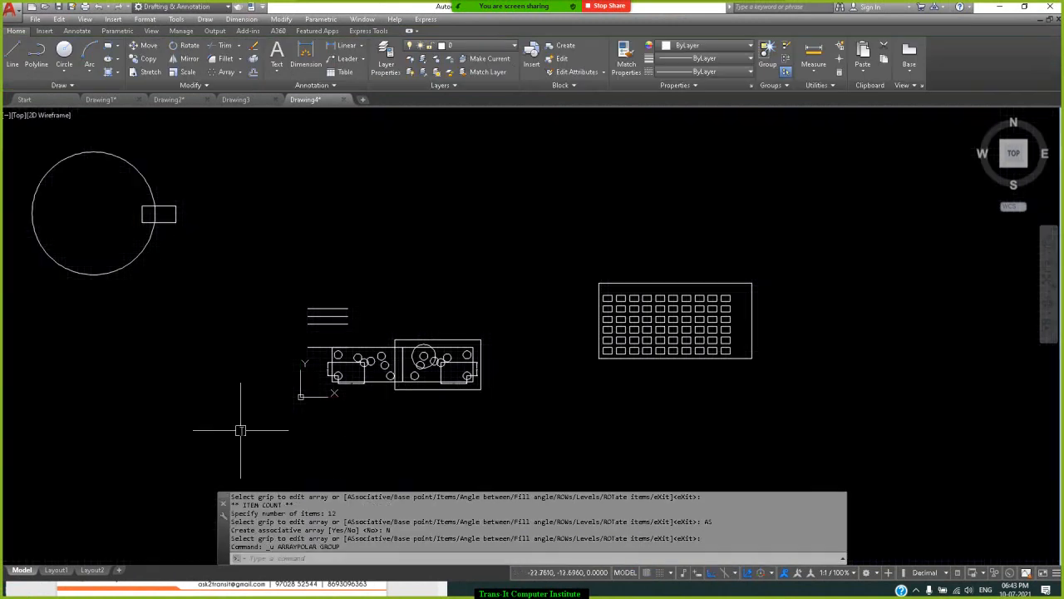
# Start a new polar array of the small rectangle using its centroid as the base point.
pyautogui.write('ar')
pyautogui.press('Return')
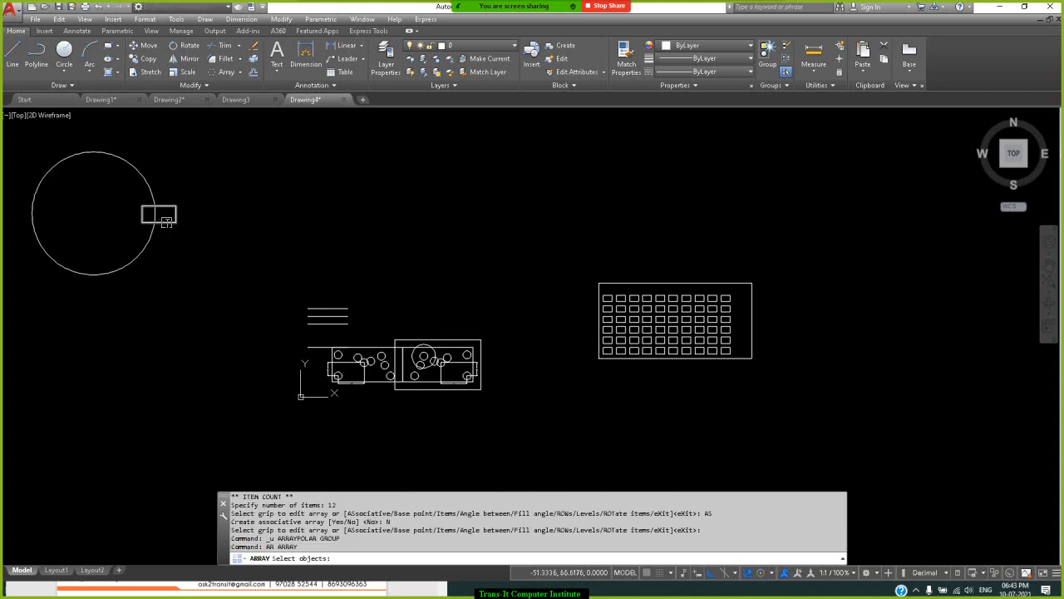
pyautogui.click(169, 223)
pyautogui.press('Return')
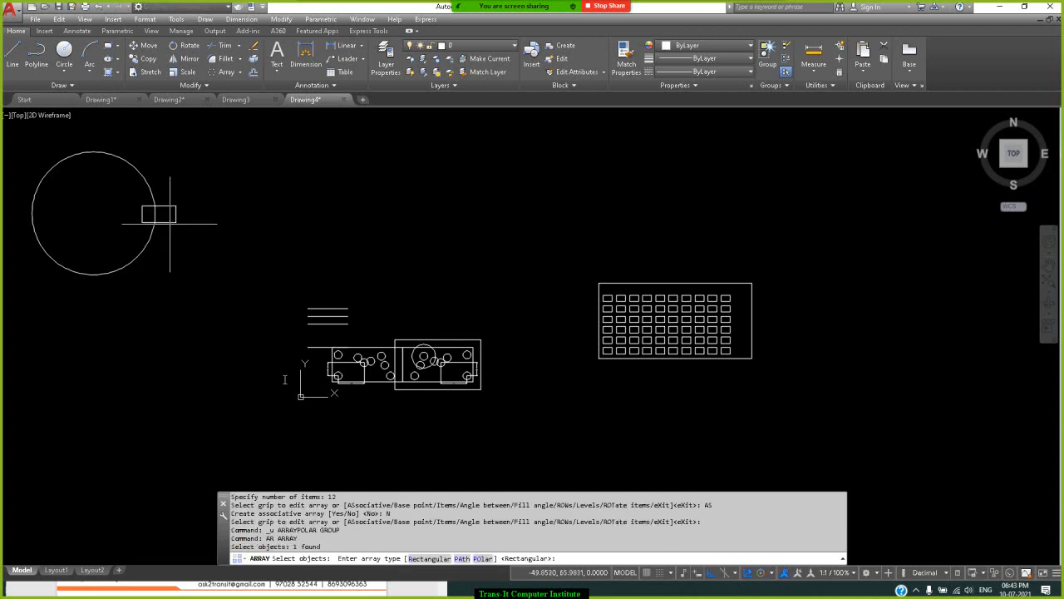
pyautogui.click(483, 558)
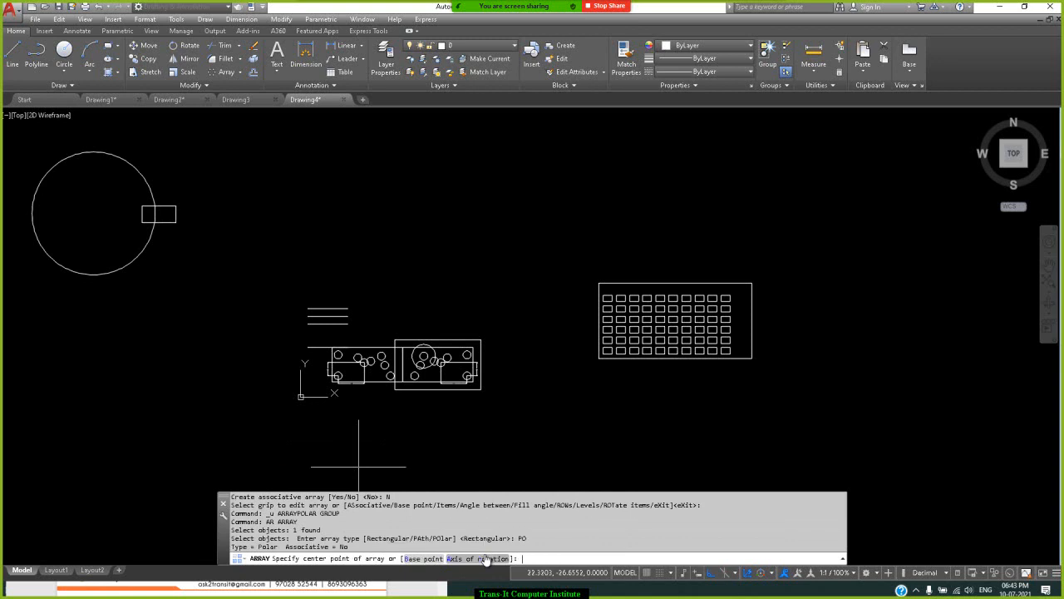
pyautogui.click(422, 559)
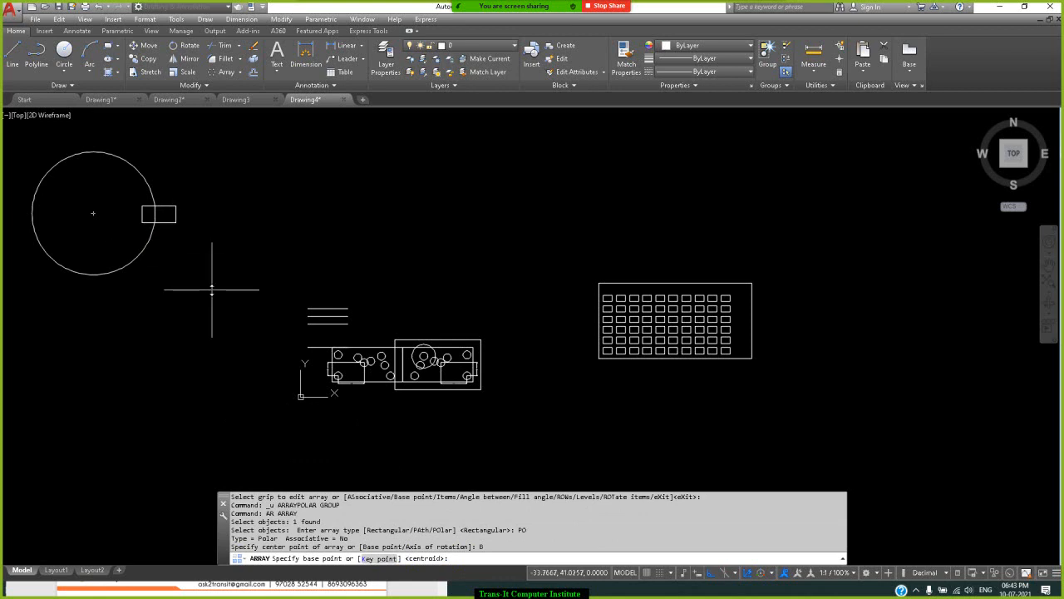
pyautogui.press('Return')
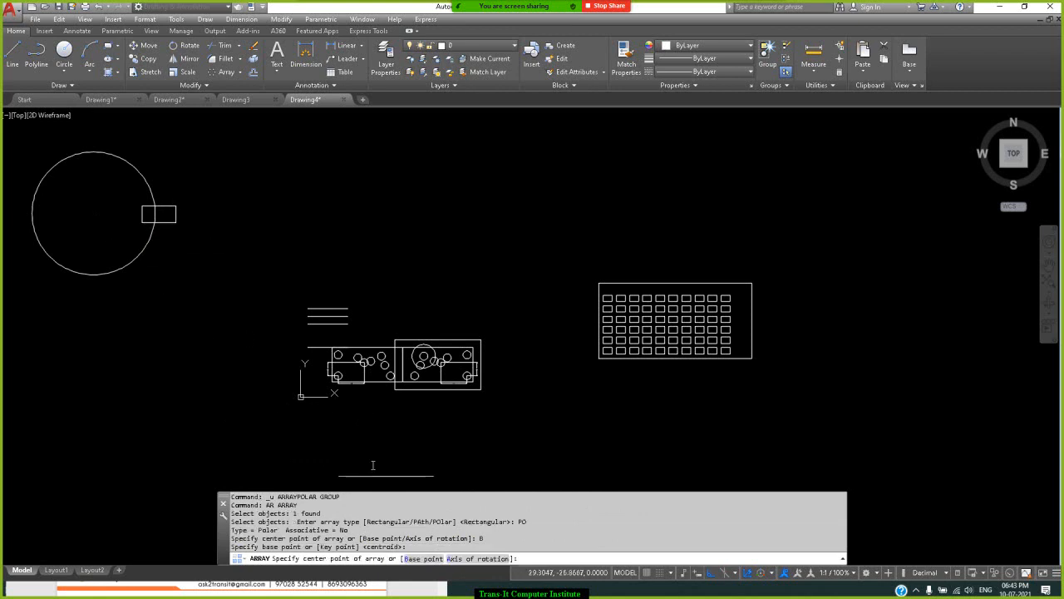
# Try to define the polar array's axis of rotation from the circle's center to a second point at the small rectangle.
pyautogui.click(479, 558)
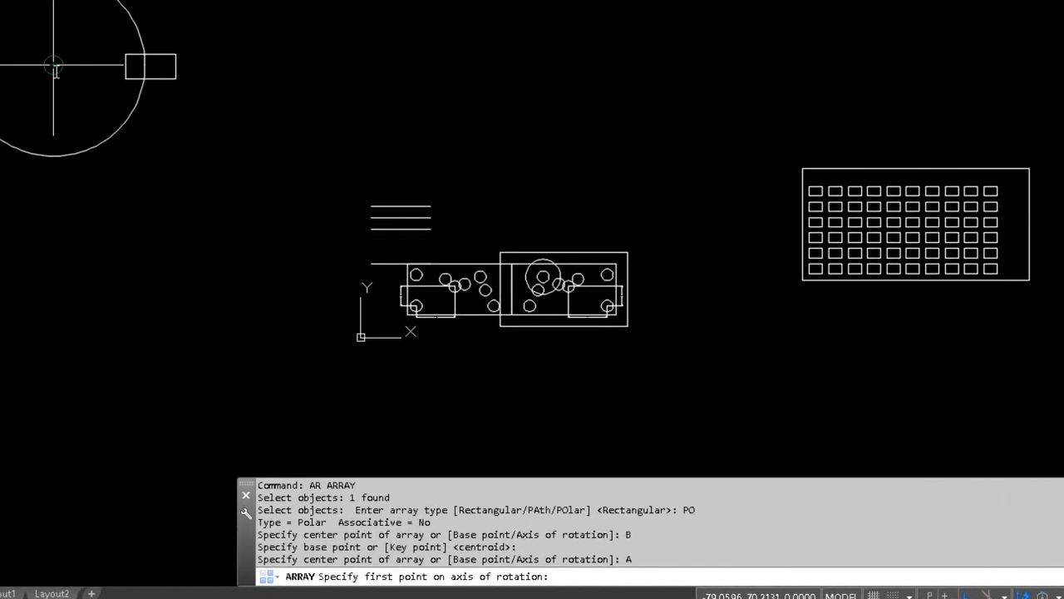
pyautogui.click(53, 65)
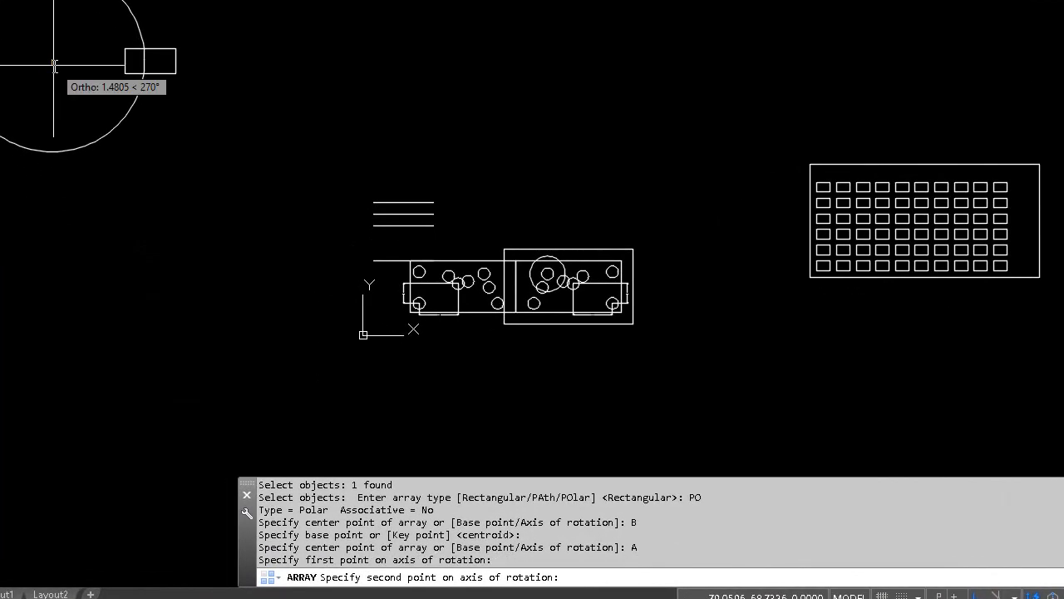
pyautogui.click(151, 60)
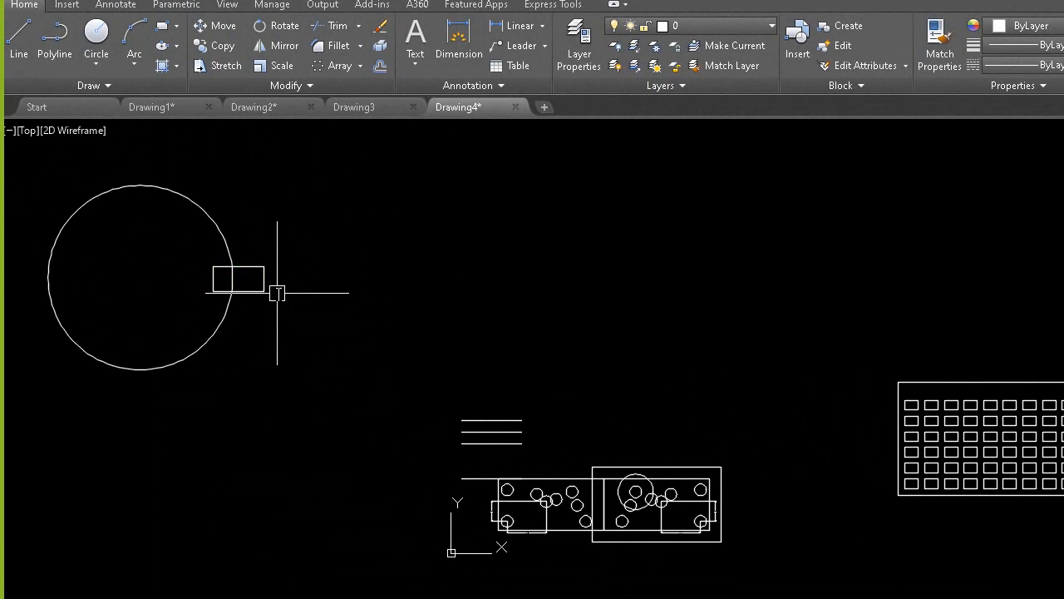
# Start a polar array of the small rectangle around the circle's center, with the rectangle's centroid as the base point.
pyautogui.write('AR')
pyautogui.press('Return')
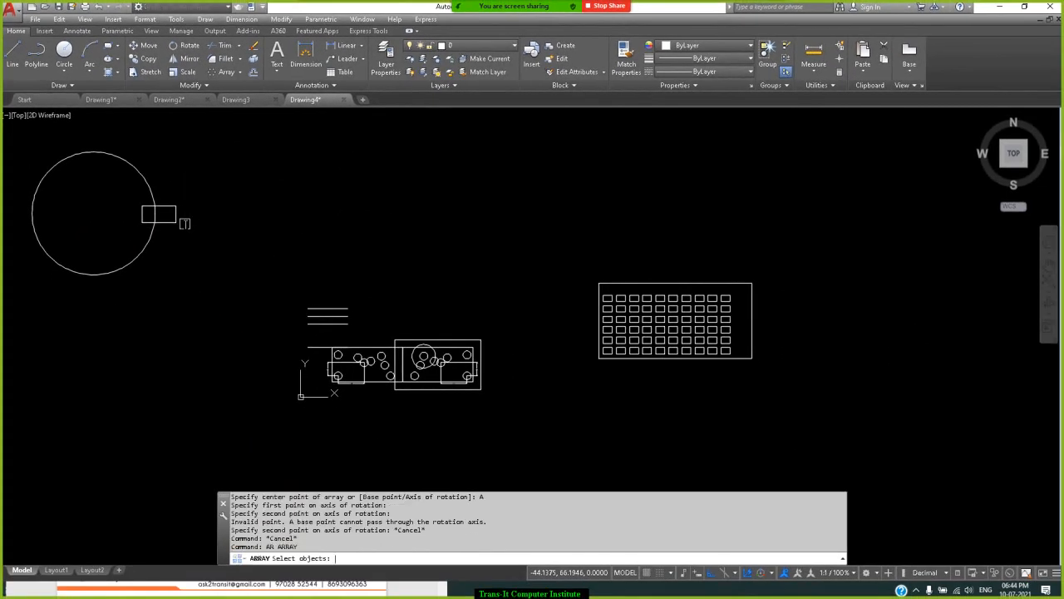
pyautogui.click(175, 215)
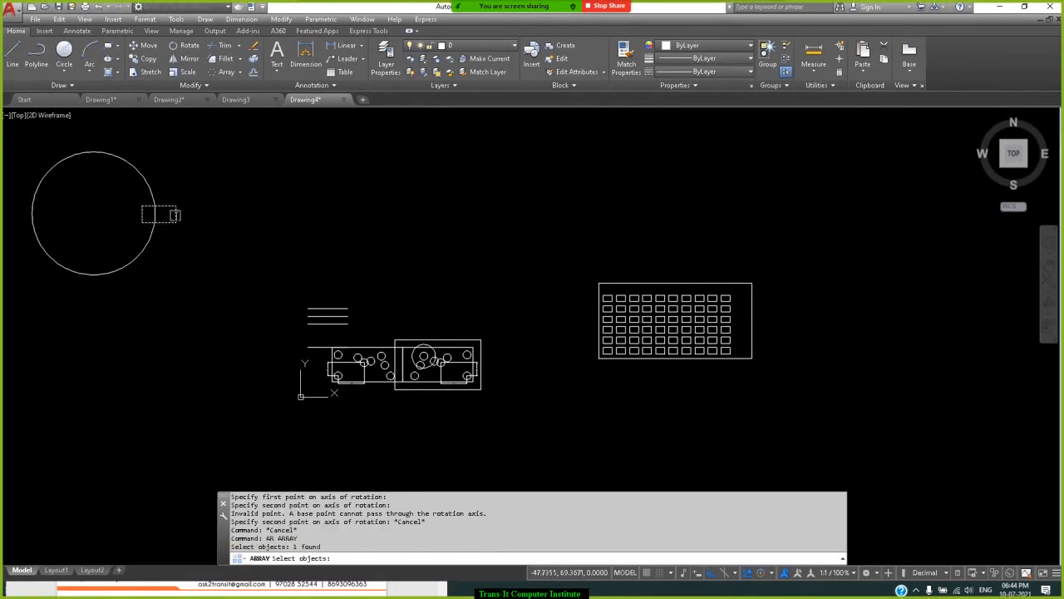
pyautogui.press('Return')
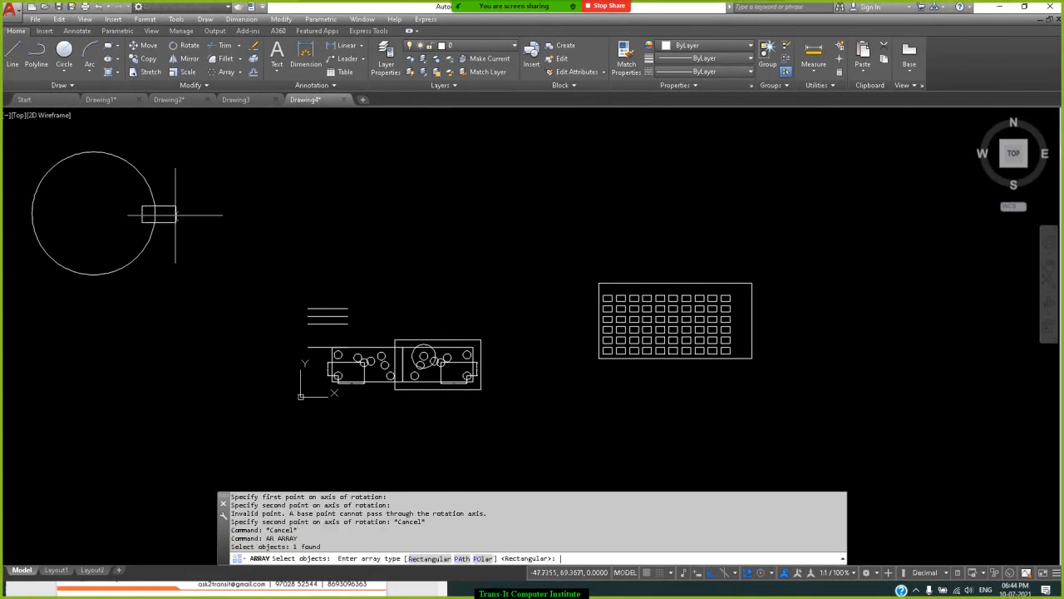
pyautogui.click(484, 558)
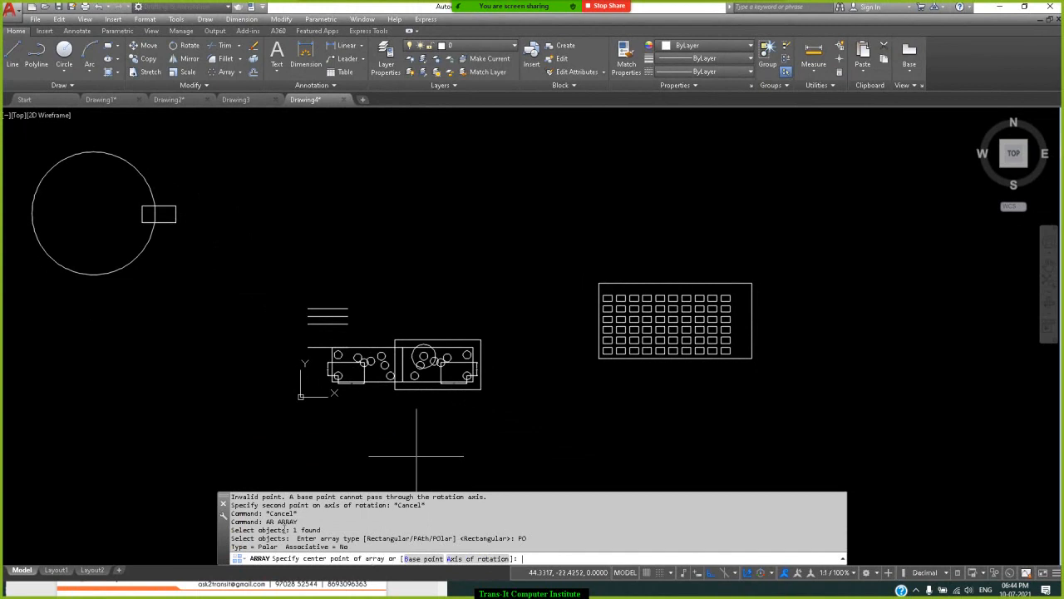
pyautogui.click(96, 213)
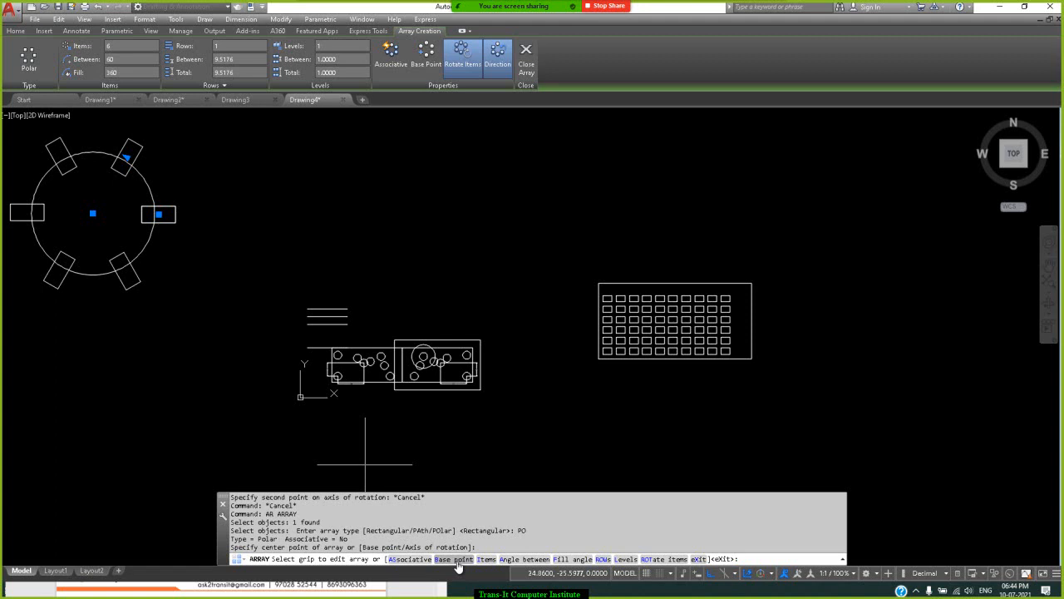
pyautogui.click(457, 558)
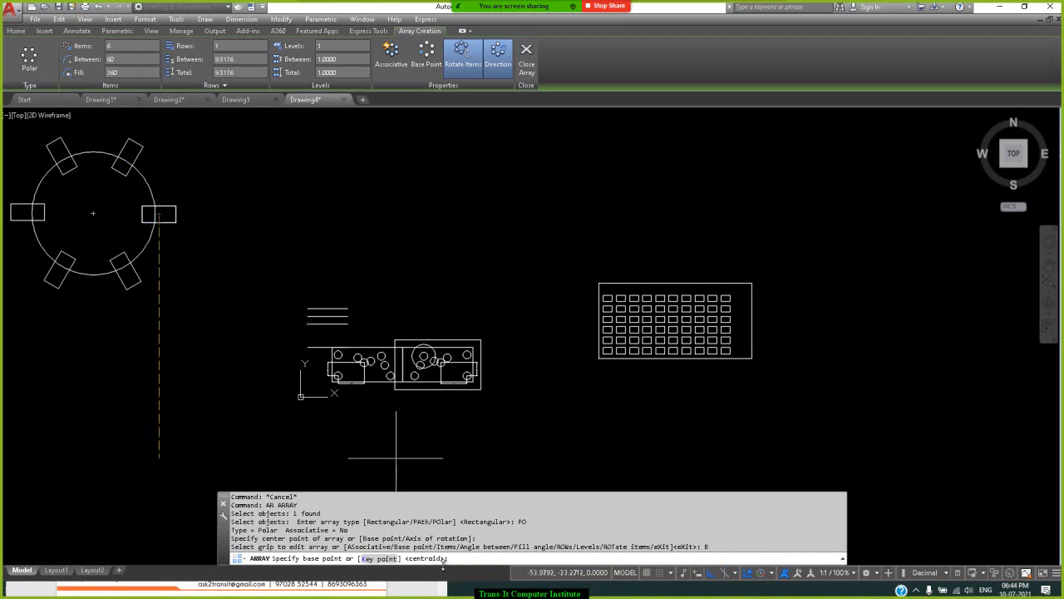
pyautogui.press('Return')
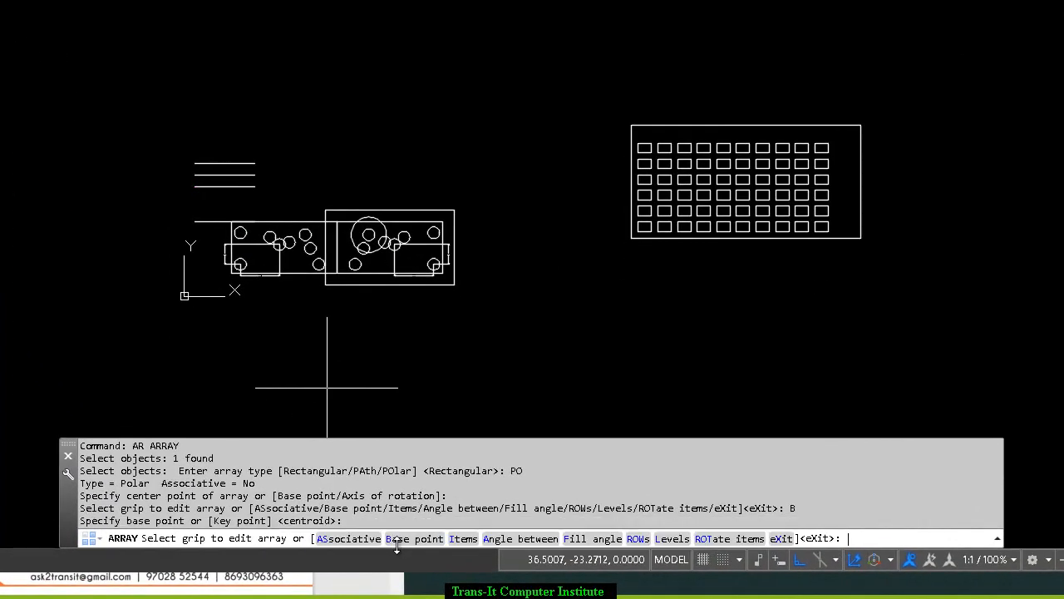
# Set the number of items in the polar array to 10.
pyautogui.click(464, 538)
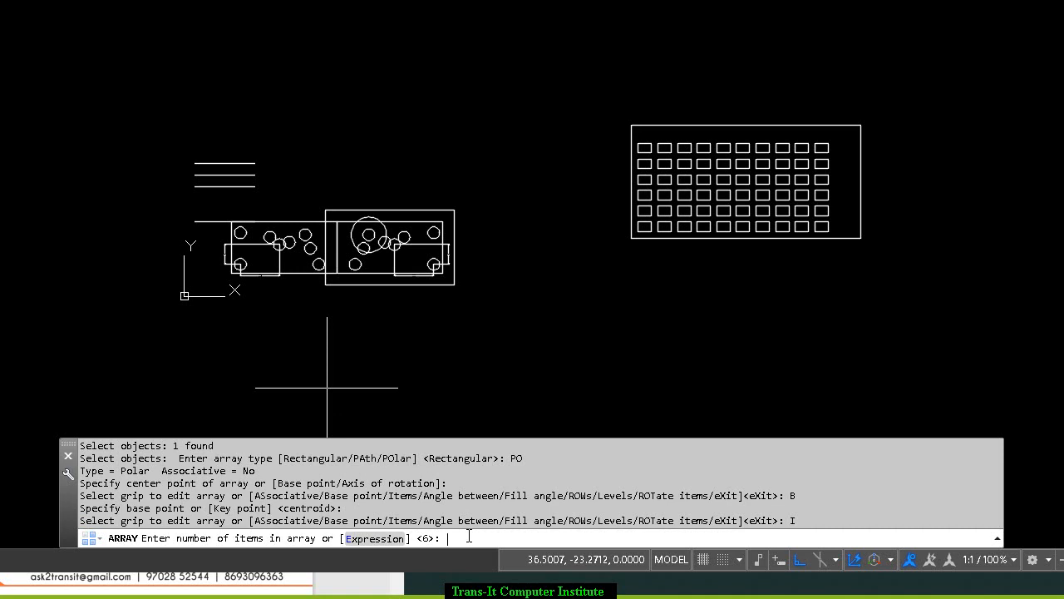
pyautogui.write('10')
pyautogui.press('Return')
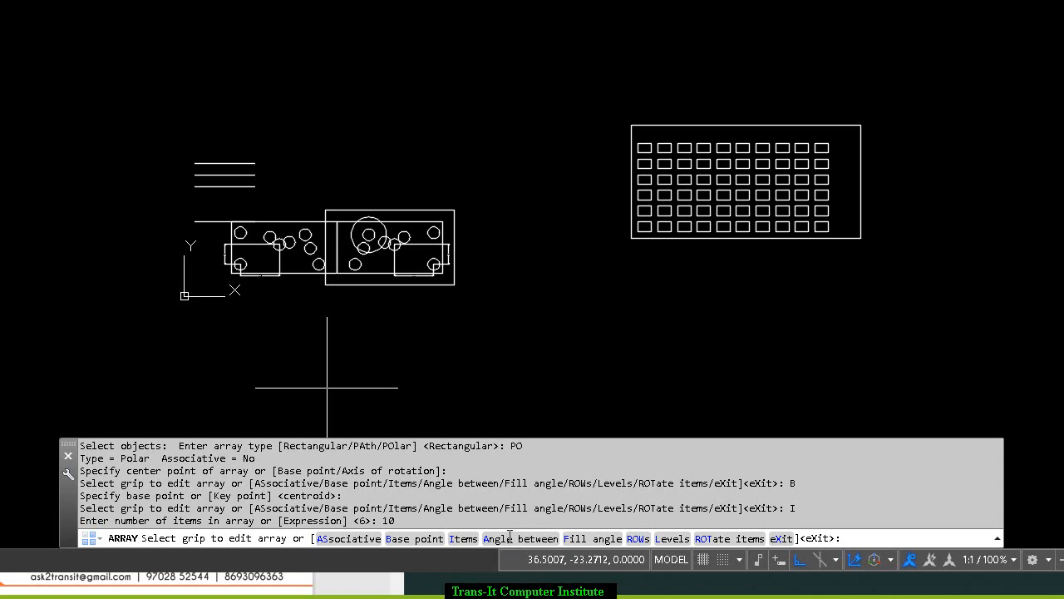
# Set the angle between the array items to 25 degrees, and set the fill angle to 360 degrees.
pyautogui.click(510, 540)
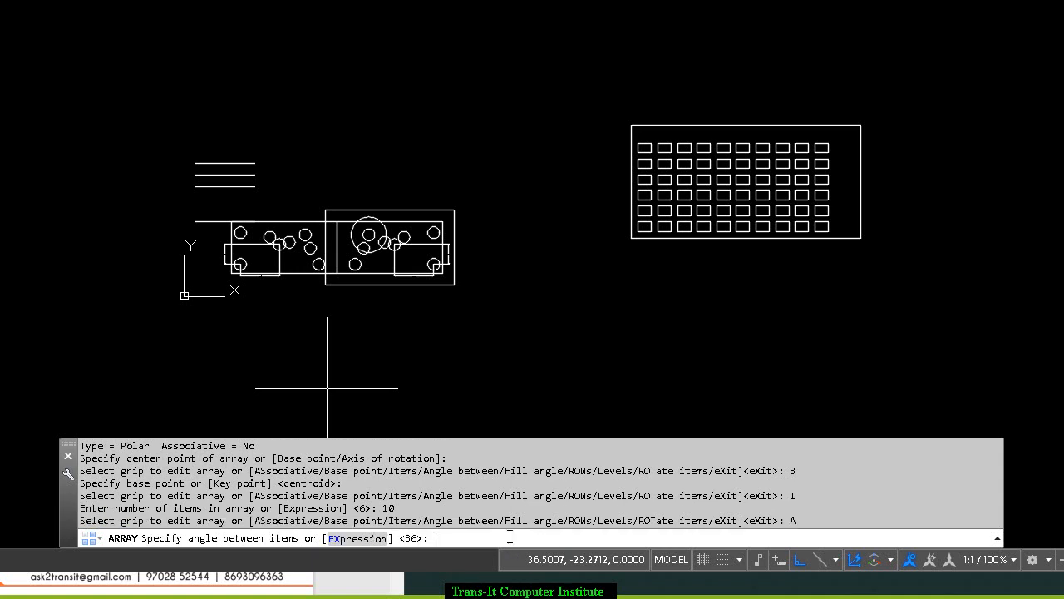
pyautogui.write('25')
pyautogui.press('Return')
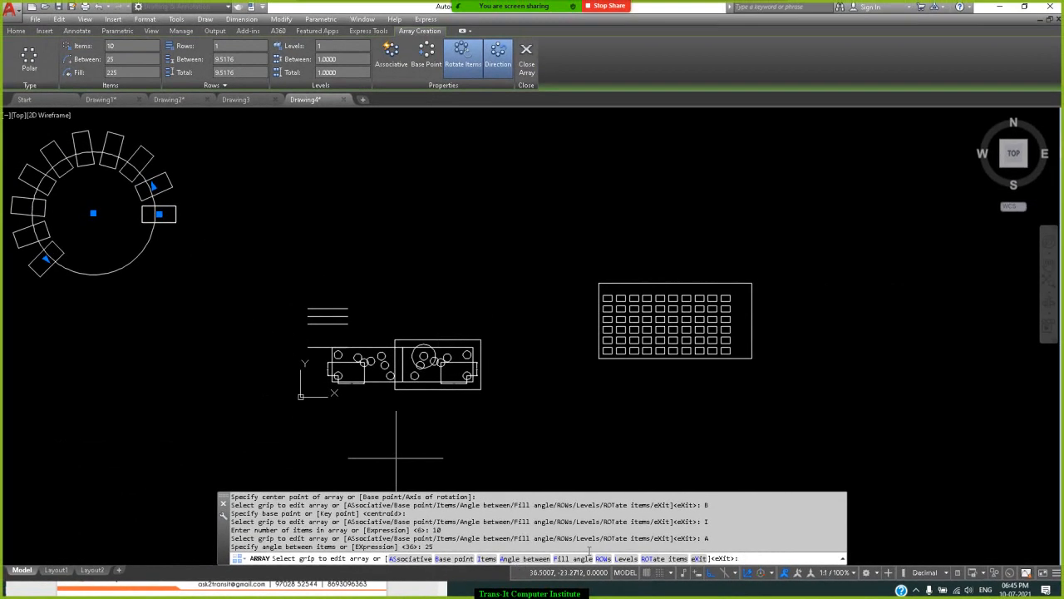
pyautogui.click(581, 558)
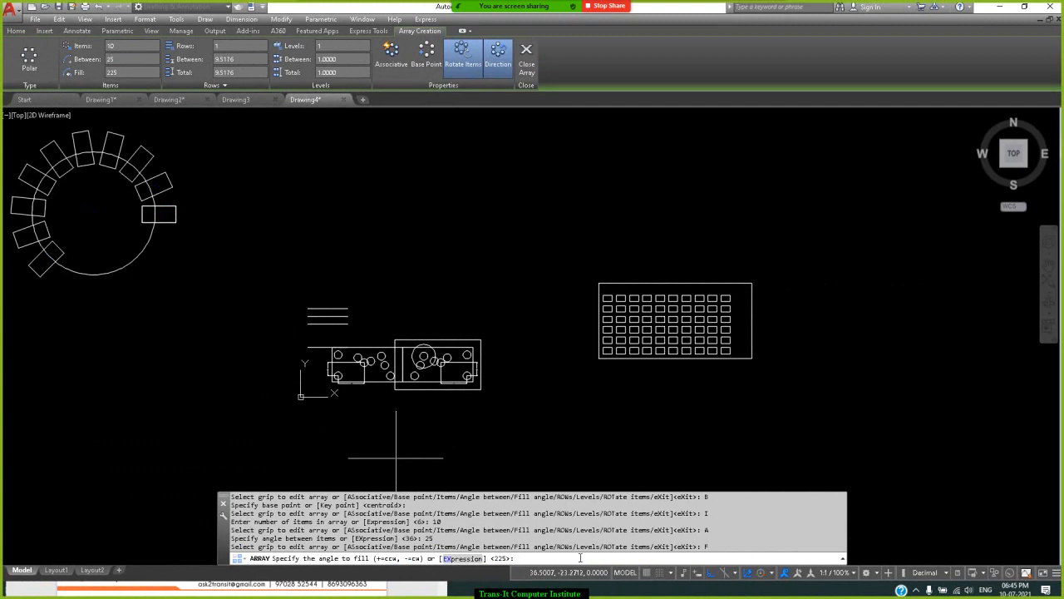
pyautogui.write('360')
pyautogui.press('Return')
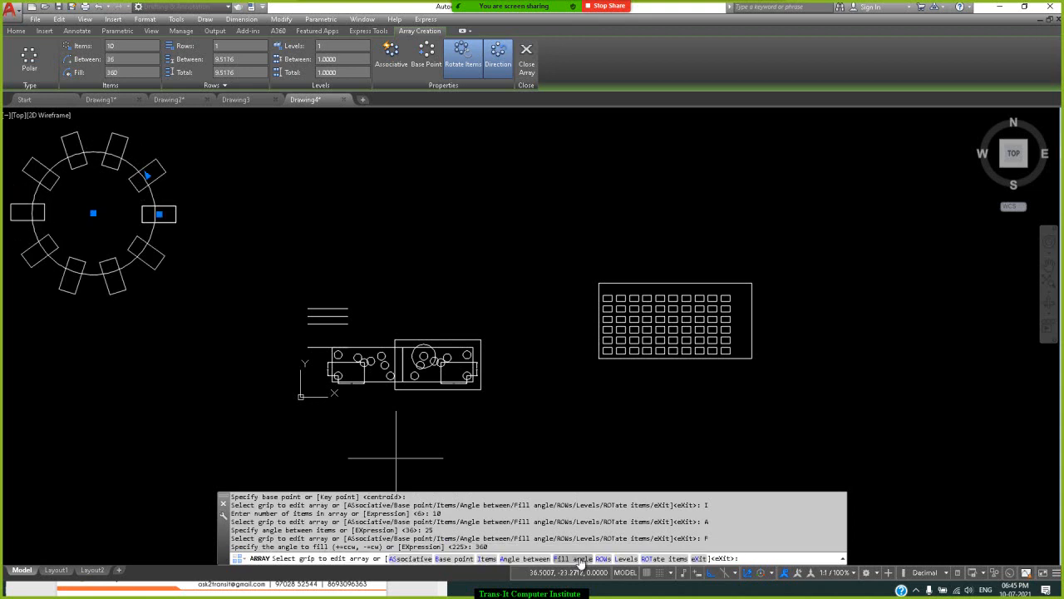
# Set the polar array's fill angle to 270 degrees.
pyautogui.click(581, 559)
pyautogui.write('270')
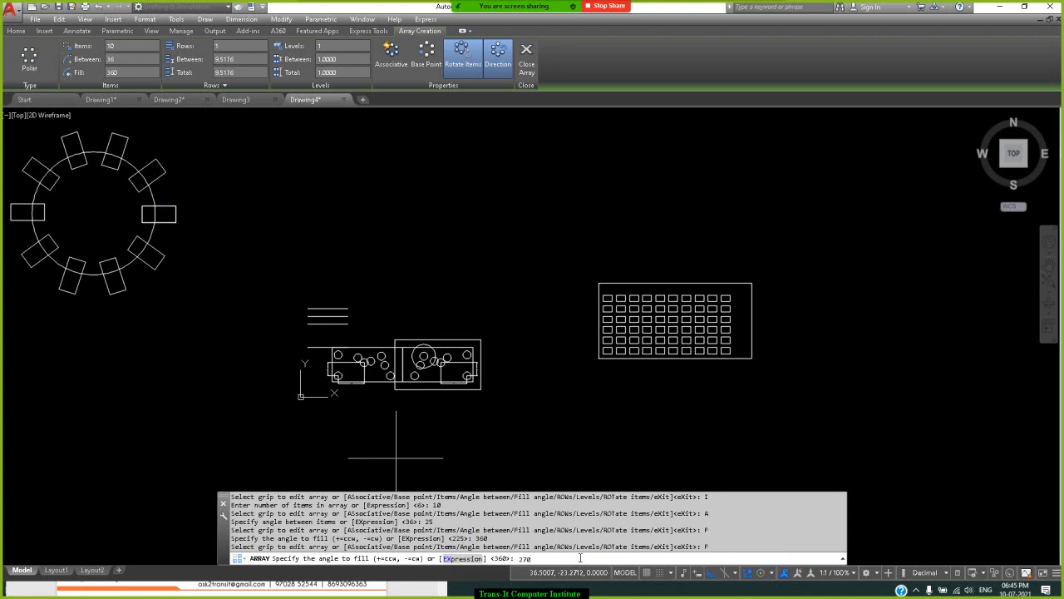
pyautogui.press('Return')
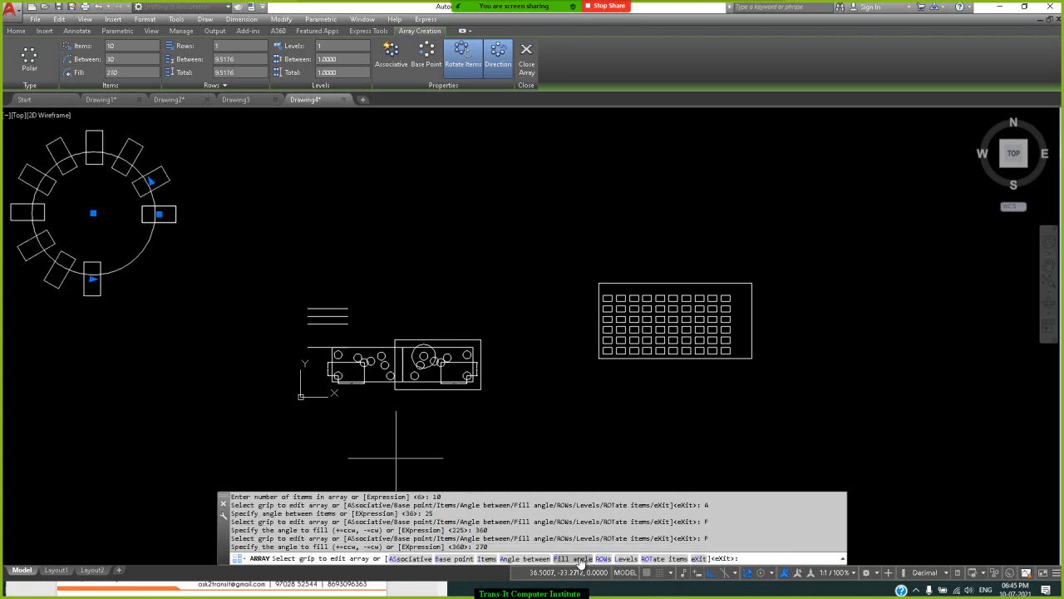
# Set the polar array's fill angle to -270 degrees so the rectangles are distributed clockwise.
pyautogui.click(581, 559)
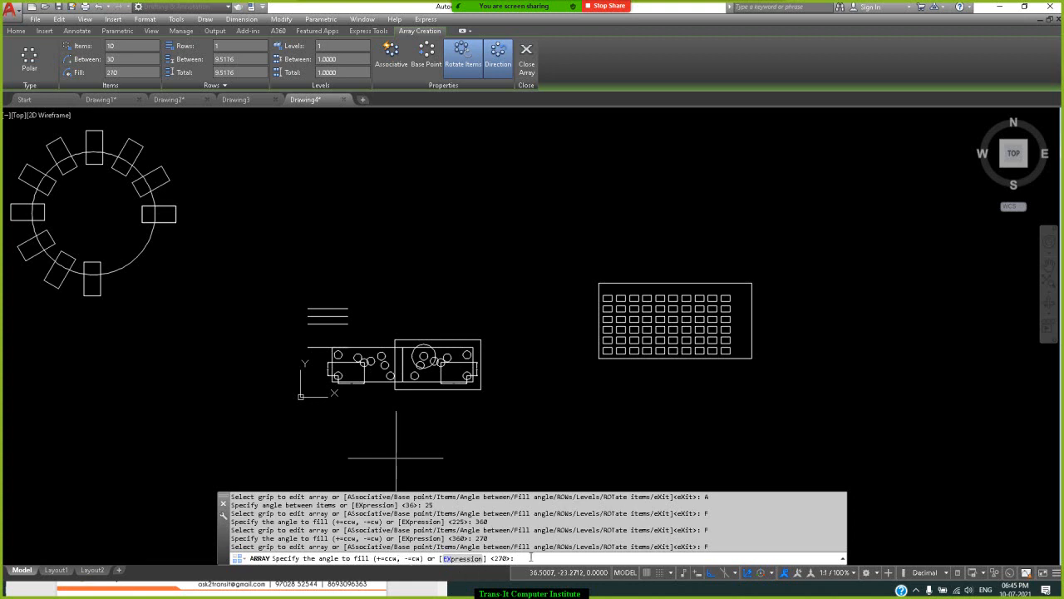
pyautogui.write('-270')
pyautogui.press('Return')
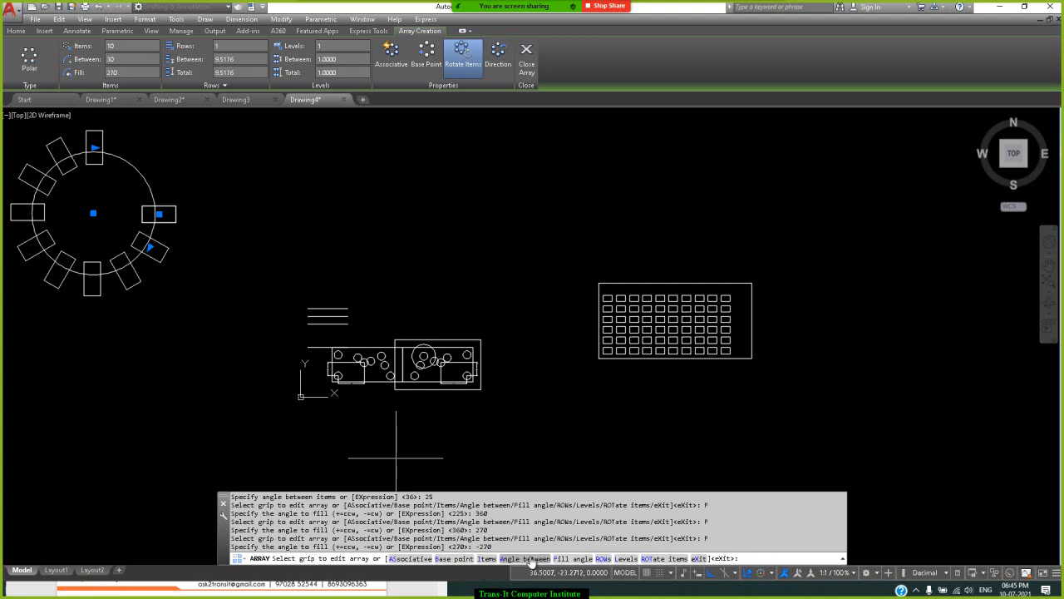
# Set the fill angle of the polar array of rectangles to 360 degrees.
pyautogui.click(576, 559)
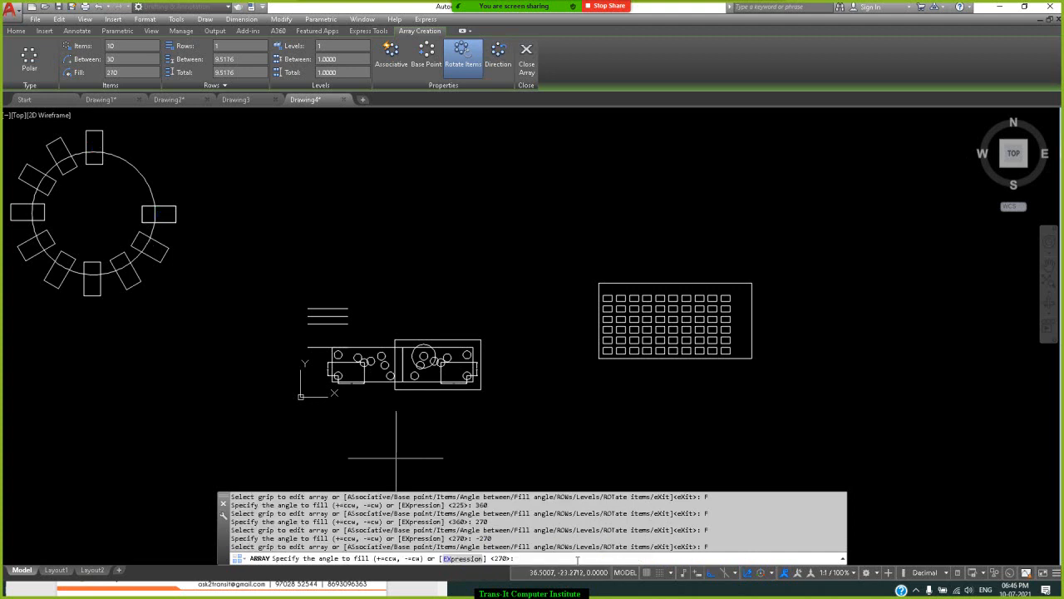
pyautogui.write('360')
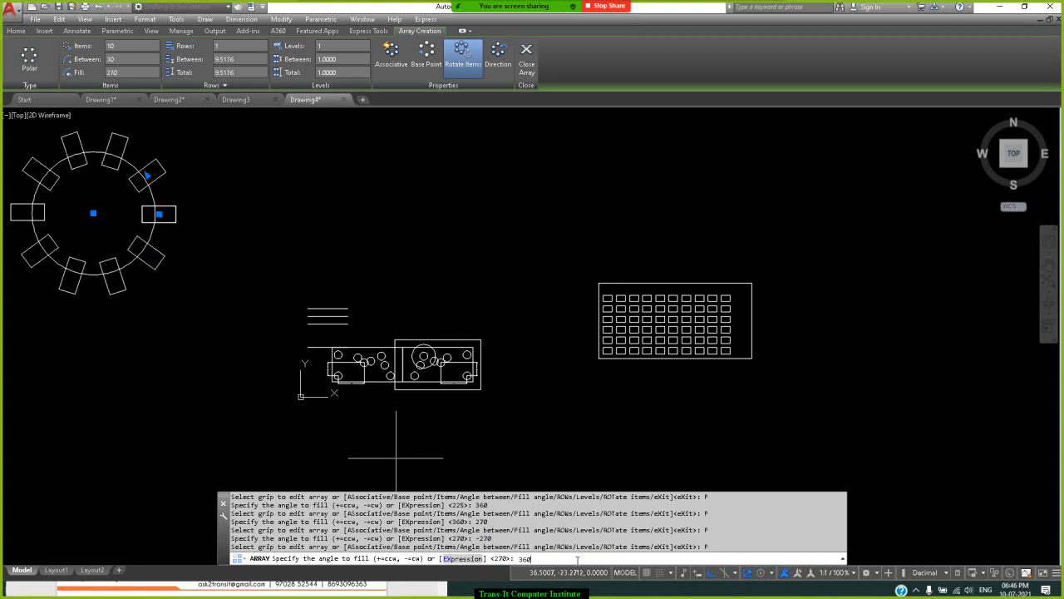
pyautogui.press('Return')
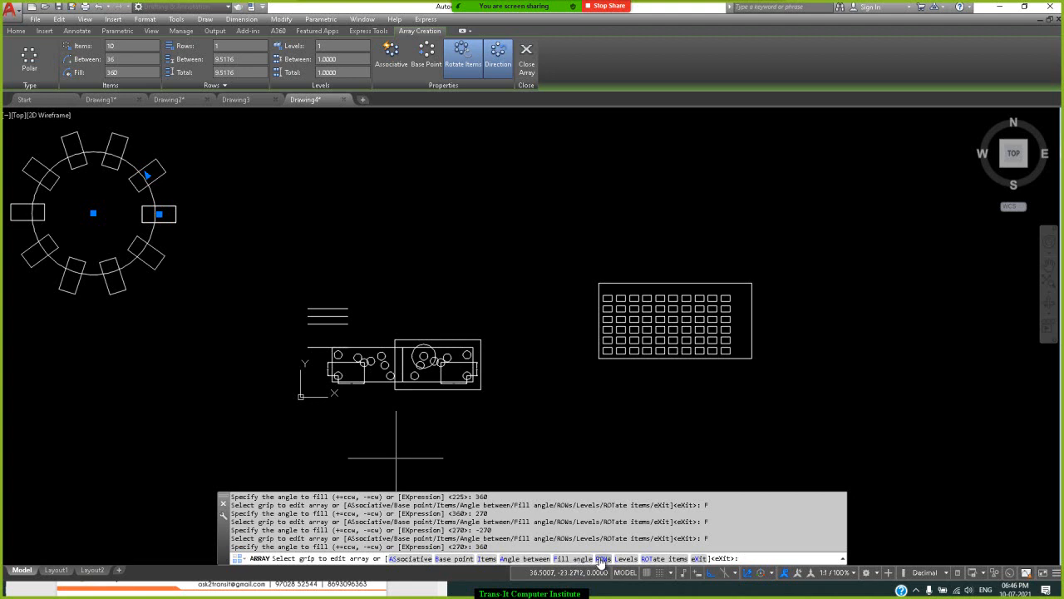
# Give the polar array 3 rows spaced 20 apart with an incrementing elevation of 10, and check it in isometric view.
pyautogui.click(602, 559)
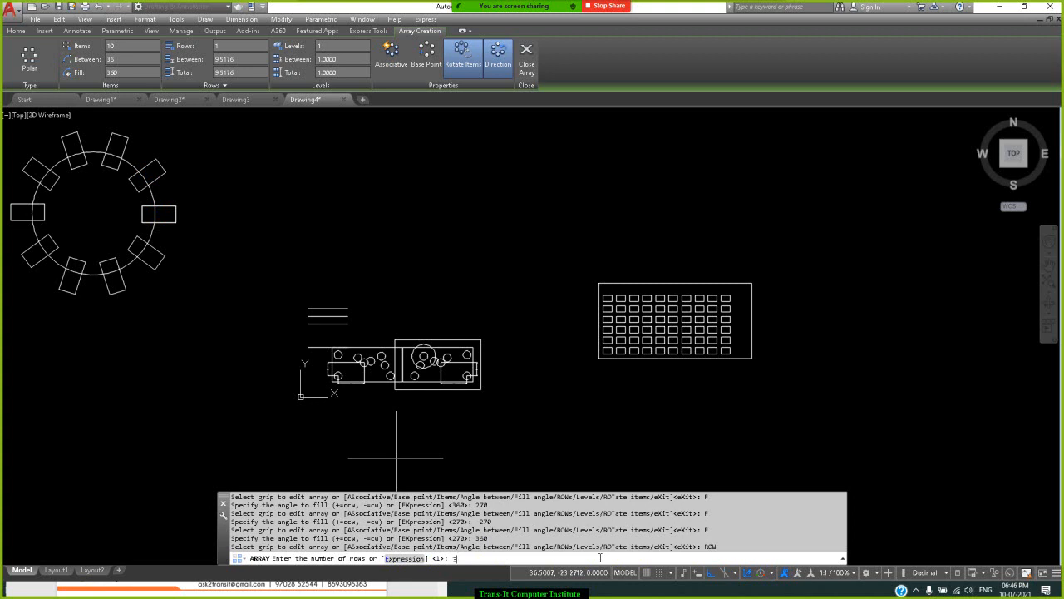
pyautogui.write('3')
pyautogui.press('Return')
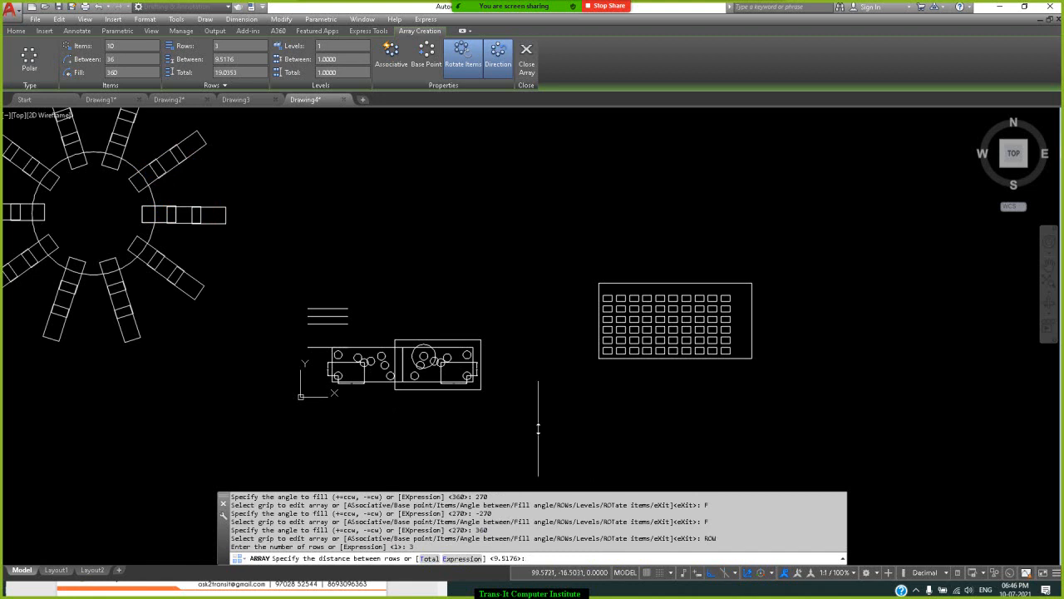
pyautogui.scroll(3, 534, 408)
pyautogui.scroll(-1, 533, 414)
pyautogui.scroll(-3, 533, 413)
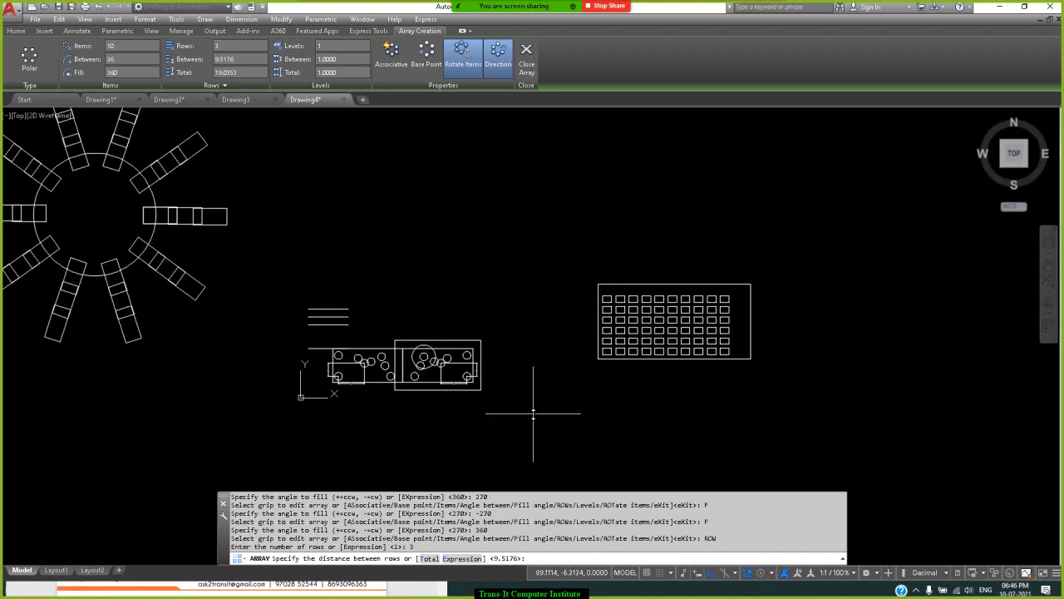
pyautogui.scroll(-3, 534, 415)
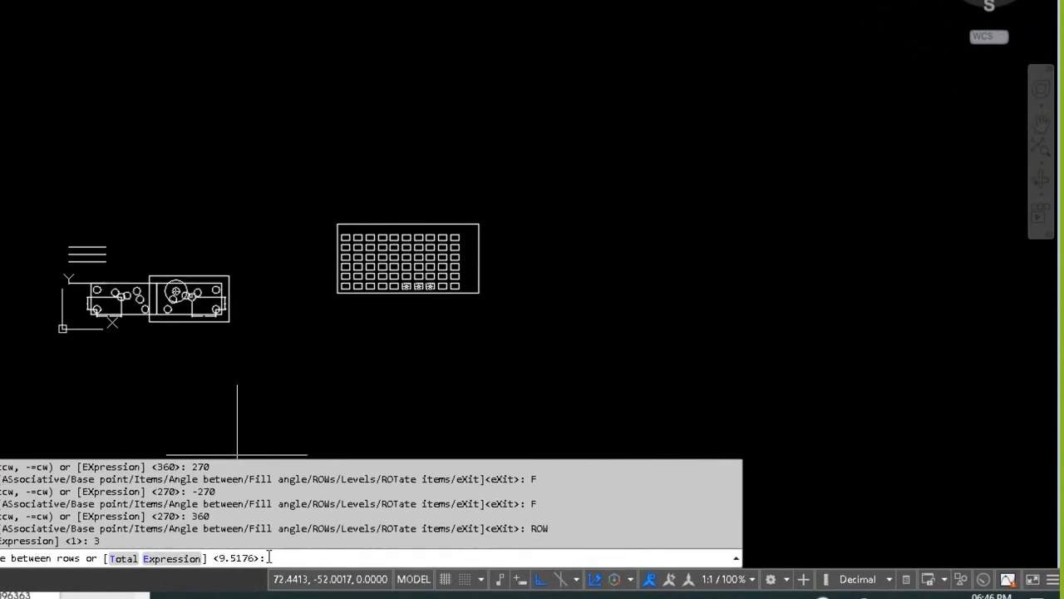
pyautogui.write('20')
pyautogui.press('Return')
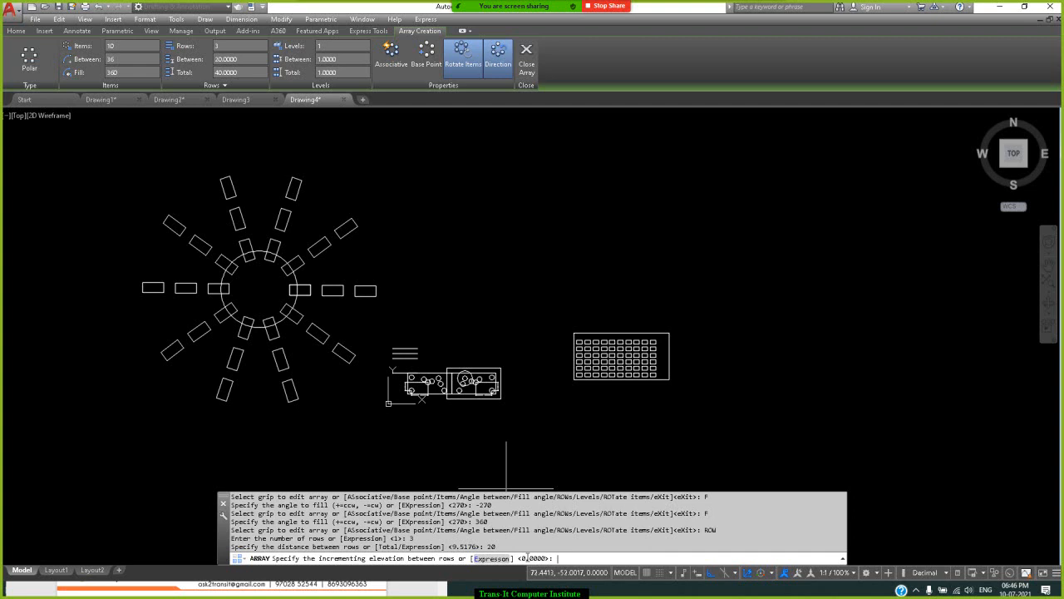
pyautogui.write('0')
pyautogui.press('Return')
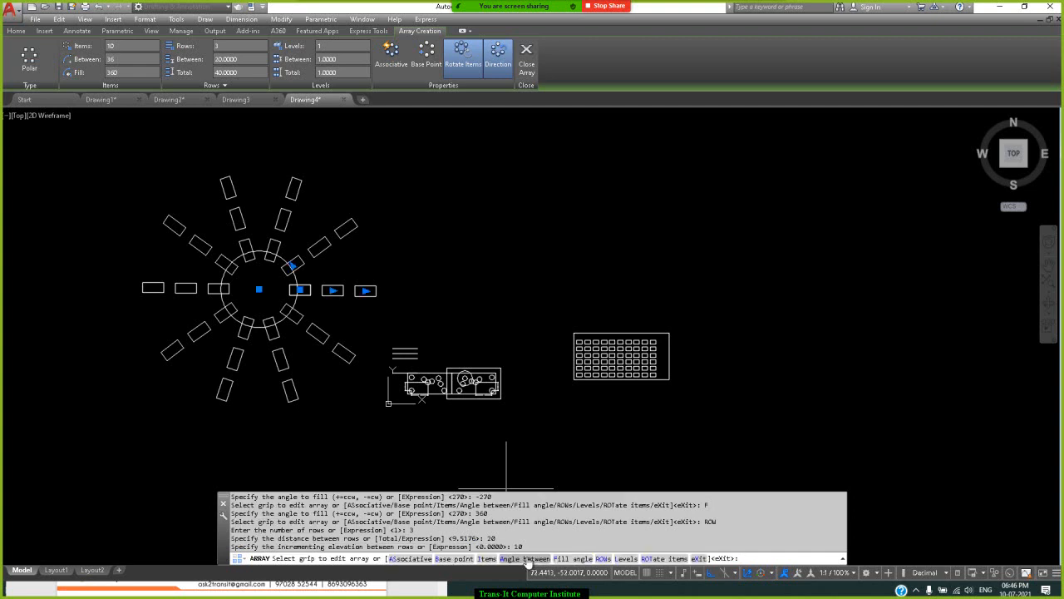
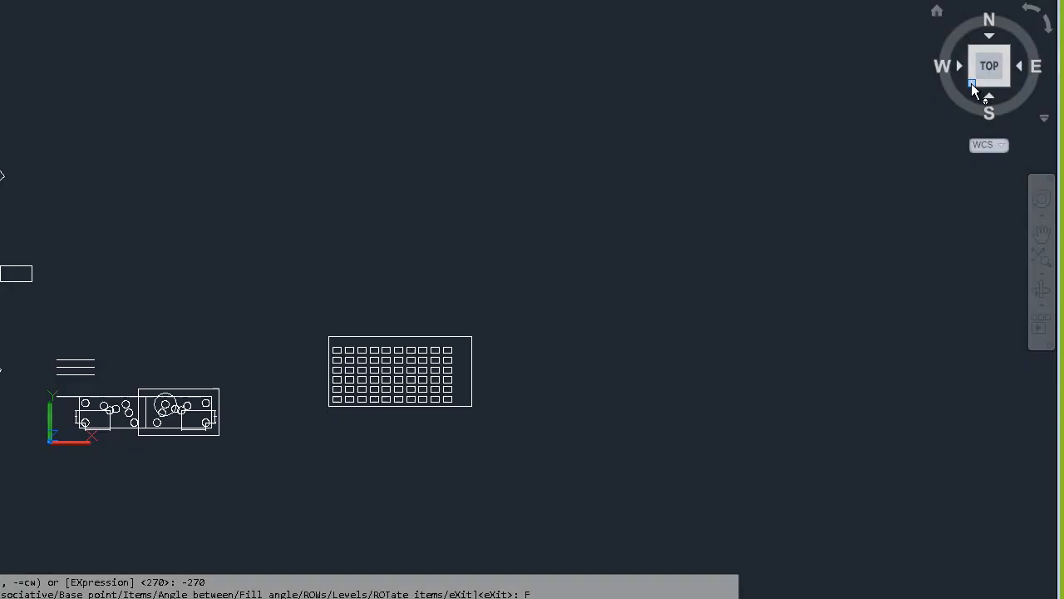
pyautogui.click(977, 98)
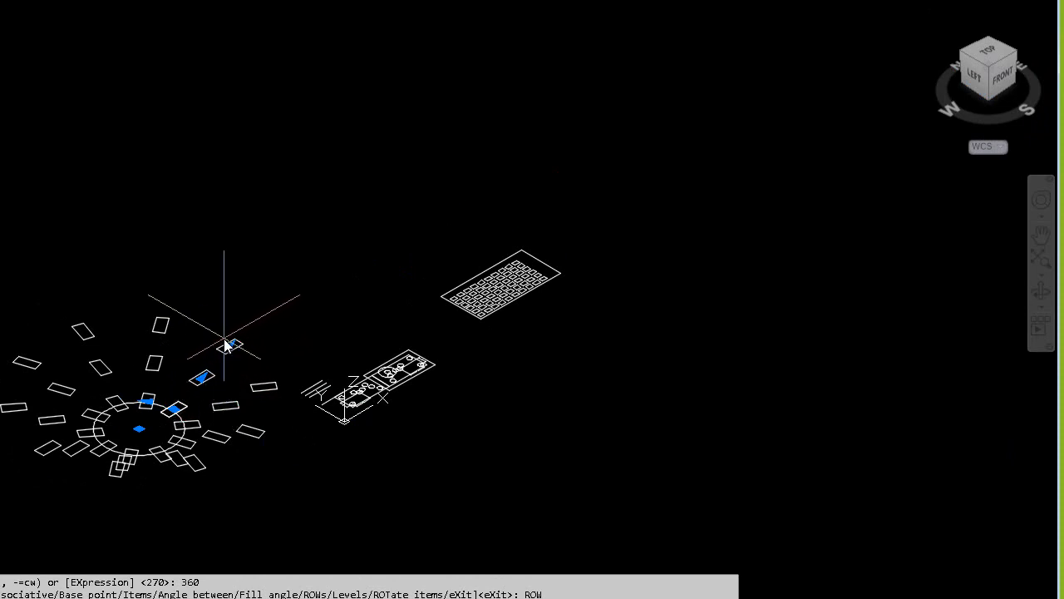
pyautogui.click(1002, 60)
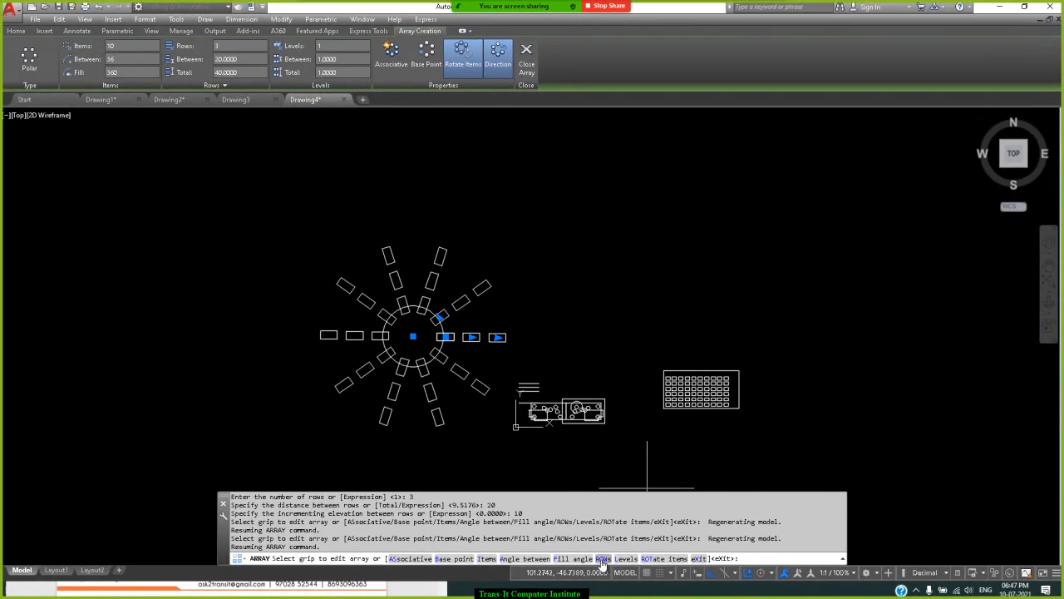
# Set the polar array to 1 row with a row distance of 10 and an incrementing elevation of 0, and finish the array.
pyautogui.click(602, 558)
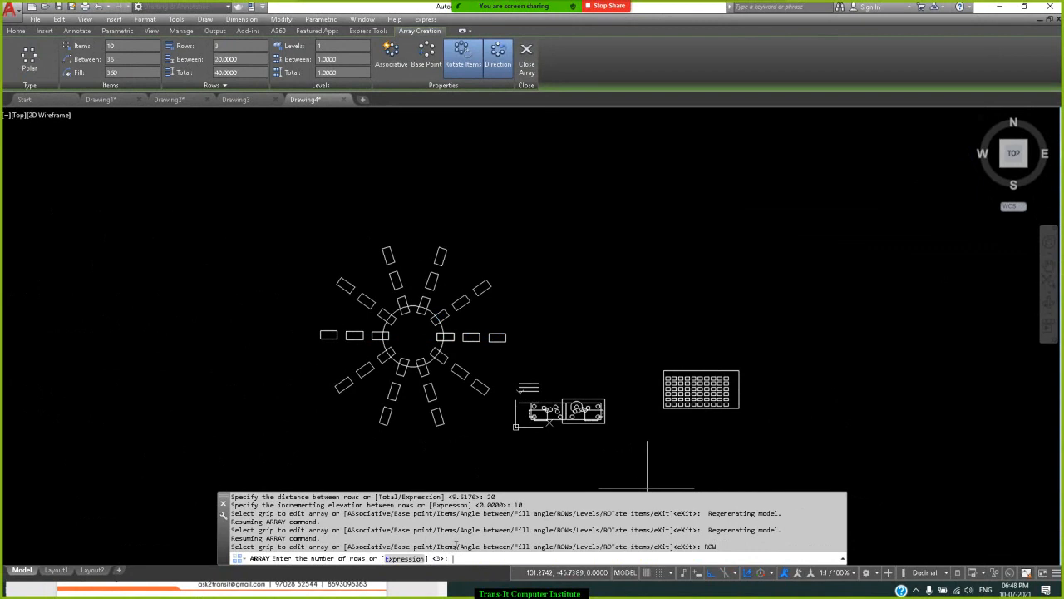
pyautogui.press('Return')
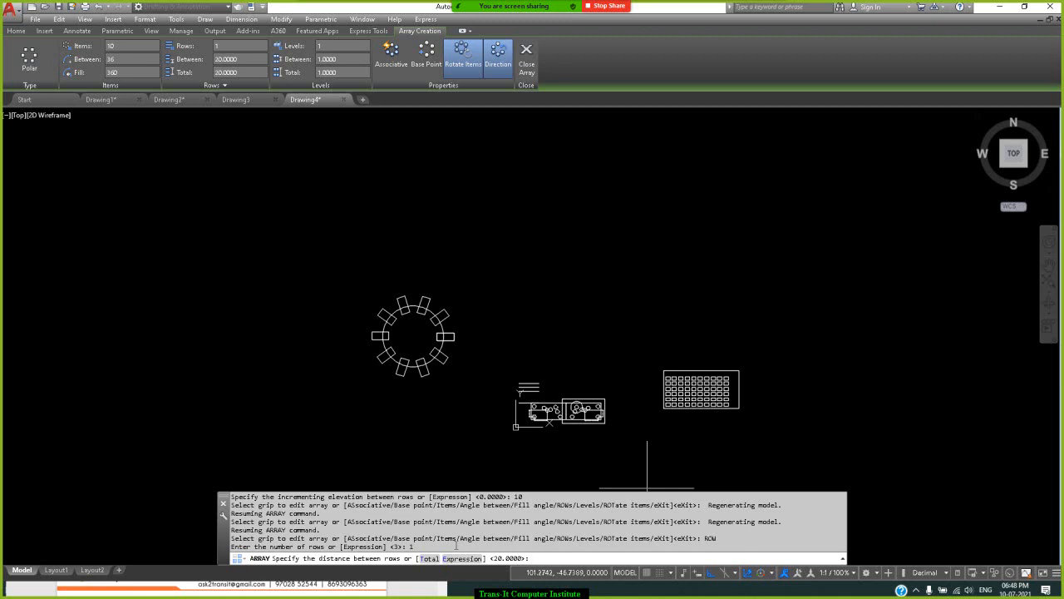
pyautogui.write('10')
pyautogui.press('Return')
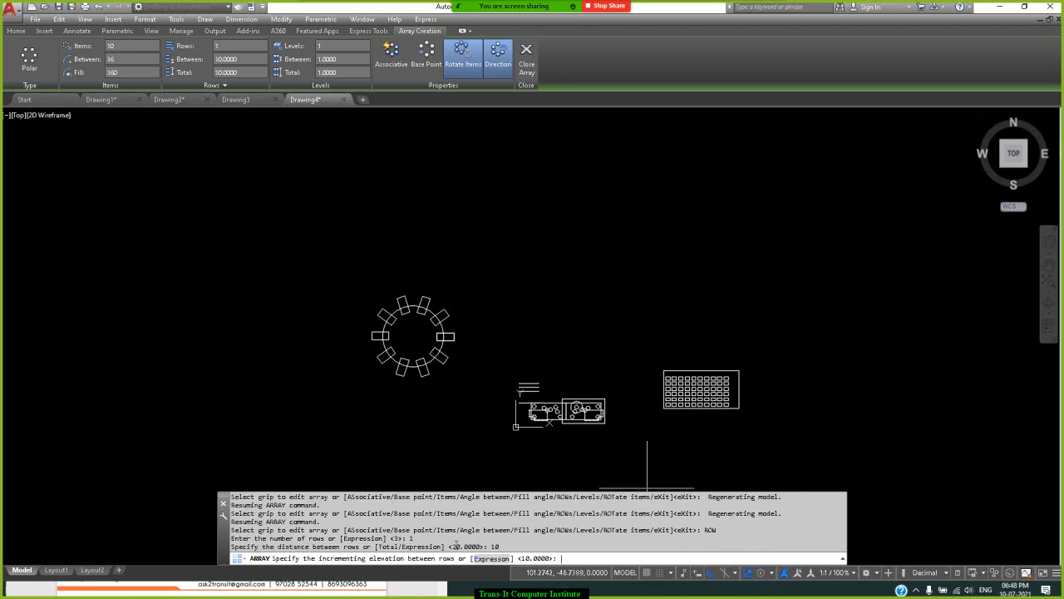
pyautogui.write('0')
pyautogui.press('Return')
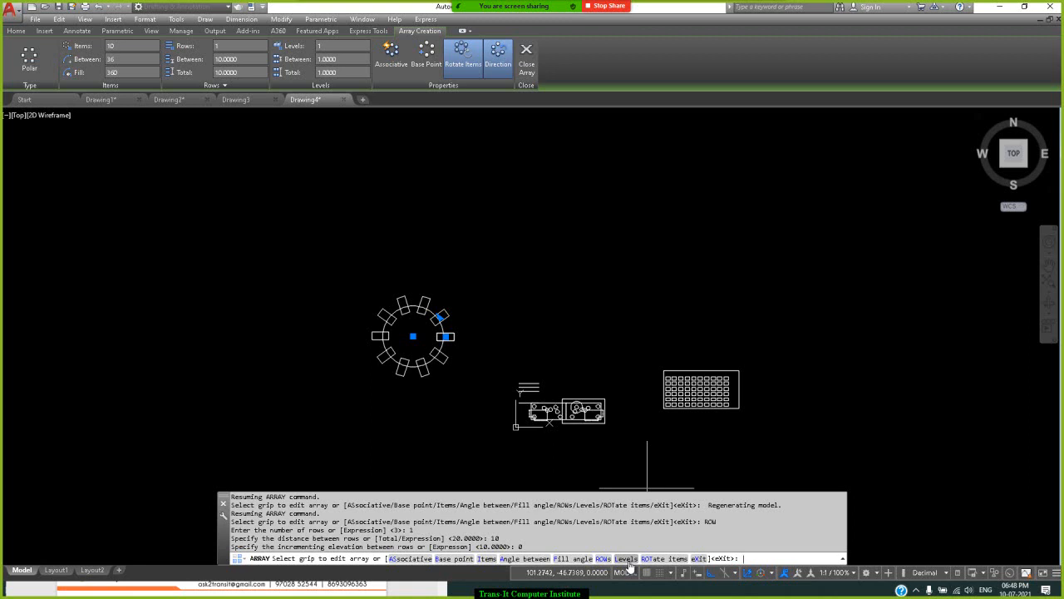
pyautogui.press('Return')
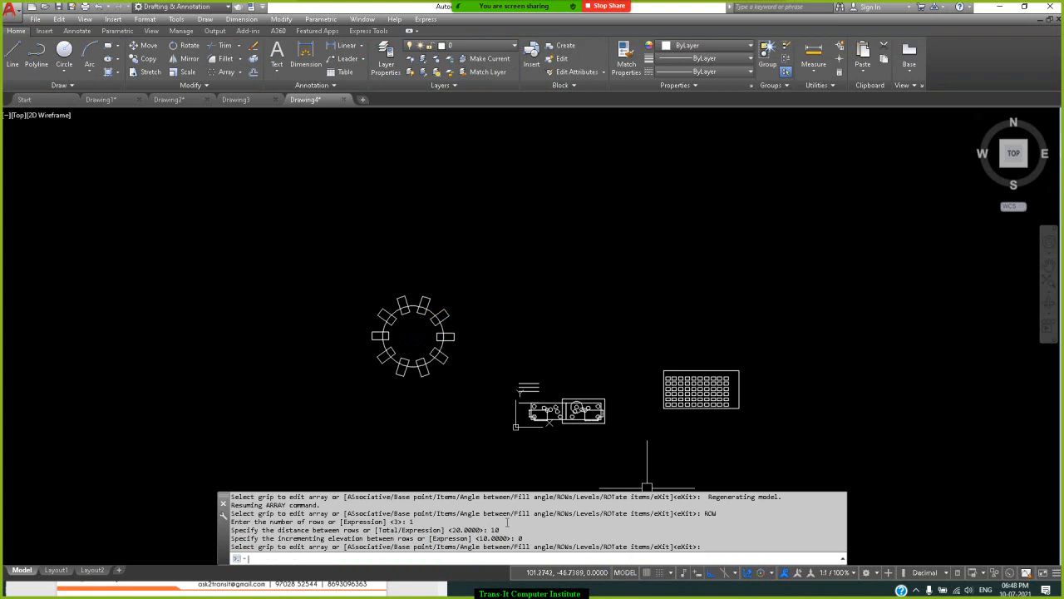
# Undo the finished polar array and start a new polar array of the small rectangle around the large circle's center.
pyautogui.hotkey('ctrl', 'z')
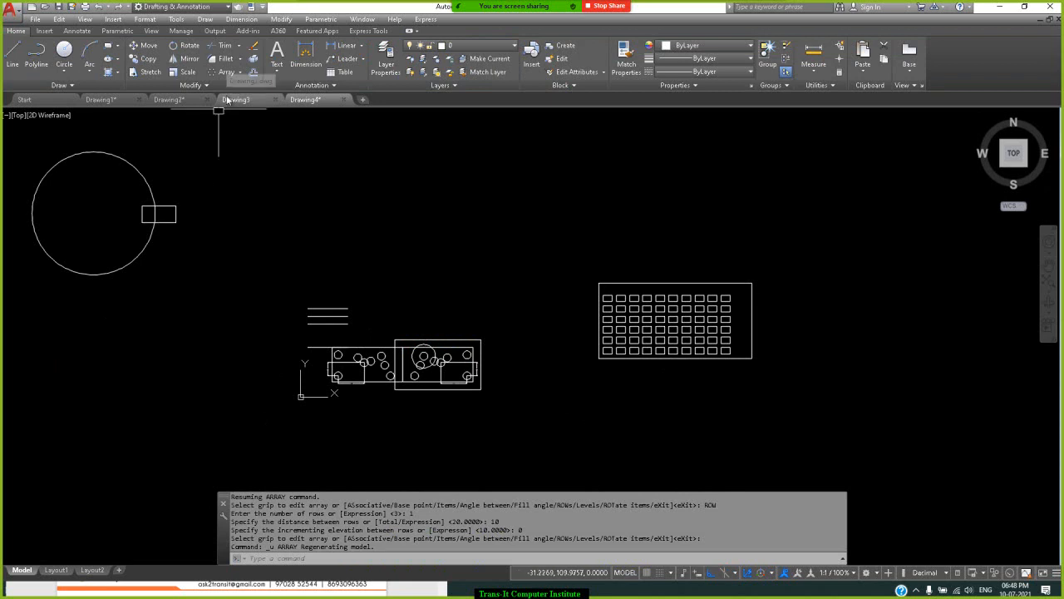
pyautogui.click(226, 71)
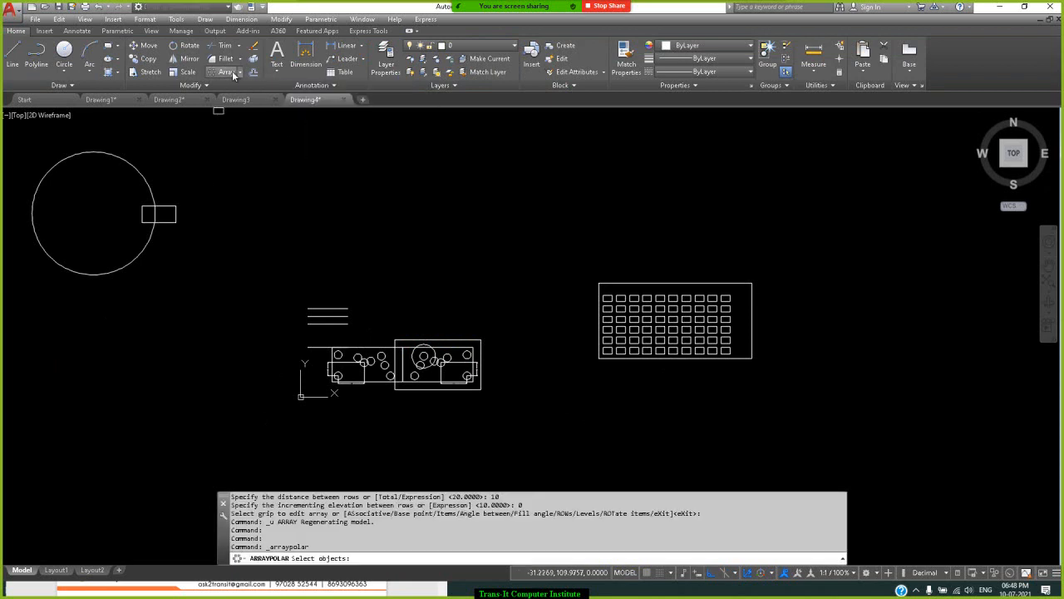
pyautogui.click(178, 211)
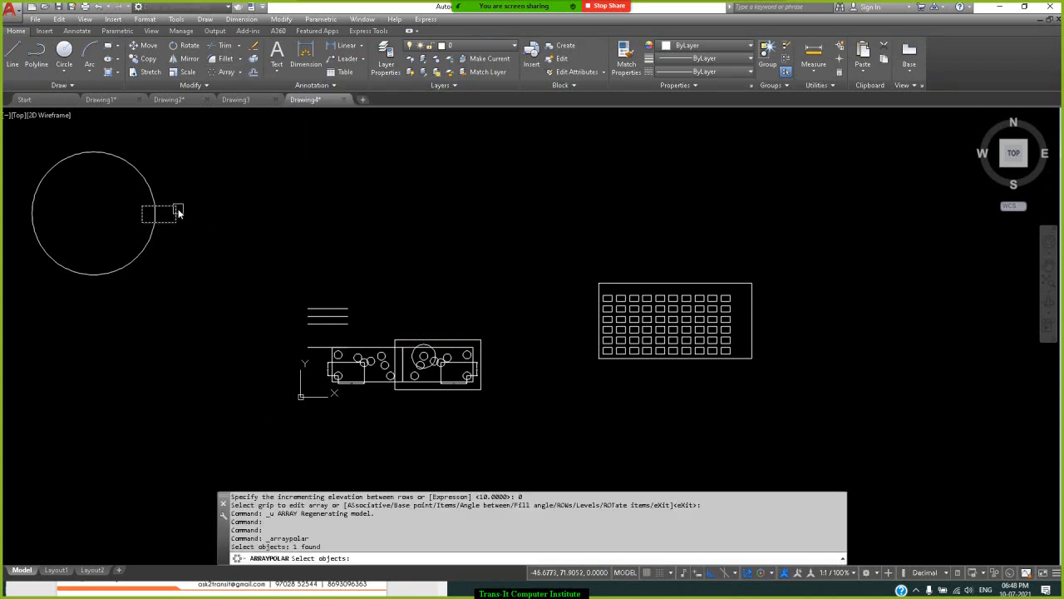
pyautogui.press('Return')
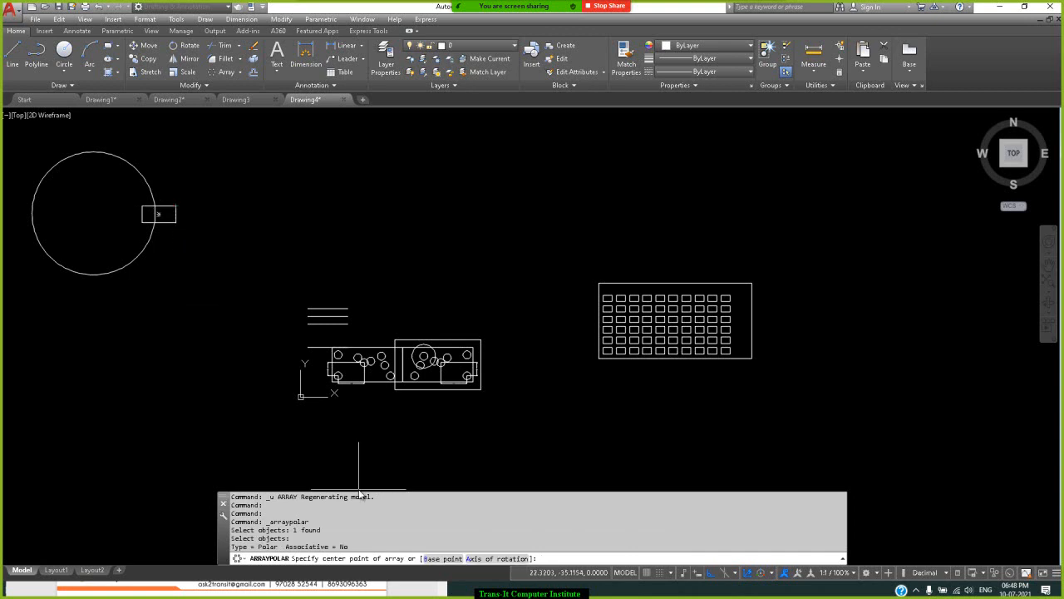
pyautogui.click(95, 215)
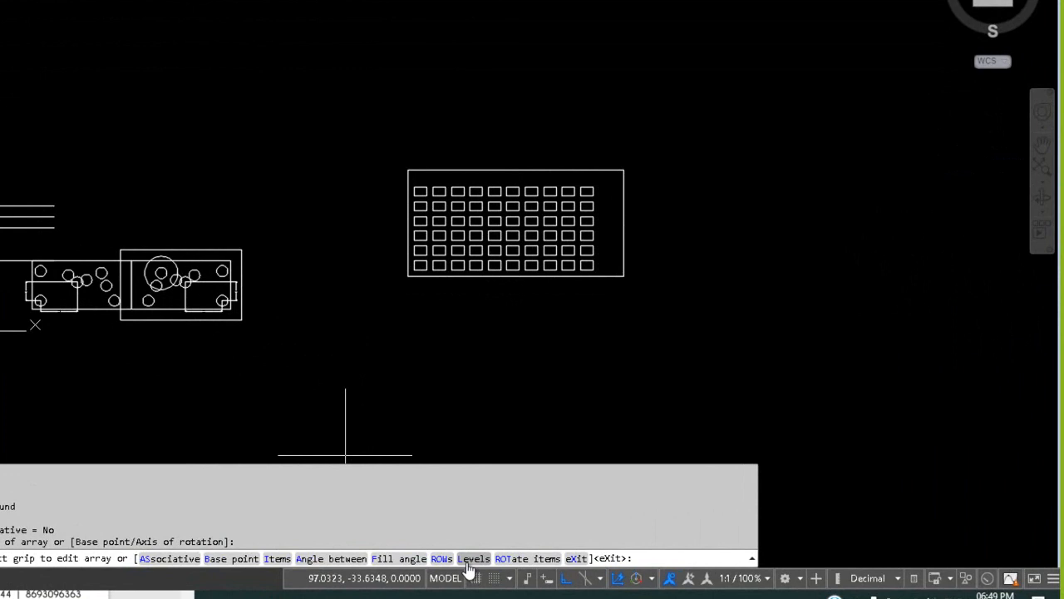
# Give the polar array 3 levels with a distance of 10 between them, and view it in SW isometric.
pyautogui.click(472, 560)
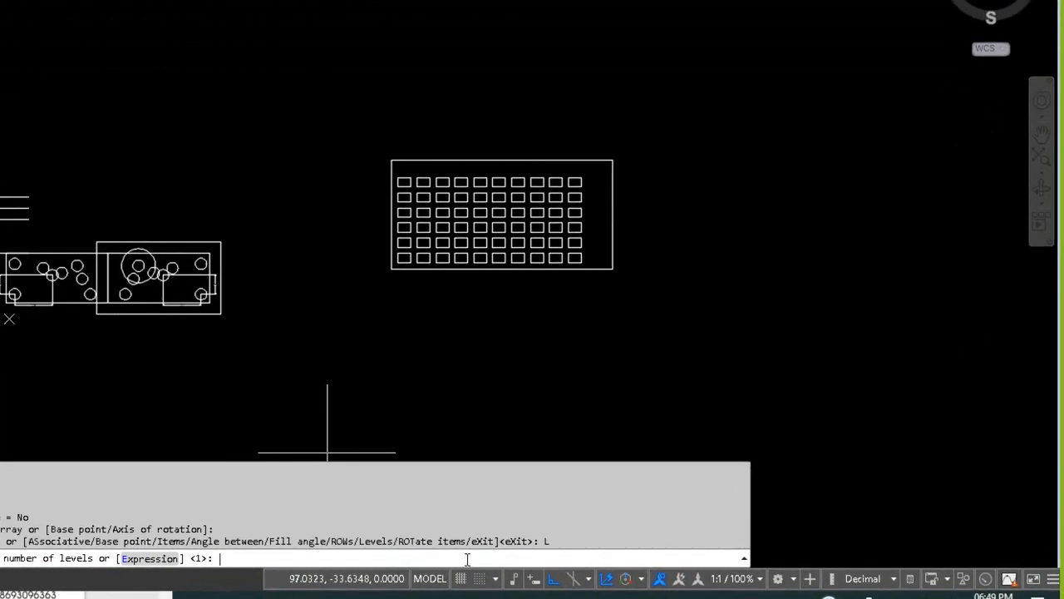
pyautogui.write('3')
pyautogui.press('Return')
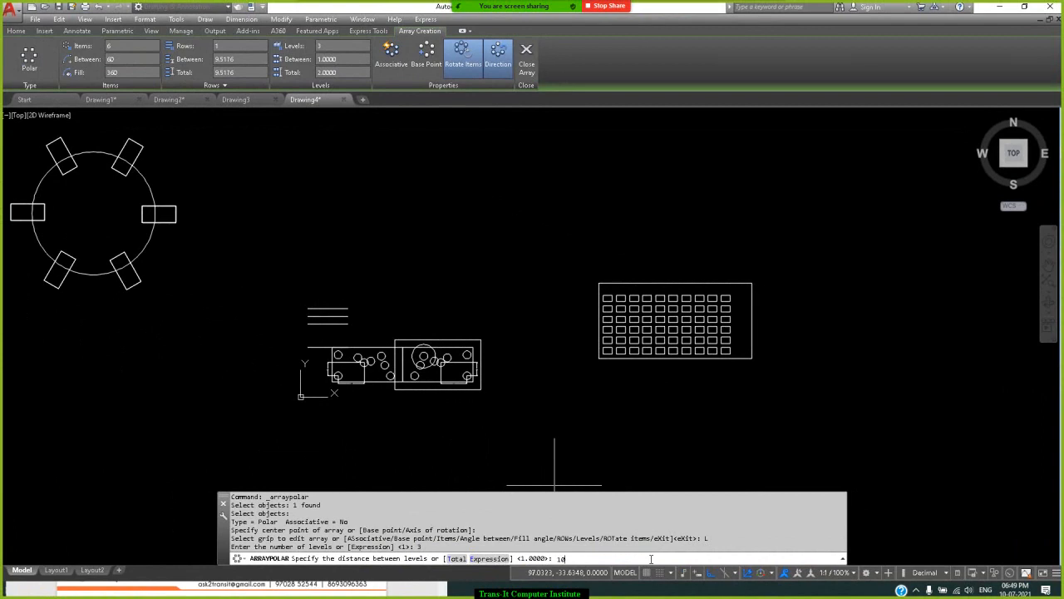
pyautogui.press('Return')
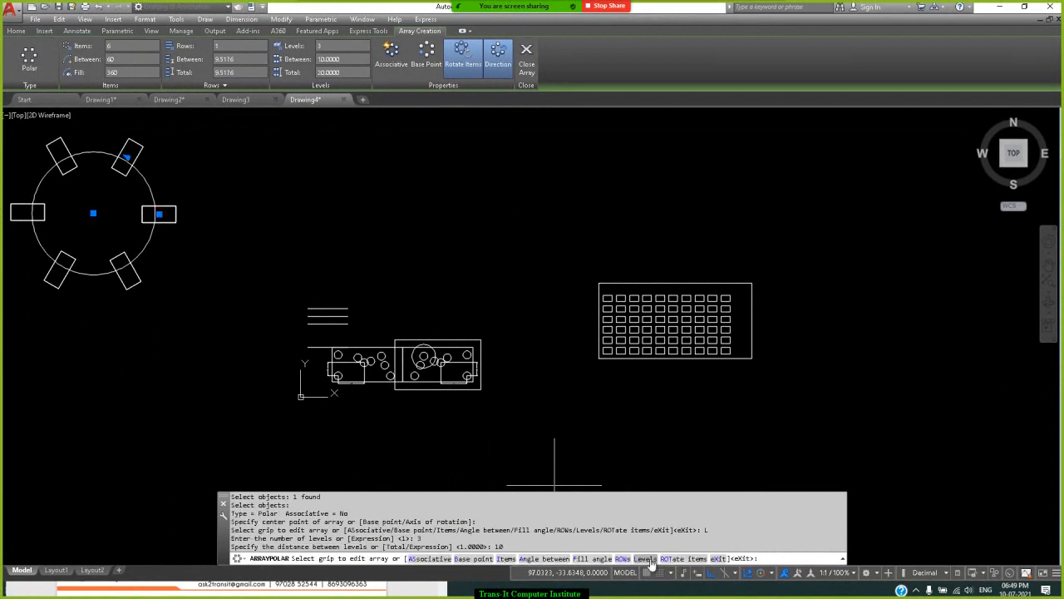
pyautogui.click(1003, 168)
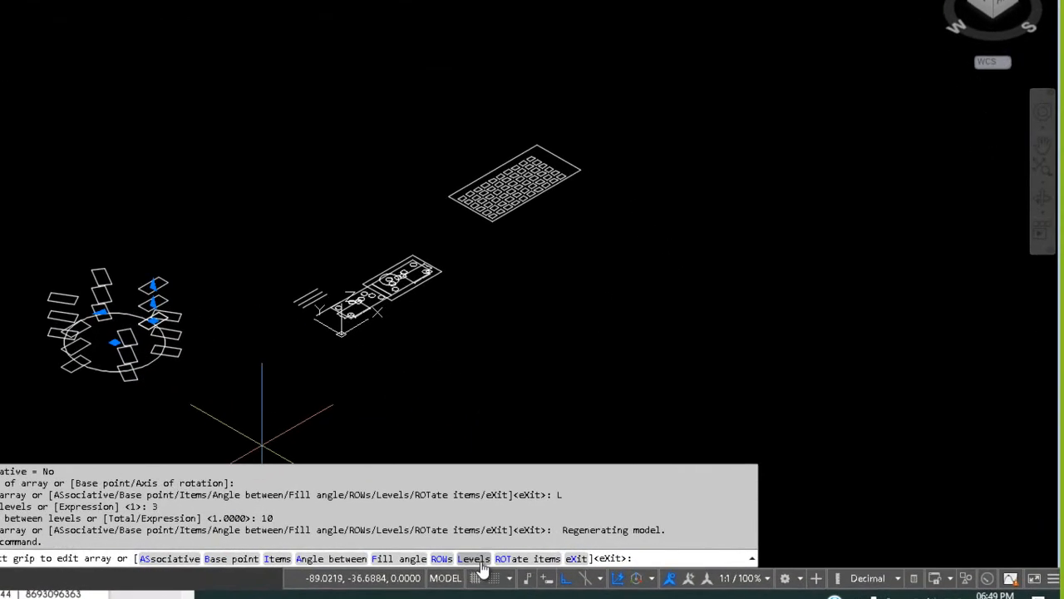
# Set the polar array to 1 level with a level distance of 5.
pyautogui.click(474, 558)
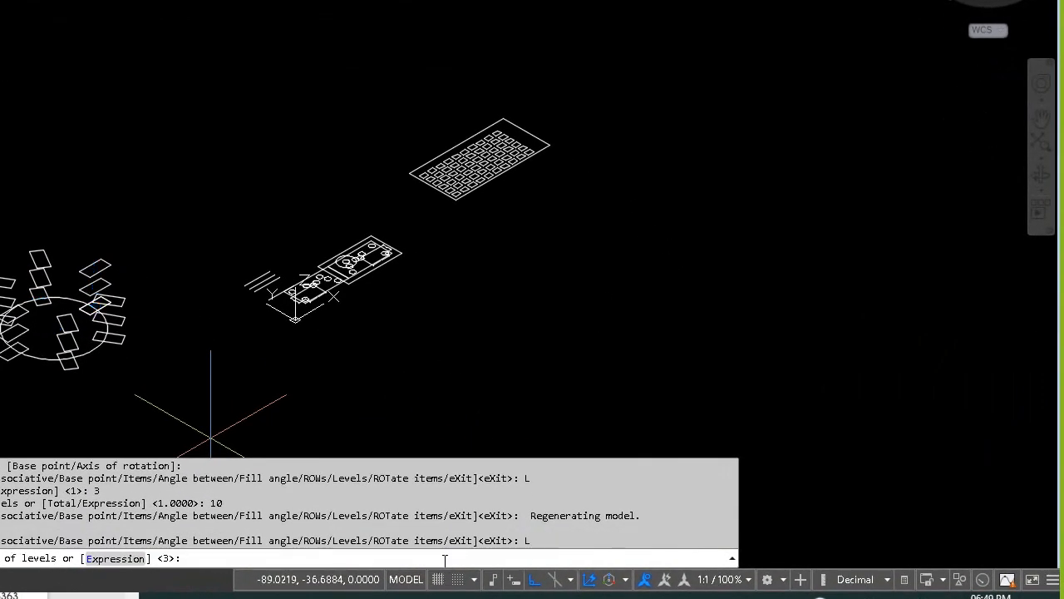
pyautogui.press('Return')
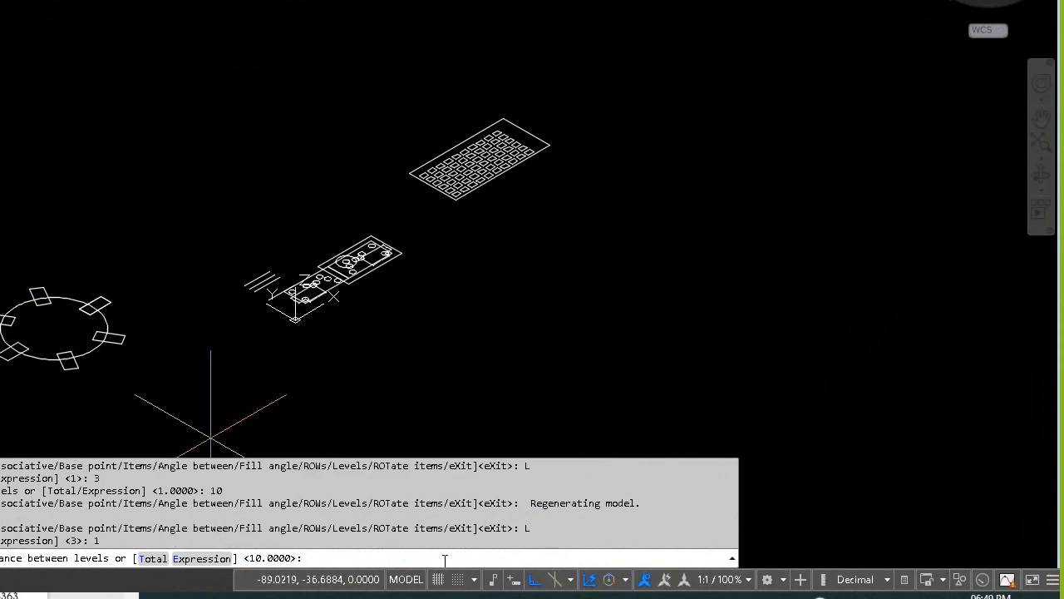
pyautogui.press('Return')
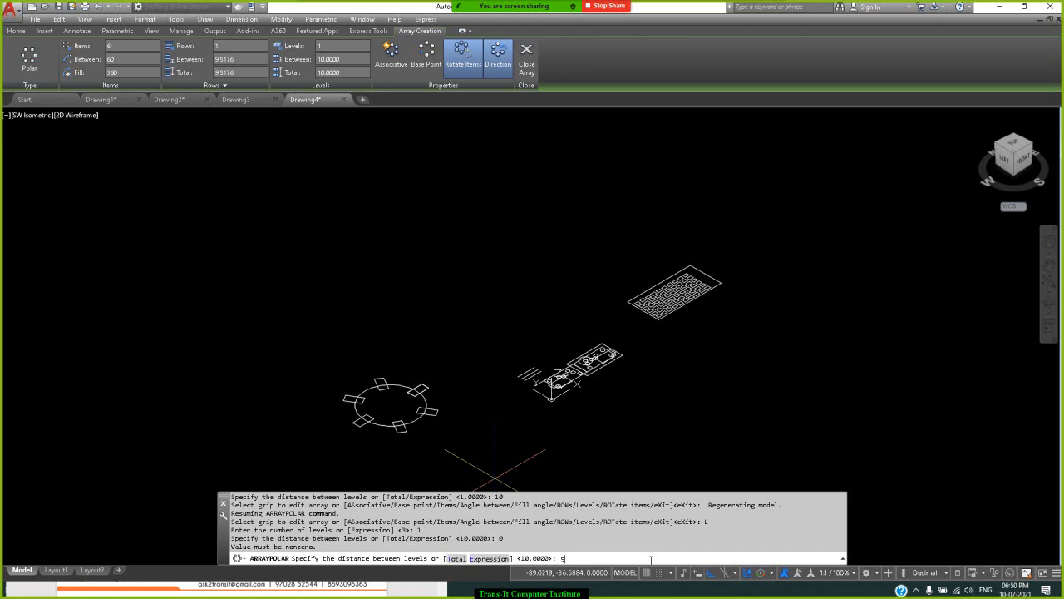
pyautogui.press('Return')
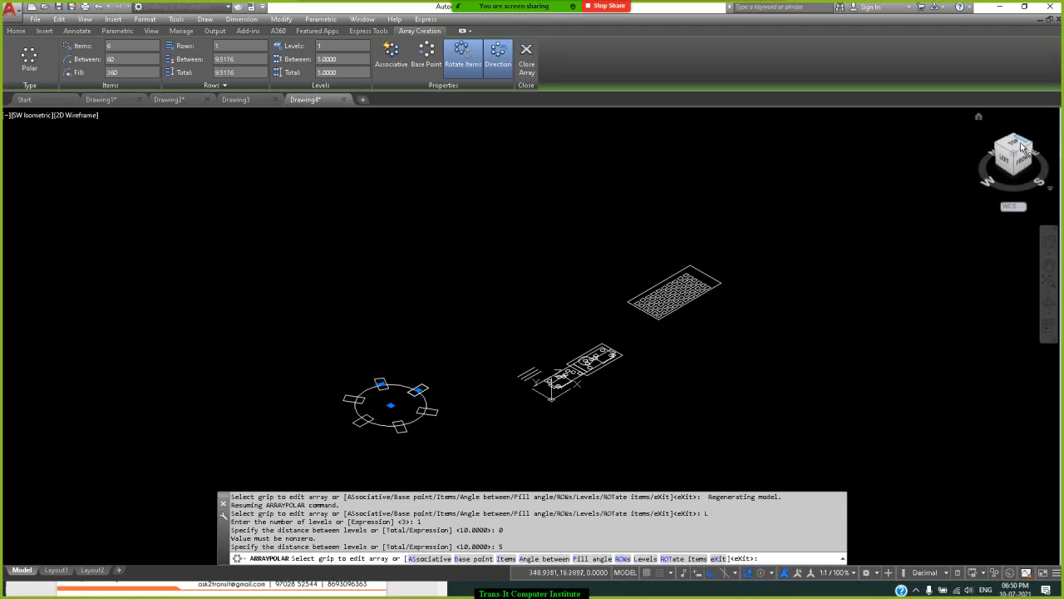
# Return to the top view and turn off the rotation of the polar array's items.
pyautogui.click(1020, 148)
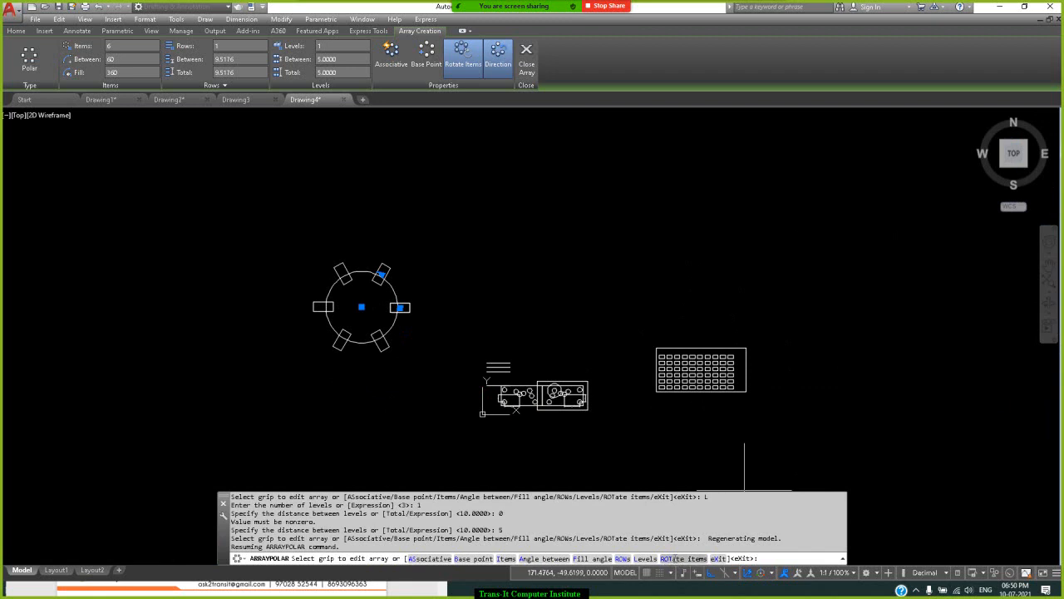
pyautogui.click(673, 558)
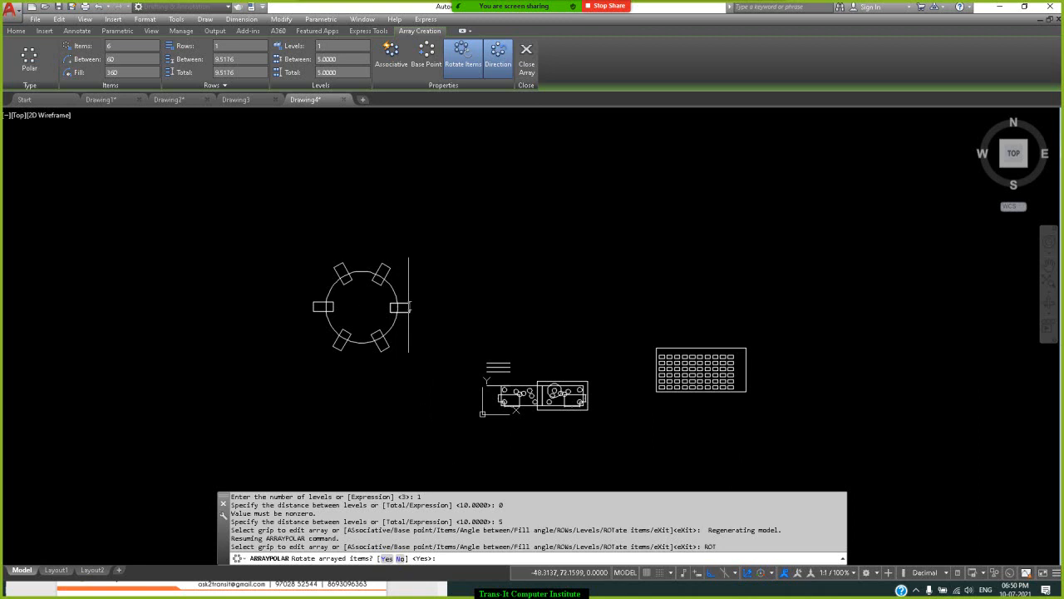
pyautogui.click(401, 559)
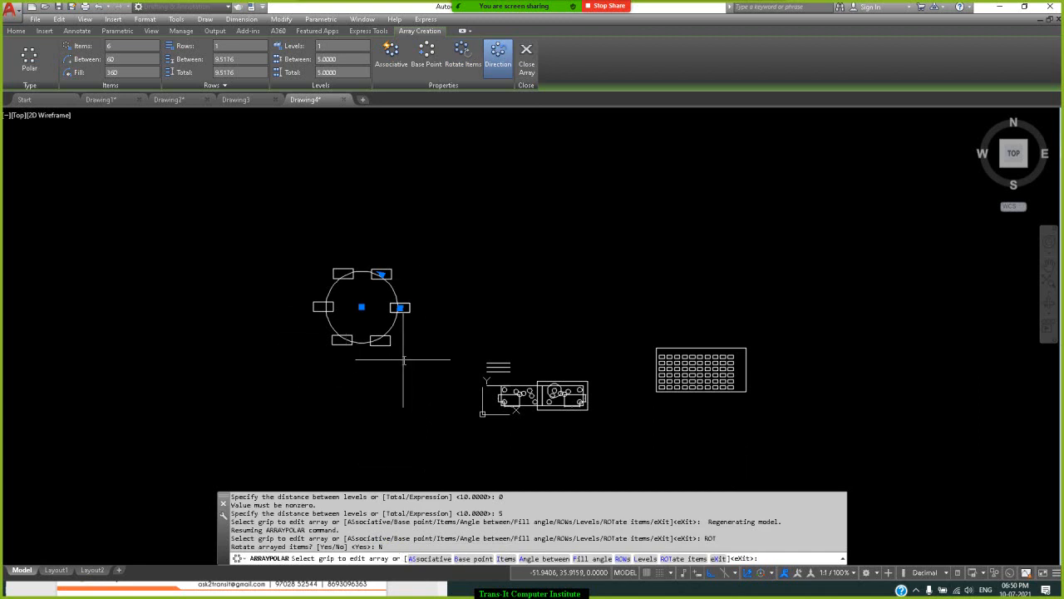
# Turn the rotation of the polar array's items back on and finish the array.
pyautogui.click(684, 557)
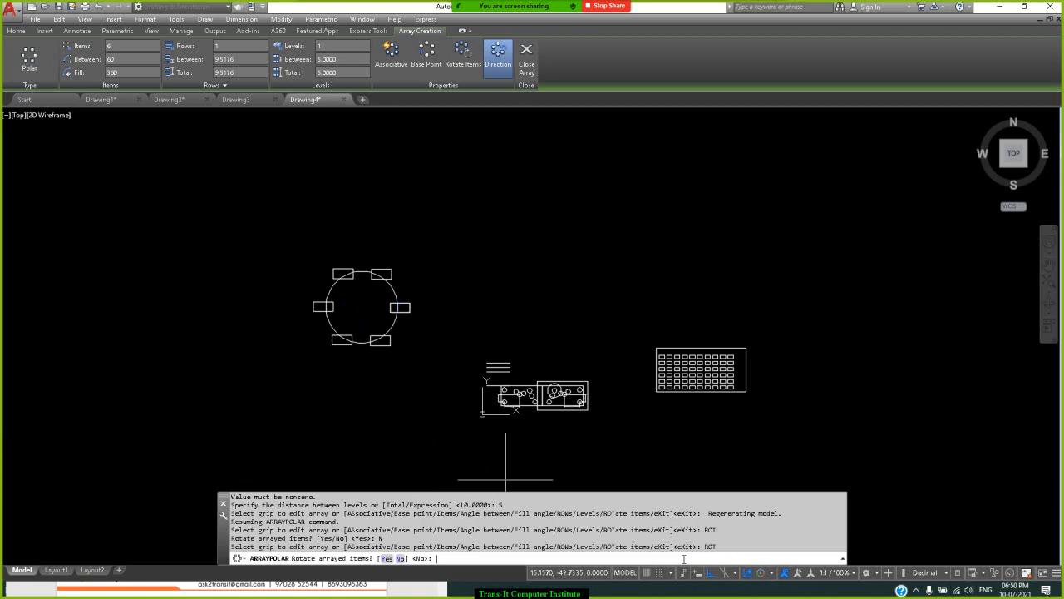
pyautogui.click(387, 558)
pyautogui.click(386, 558)
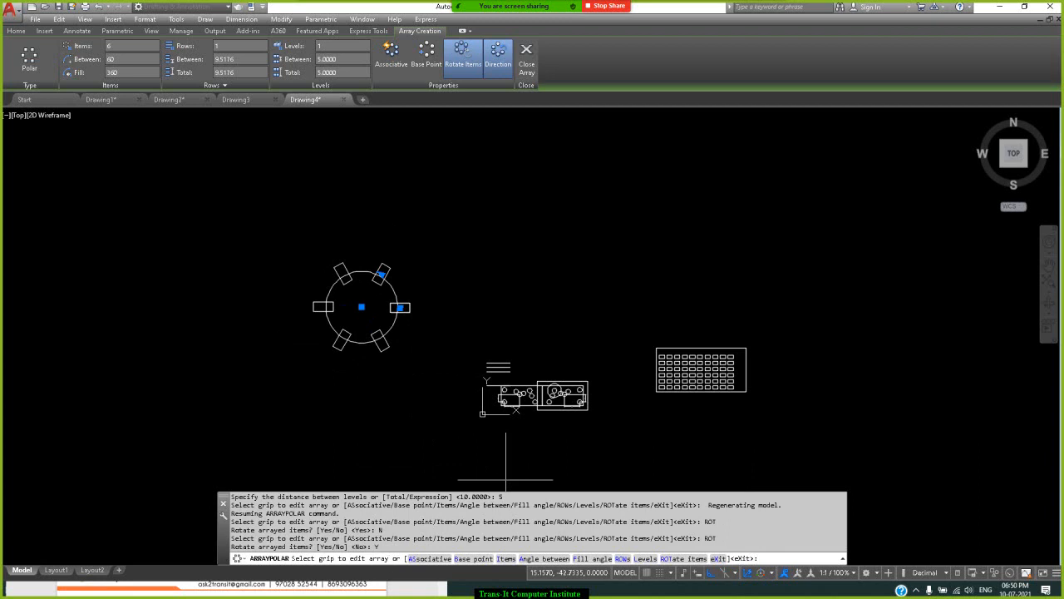
pyautogui.click(716, 560)
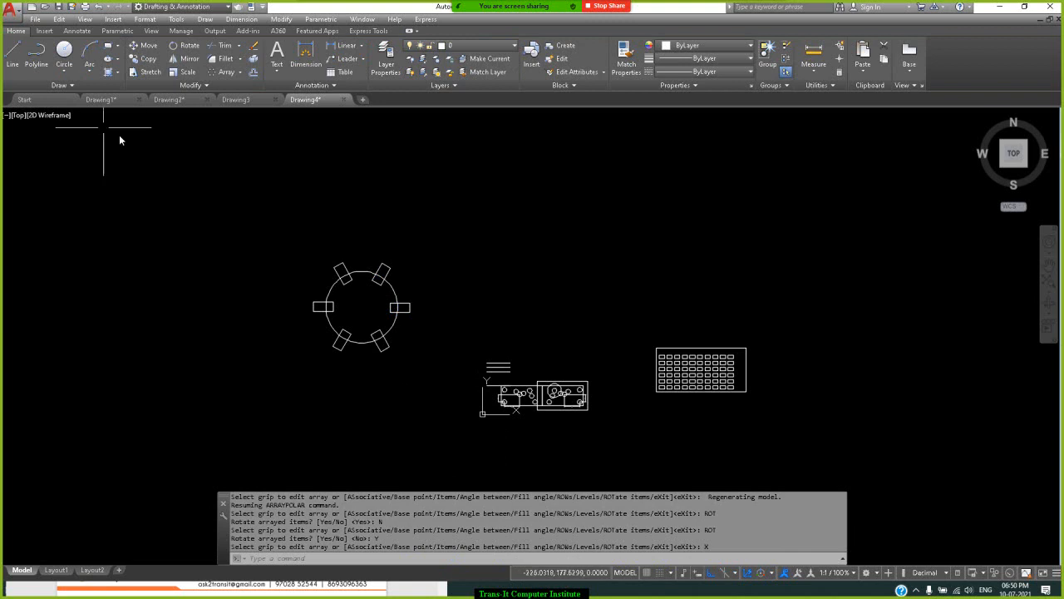
# Draw an open, wavy fit-point spline that starts left of the polar array, passes above it and ends to its right.
pyautogui.click(73, 85)
pyautogui.click(9, 100)
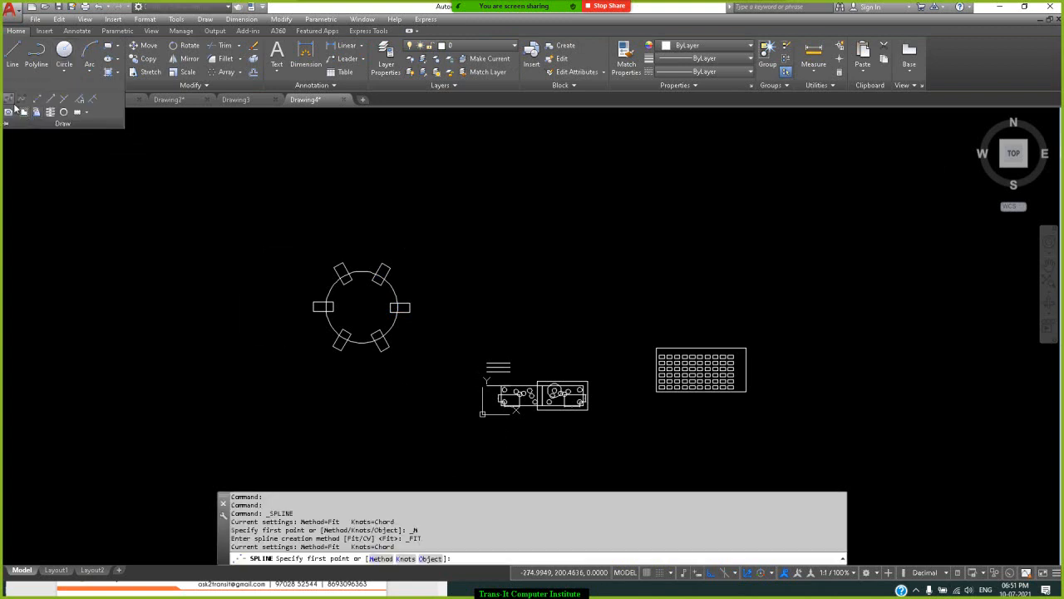
pyautogui.click(174, 280)
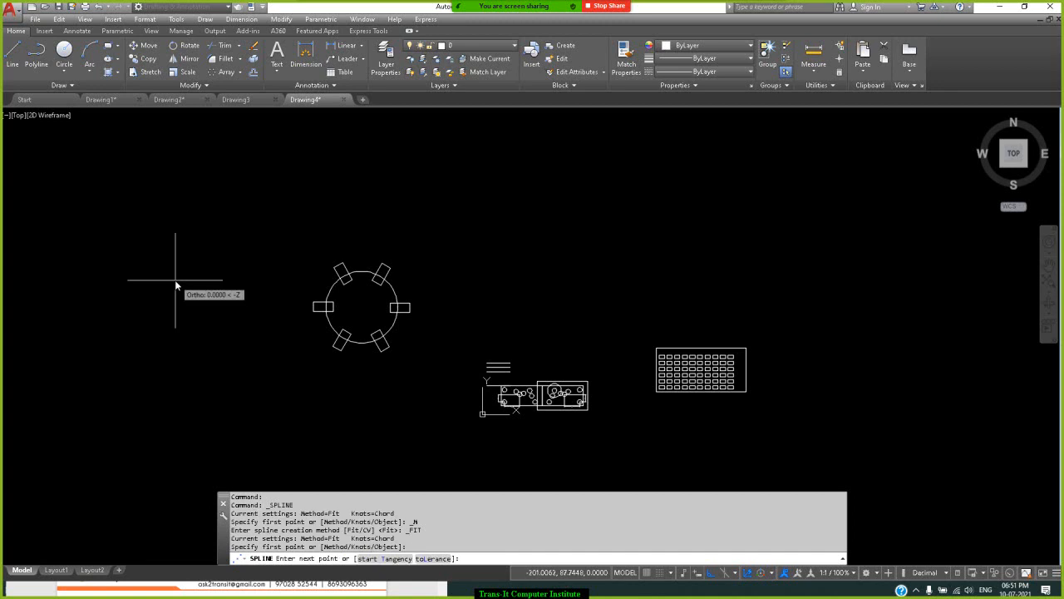
pyautogui.click(279, 197)
pyautogui.click(280, 192)
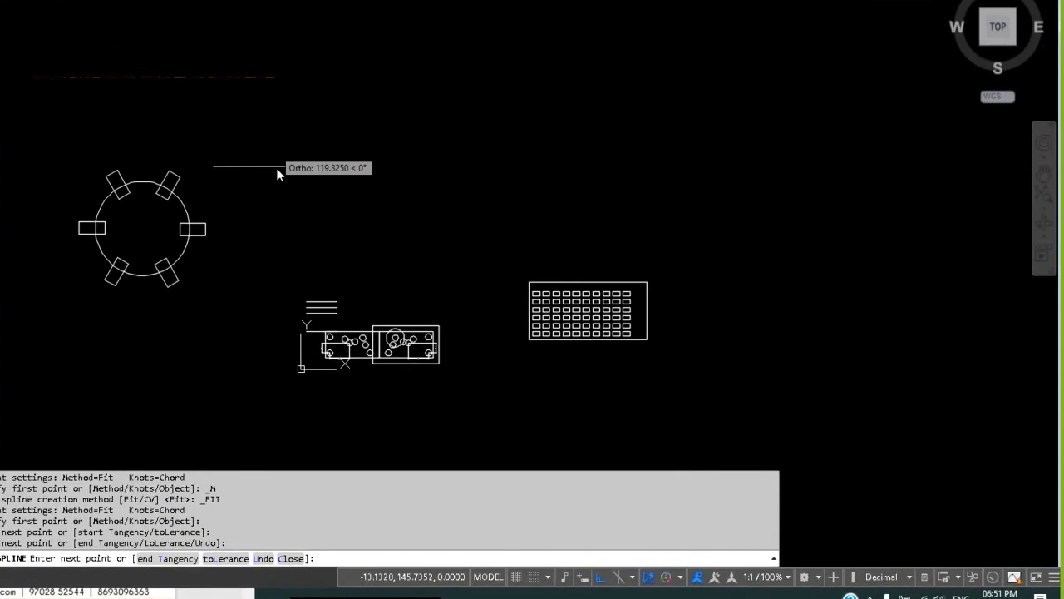
pyautogui.click(164, 129)
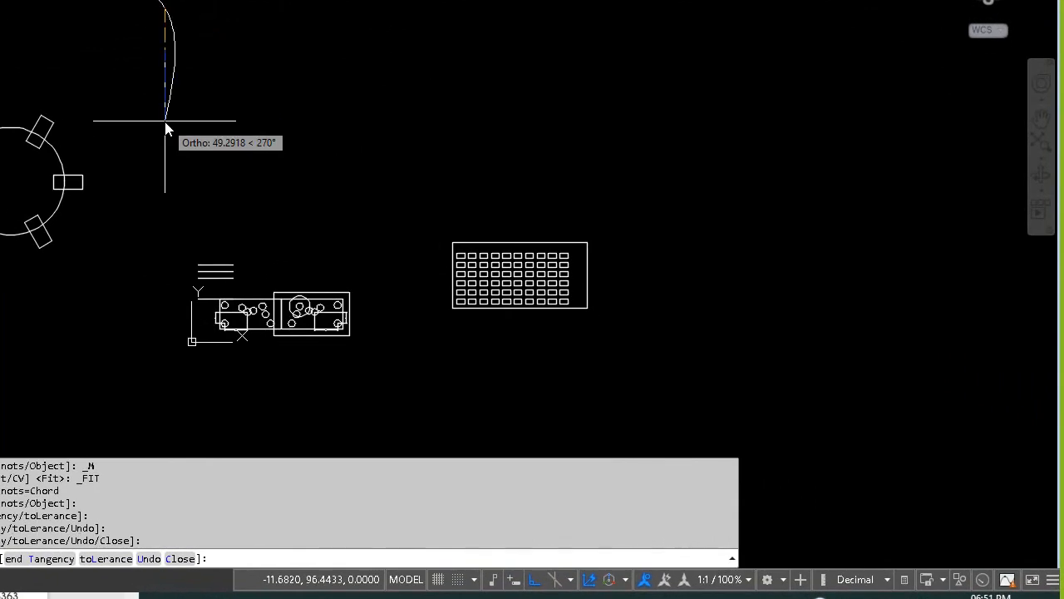
pyautogui.click(338, 150)
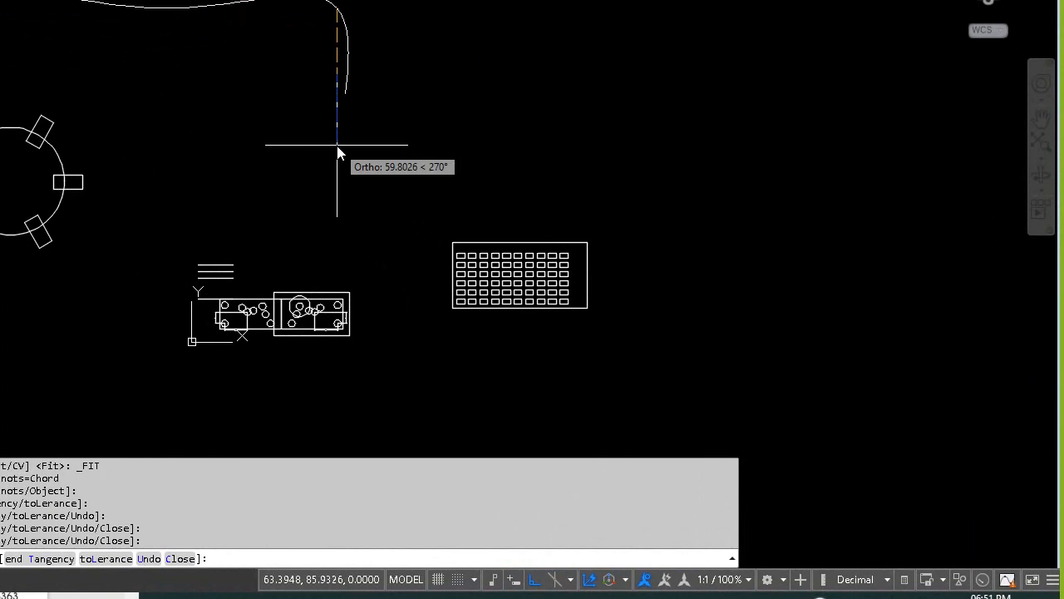
pyautogui.click(338, 154)
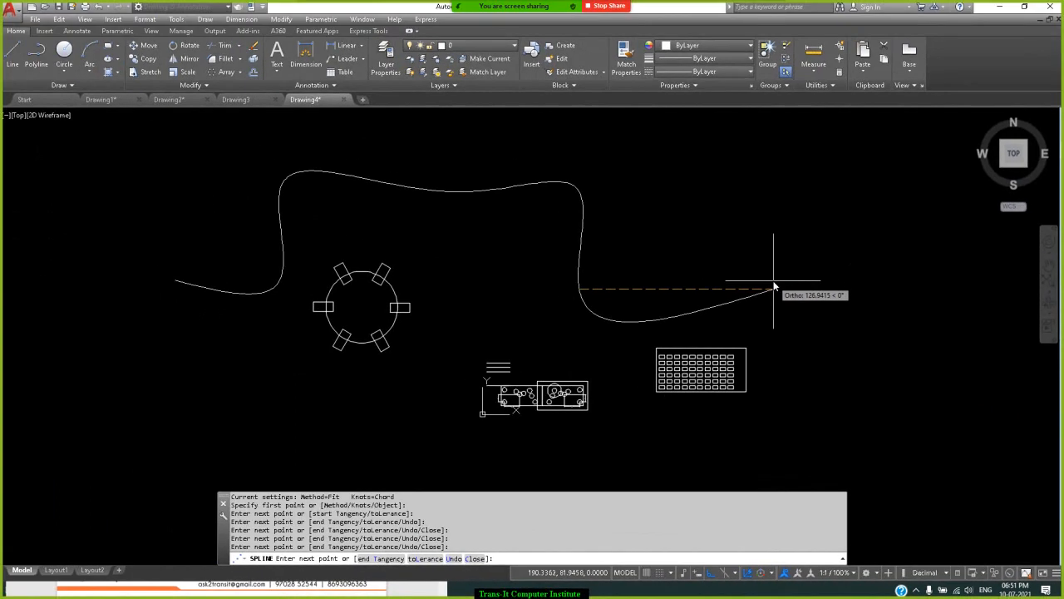
pyautogui.press('Return')
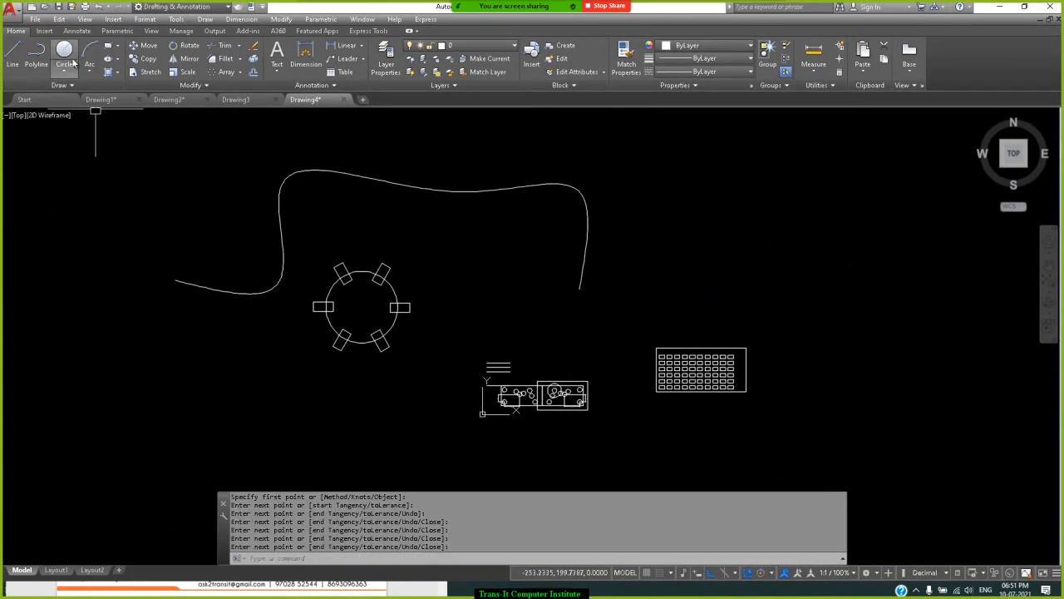
# Draw a small upright rectangle around the left start point of the spline.
pyautogui.click(108, 47)
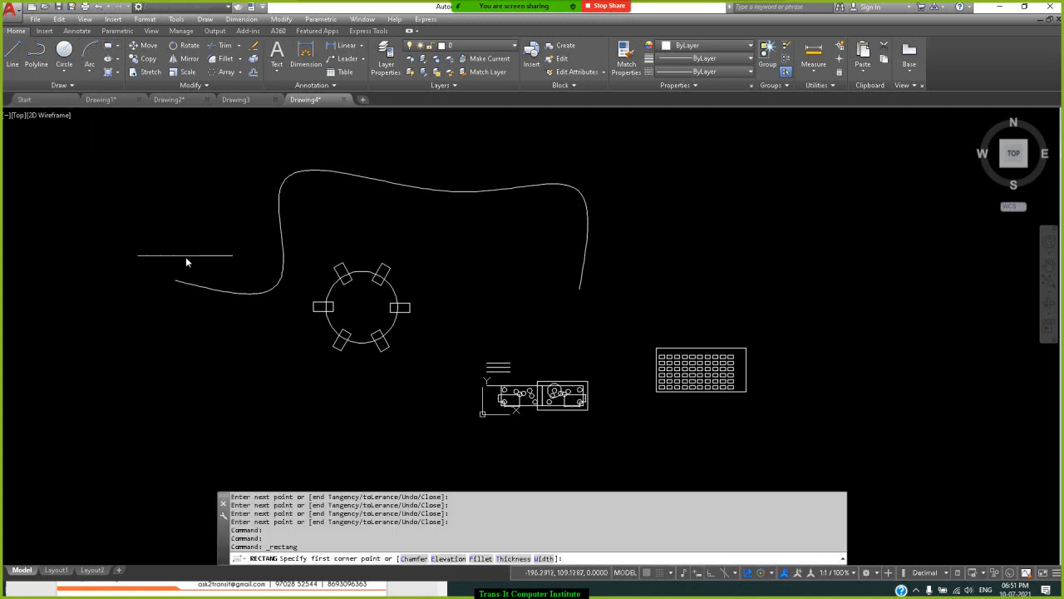
pyautogui.click(171, 267)
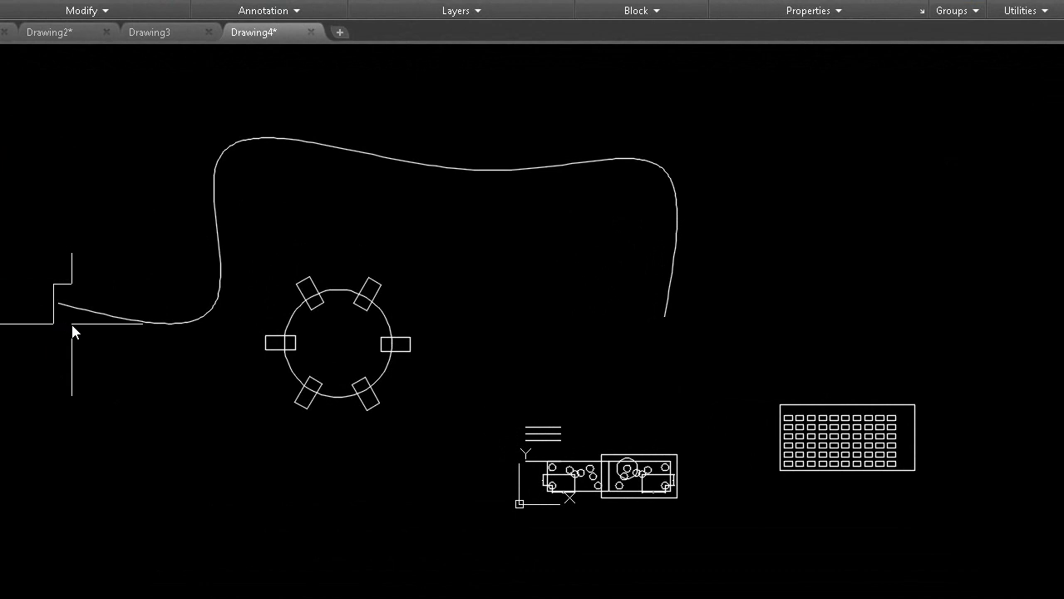
pyautogui.click(72, 324)
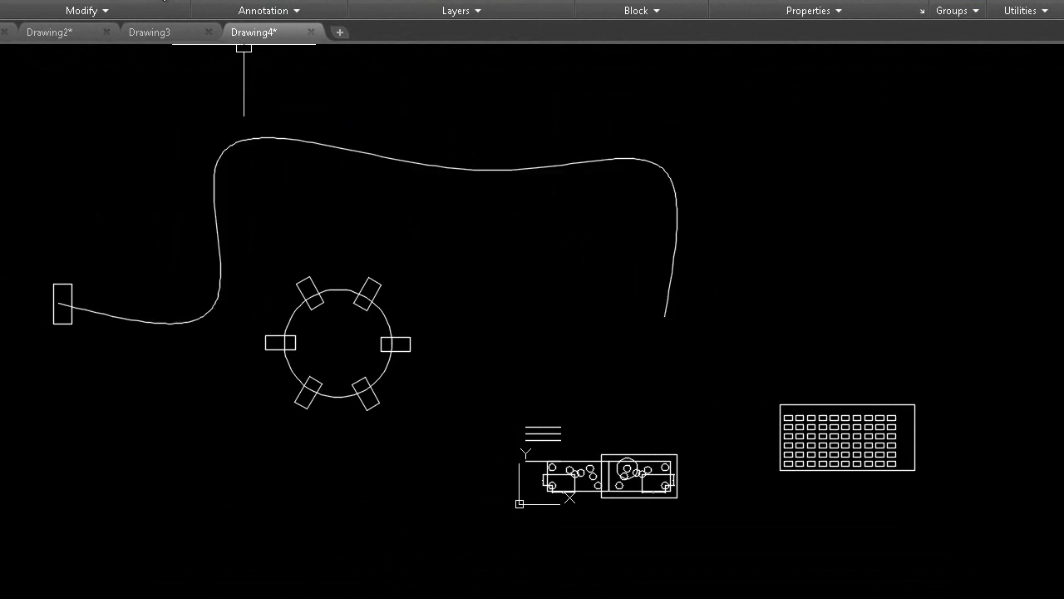
# Start a path array of the small upright rectangle, using the spline as the path curve.
pyautogui.click(159, 1)
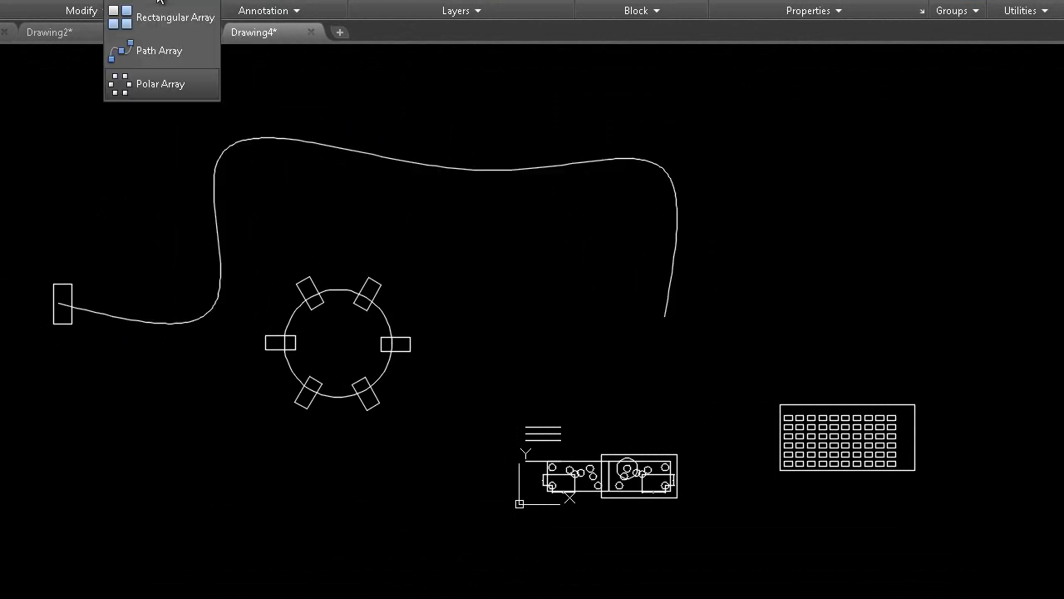
pyautogui.click(161, 56)
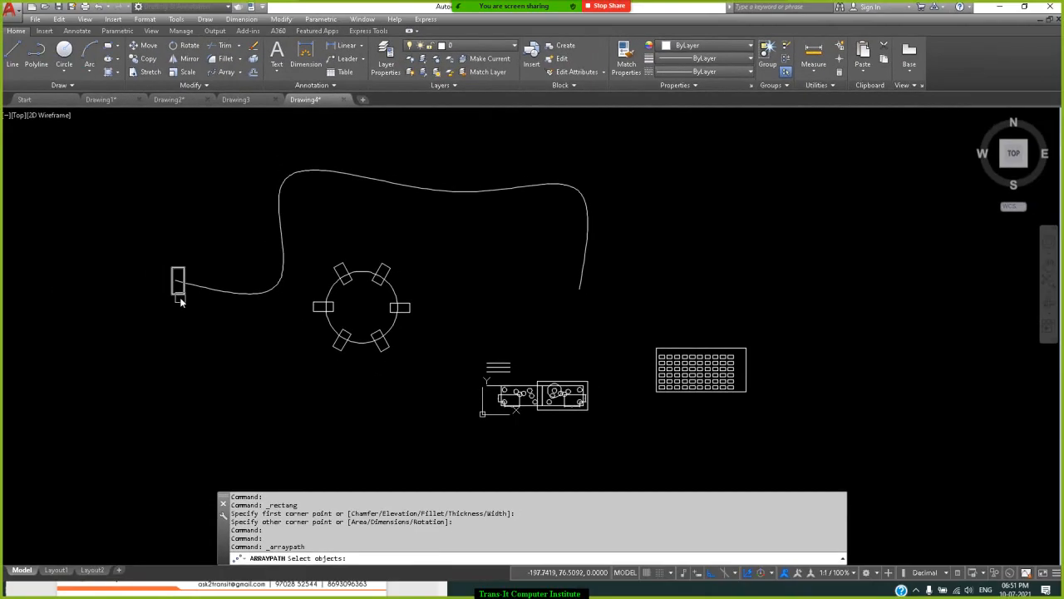
pyautogui.click(180, 297)
pyautogui.press('Return')
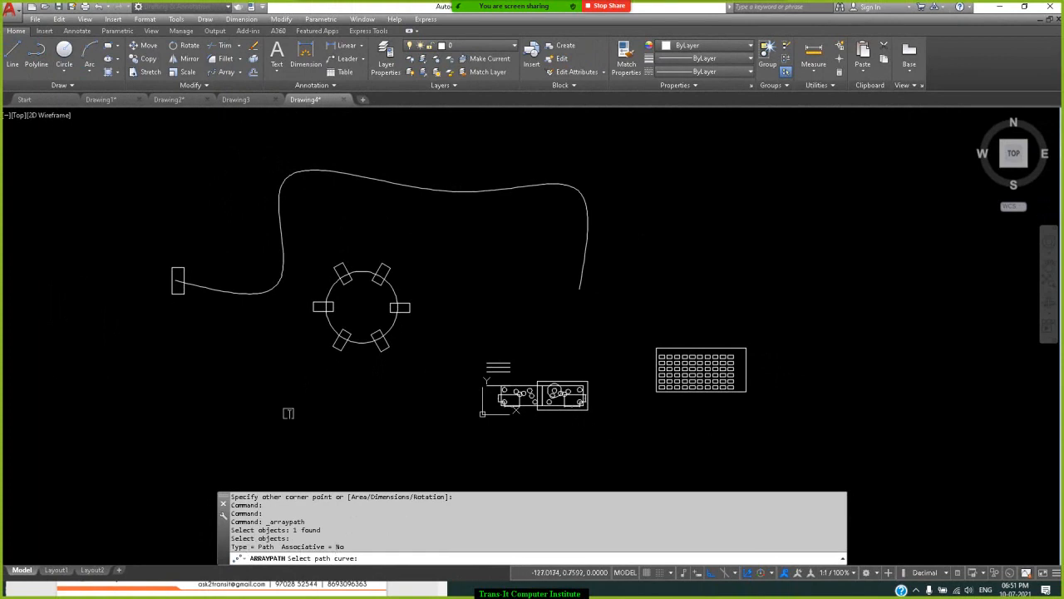
pyautogui.click(249, 285)
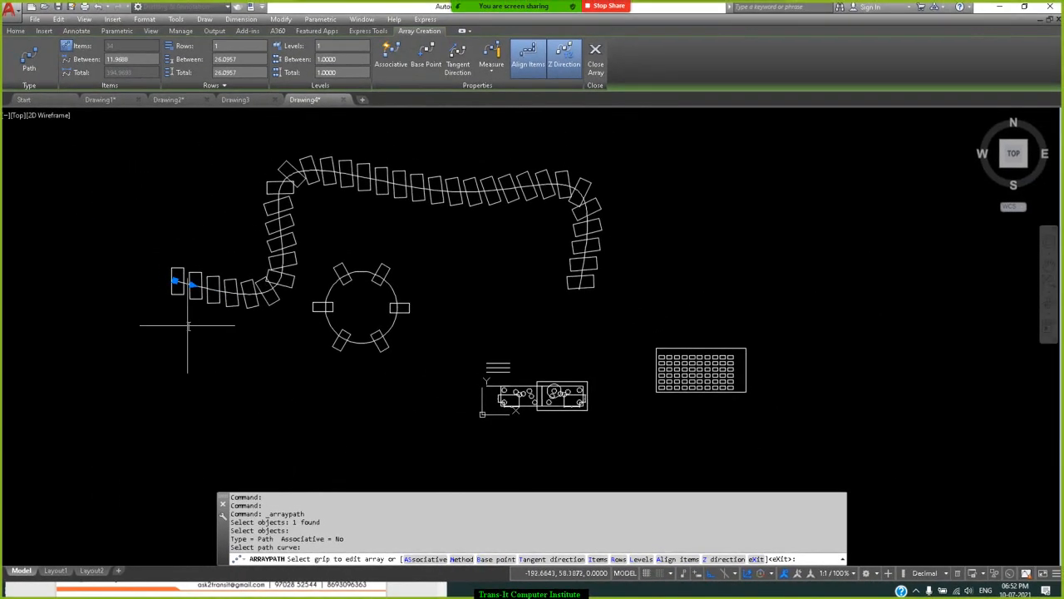
# Set the distance between the path array's items to 50 and keep the array non-associative.
pyautogui.click(194, 287)
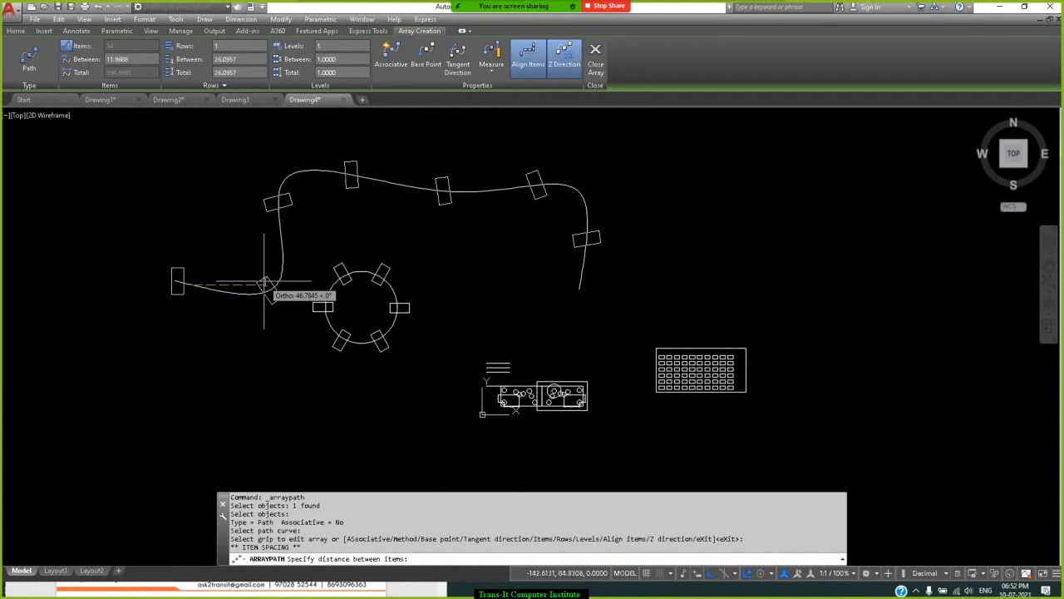
pyautogui.write('0')
pyautogui.press('Return')
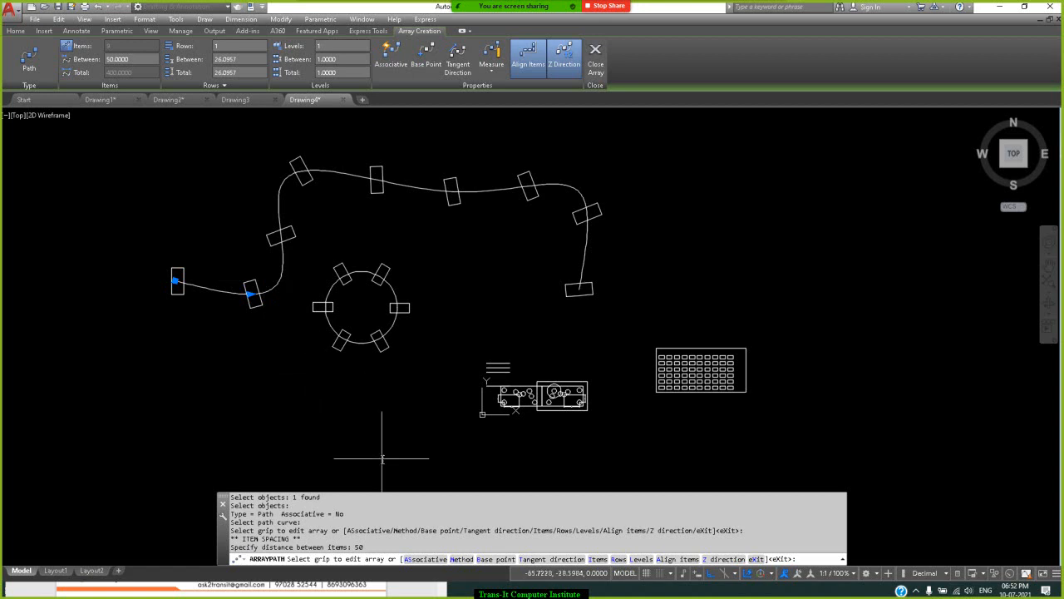
pyautogui.click(426, 559)
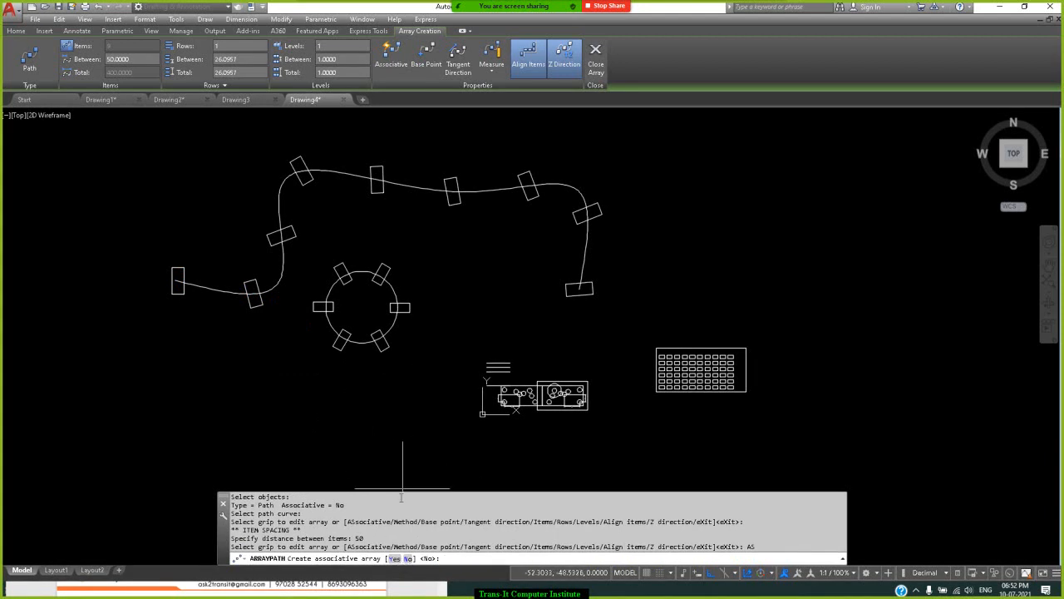
pyautogui.click(406, 559)
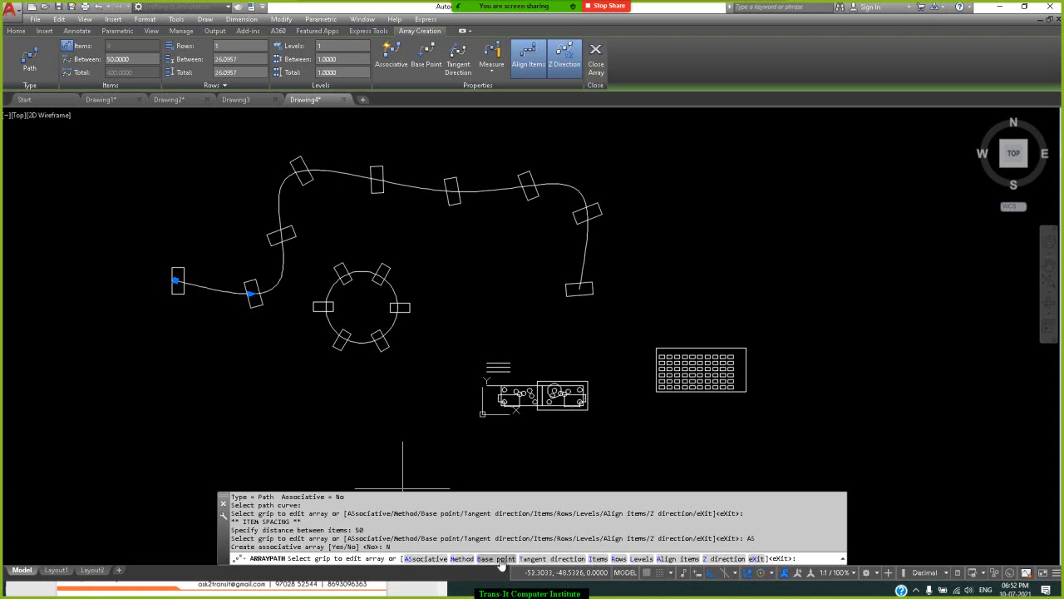
# Switch the path array's method to Divide with 3 items along the spline.
pyautogui.click(462, 558)
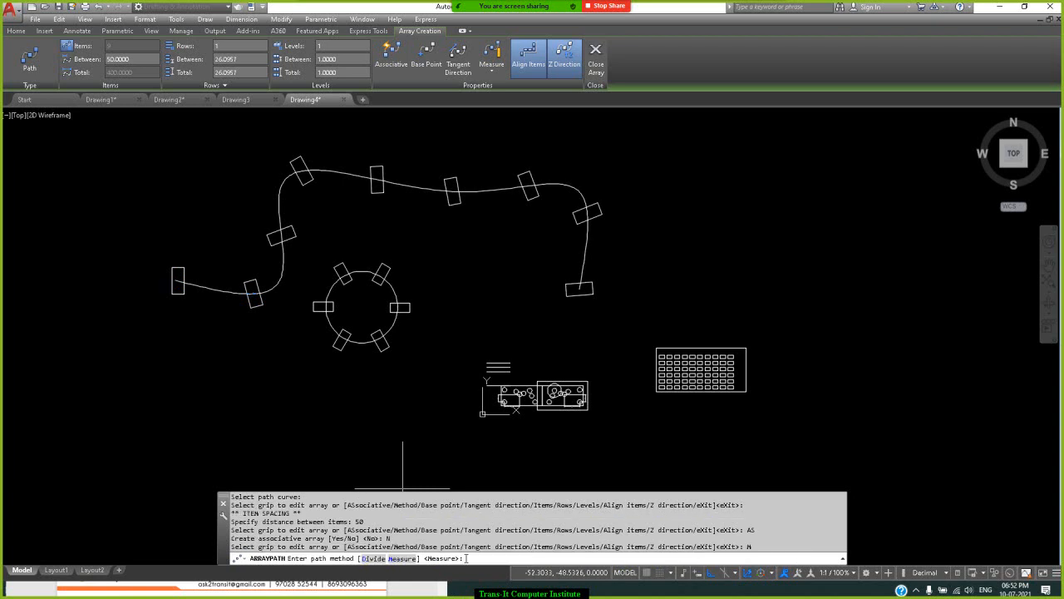
pyautogui.click(368, 559)
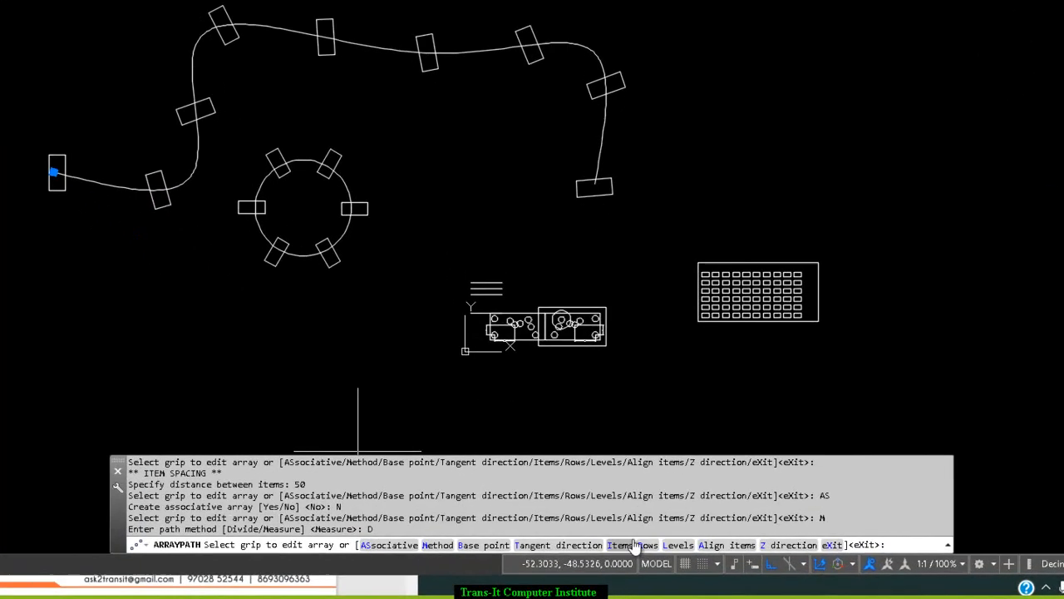
pyautogui.click(630, 537)
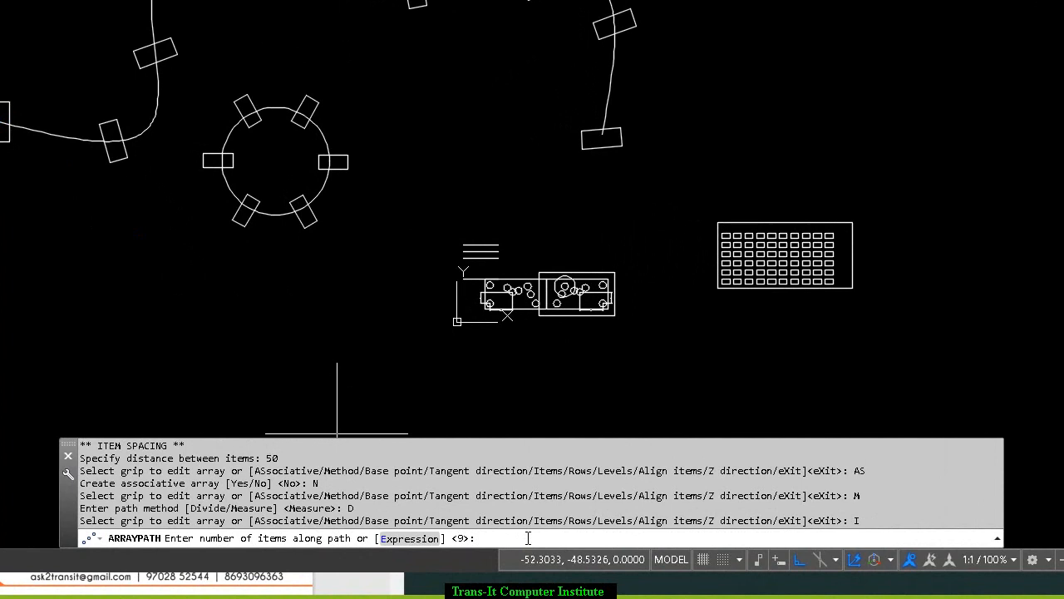
pyautogui.write('3')
pyautogui.press('Return')
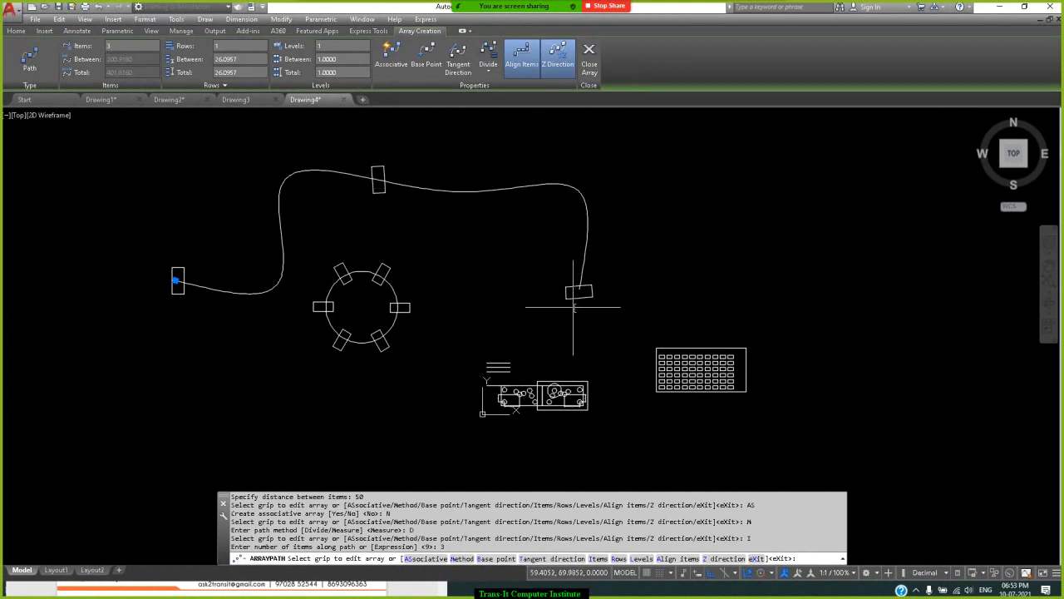
# Set the path array's method to Measure, with 6 items spaced 30 apart along the spline.
pyautogui.click(462, 558)
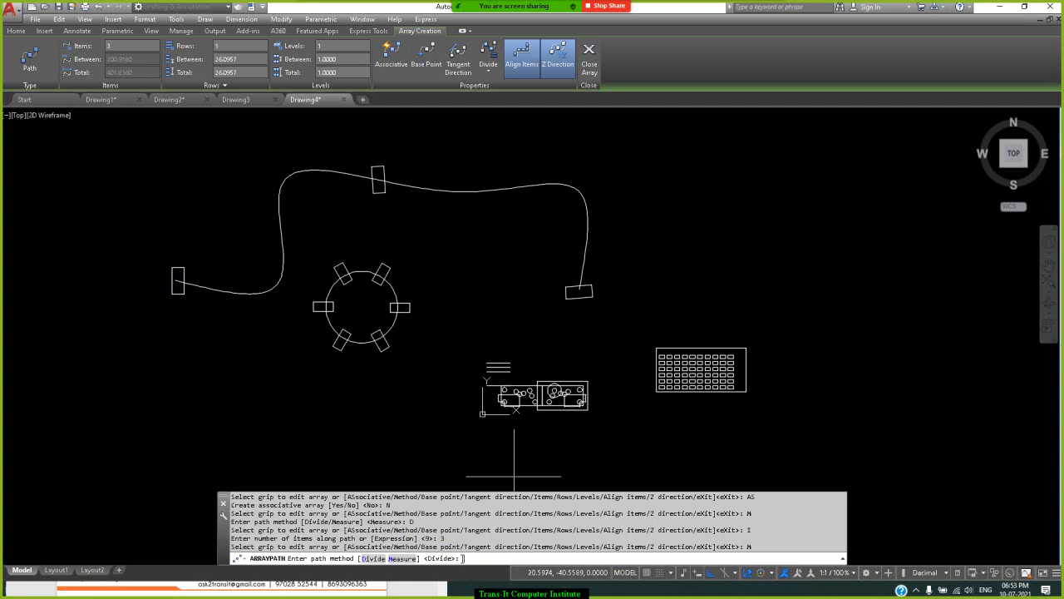
pyautogui.click(404, 558)
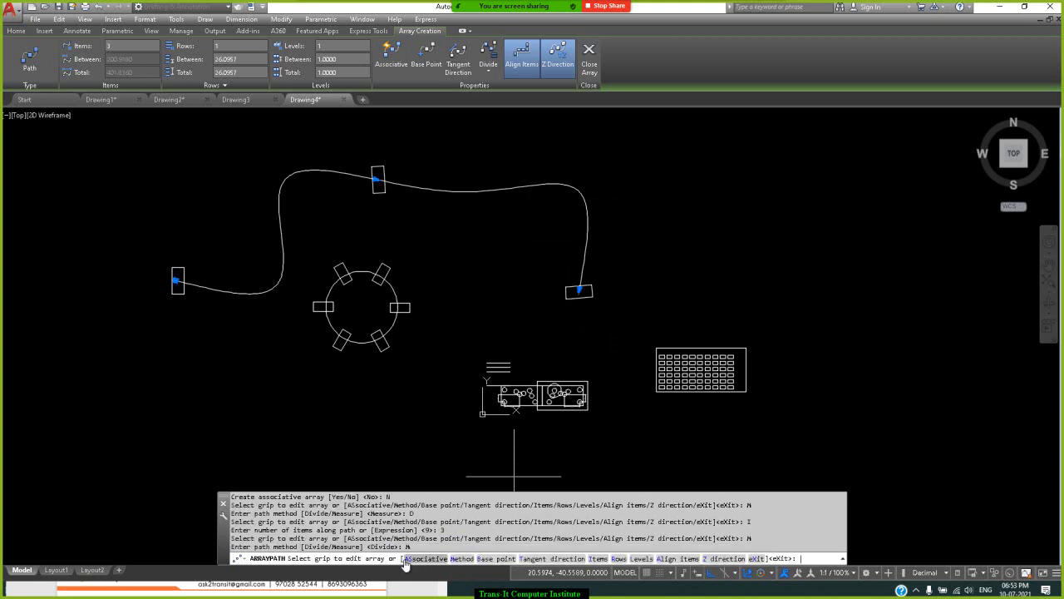
pyautogui.click(600, 559)
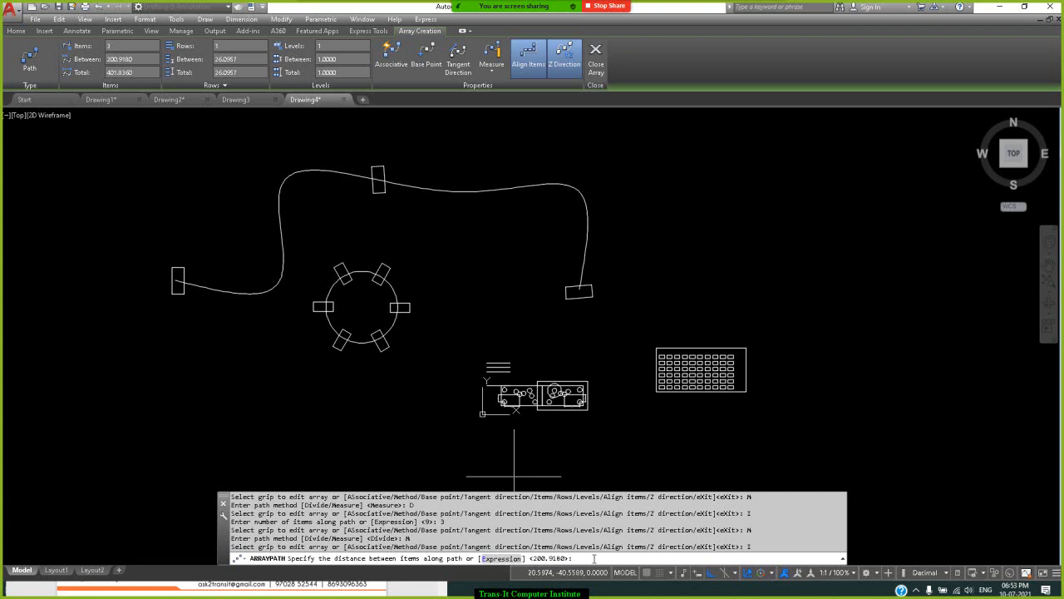
pyautogui.write('30')
pyautogui.press('Return')
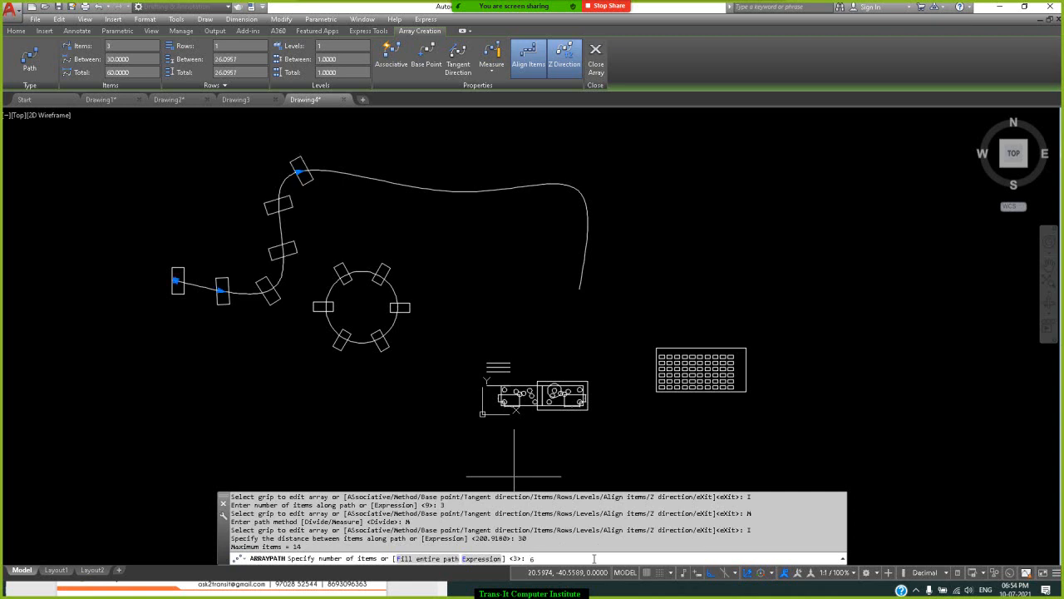
pyautogui.press('Return')
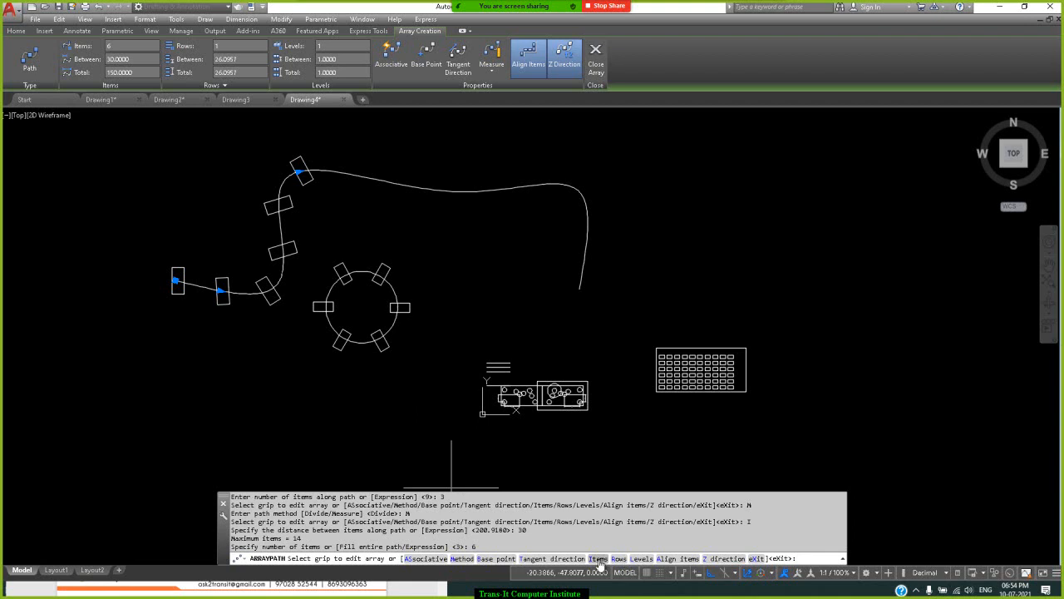
# Accept the end of the path curve as base point and define the tangent direction from the rectangle's middle to a point along the spline.
pyautogui.click(506, 559)
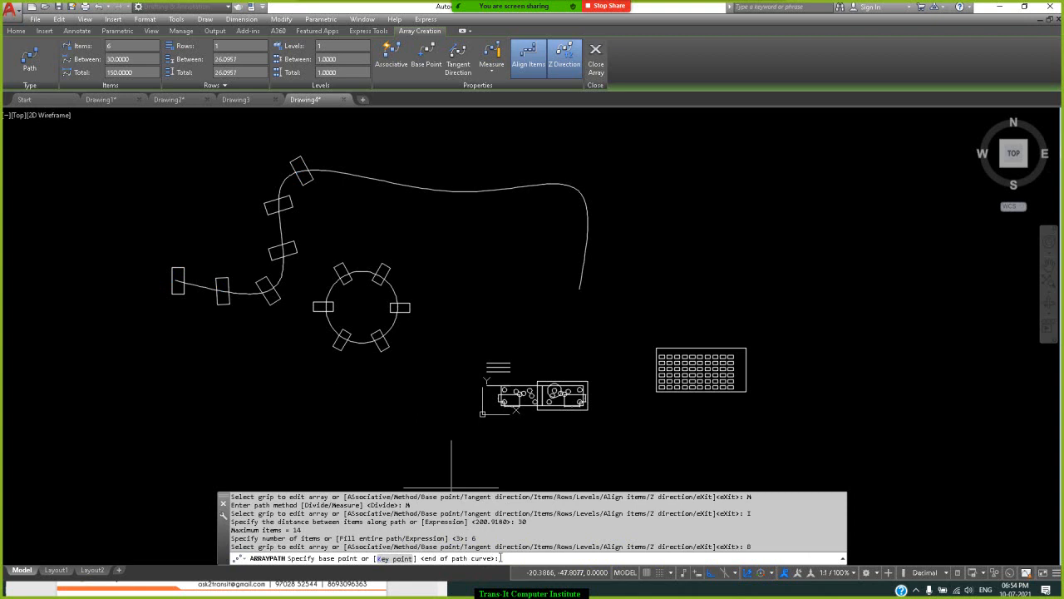
pyautogui.press('Return')
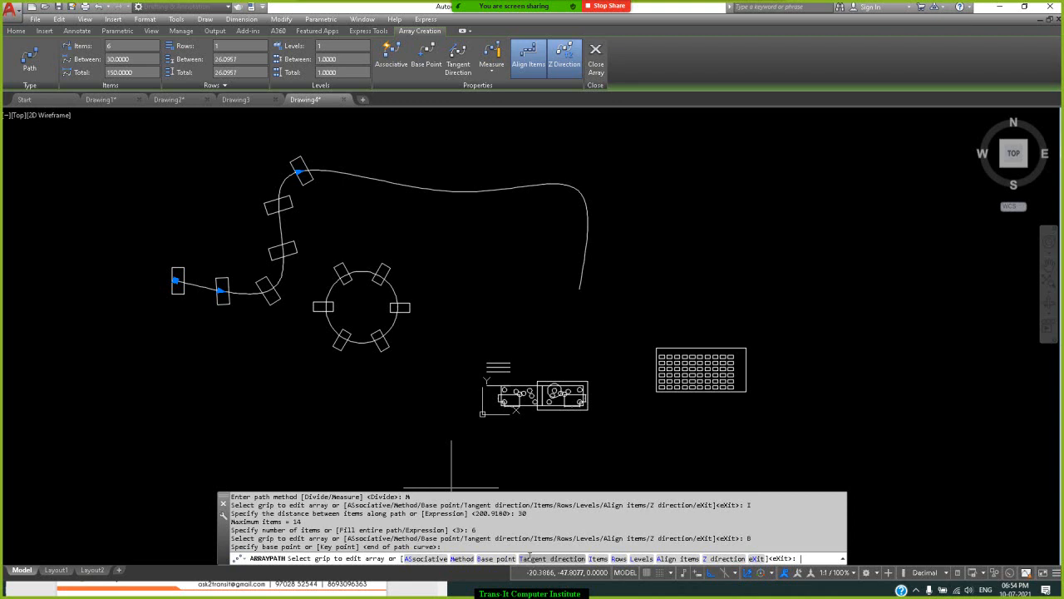
pyautogui.click(530, 560)
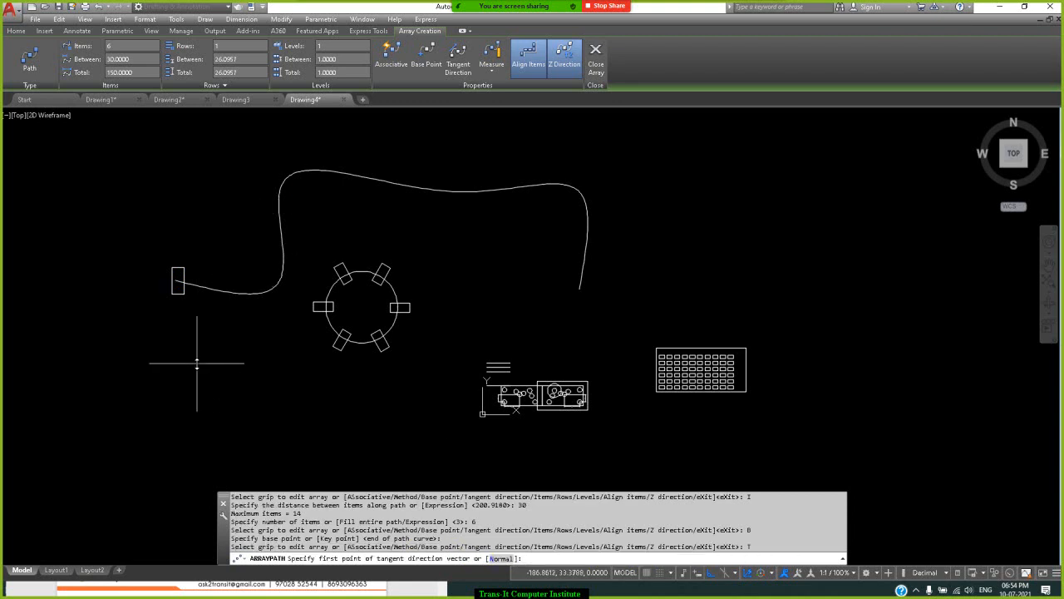
pyautogui.click(178, 281)
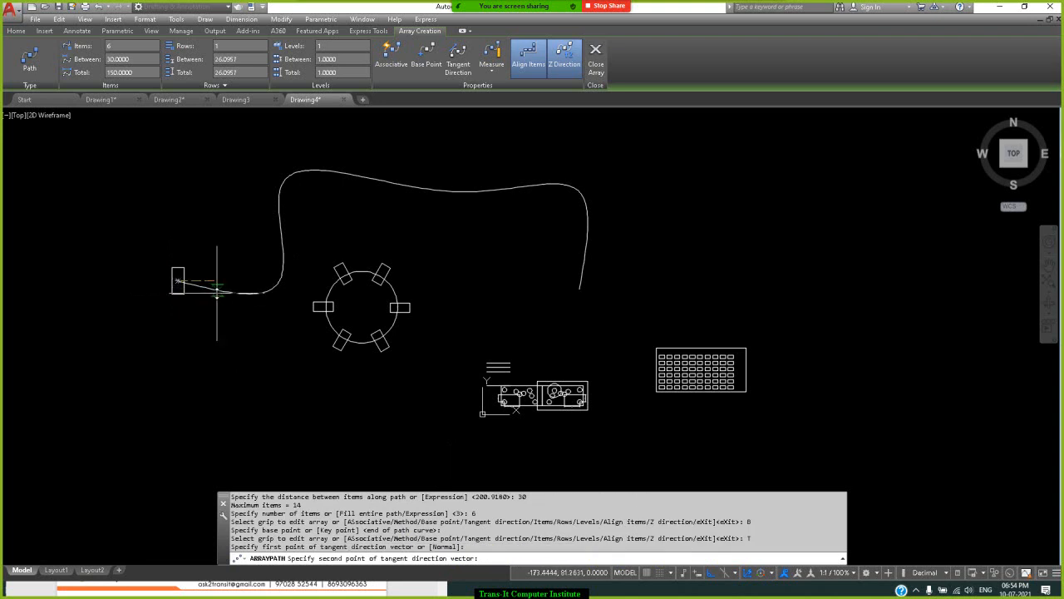
pyautogui.click(217, 292)
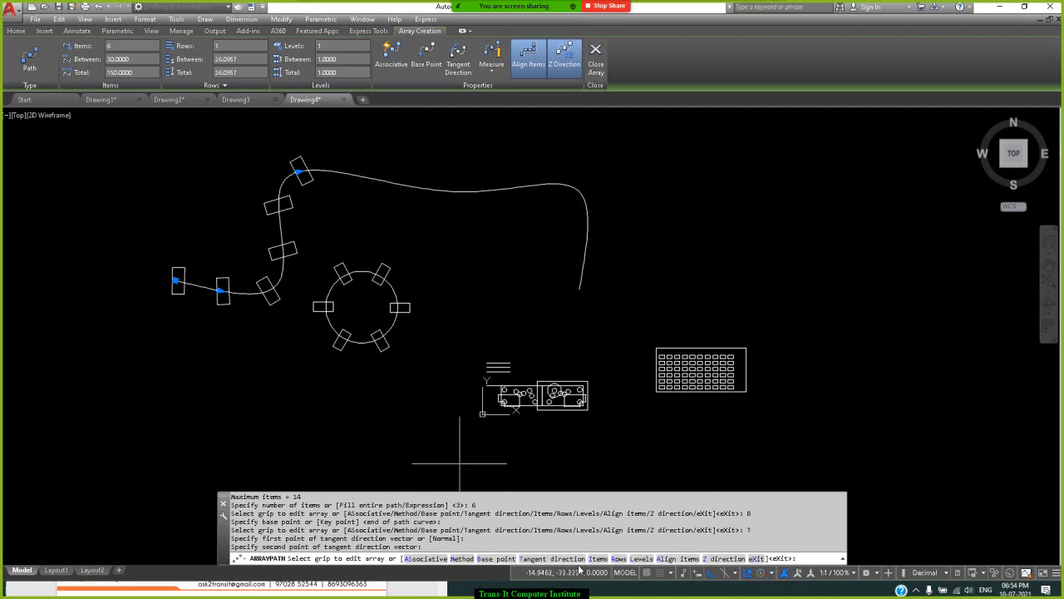
# Set the path array to 3 rows spaced 40 apart with an incrementing elevation of 0.
pyautogui.click(618, 559)
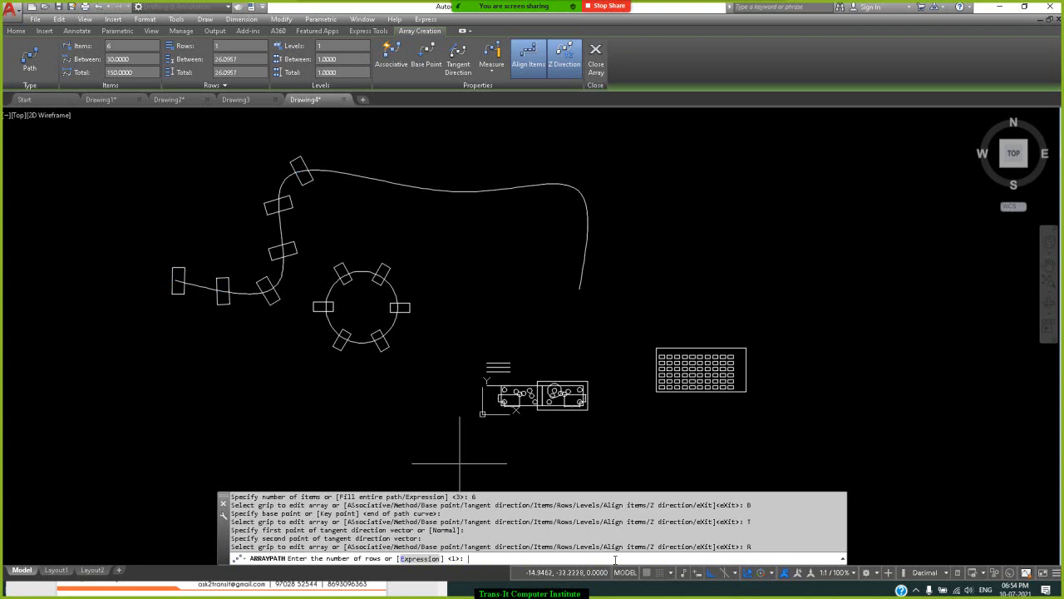
pyautogui.press('Return')
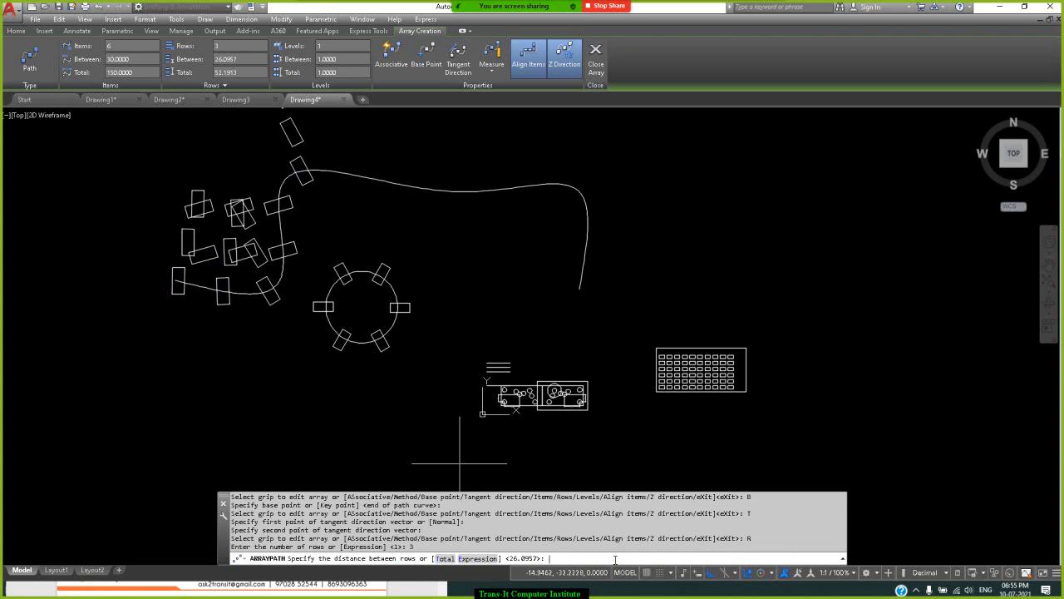
pyautogui.write('40')
pyautogui.press('Return')
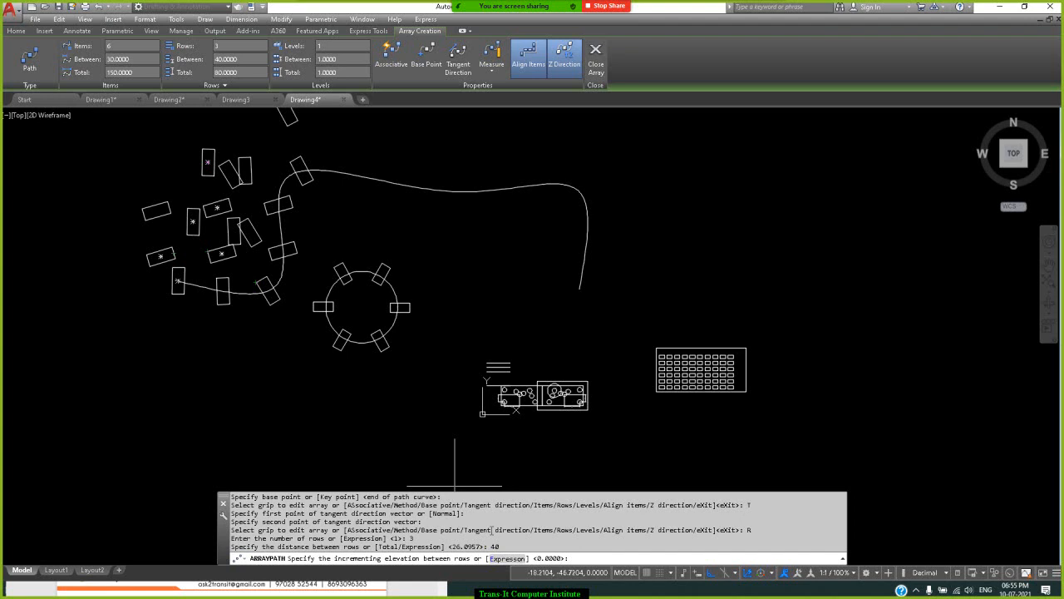
pyautogui.press('Return')
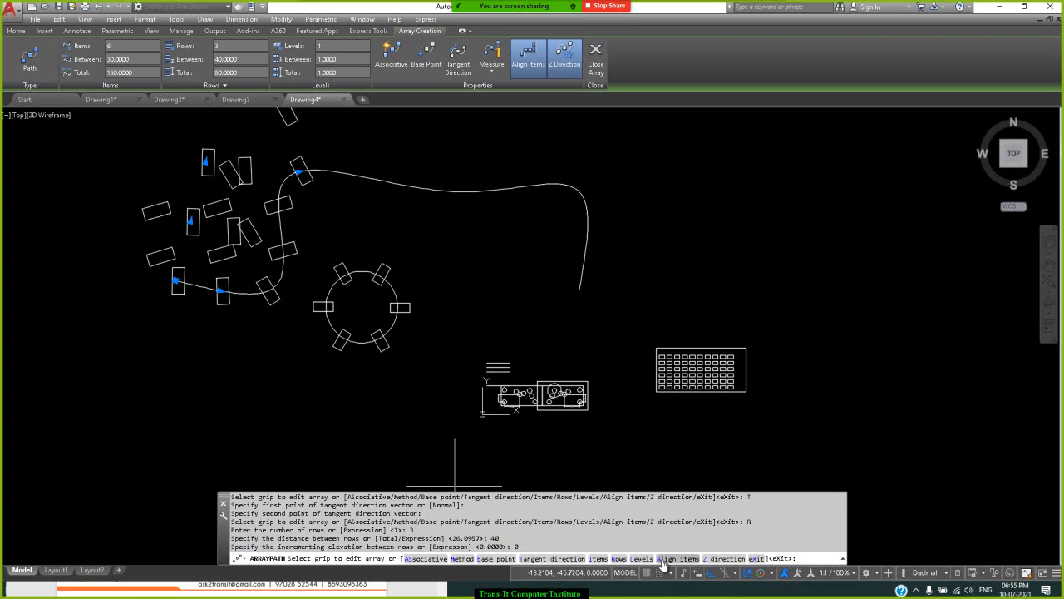
# Set the path array to 1 row, accepting the existing row distance and incrementing elevation.
pyautogui.click(616, 557)
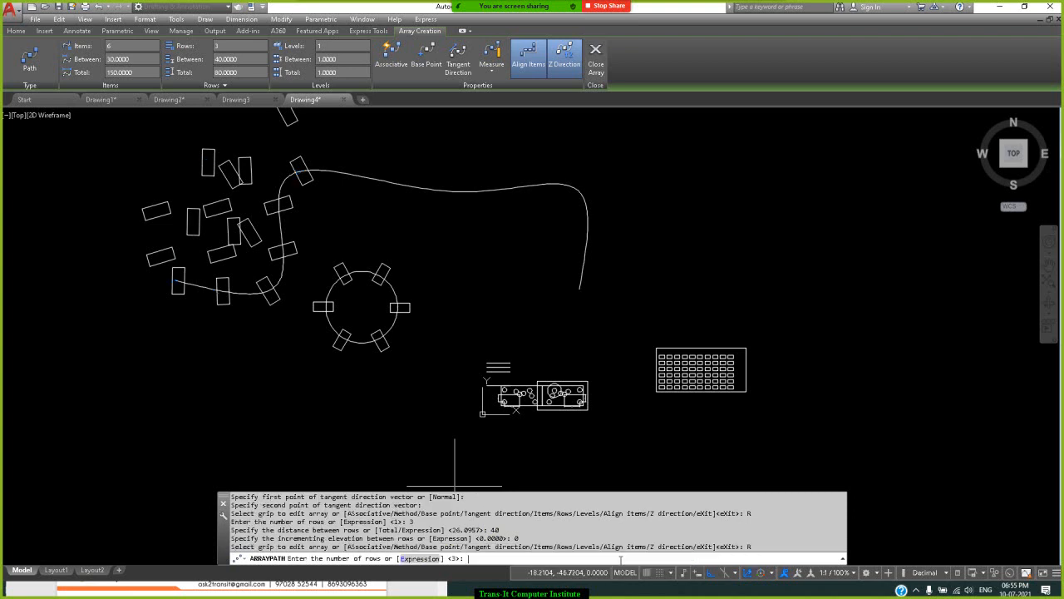
pyautogui.write('1')
pyautogui.press('Return')
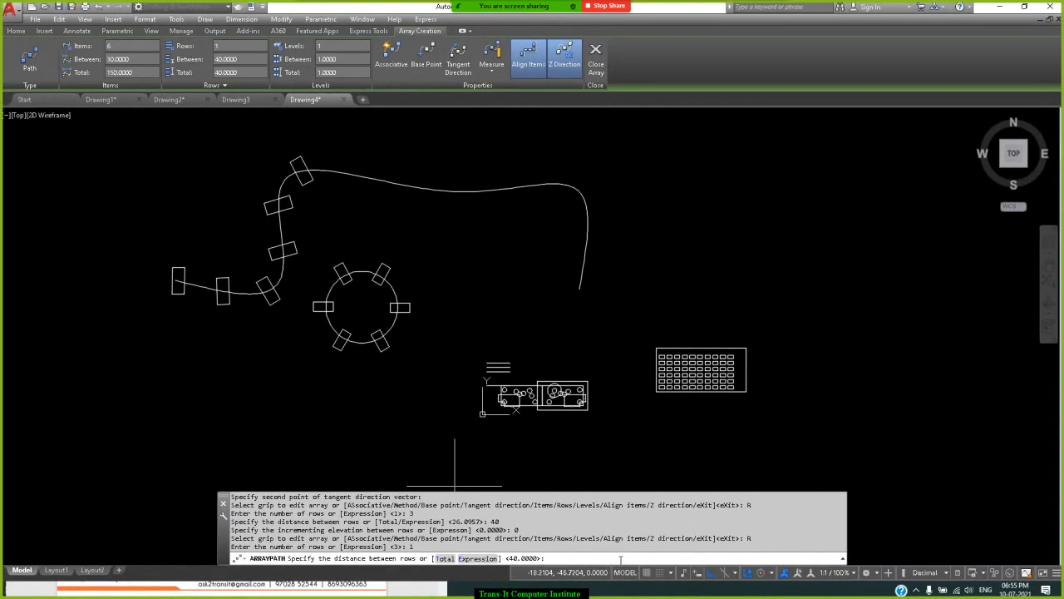
pyautogui.press('Return')
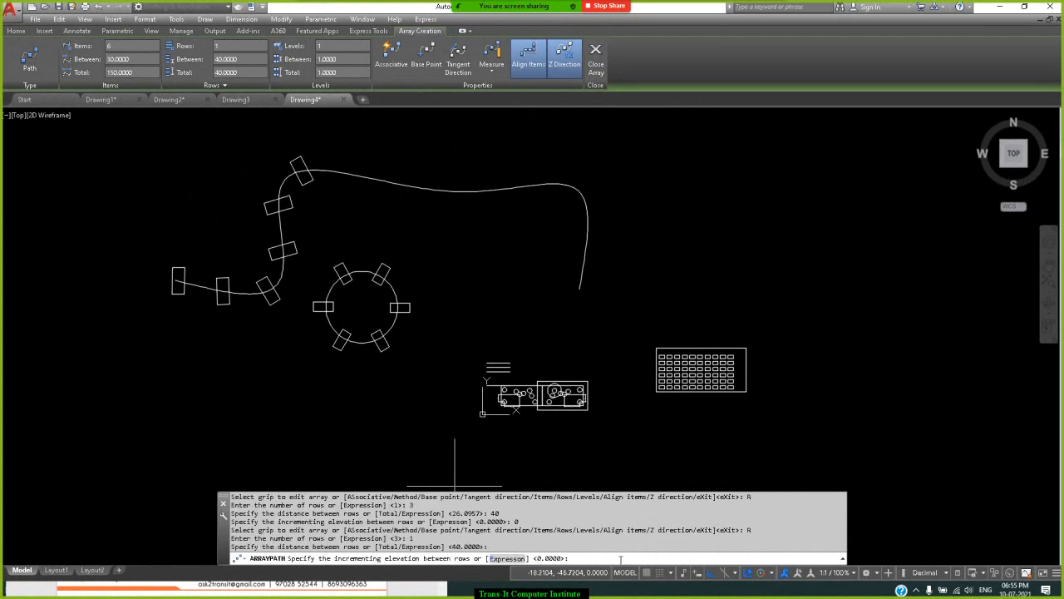
pyautogui.press('Return')
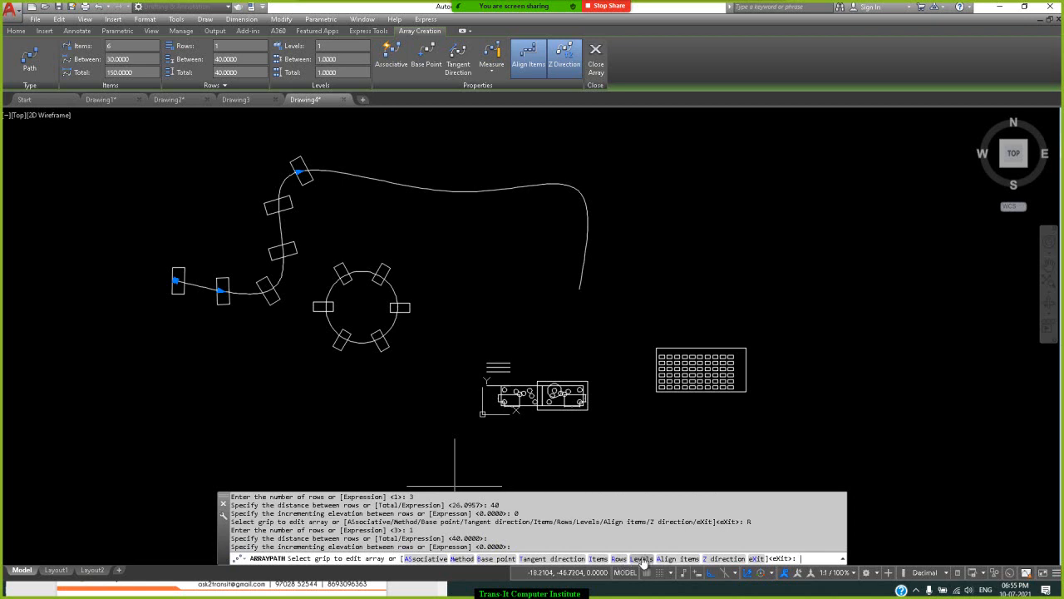
# Set the path array to 4 levels with a distance of 30 between levels.
pyautogui.click(642, 559)
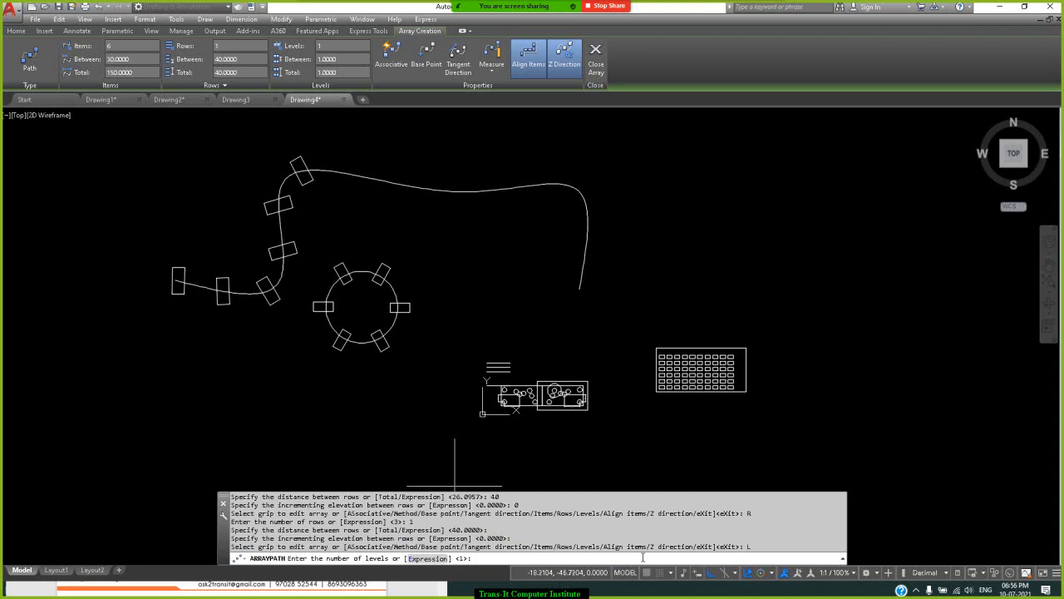
pyautogui.press('Return')
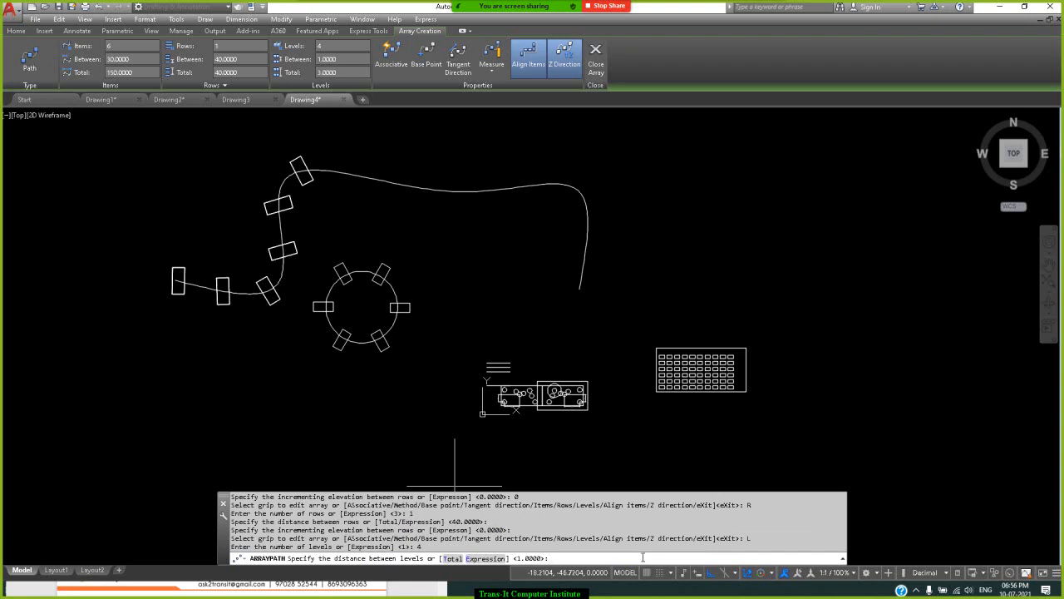
pyautogui.write('30')
pyautogui.press('Return')
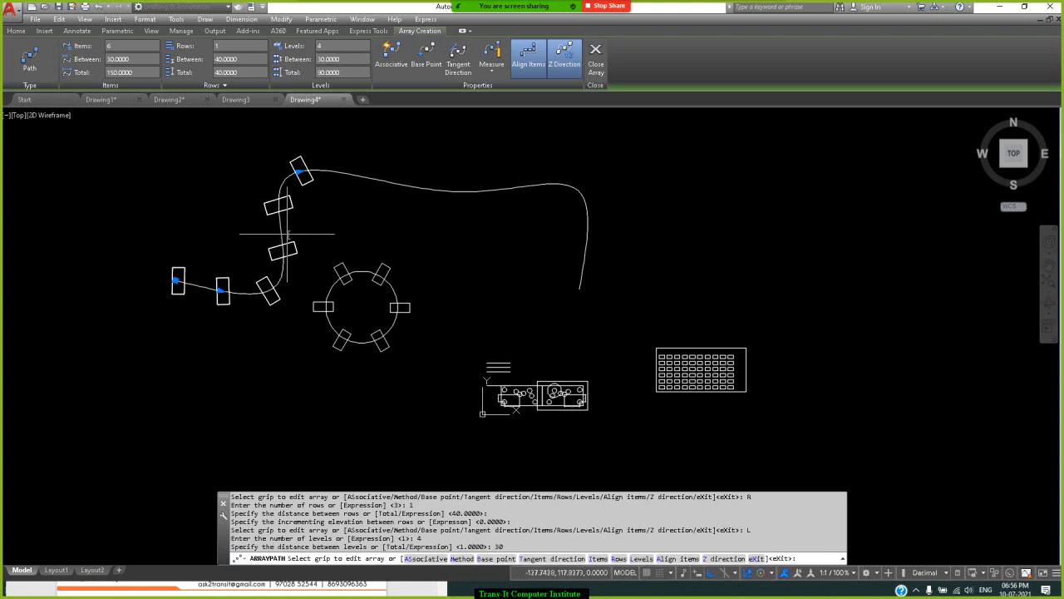
# Examine the path array's stacked levels from several isometric directions, the top view and the front view.
pyautogui.click(1004, 171)
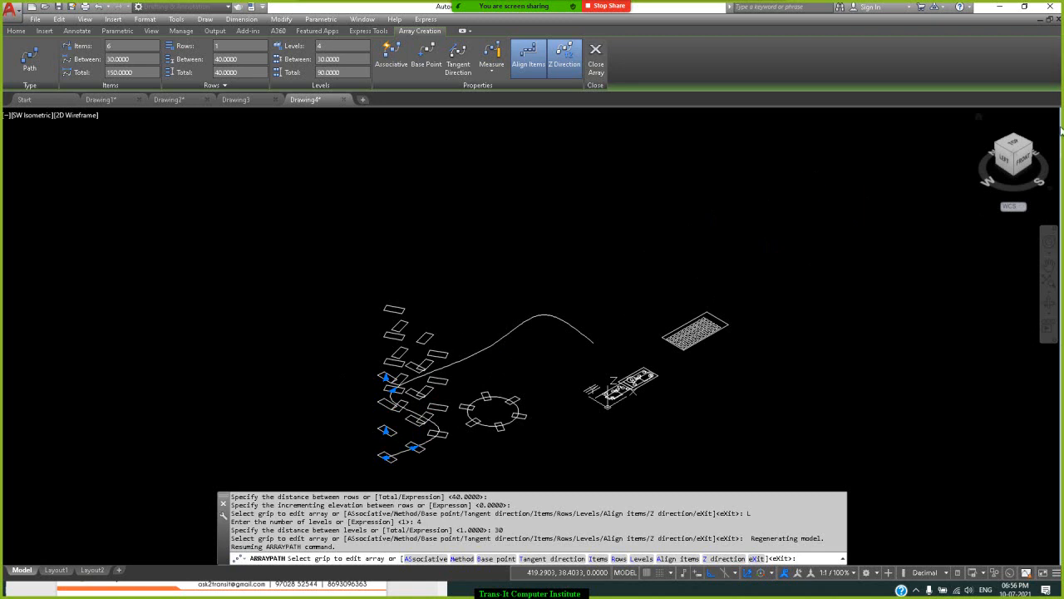
pyautogui.click(1035, 148)
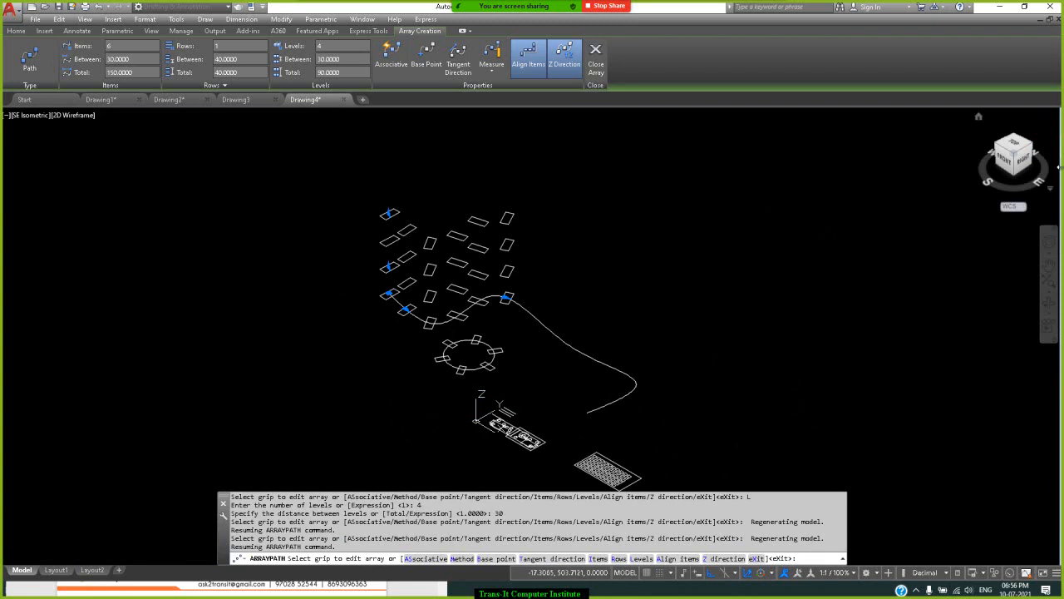
pyautogui.click(1036, 146)
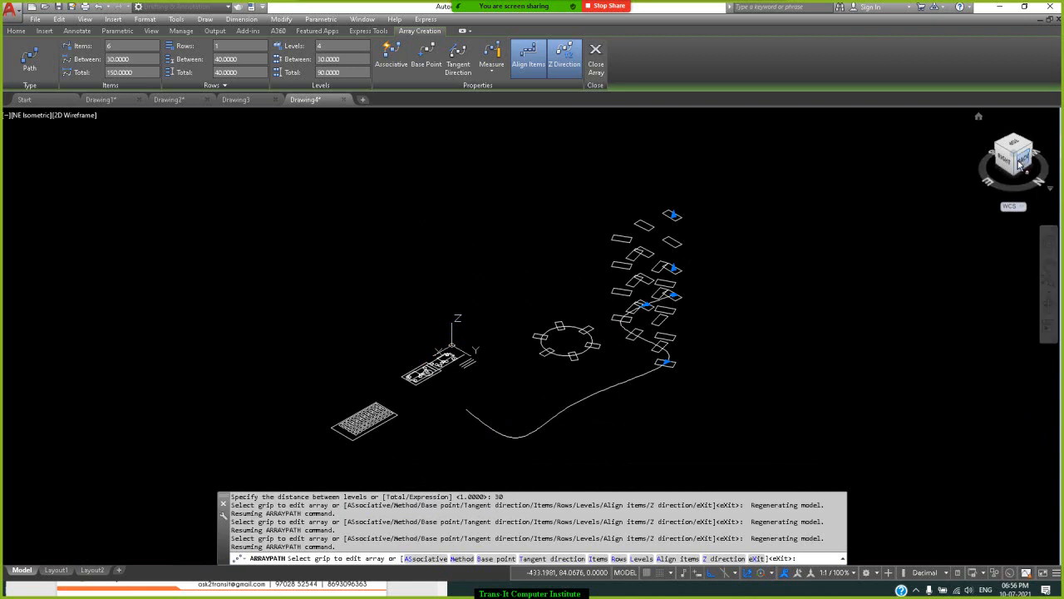
pyautogui.click(1014, 155)
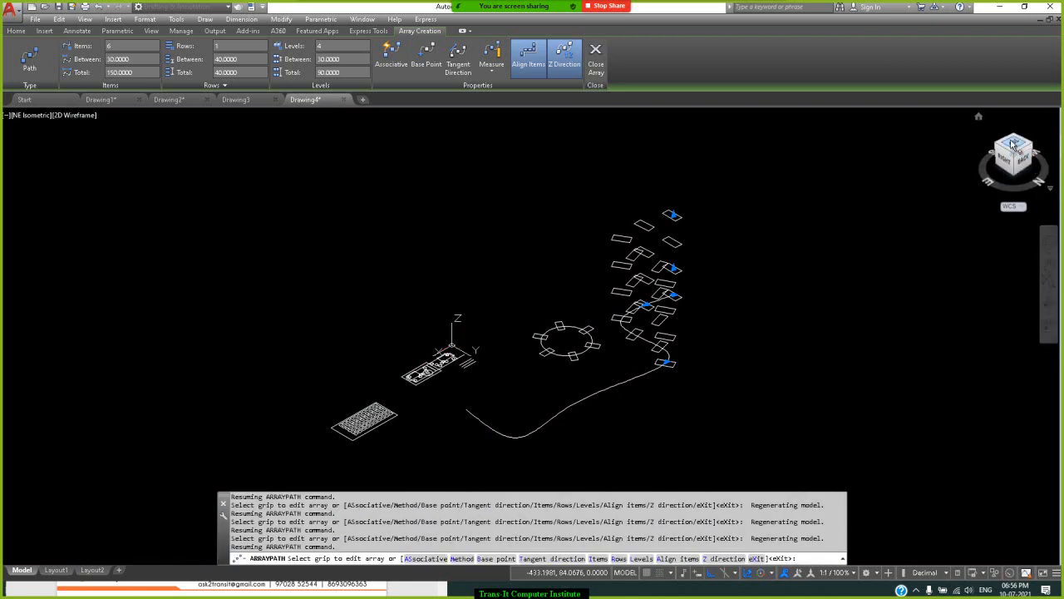
pyautogui.click(1028, 148)
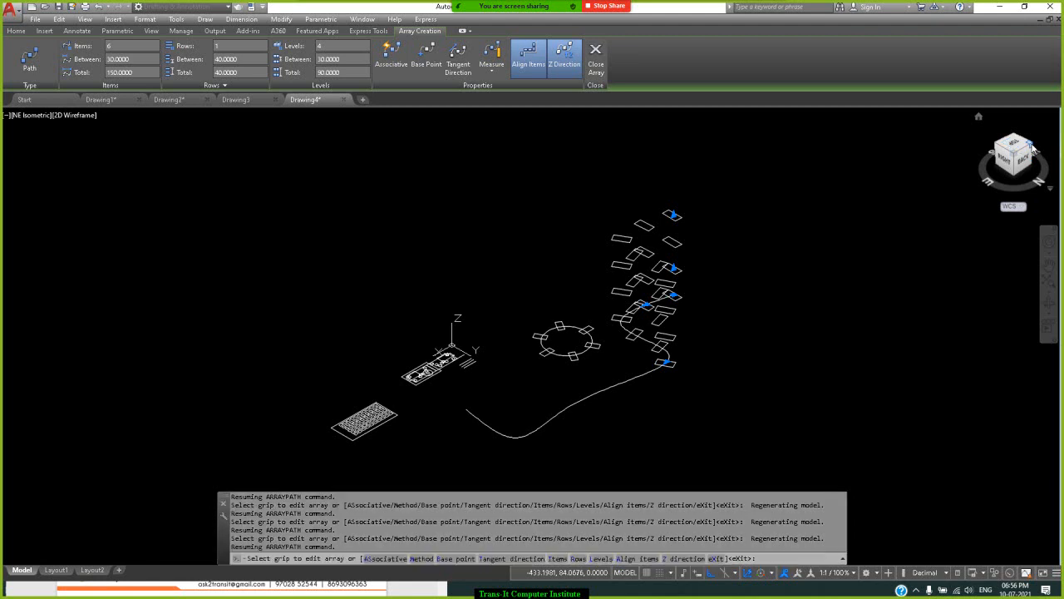
pyautogui.click(1032, 147)
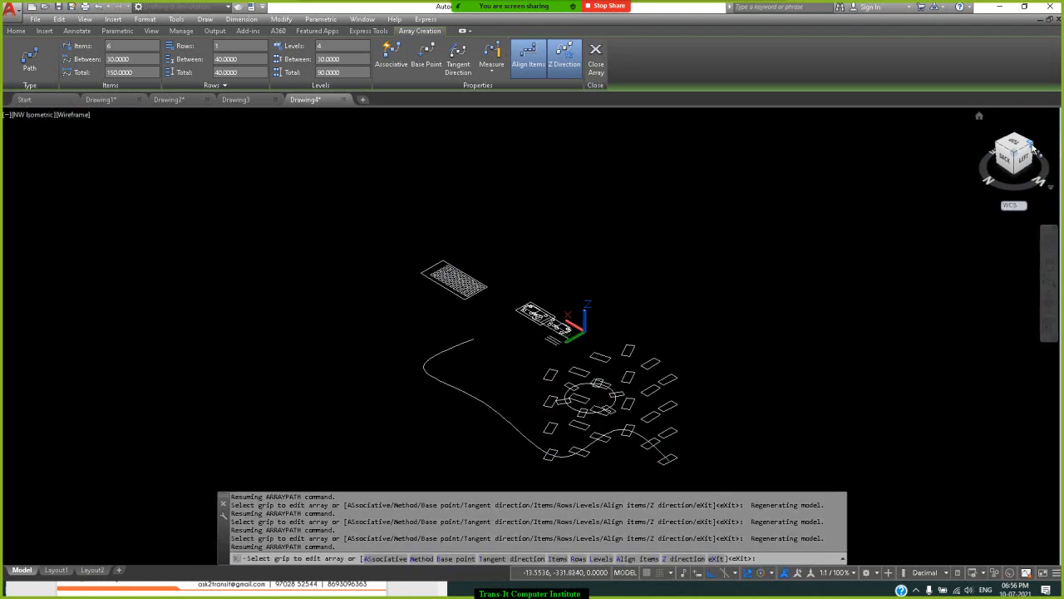
pyautogui.click(1033, 147)
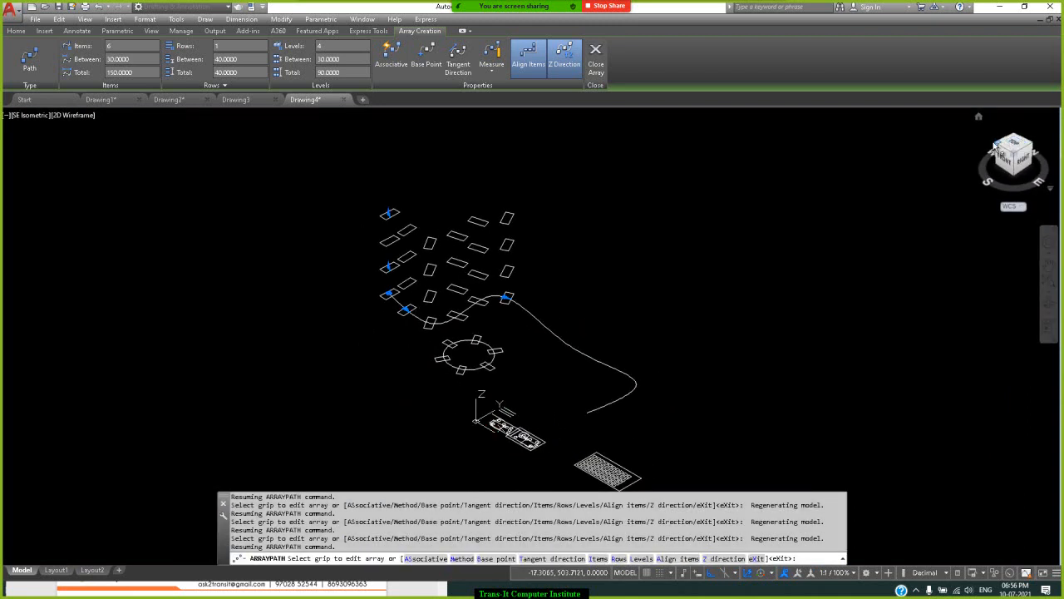
pyautogui.click(996, 148)
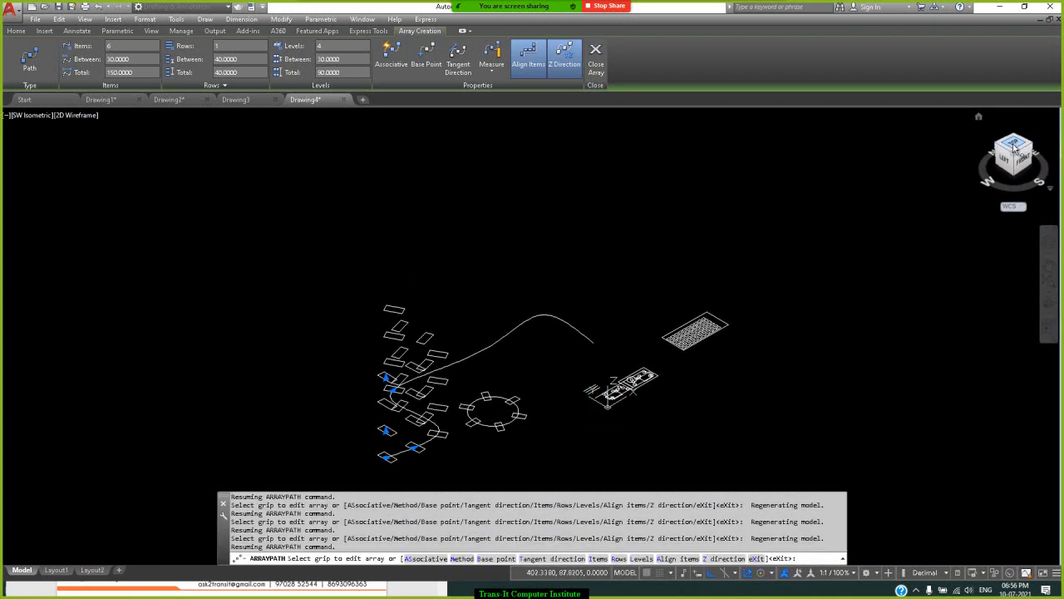
pyautogui.click(1015, 147)
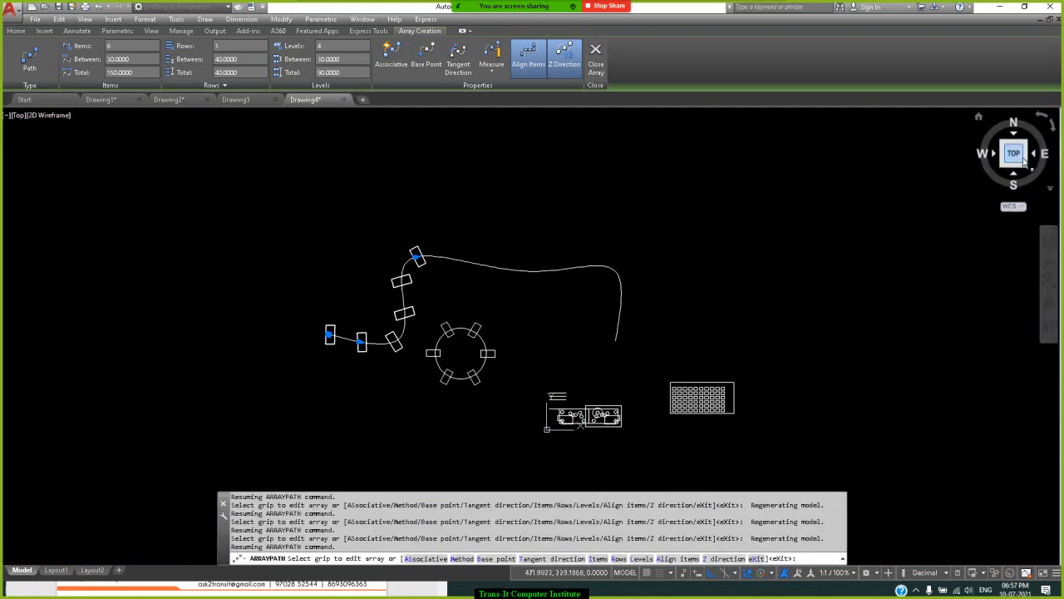
pyautogui.click(1028, 147)
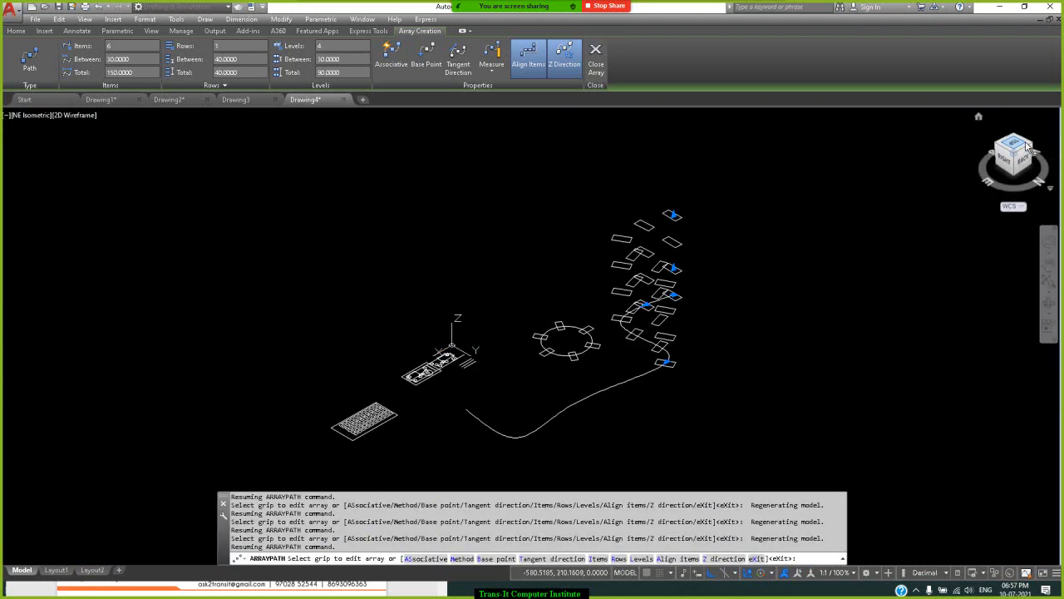
pyautogui.click(1036, 148)
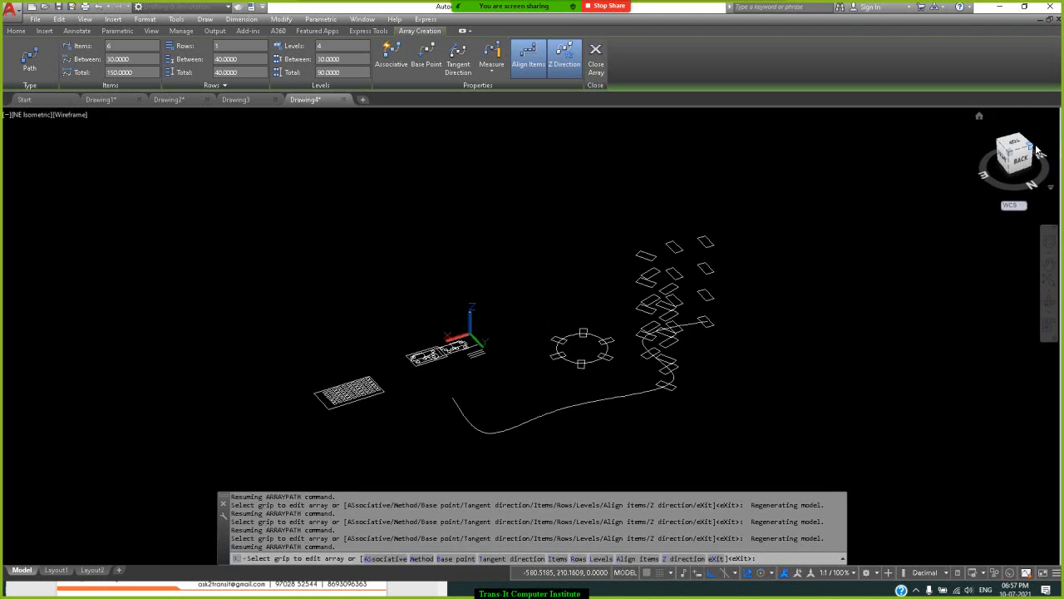
pyautogui.click(1036, 148)
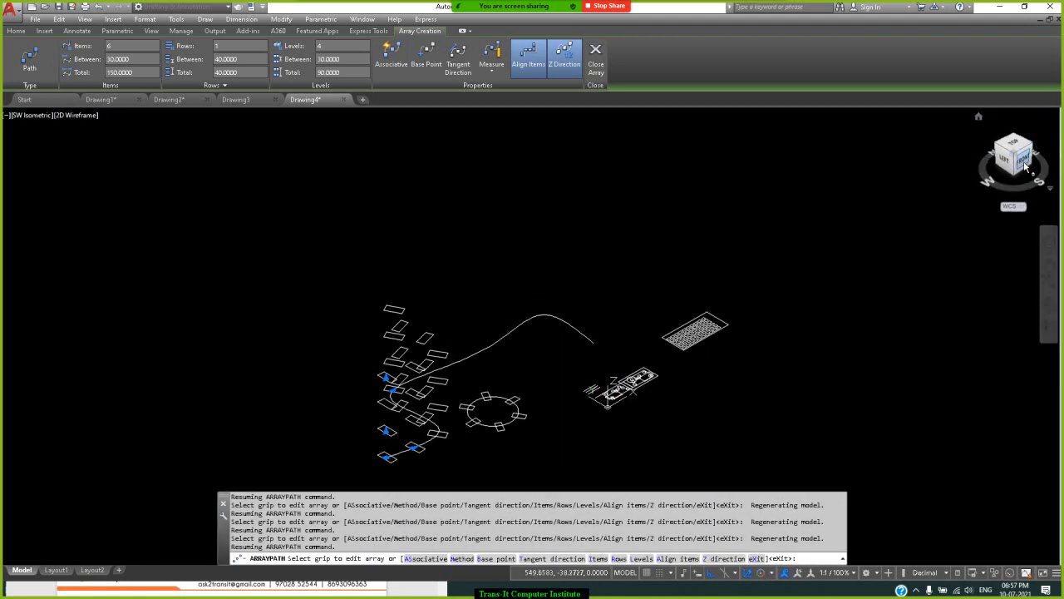
pyautogui.click(1025, 162)
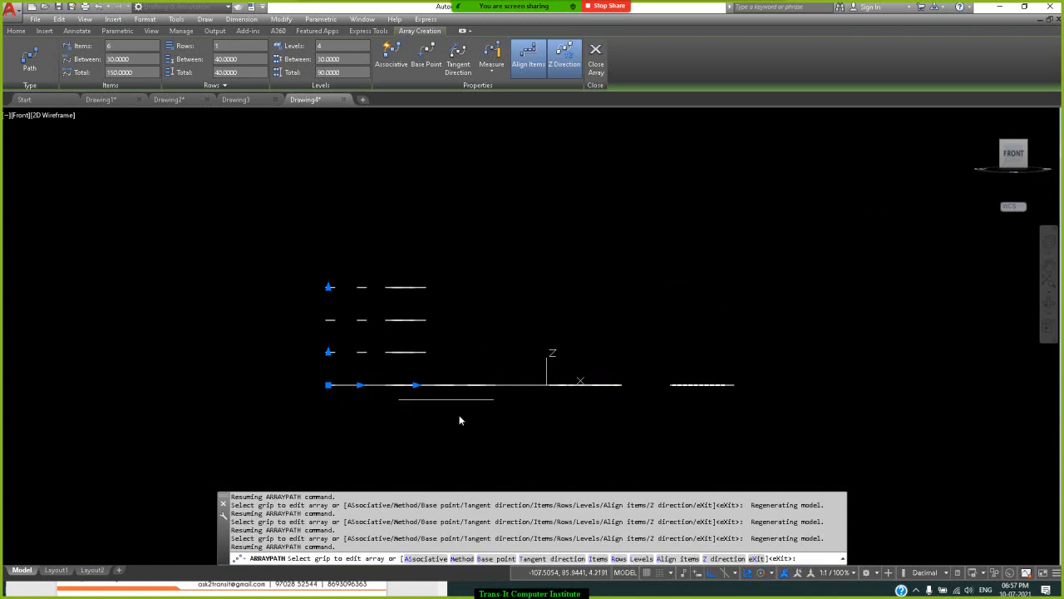
# Set the path array to 6 levels with a distance of 20 between levels.
pyautogui.click(647, 558)
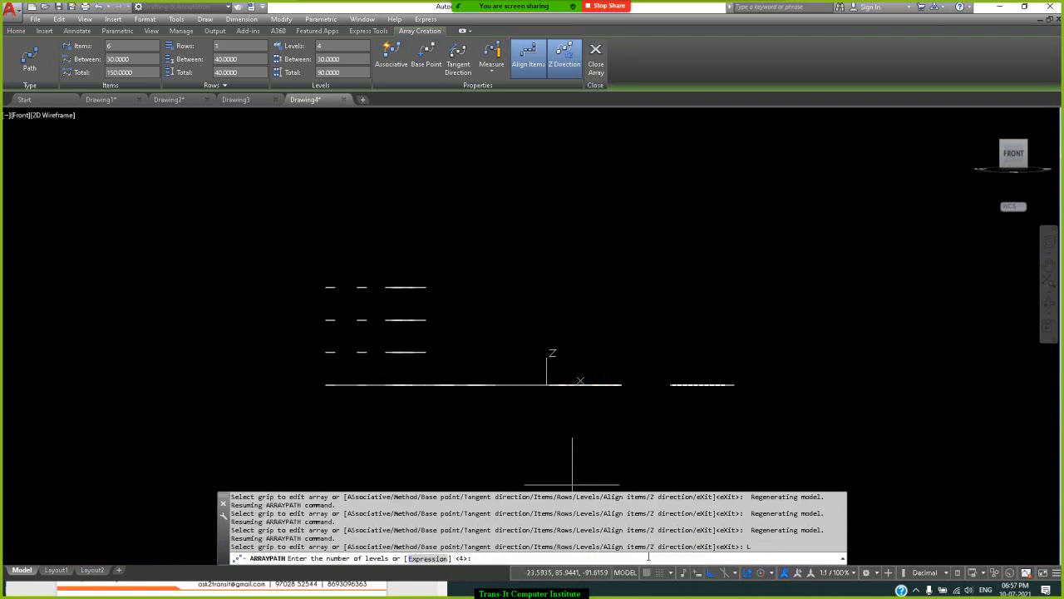
pyautogui.write('6')
pyautogui.press('Return')
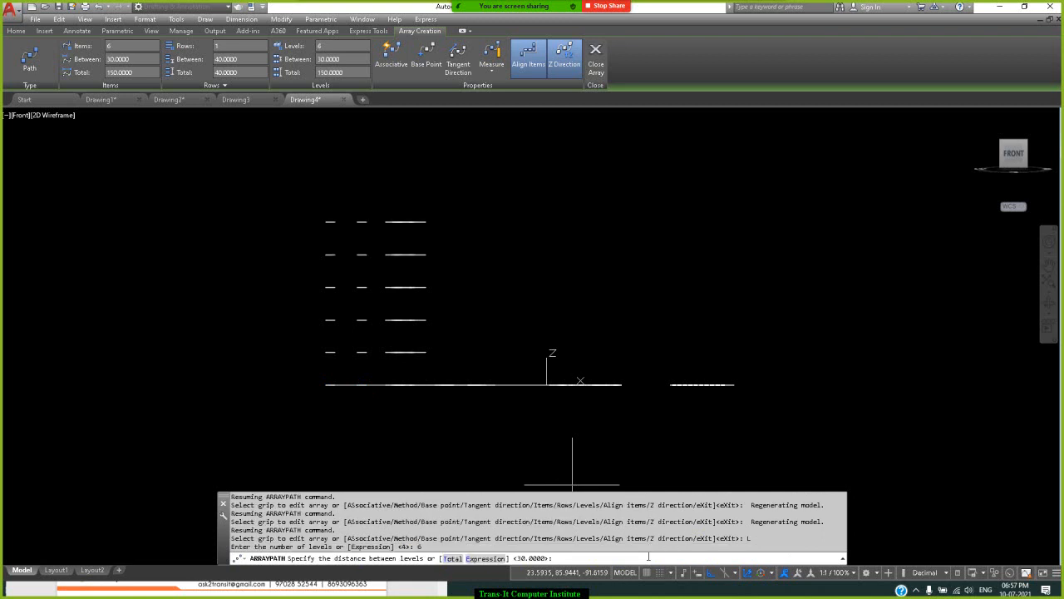
pyautogui.write('20')
pyautogui.press('Return')
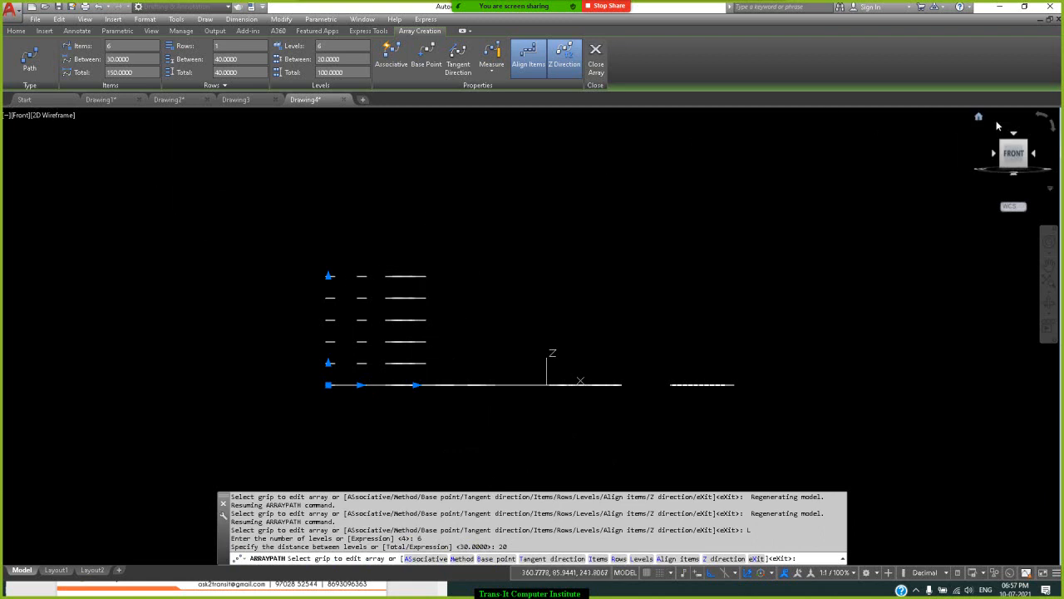
# Try 0 as the path array's level count, and set it to 1 level with the existing distance between levels.
pyautogui.click(1014, 136)
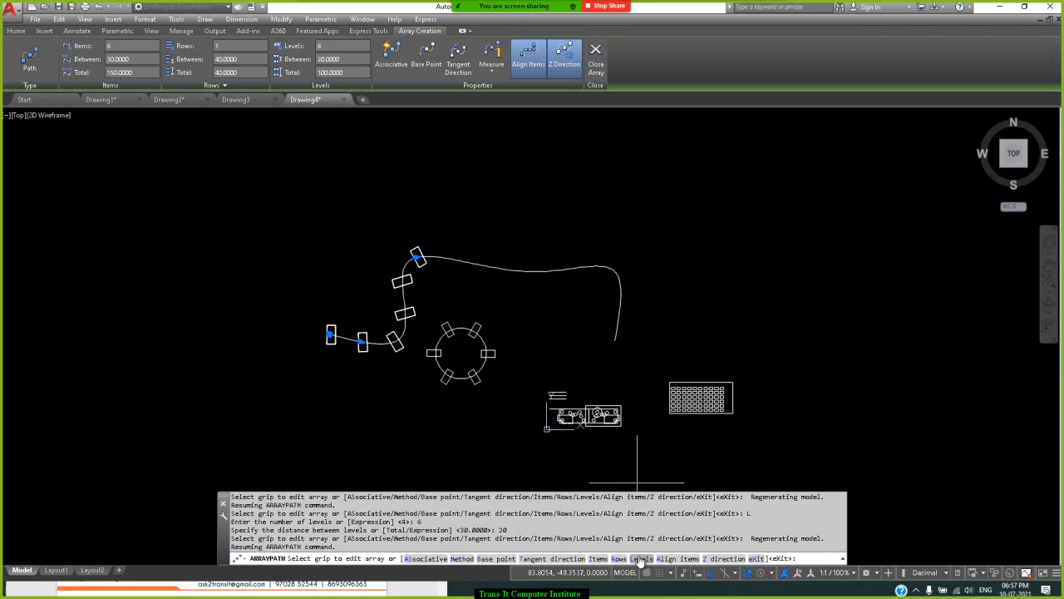
pyautogui.click(642, 559)
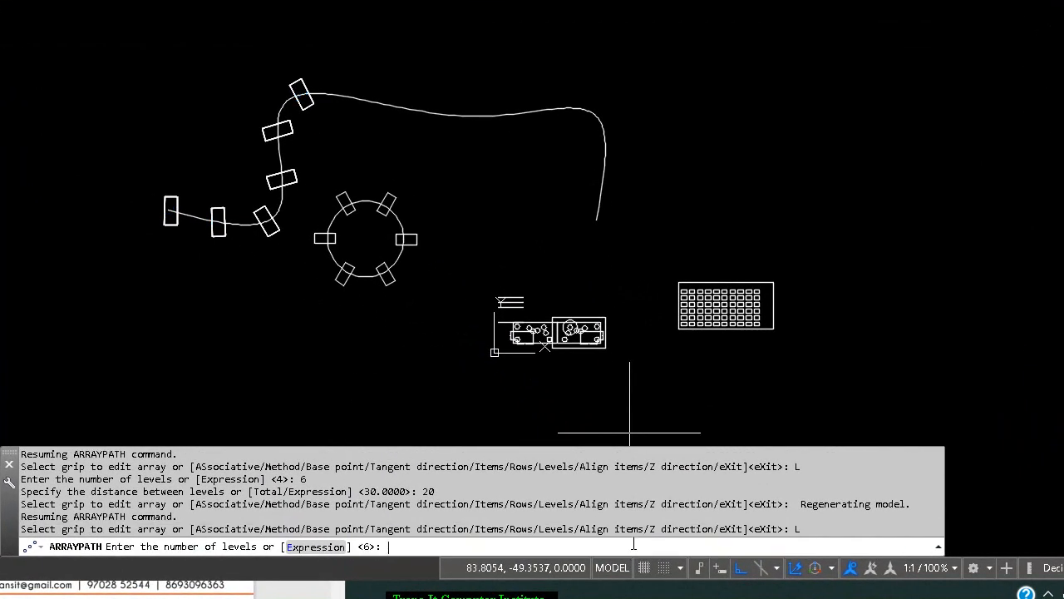
pyautogui.write('1')
pyautogui.press('BackSpace')
pyautogui.write('0')
pyautogui.press('Return')
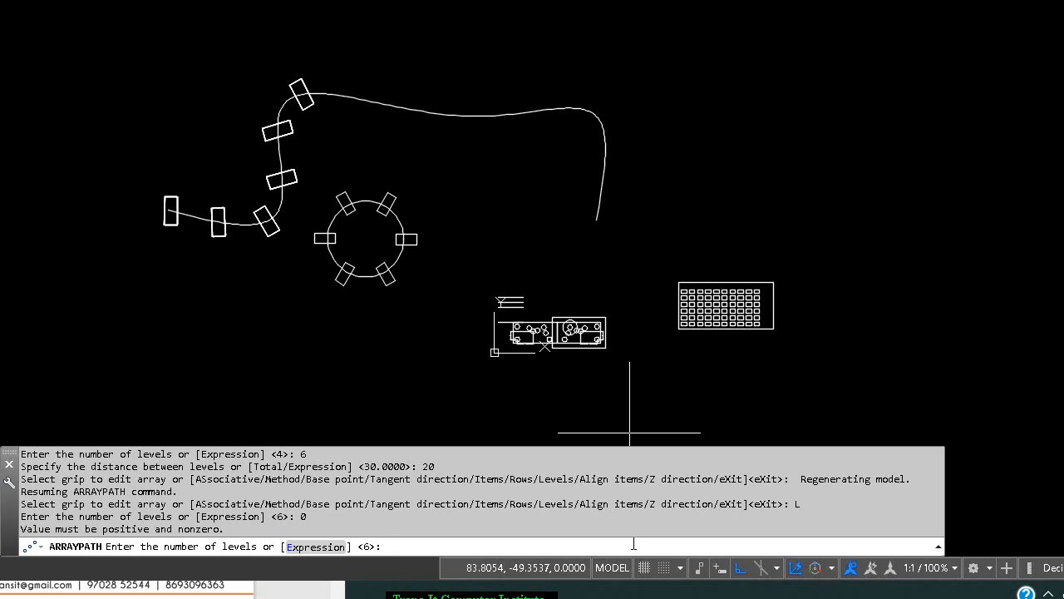
pyautogui.write('1')
pyautogui.press('Return')
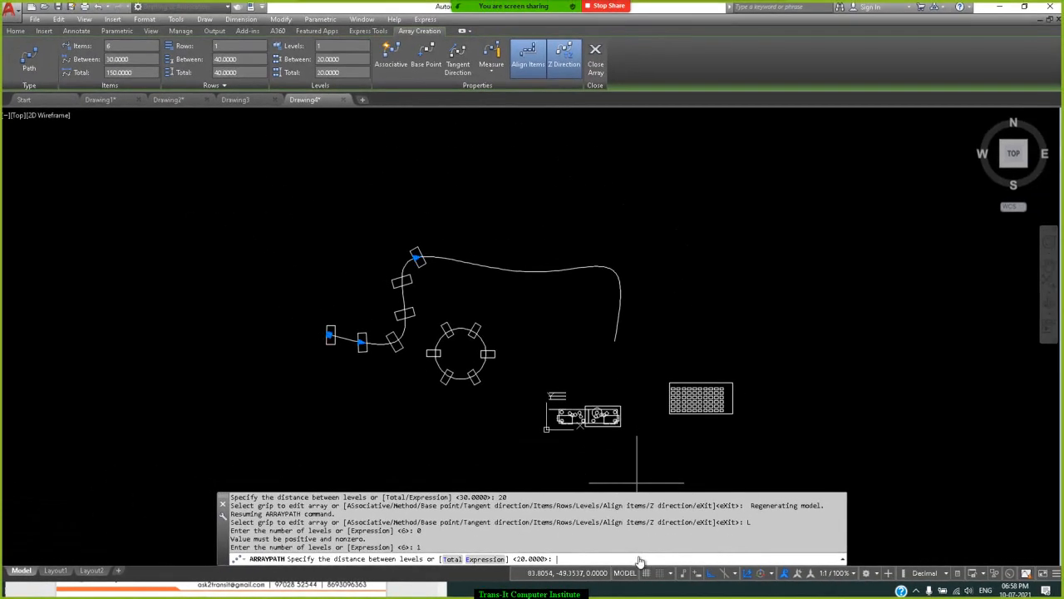
pyautogui.press('Return')
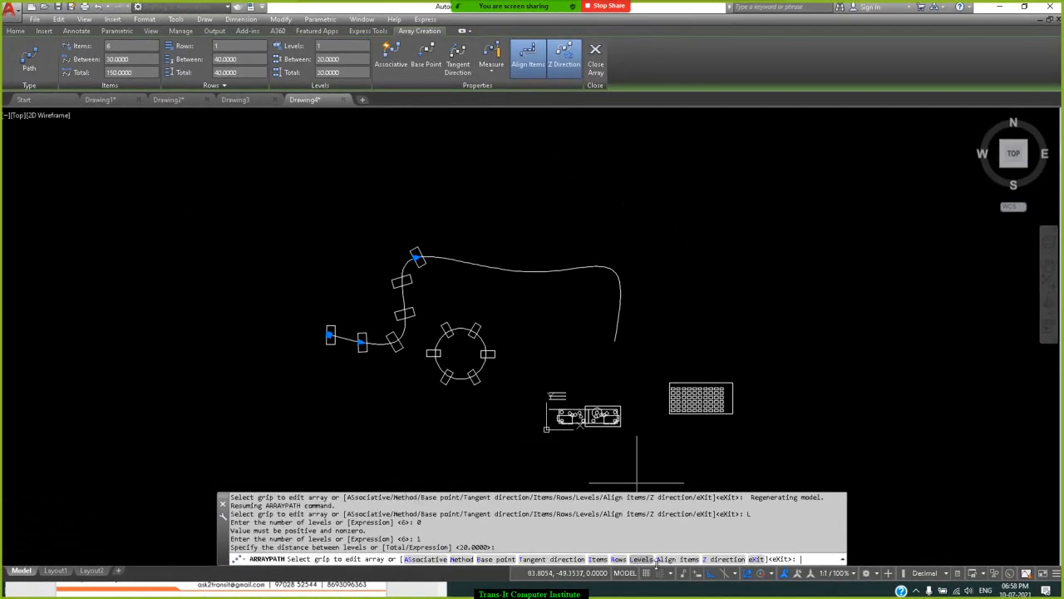
# Turn the path array's item alignment off, turn it back on so items follow the spline, and exit the array command.
pyautogui.click(666, 559)
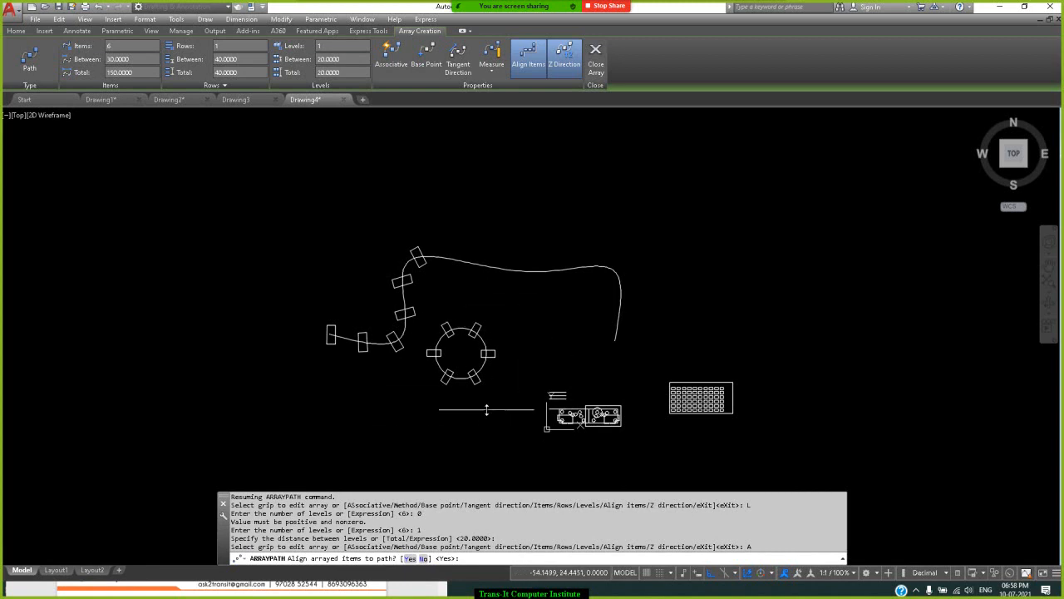
pyautogui.click(424, 559)
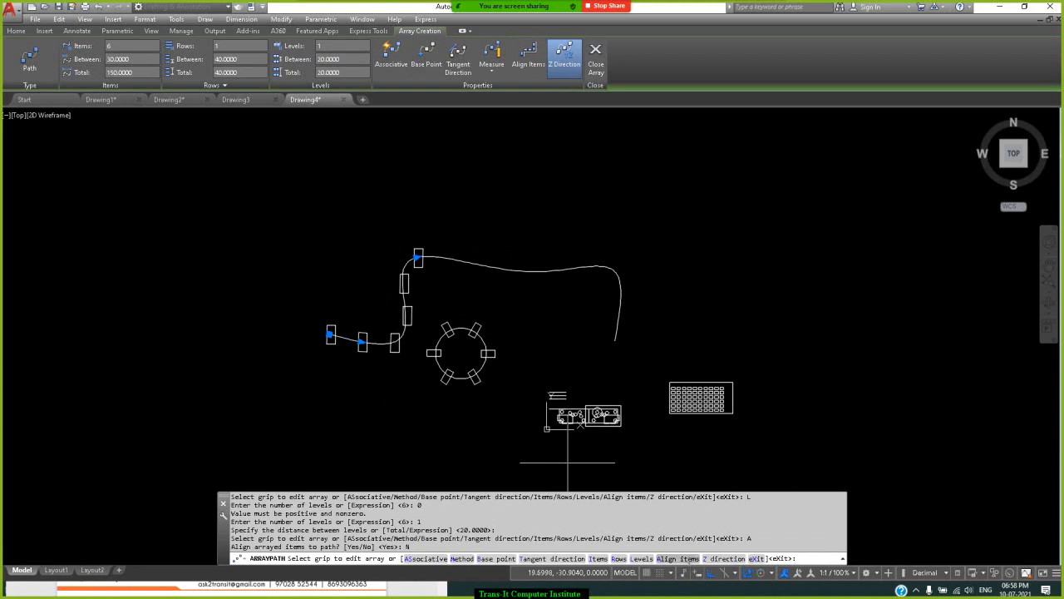
pyautogui.click(685, 559)
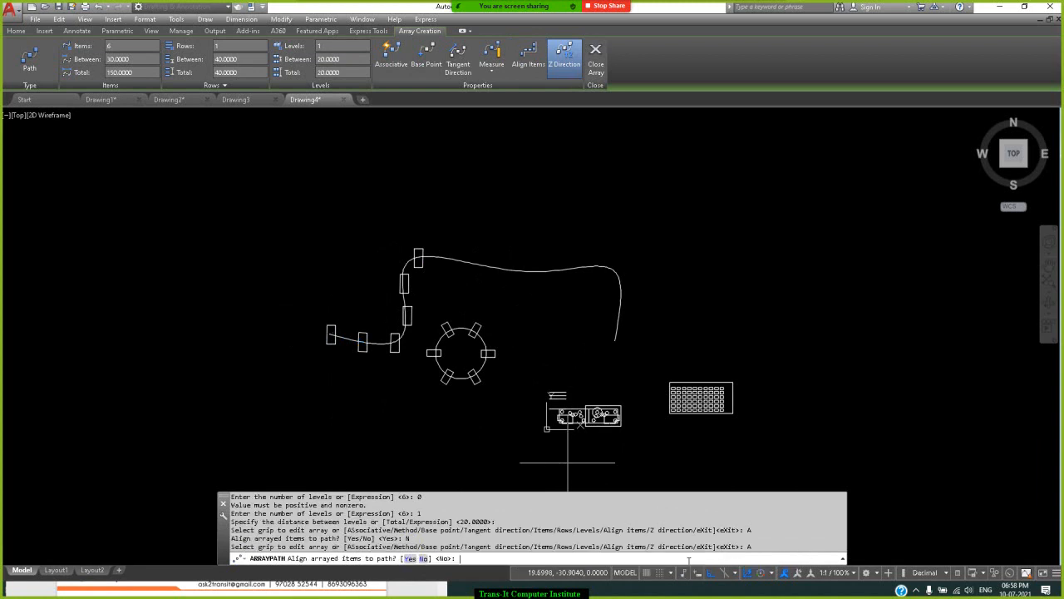
pyautogui.click(410, 560)
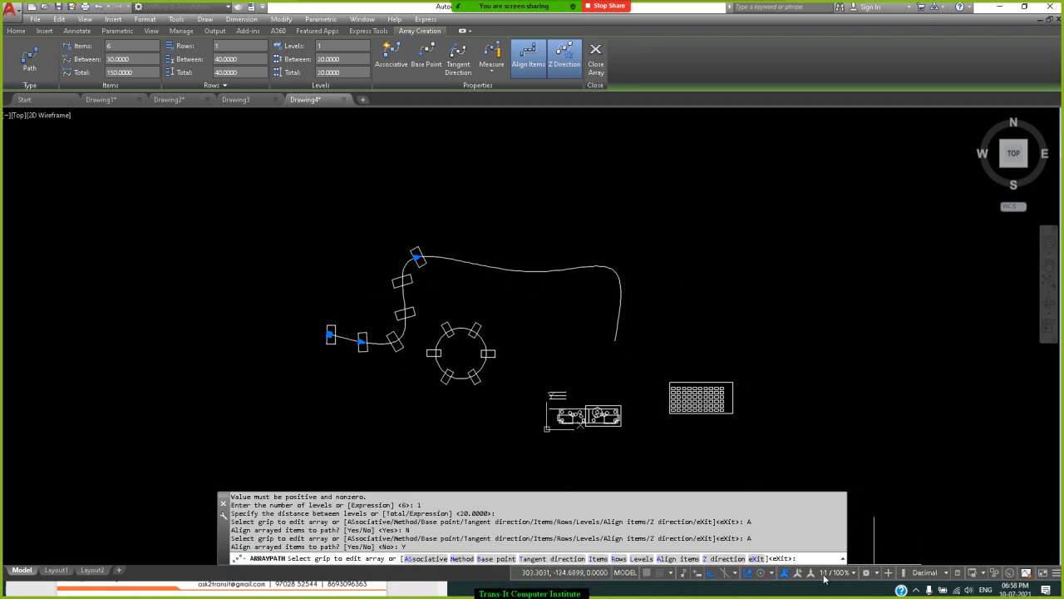
pyautogui.click(758, 559)
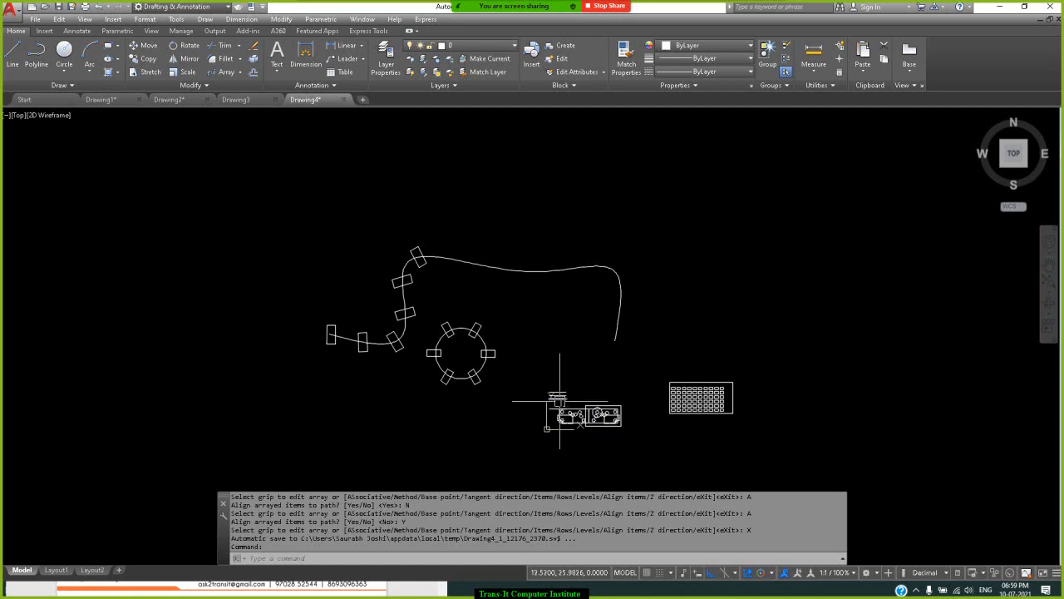
# Move the large circle by its center from the right-hand plate half to the right endpoint of the uppermost short line, with Ortho off.
pyautogui.write('z')
pyautogui.press('Return')
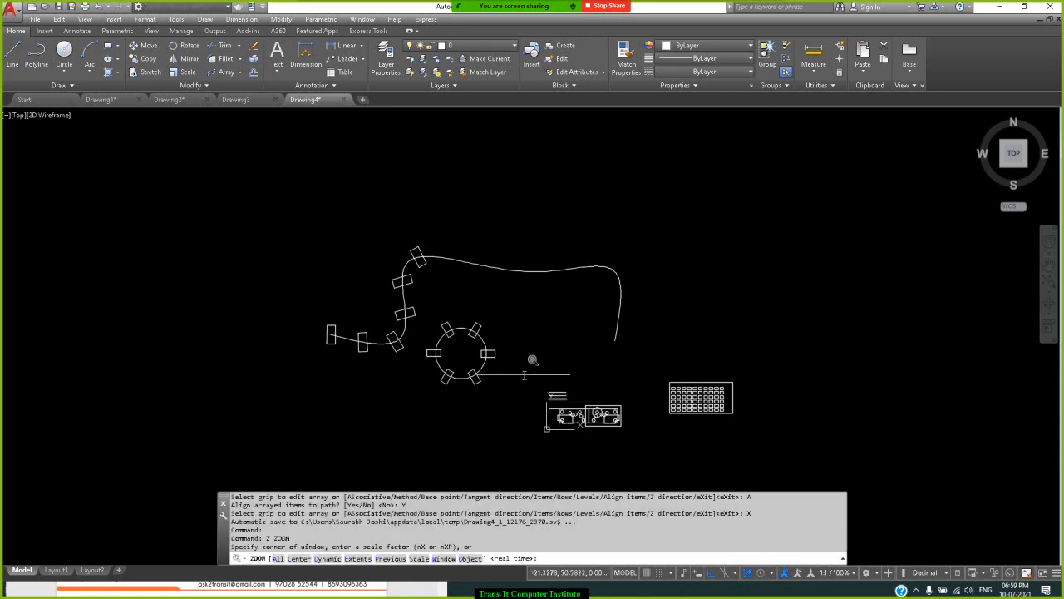
pyautogui.click(534, 378)
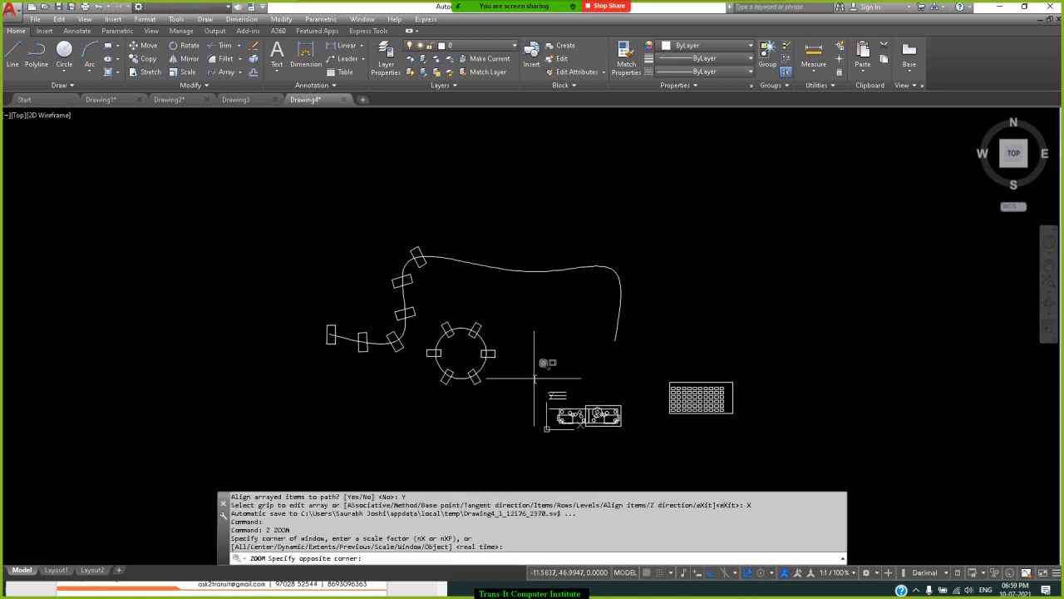
pyautogui.click(640, 437)
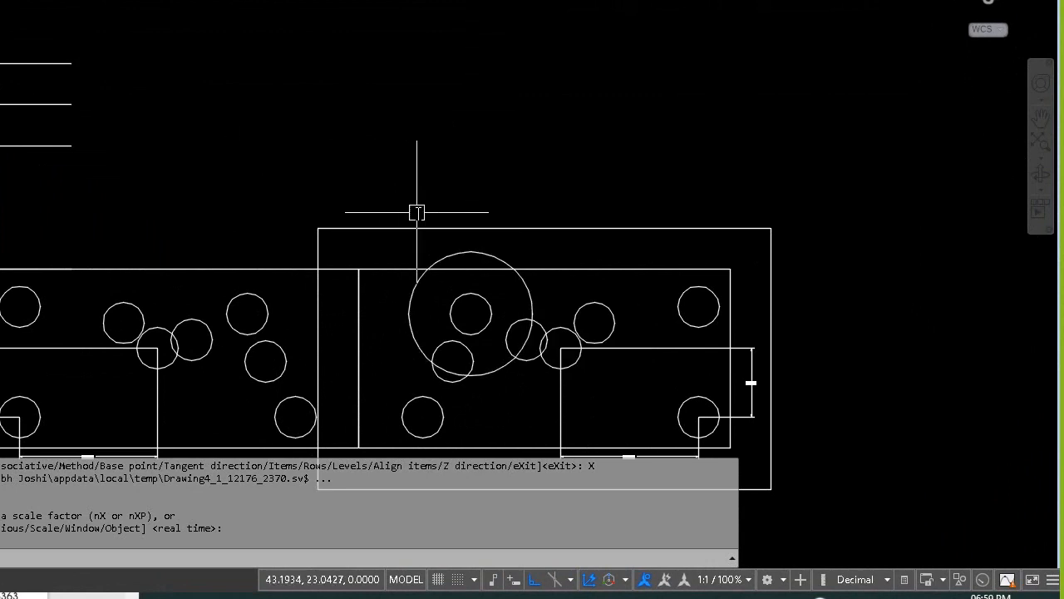
pyautogui.click(509, 255)
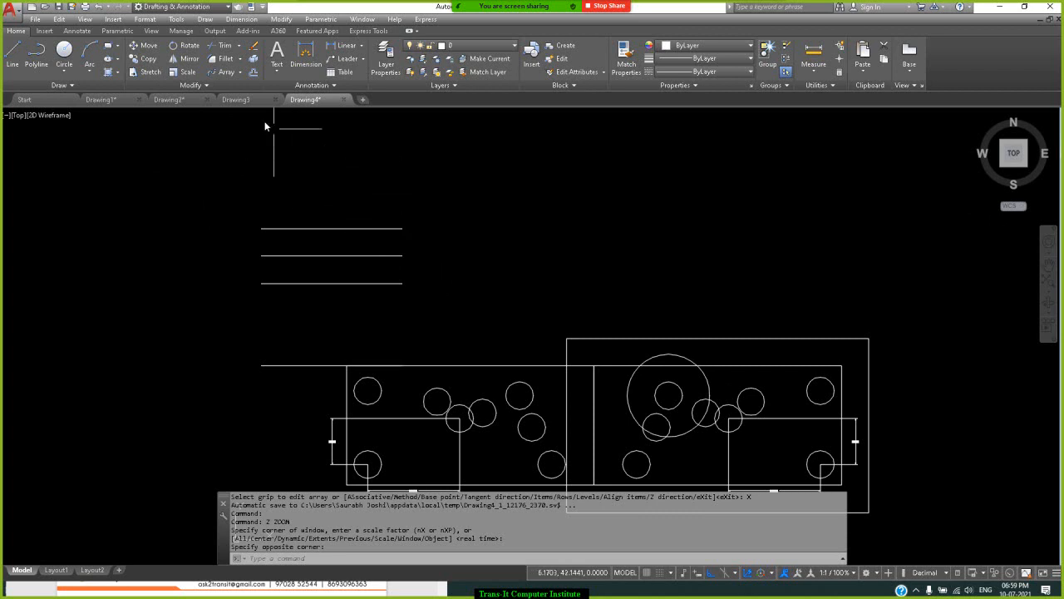
pyautogui.click(152, 49)
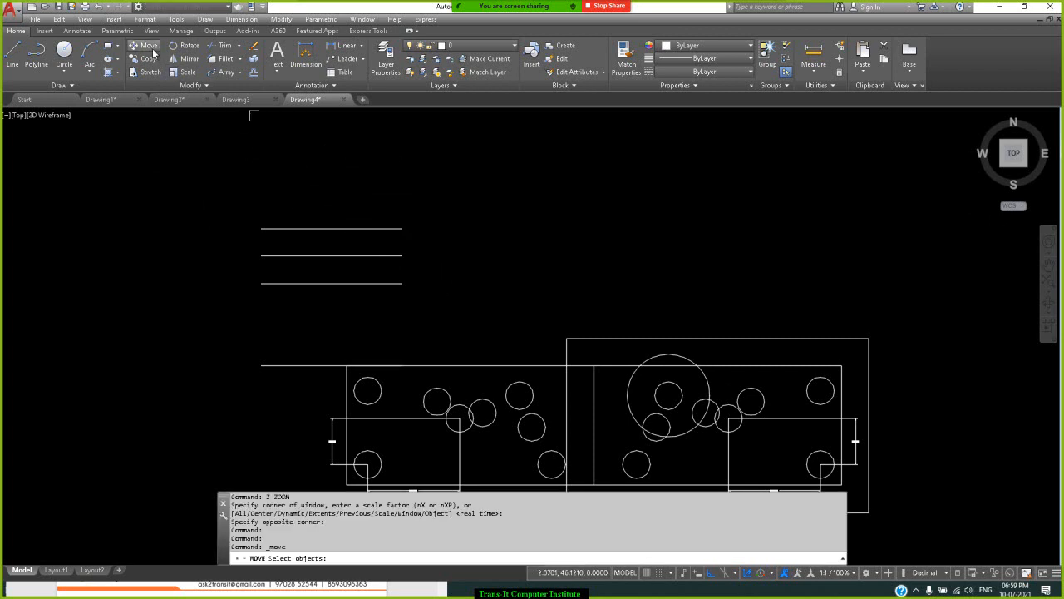
pyautogui.click(691, 360)
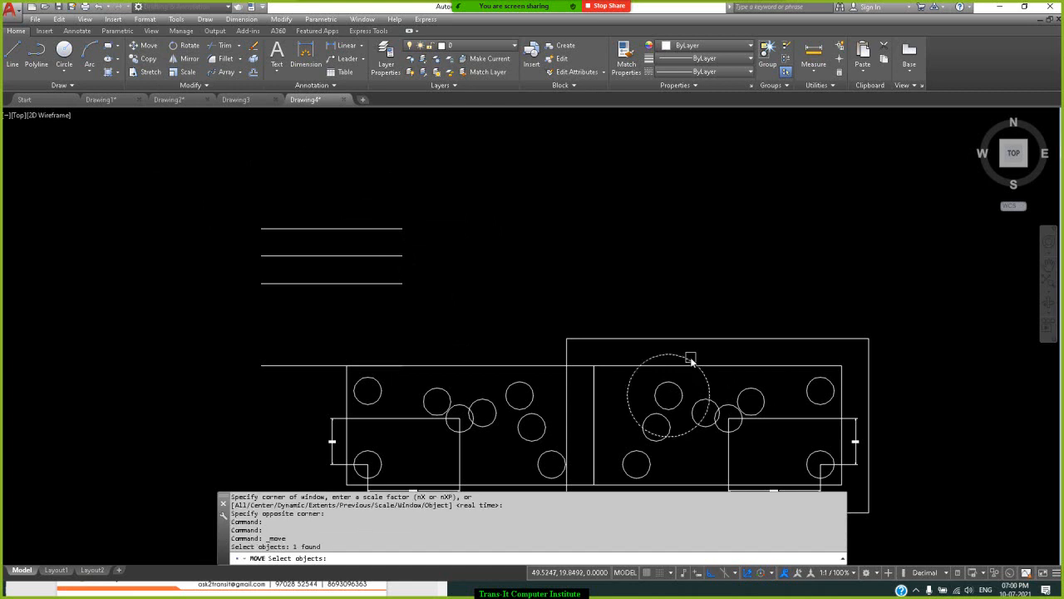
pyautogui.press('Return')
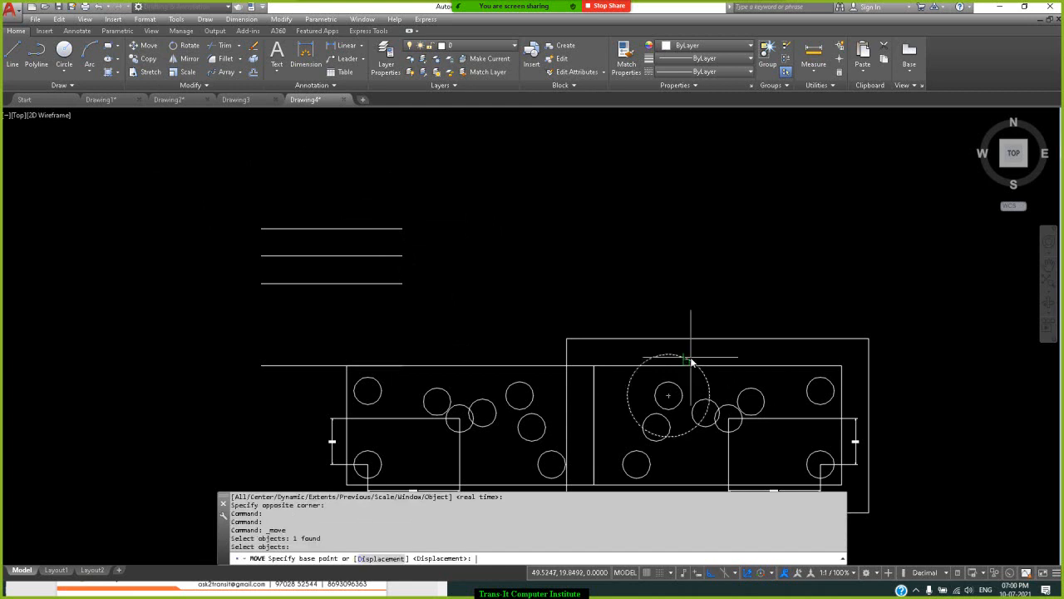
pyautogui.click(669, 397)
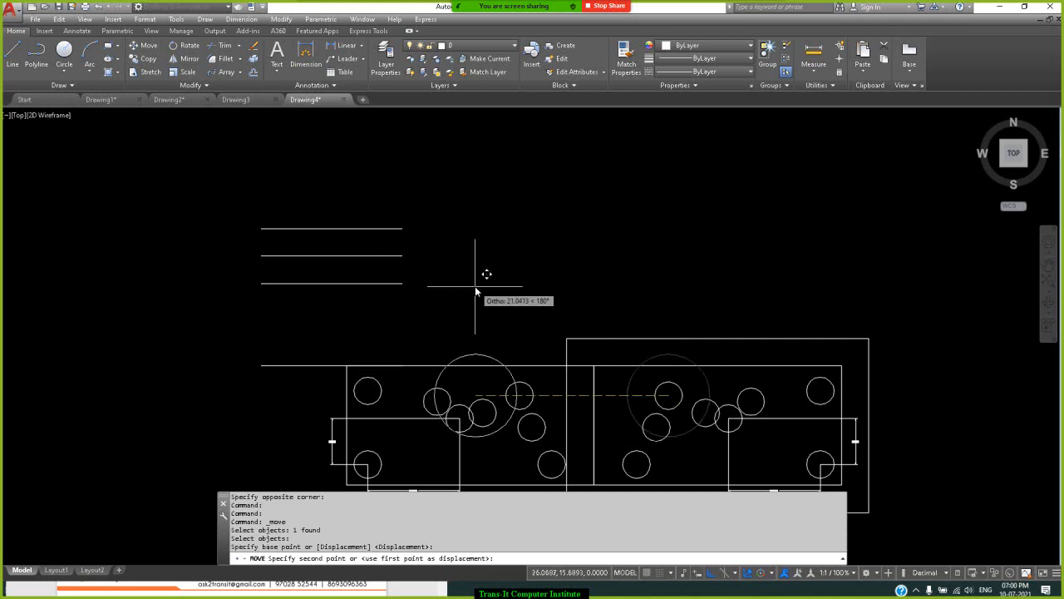
pyautogui.press('F6')
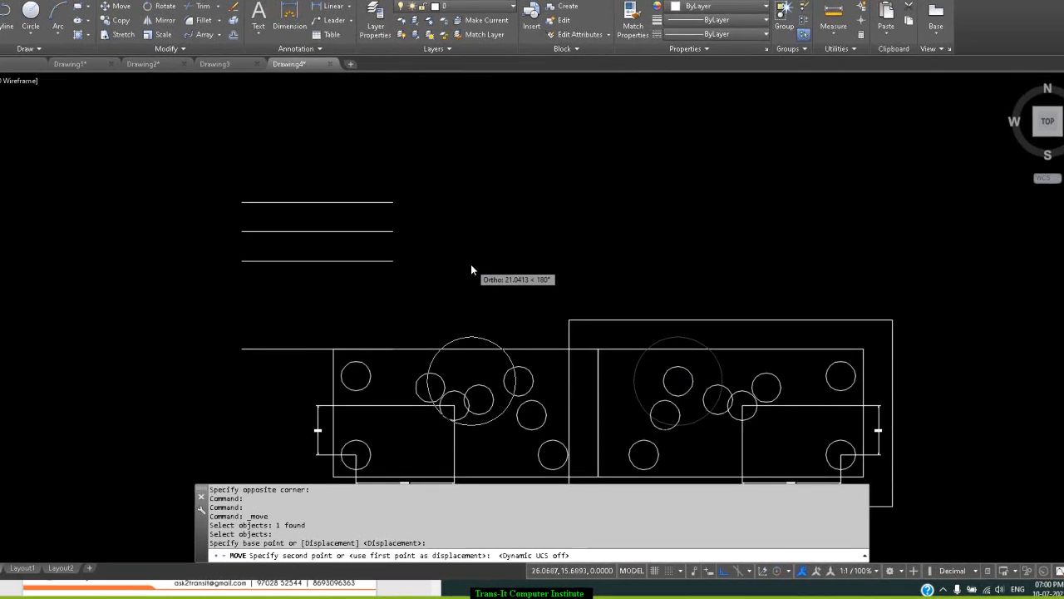
pyautogui.press('F7')
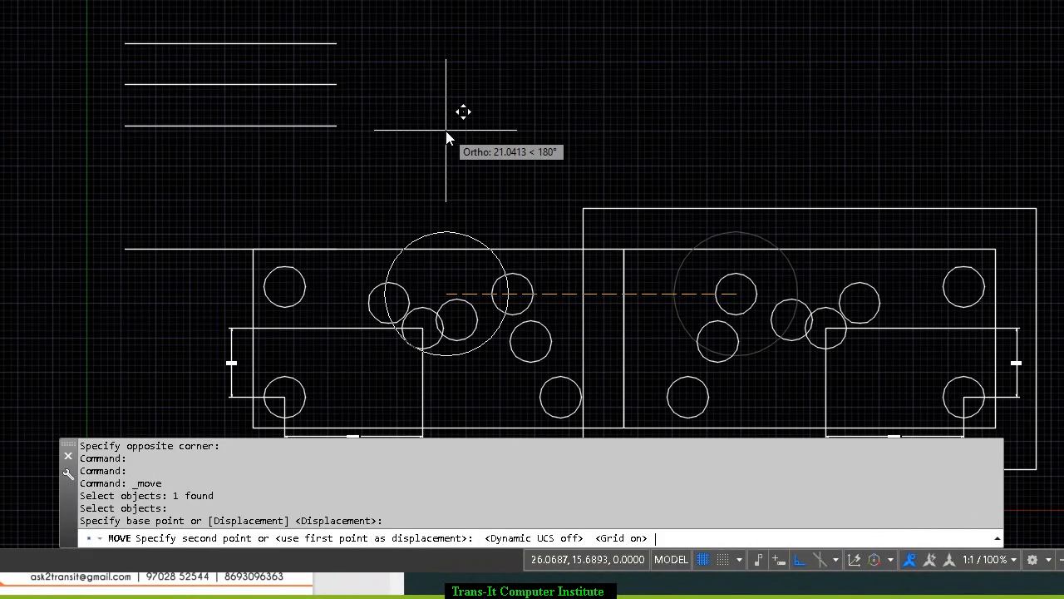
pyautogui.press('F8')
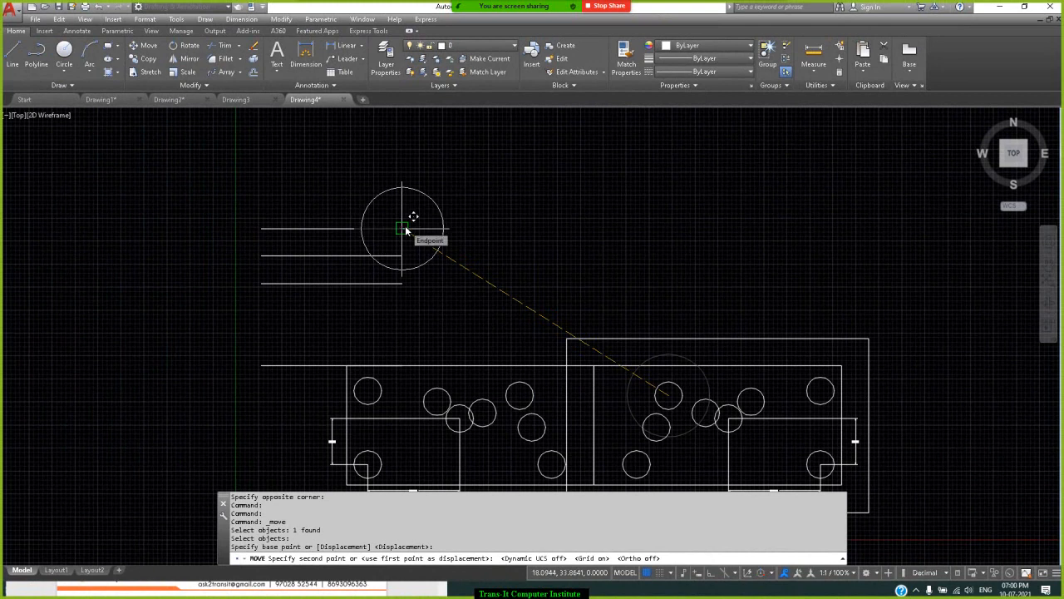
pyautogui.click(407, 231)
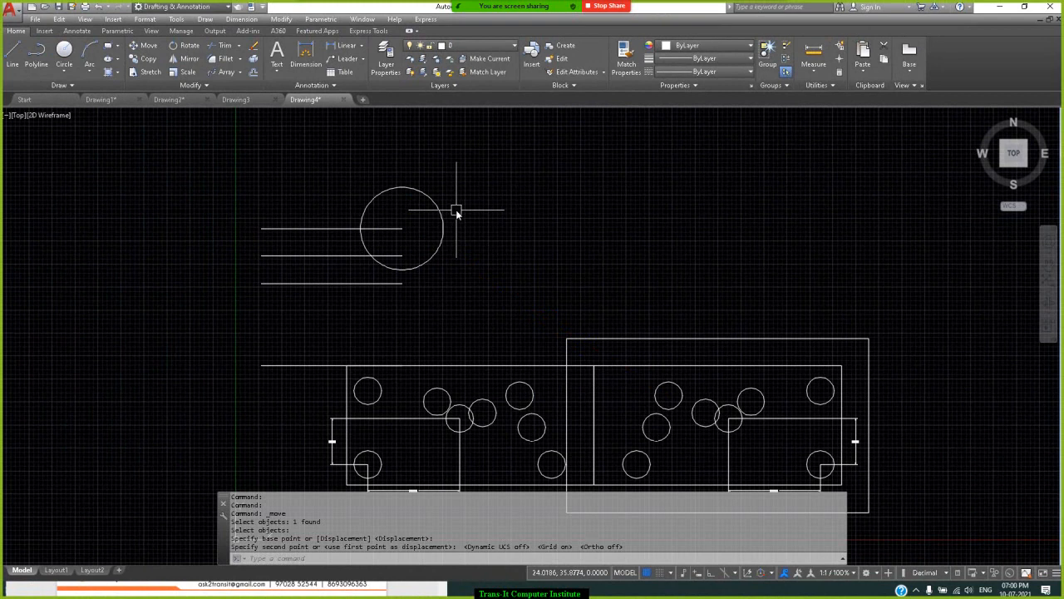
# Switch Dynamic UCS on, the grid off and Ortho mode on.
pyautogui.press('F6')
pyautogui.press('F7')
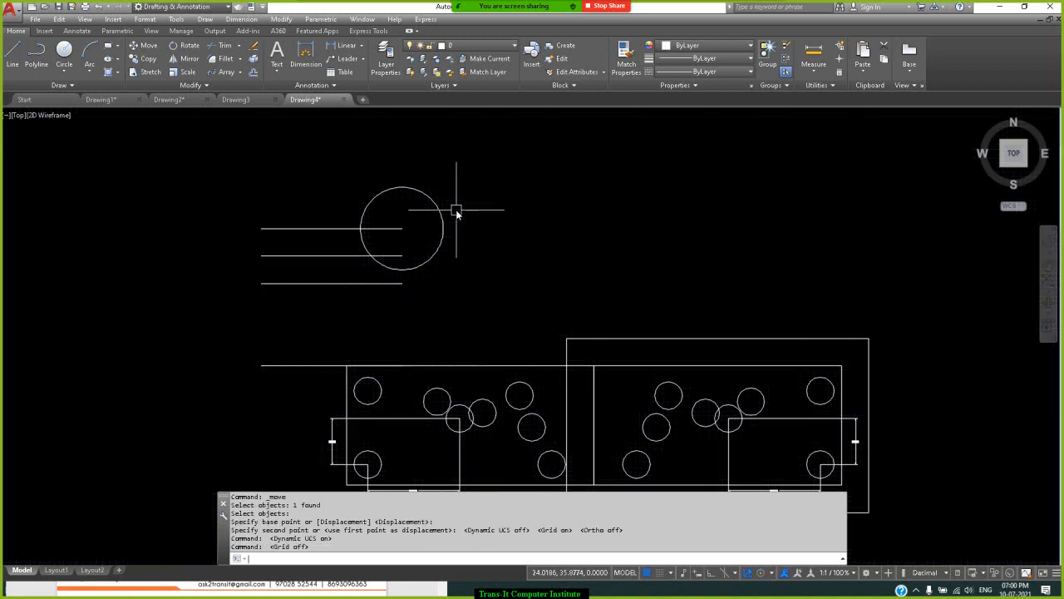
pyautogui.press('F8')
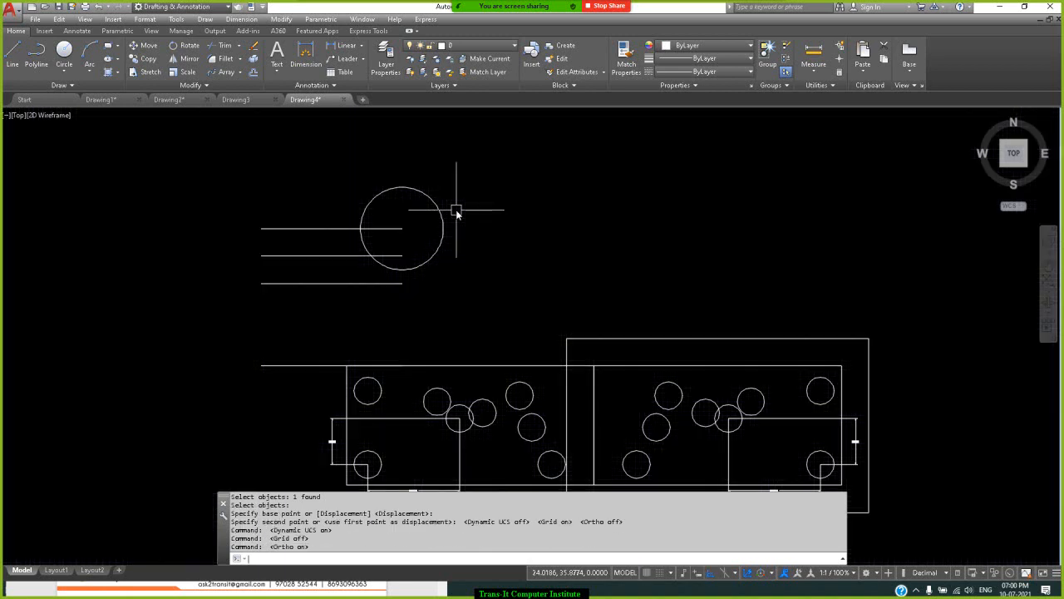
# Move the large circle 20 units horizontally to the right, using its center as the base point.
pyautogui.write('m')
pyautogui.press('Return')
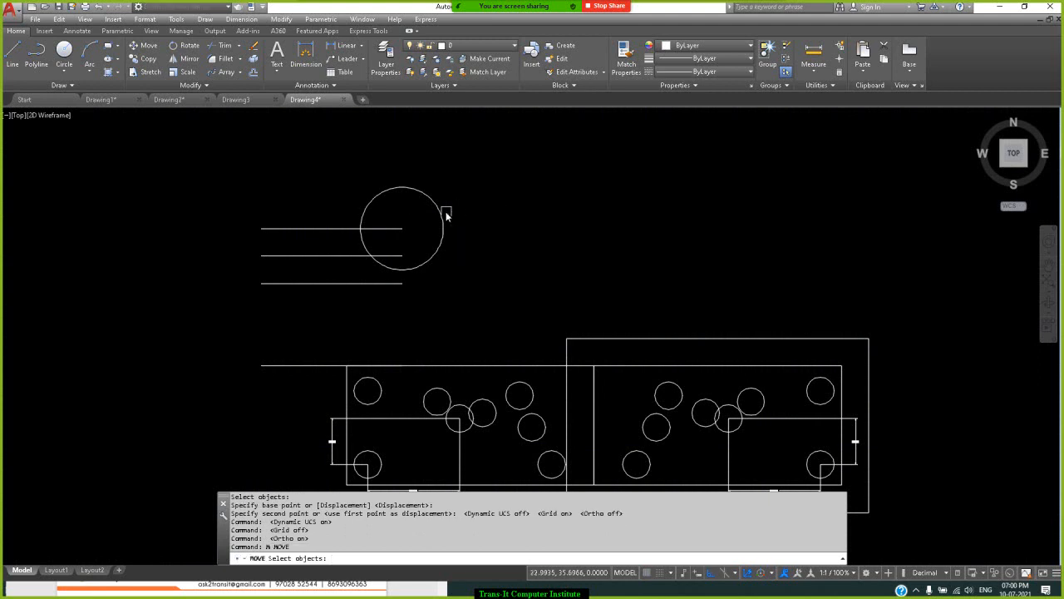
pyautogui.click(436, 212)
pyautogui.press('Return')
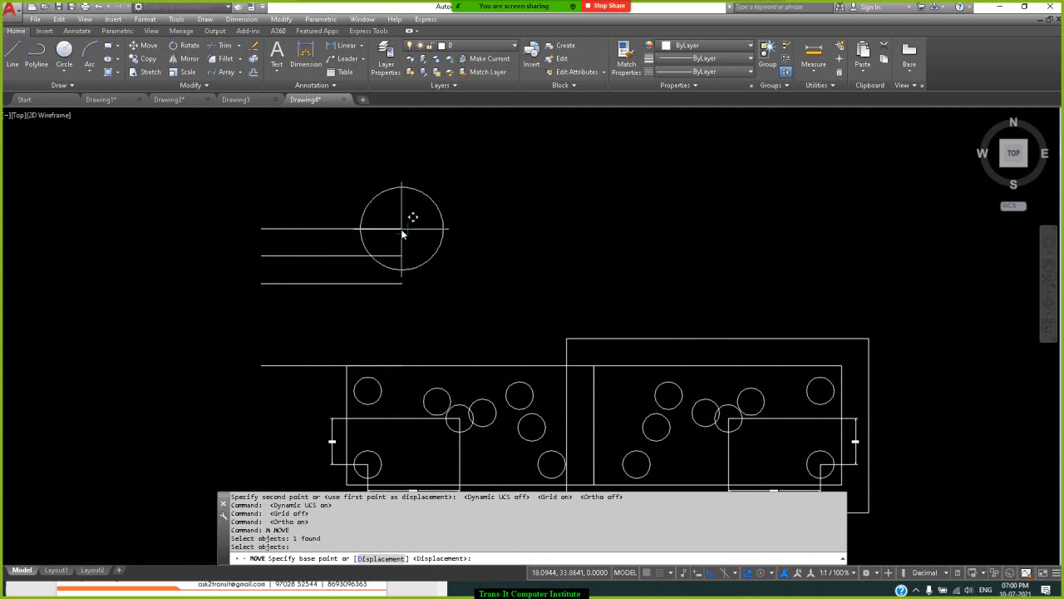
pyautogui.click(401, 230)
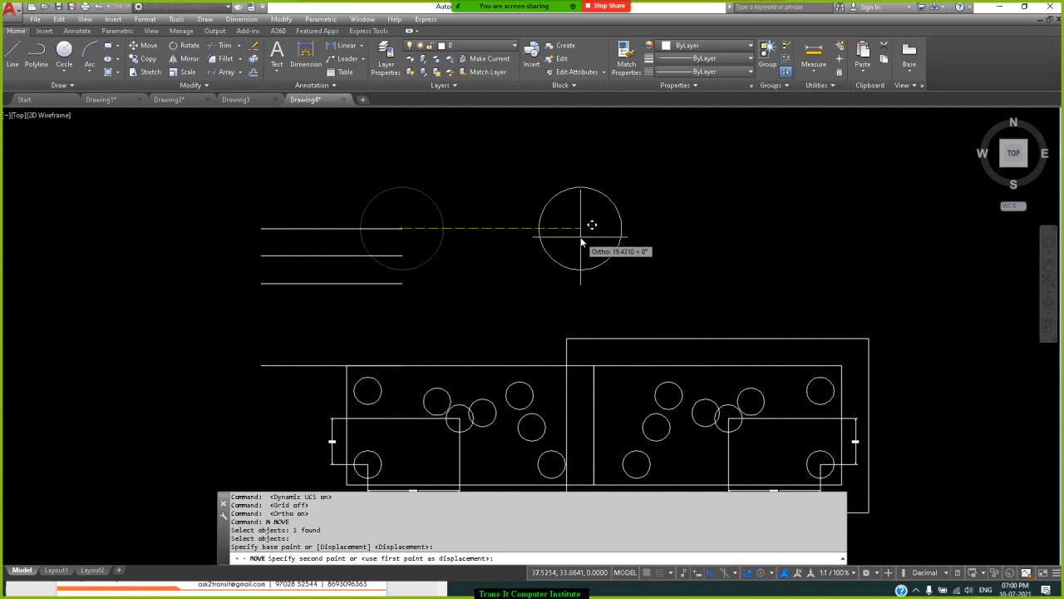
pyautogui.write('20')
pyautogui.press('Return')
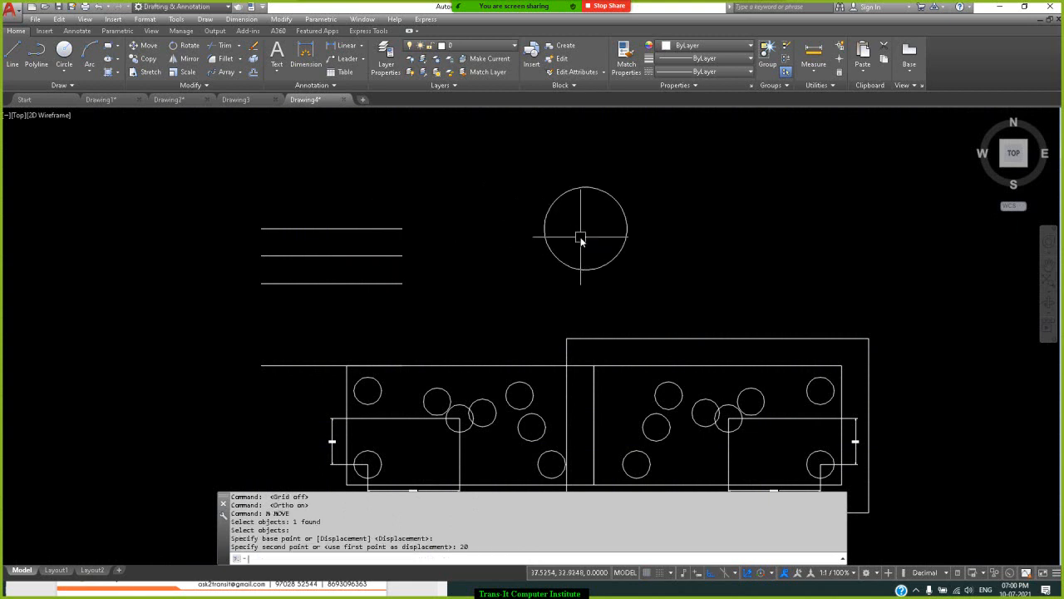
# Move the large circle 10 units straight up, using its center as the base point.
pyautogui.press('Return')
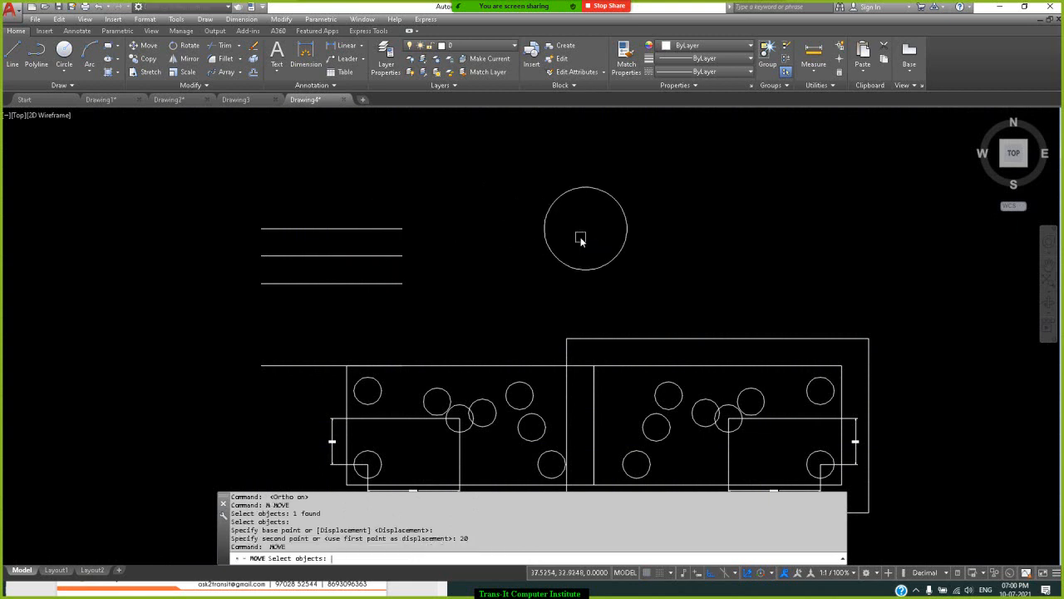
pyautogui.click(620, 202)
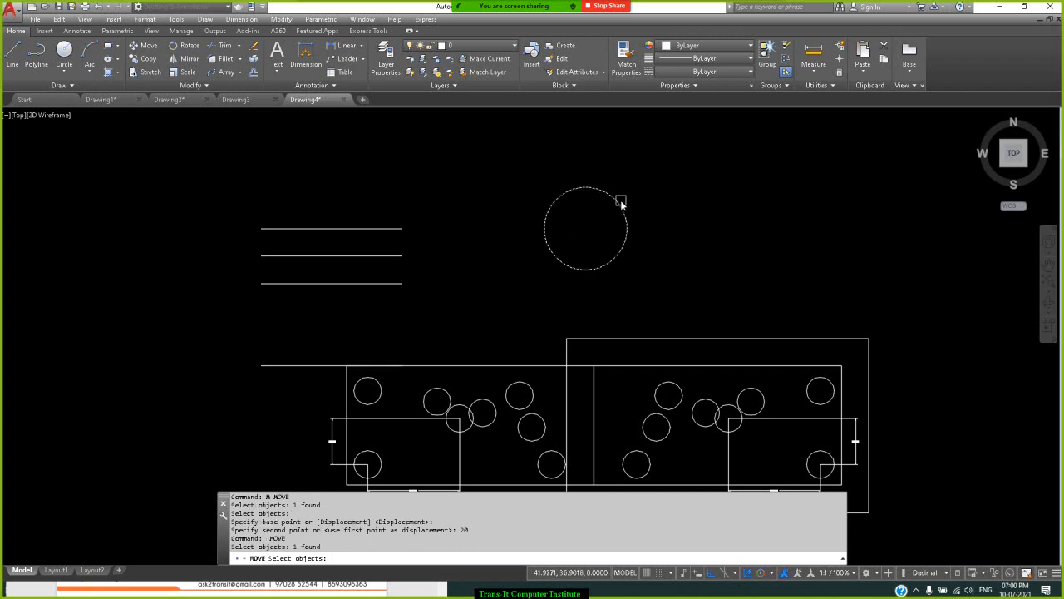
pyautogui.press('Return')
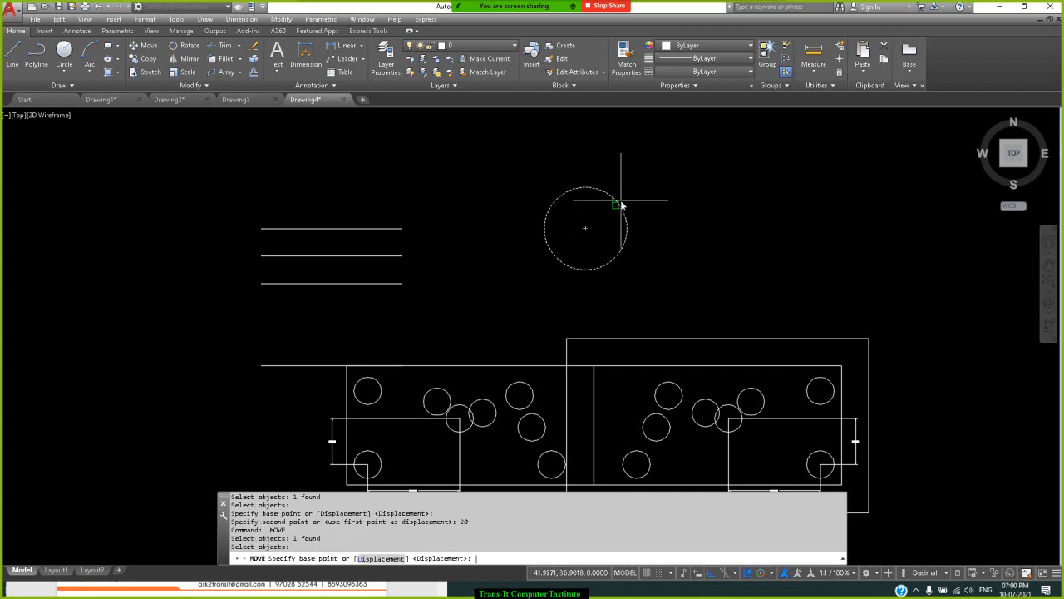
pyautogui.click(586, 228)
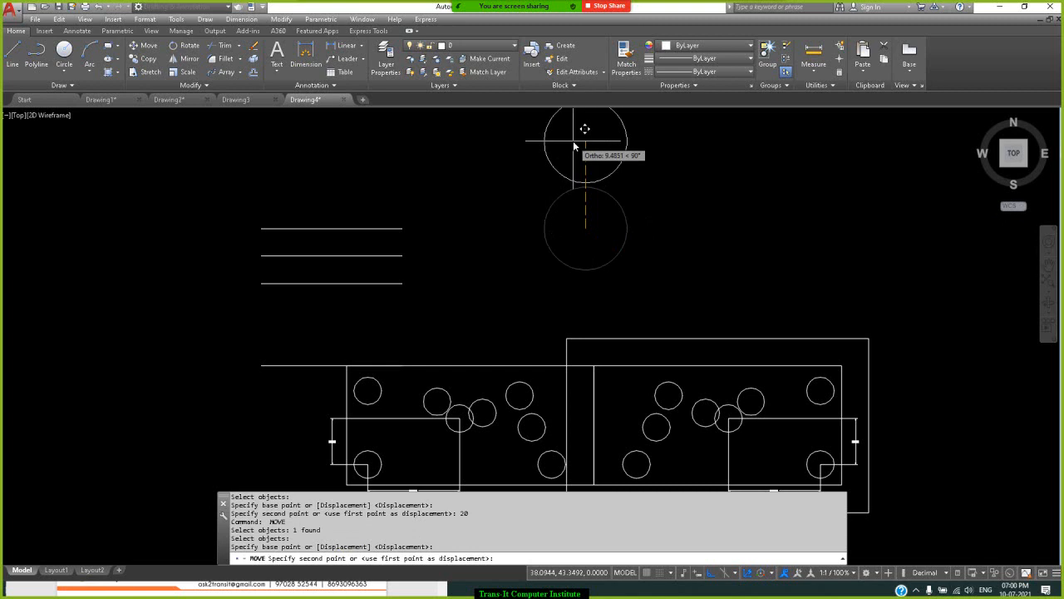
pyautogui.write('10')
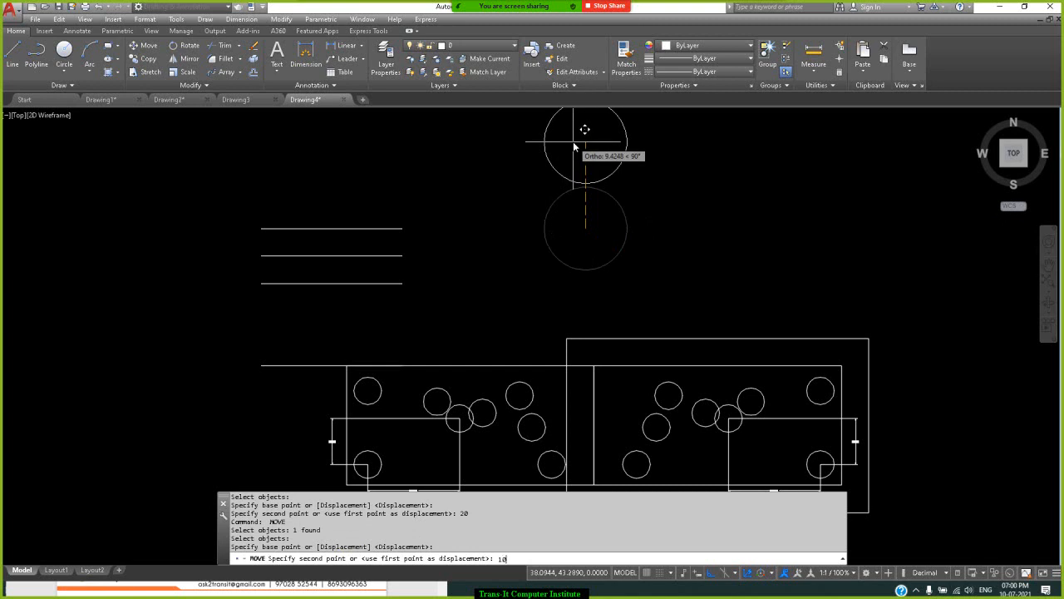
pyautogui.press('Return')
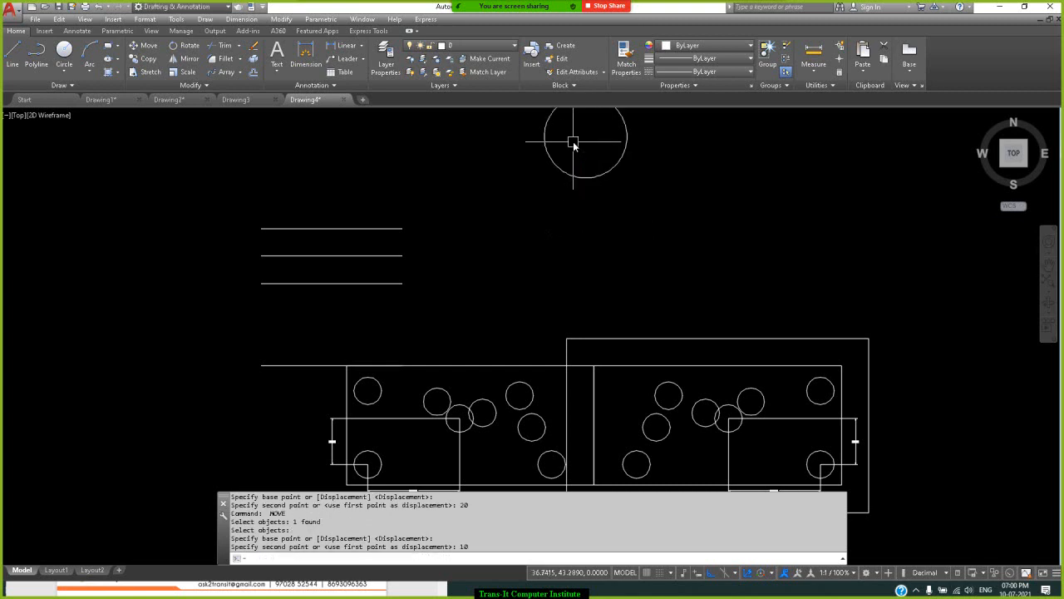
pyautogui.write('m')
pyautogui.press('Return')
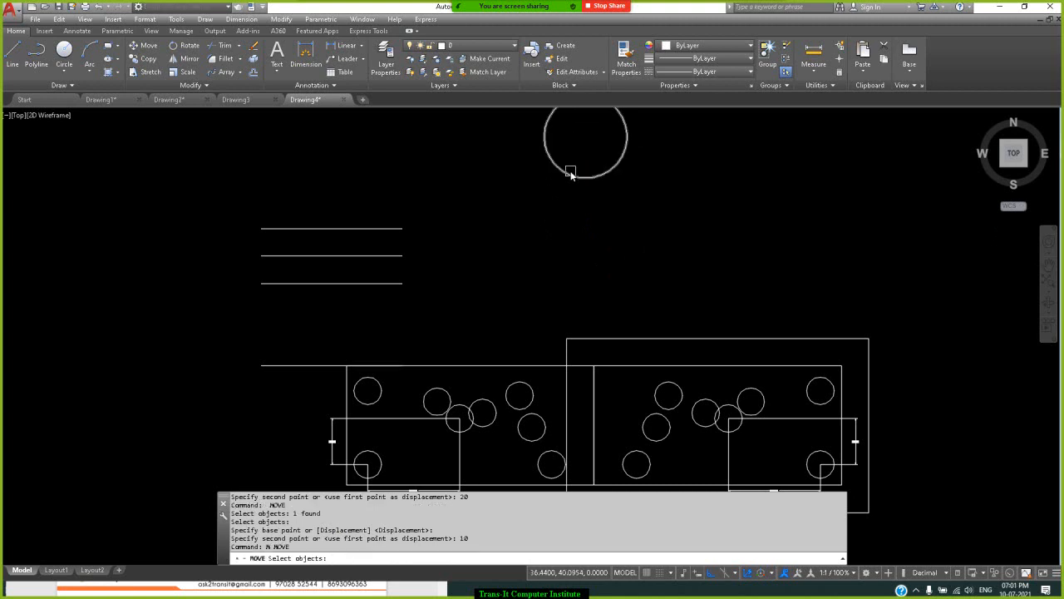
pyautogui.click(571, 173)
pyautogui.press('Return')
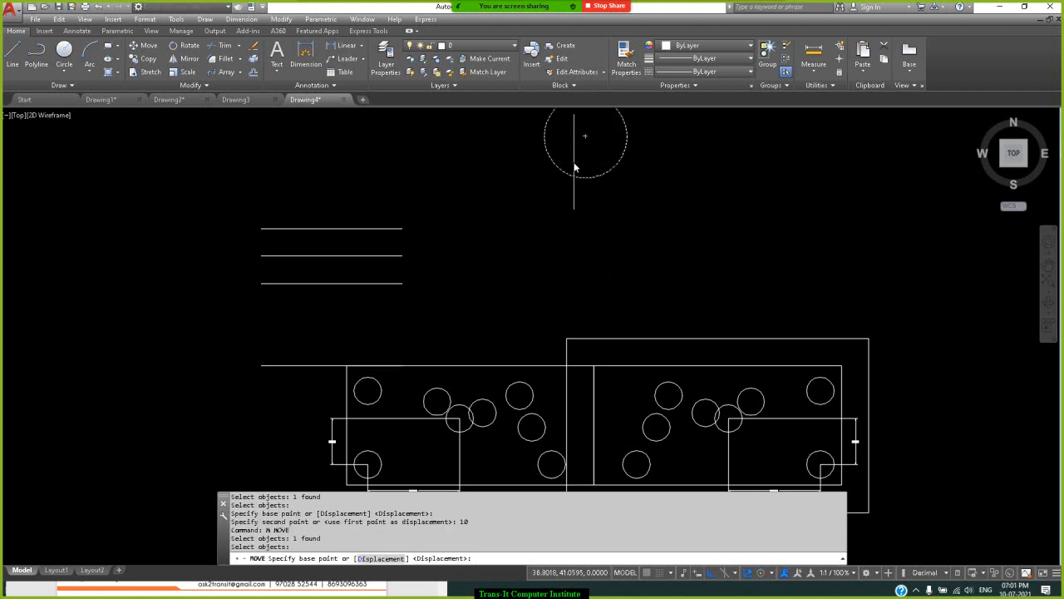
pyautogui.click(587, 137)
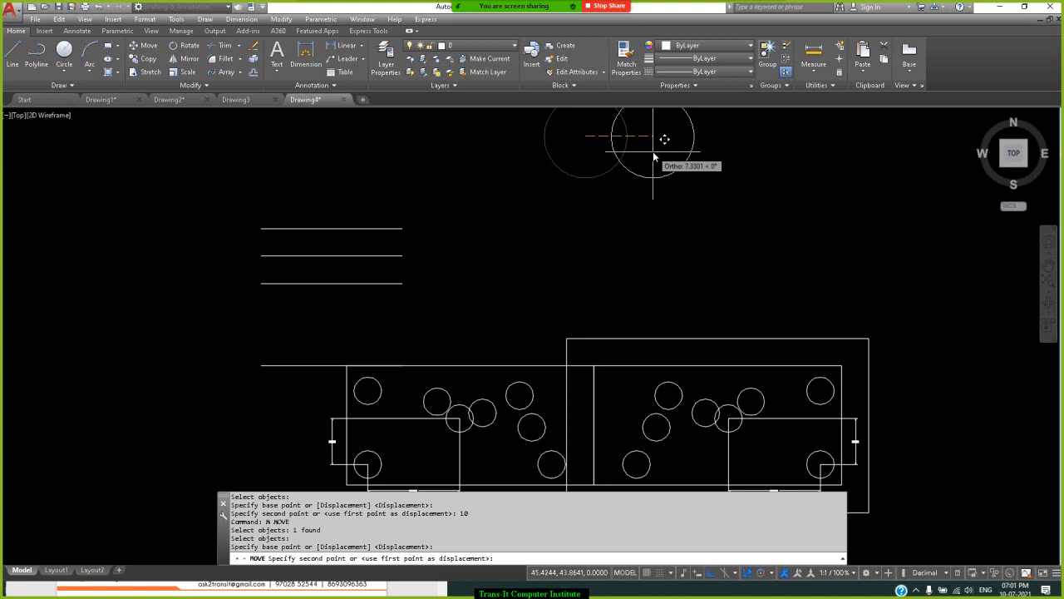
pyautogui.press('Escape')
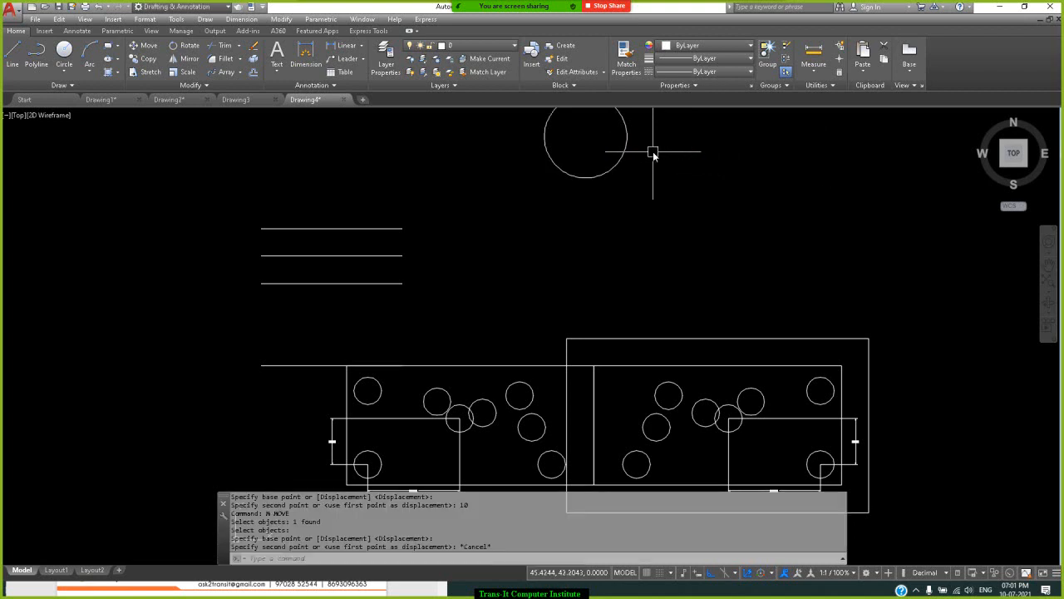
pyautogui.click(1015, 157)
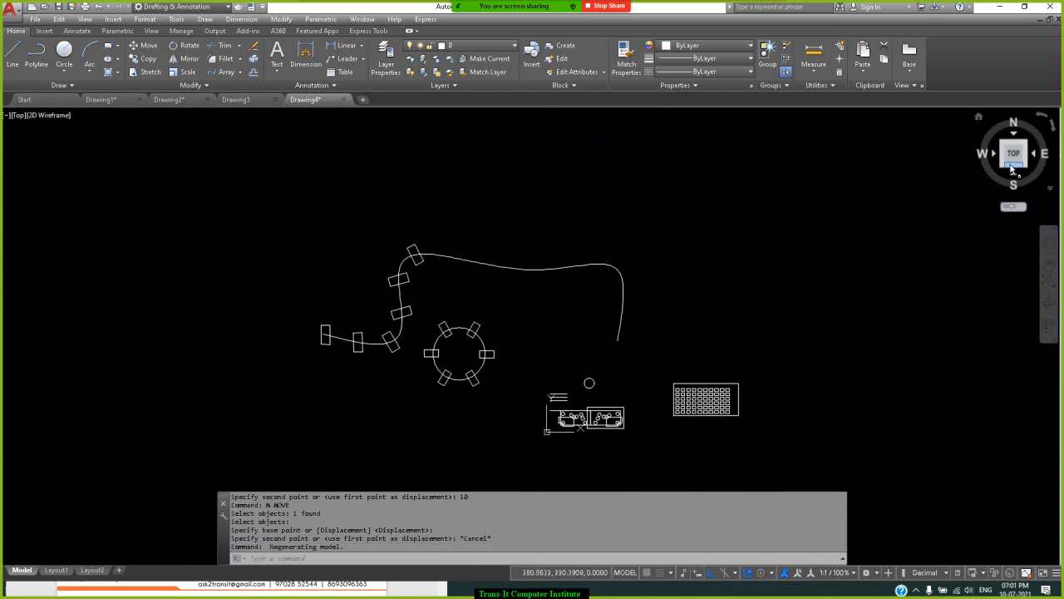
pyautogui.write('netload')
pyautogui.press('Return')
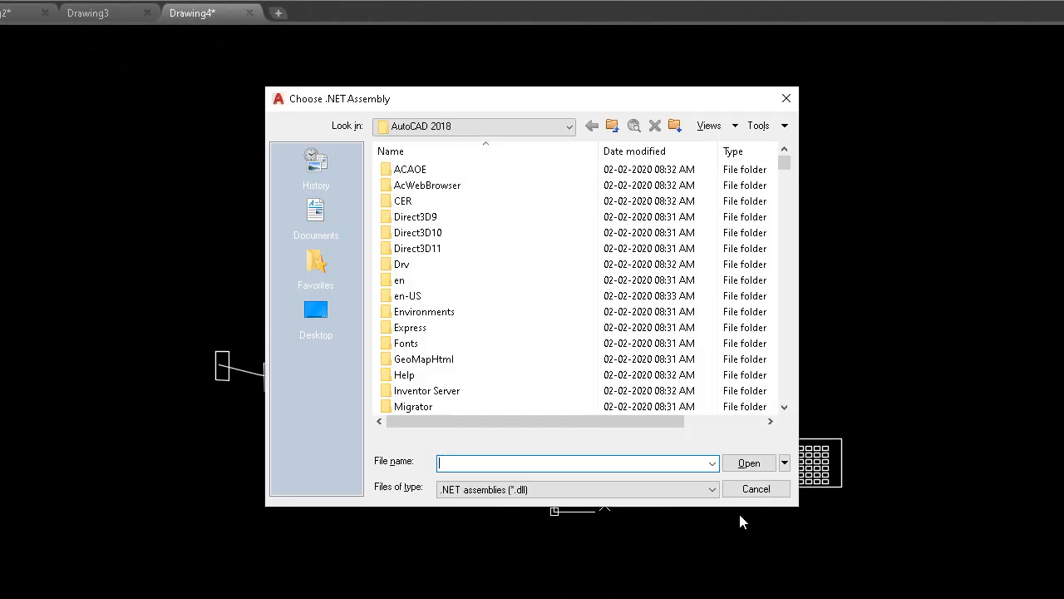
pyautogui.click(787, 98)
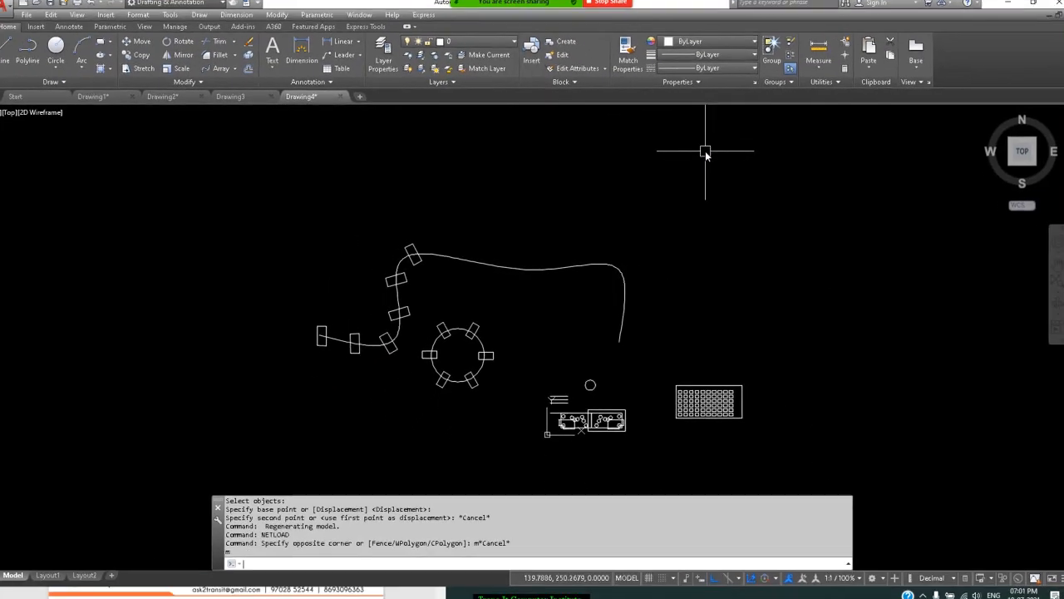
# Move the large circle by a displacement of 50,30 using the Displacement option of the Move command.
pyautogui.press('Return')
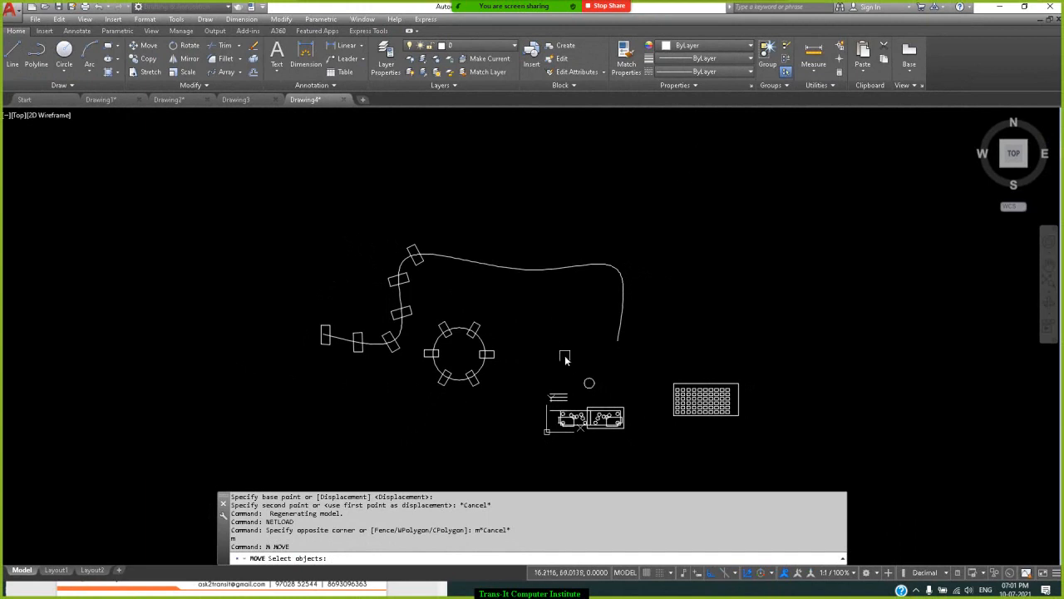
pyautogui.click(587, 376)
pyautogui.press('Return')
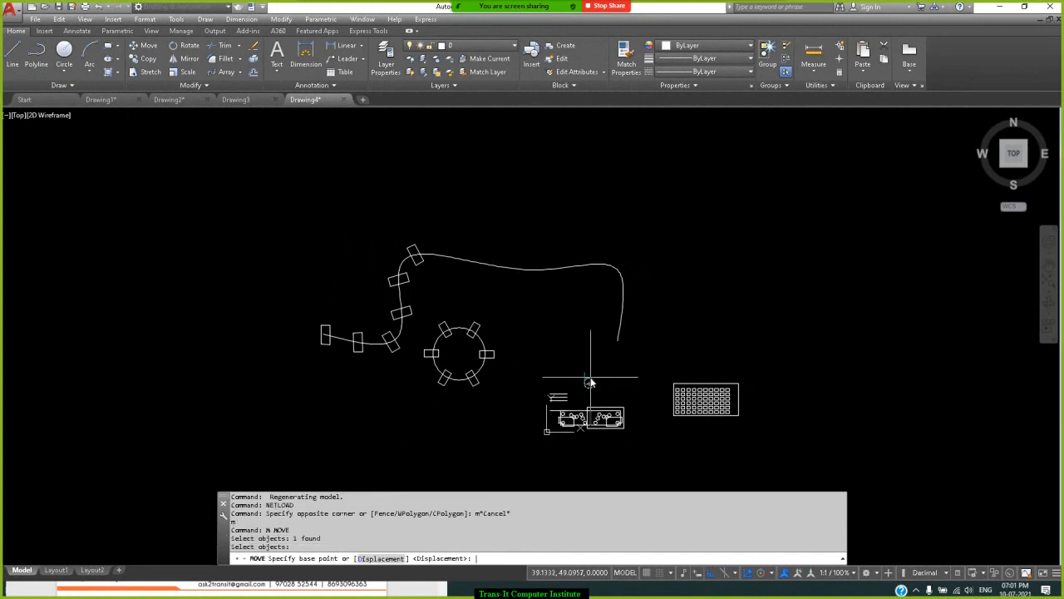
pyautogui.click(381, 558)
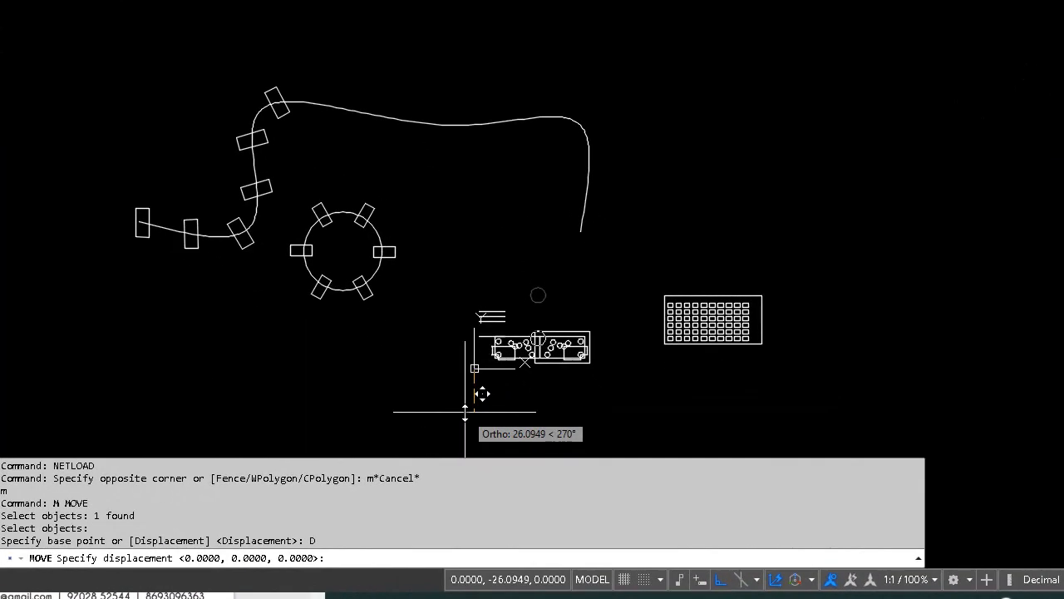
pyautogui.write('50,30')
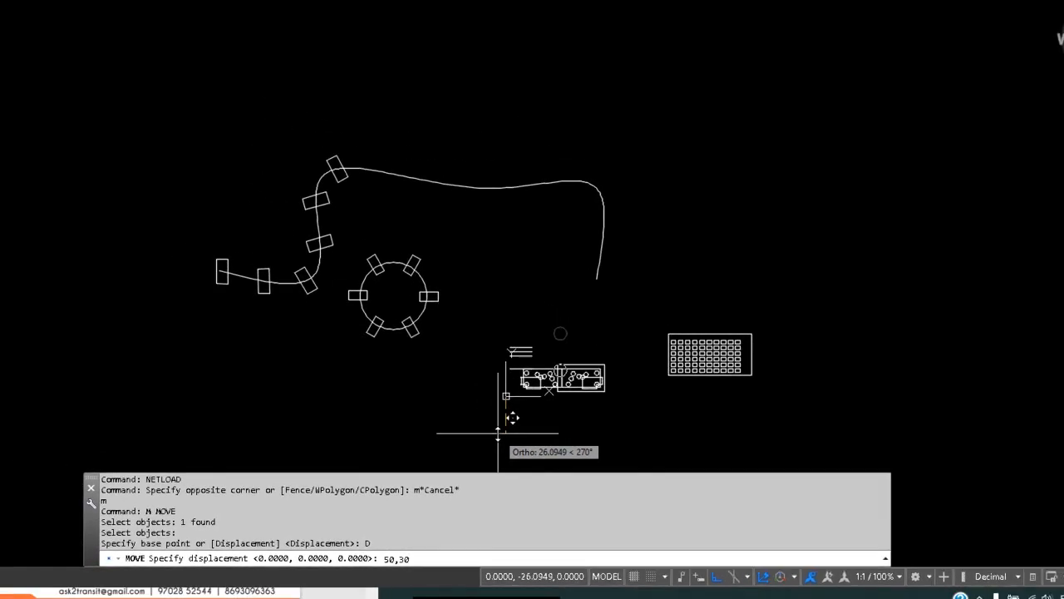
pyautogui.press('Return')
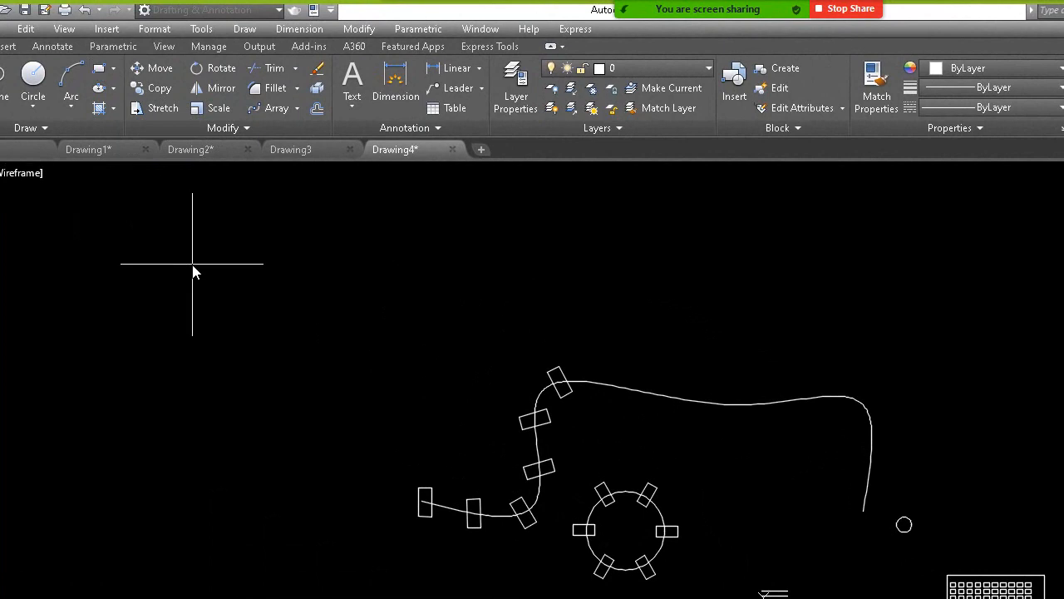
# Draw a rectangle in the empty area above the path array and stretch its right side horizontally outward to roughly double its width.
pyautogui.click(254, 301)
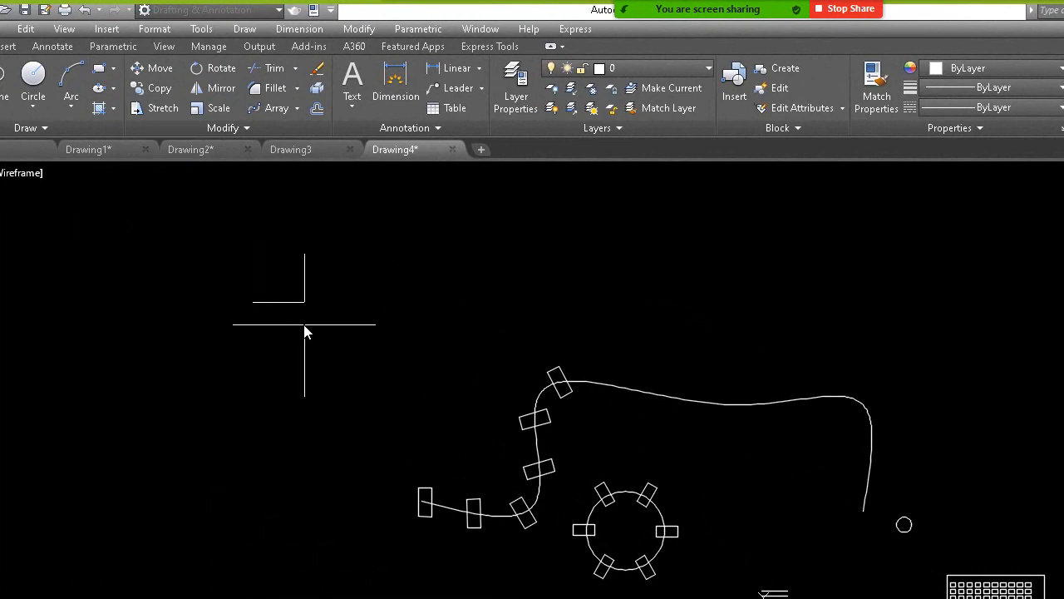
pyautogui.click(355, 352)
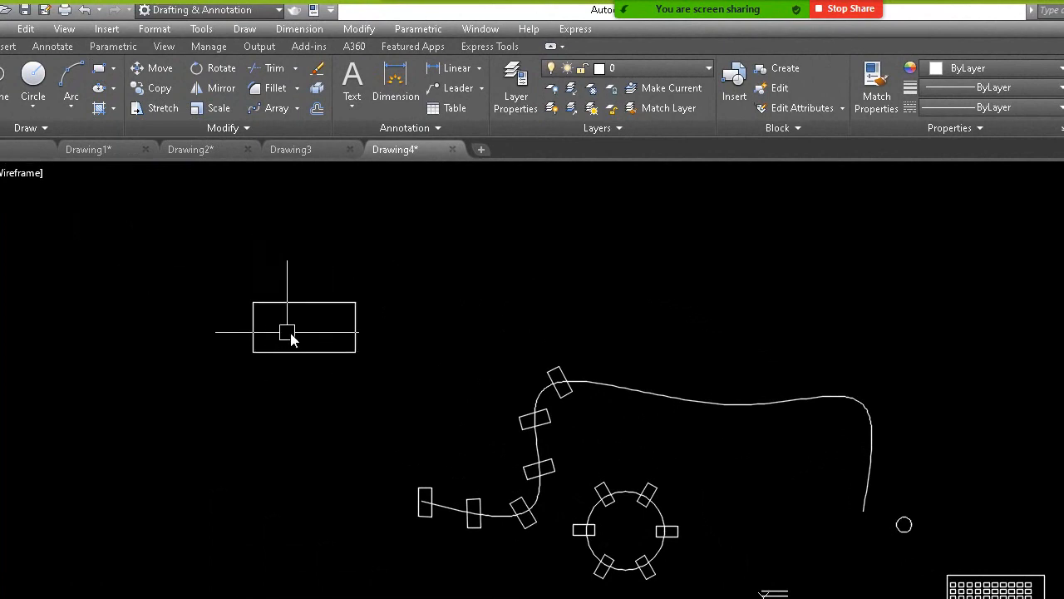
pyautogui.click(355, 335)
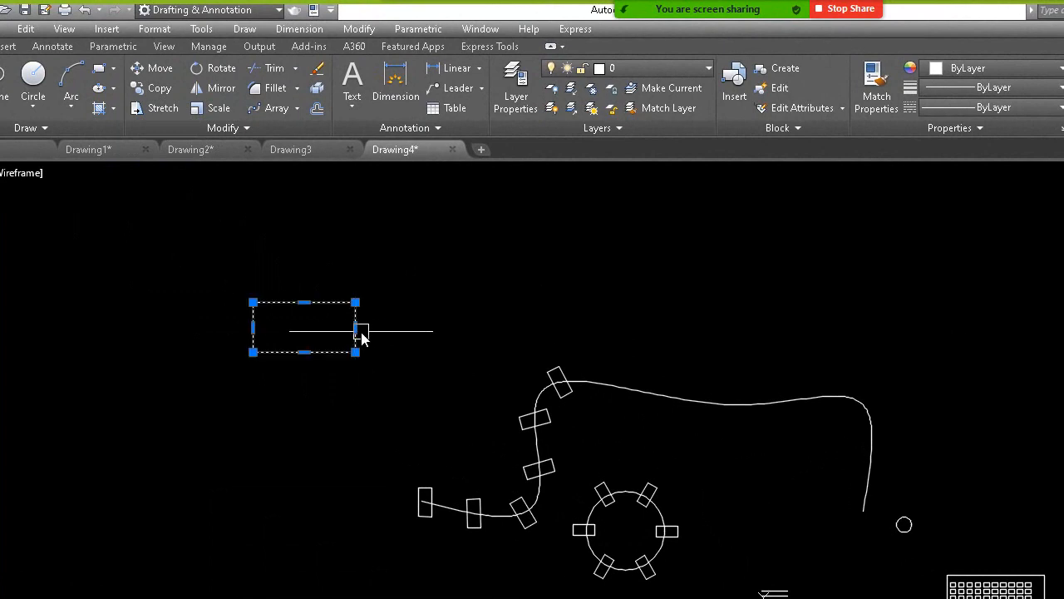
pyautogui.click(356, 327)
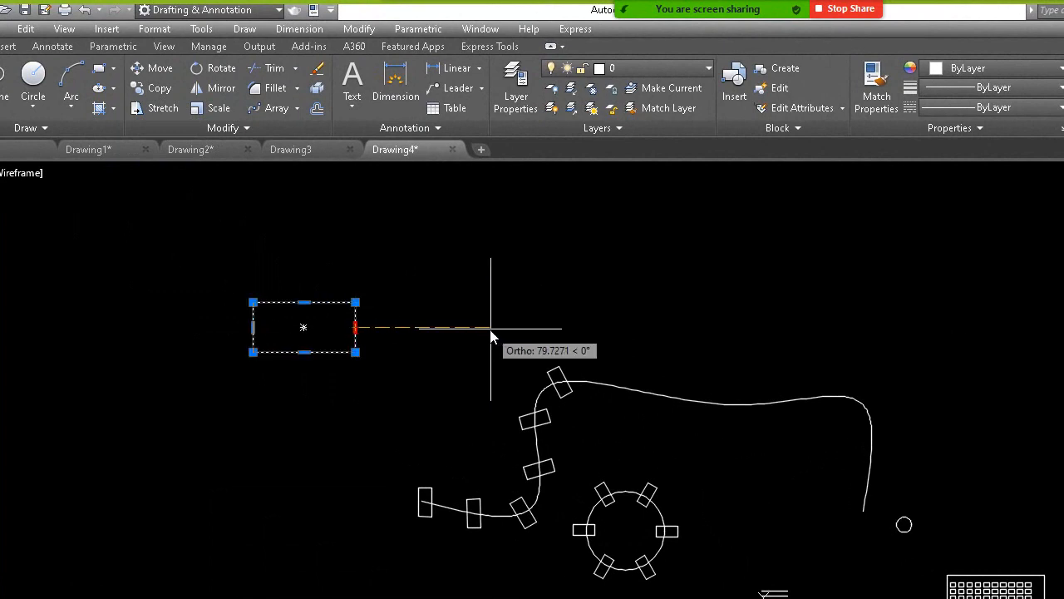
pyautogui.click(481, 327)
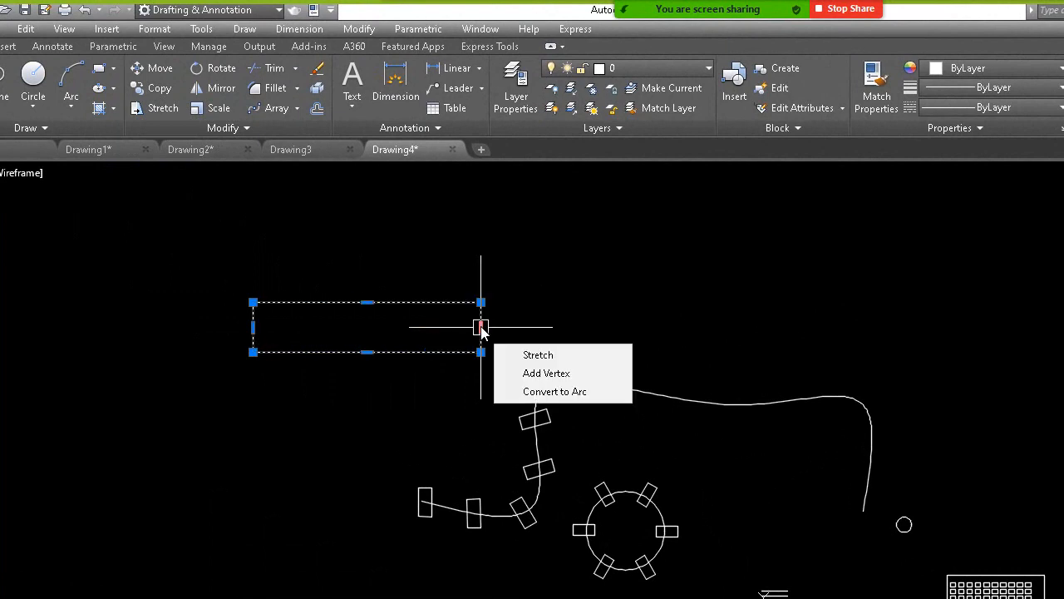
pyautogui.press('Escape')
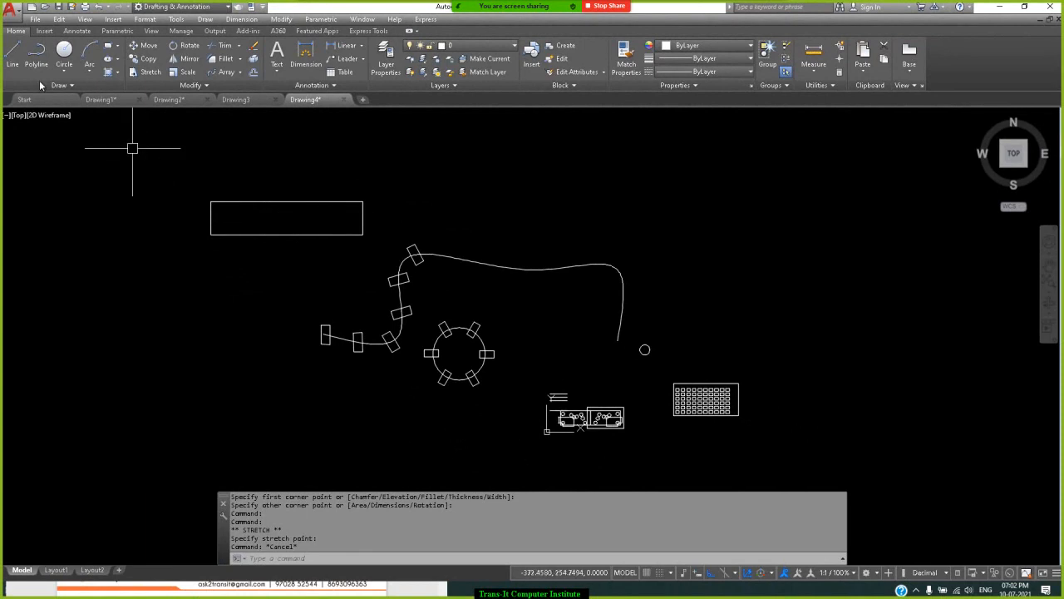
# Open the drawing file "architecture unit drawing" from the autocad folder.
pyautogui.click(33, 21)
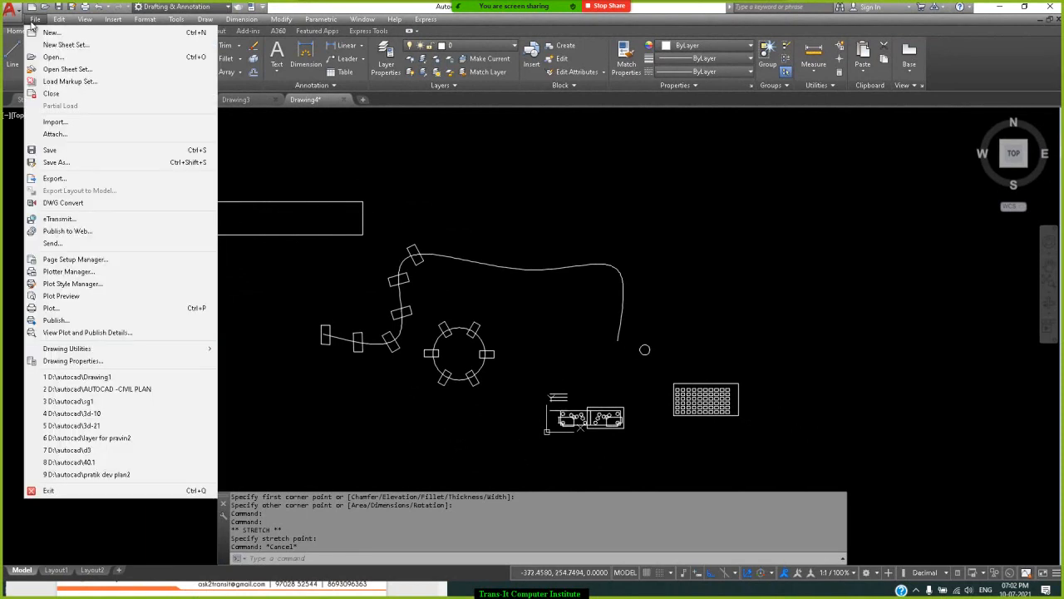
pyautogui.click(77, 61)
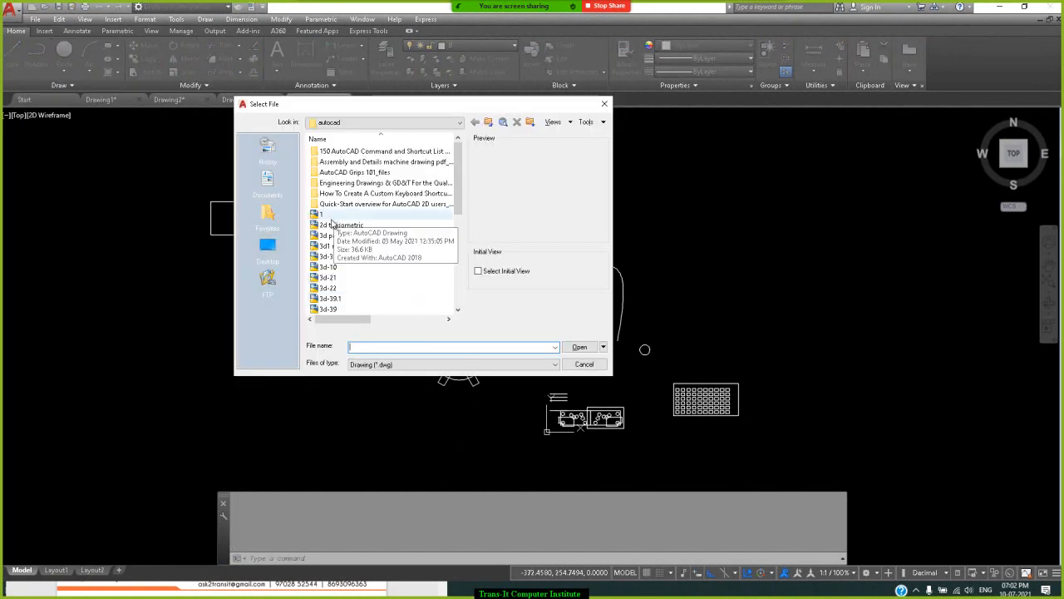
pyautogui.click(331, 217)
pyautogui.click(331, 225)
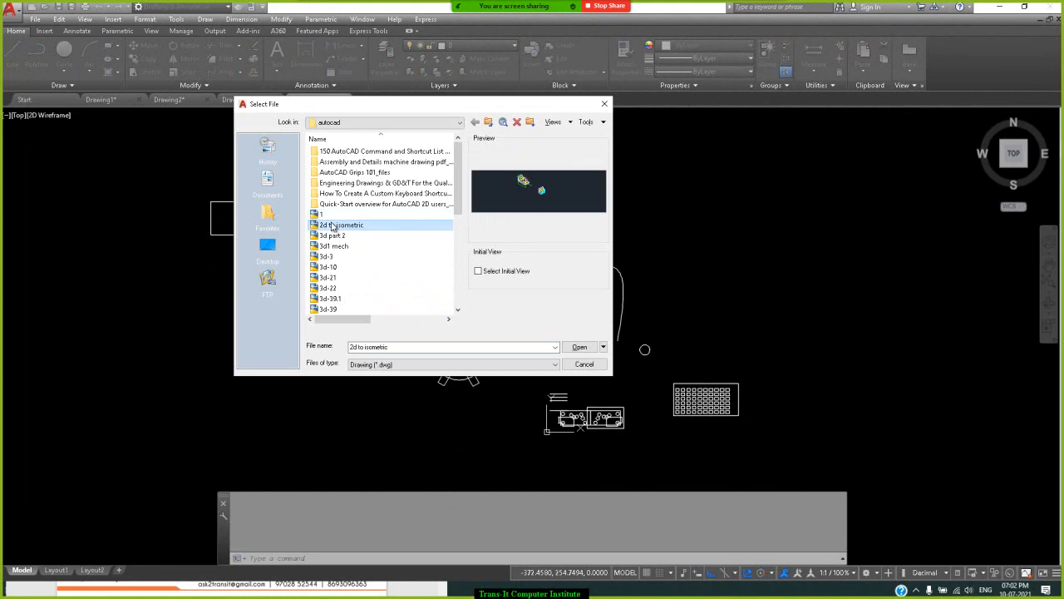
pyautogui.click(333, 237)
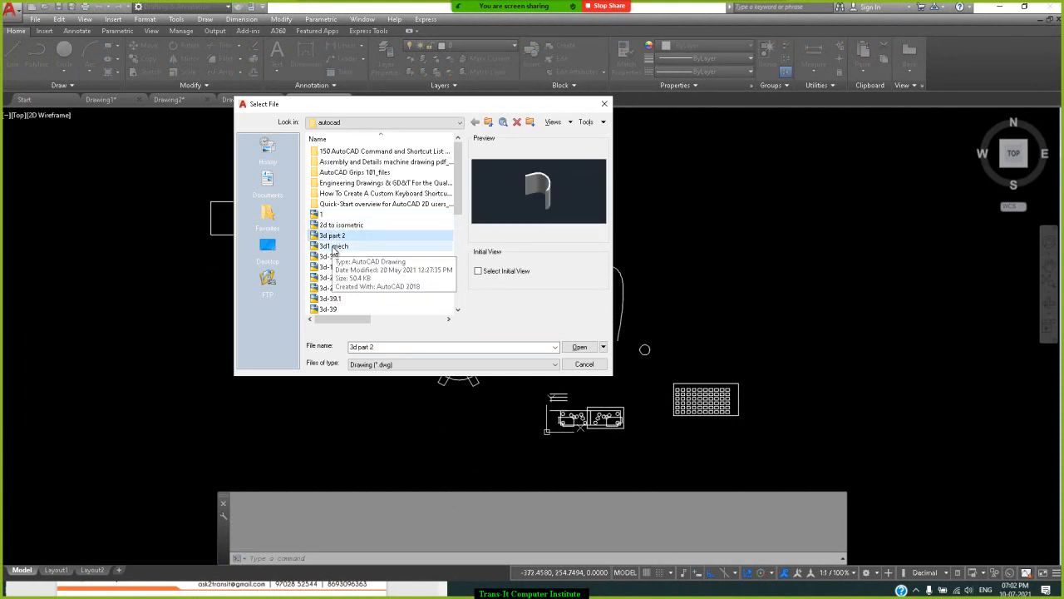
pyautogui.press('Down')
pyautogui.press('Down')
pyautogui.press('Down')
pyautogui.press('Down')
pyautogui.press('Down')
pyautogui.press('Down')
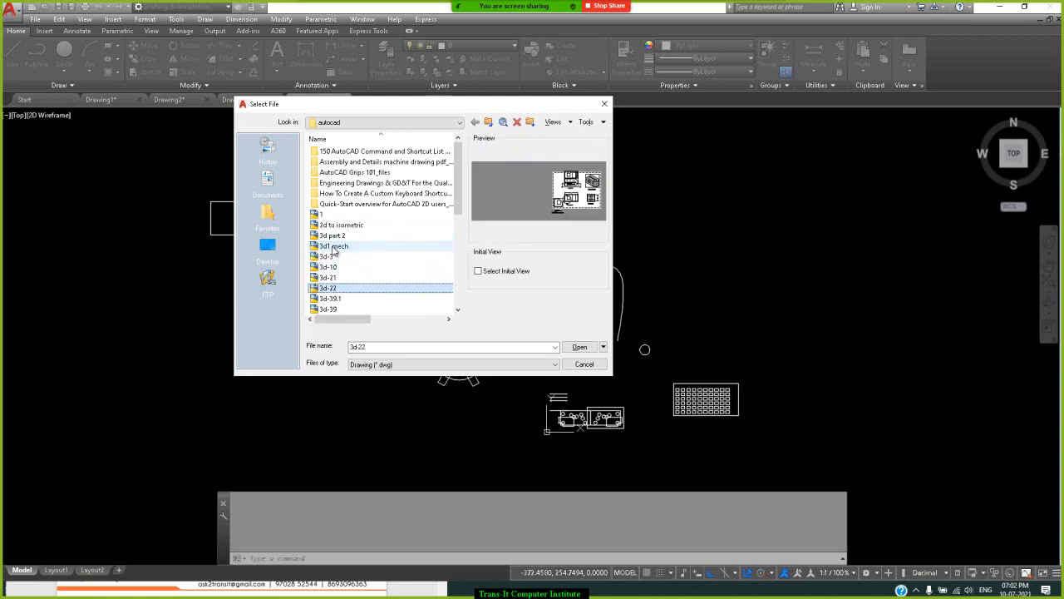
pyautogui.press('Down')
pyautogui.press('Down')
pyautogui.press('Down')
pyautogui.press('Down')
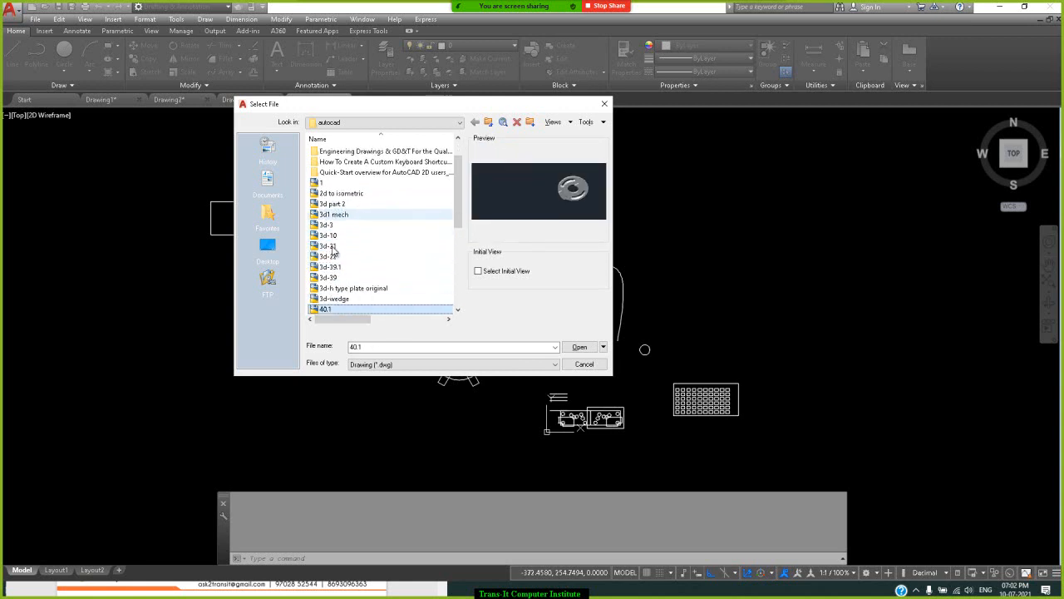
pyautogui.press('Down')
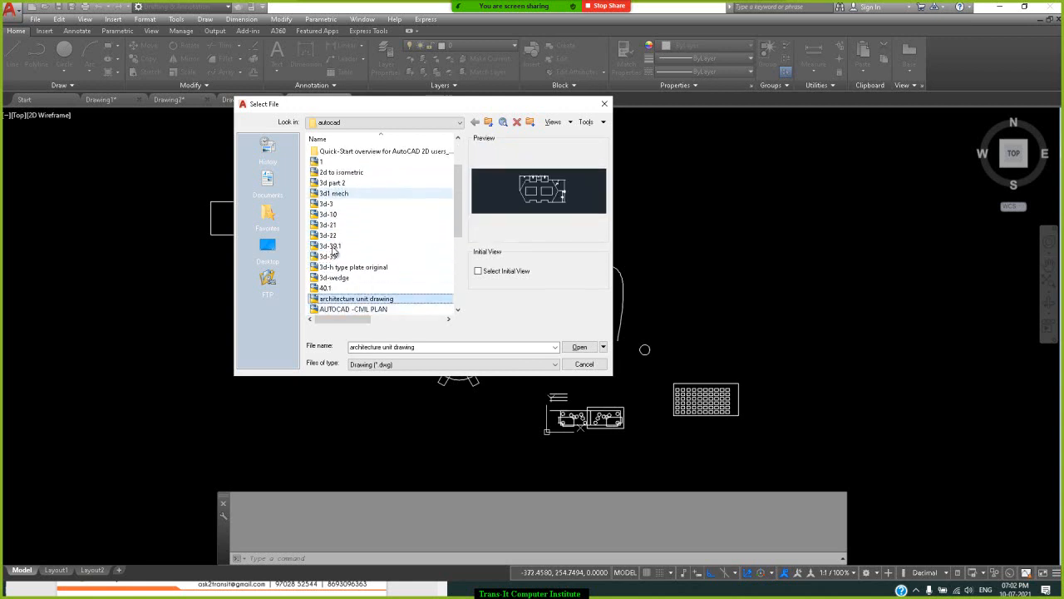
pyautogui.press('Return')
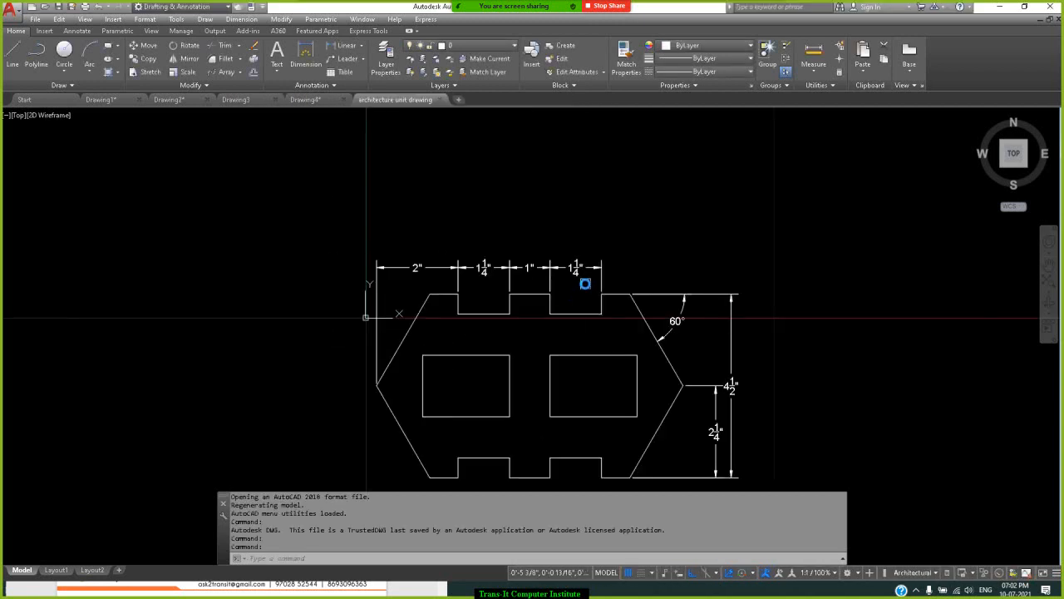
# Rotate the entire dimensioned plate drawing by 90 degrees about the plate's center, midway between the two inner rectangles.
pyautogui.click(1015, 154)
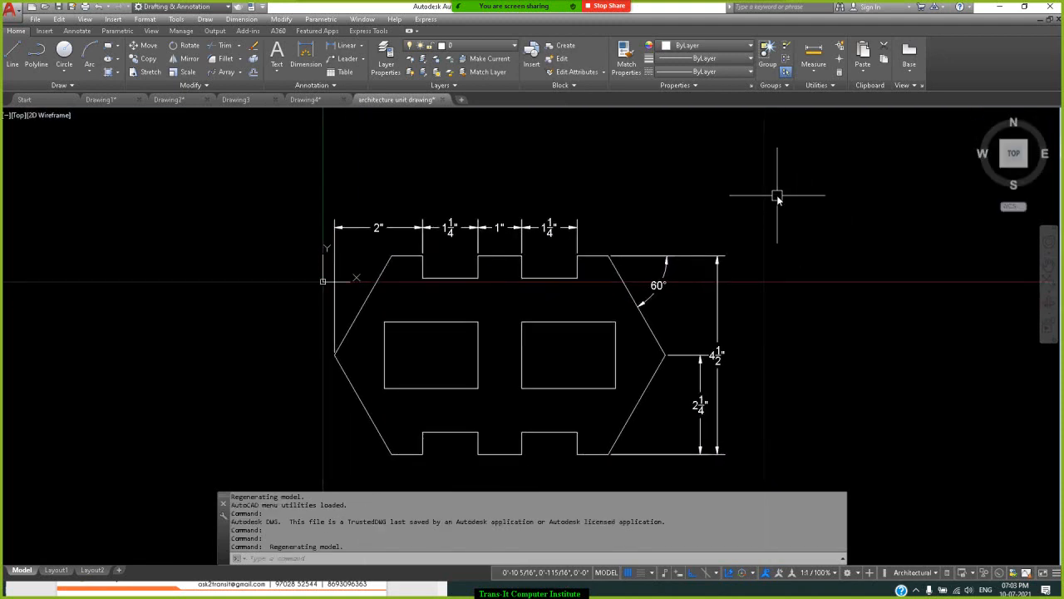
pyautogui.click(184, 45)
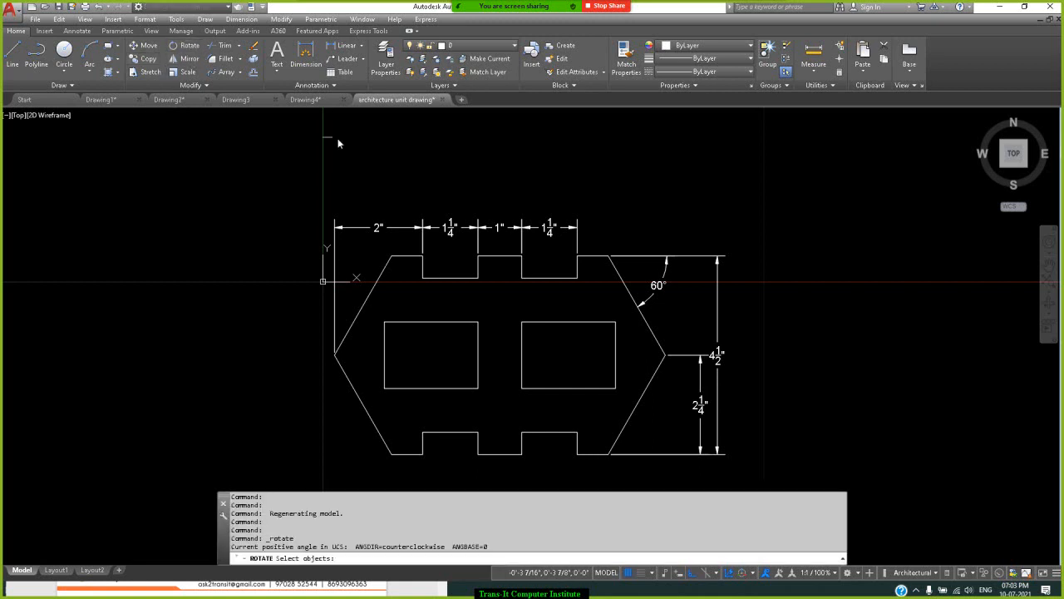
pyautogui.click(784, 173)
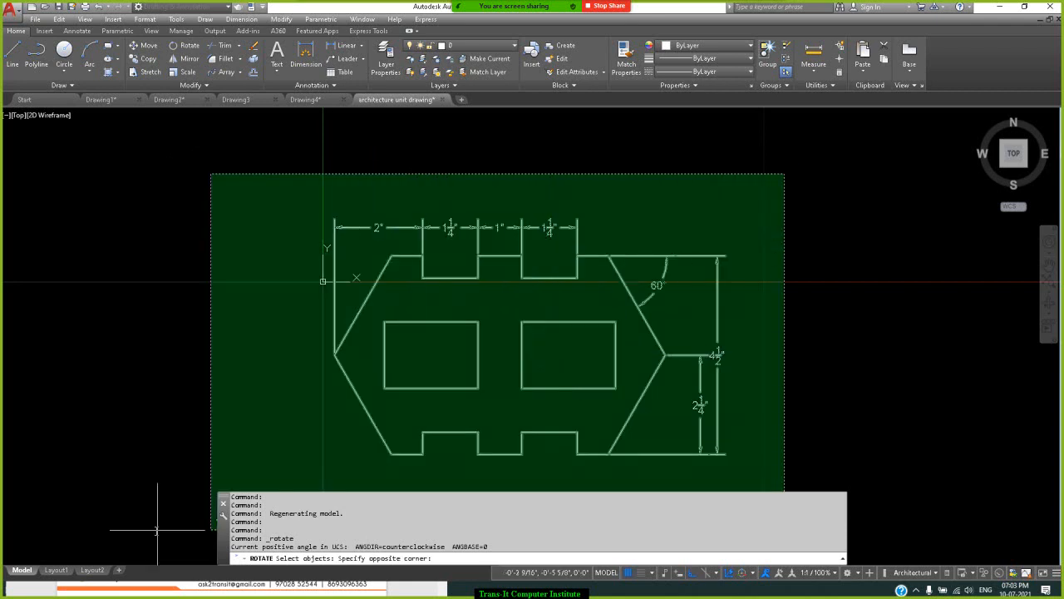
pyautogui.click(179, 488)
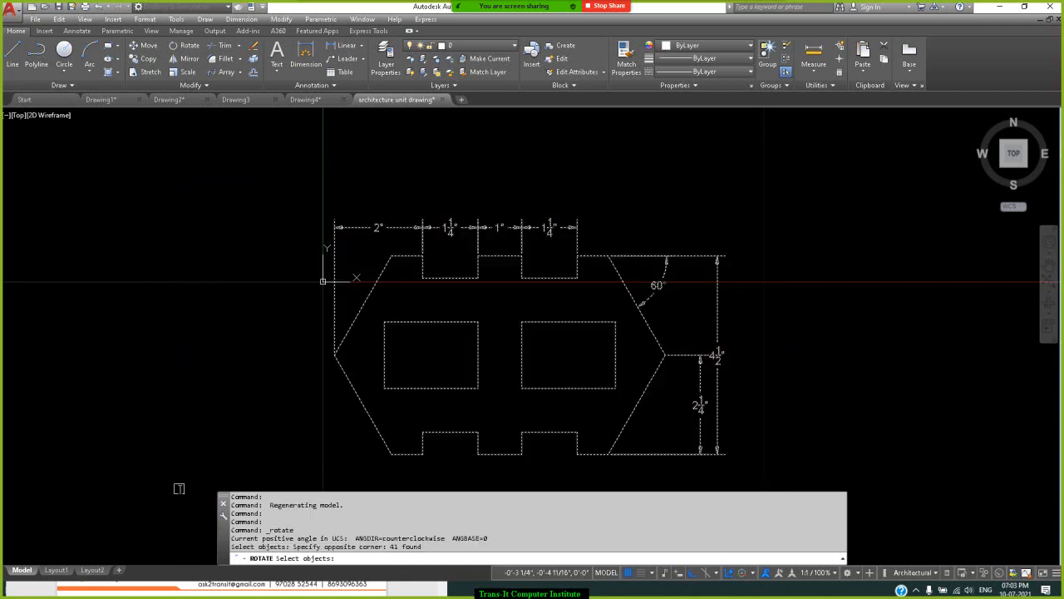
pyautogui.press('Return')
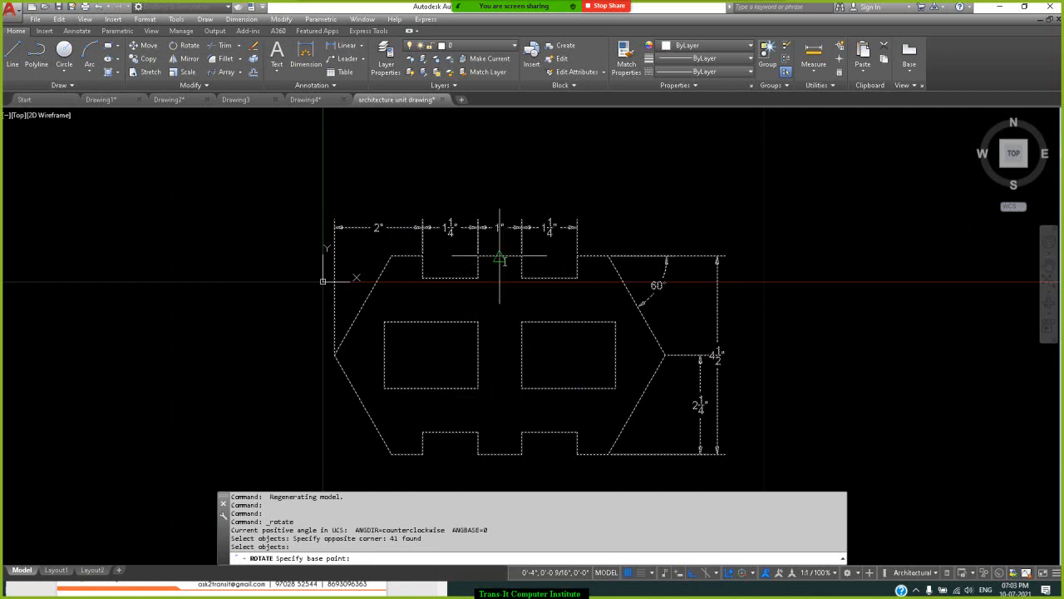
pyautogui.click(499, 355)
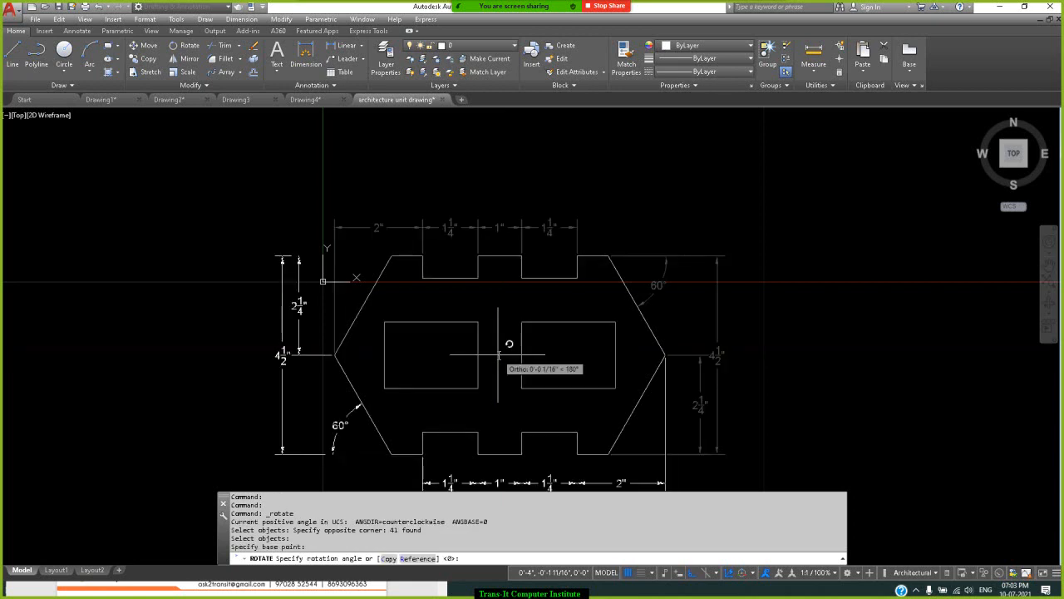
pyautogui.write('9')
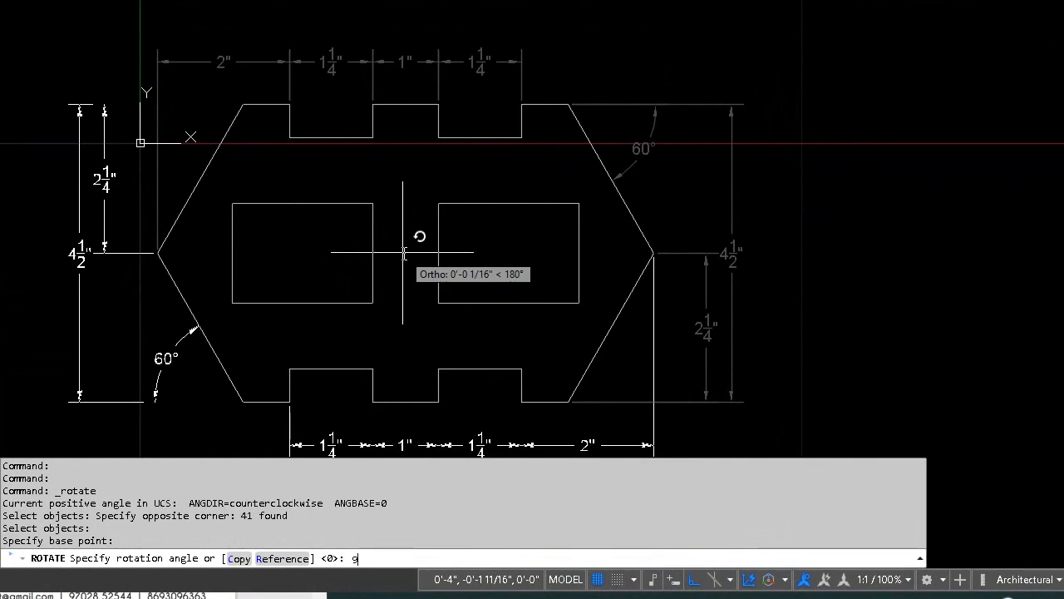
pyautogui.write('0')
pyautogui.press('Return')
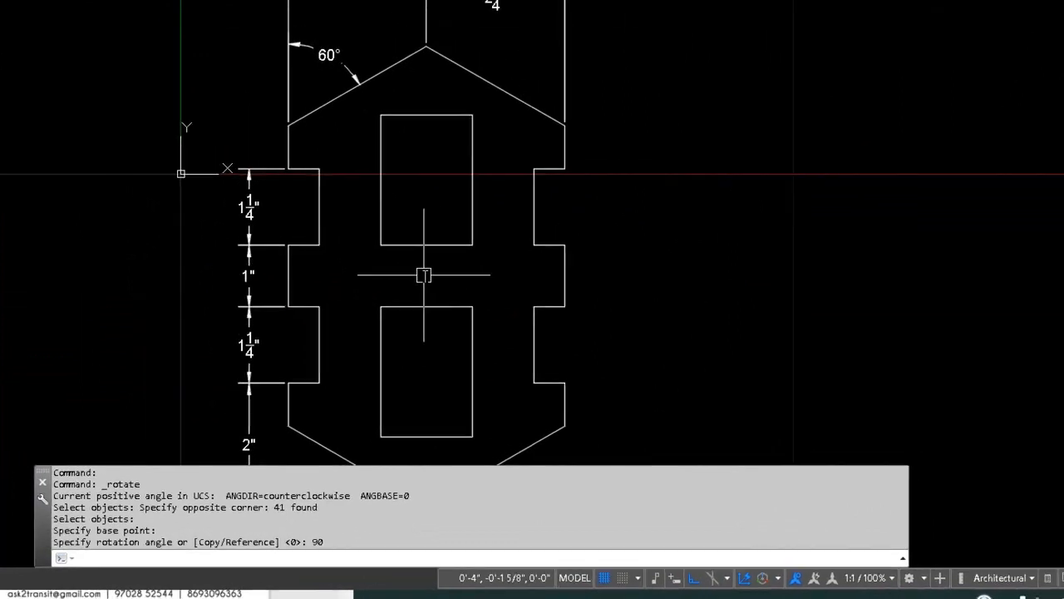
# Undo the 90-degree rotation of the plate drawing and the view change before it.
pyautogui.hotkey('ctrl', 'z')
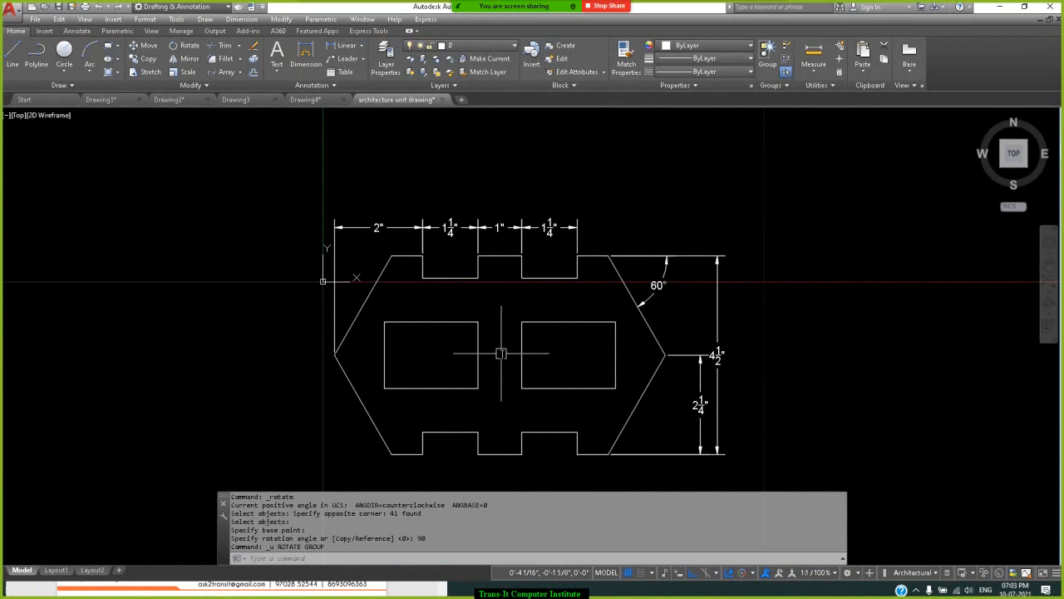
pyautogui.write('u')
pyautogui.press('Return')
pyautogui.write('ro')
pyautogui.press('Return')
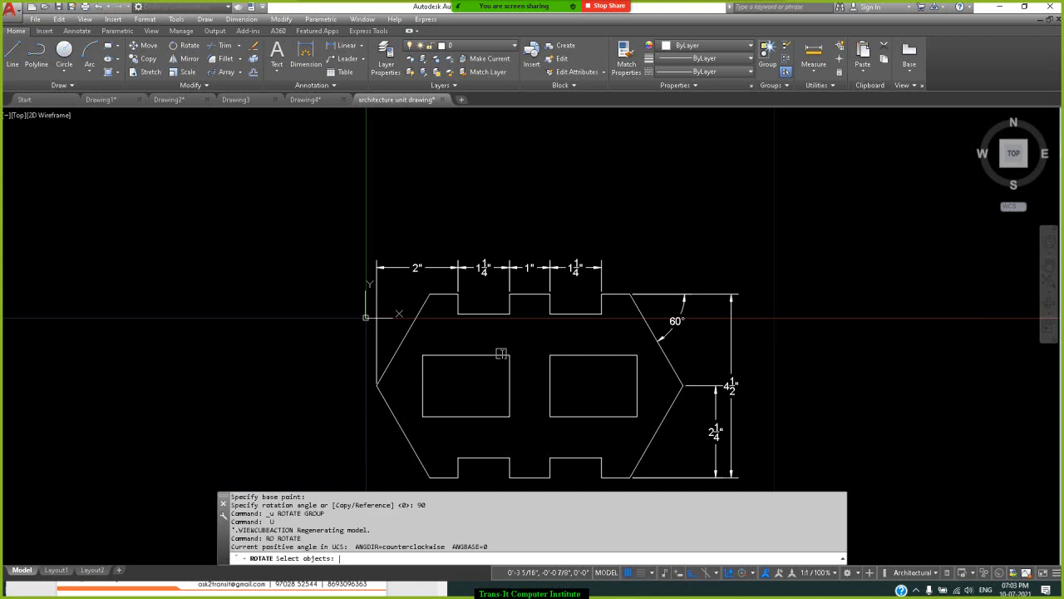
pyautogui.click(703, 231)
pyautogui.press('Escape')
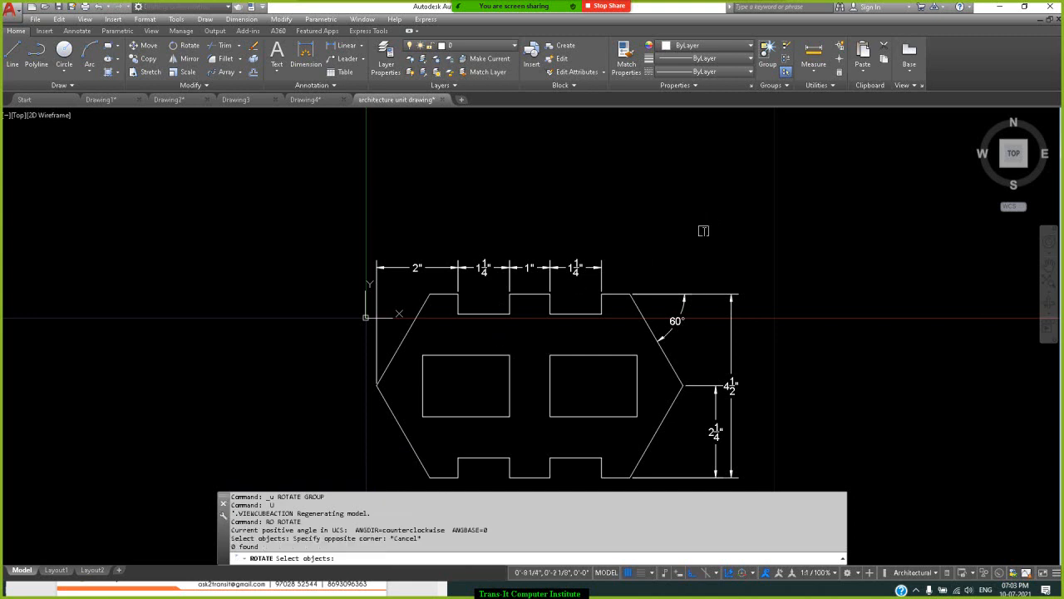
pyautogui.press('Escape')
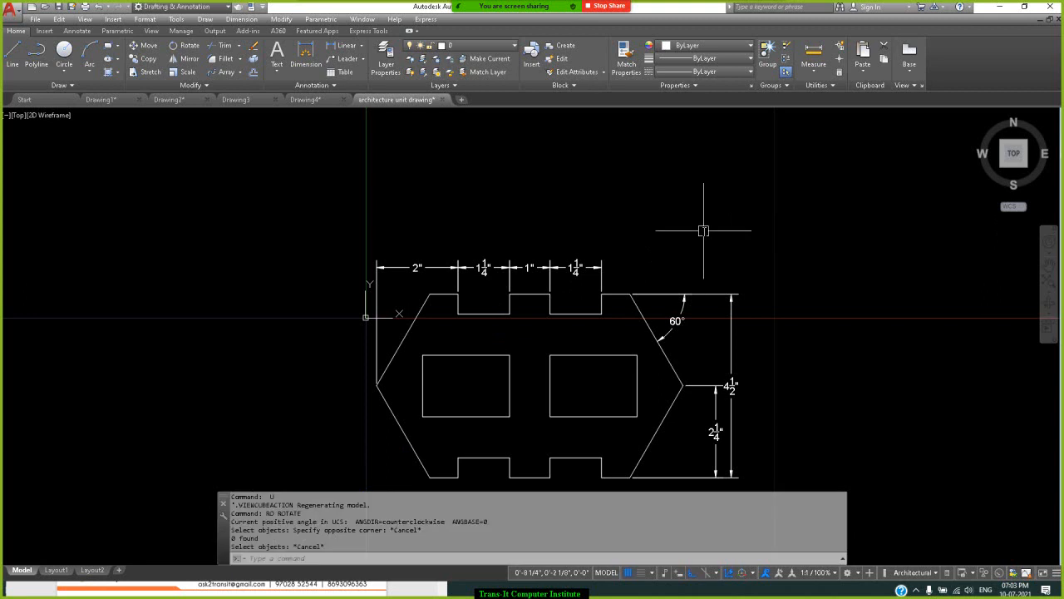
pyautogui.press('Return')
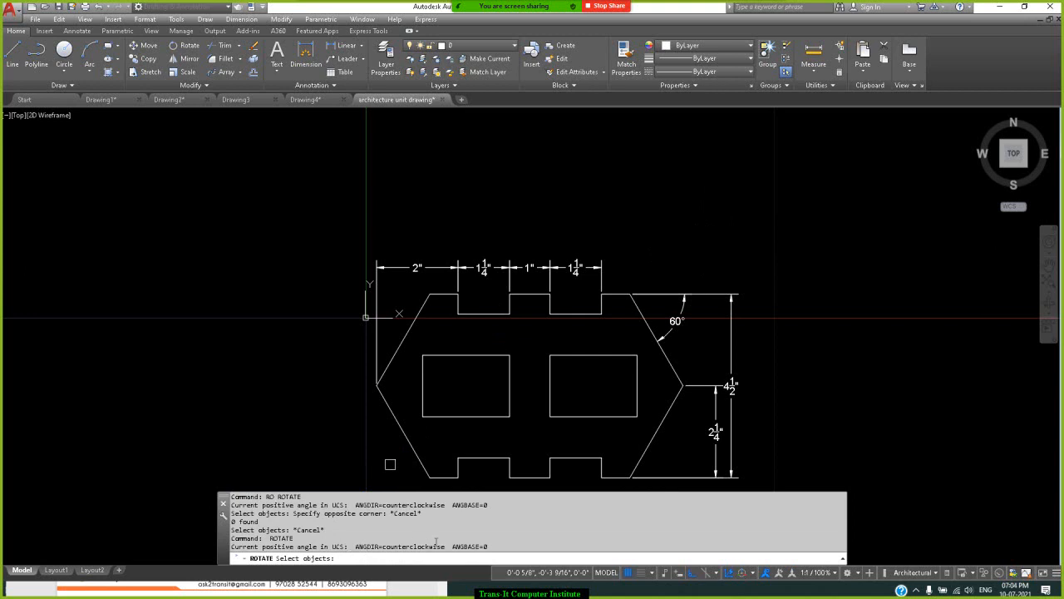
pyautogui.click(775, 207)
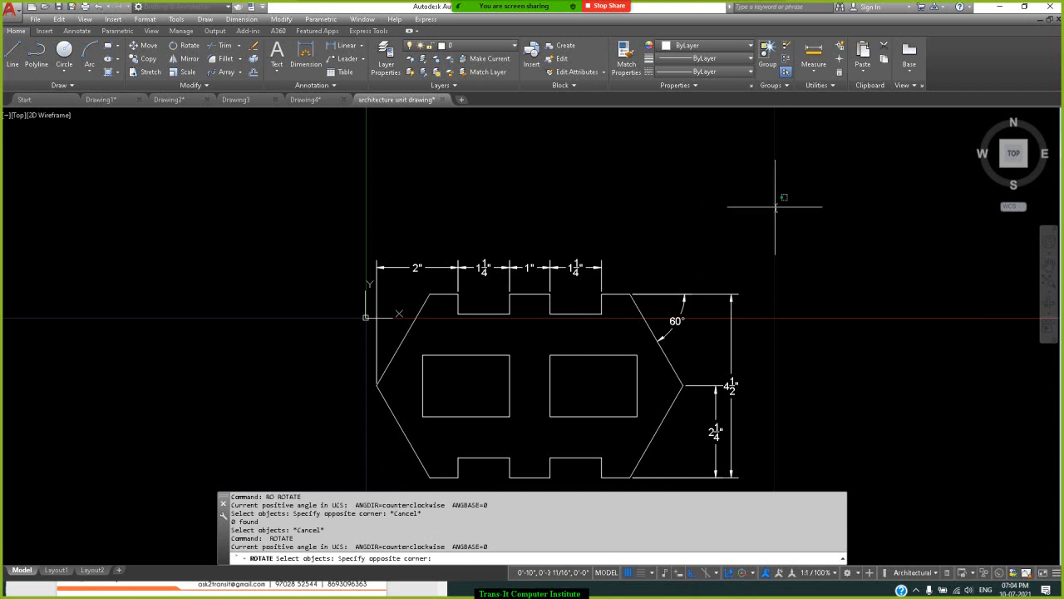
pyautogui.click(359, 481)
pyautogui.press('Return')
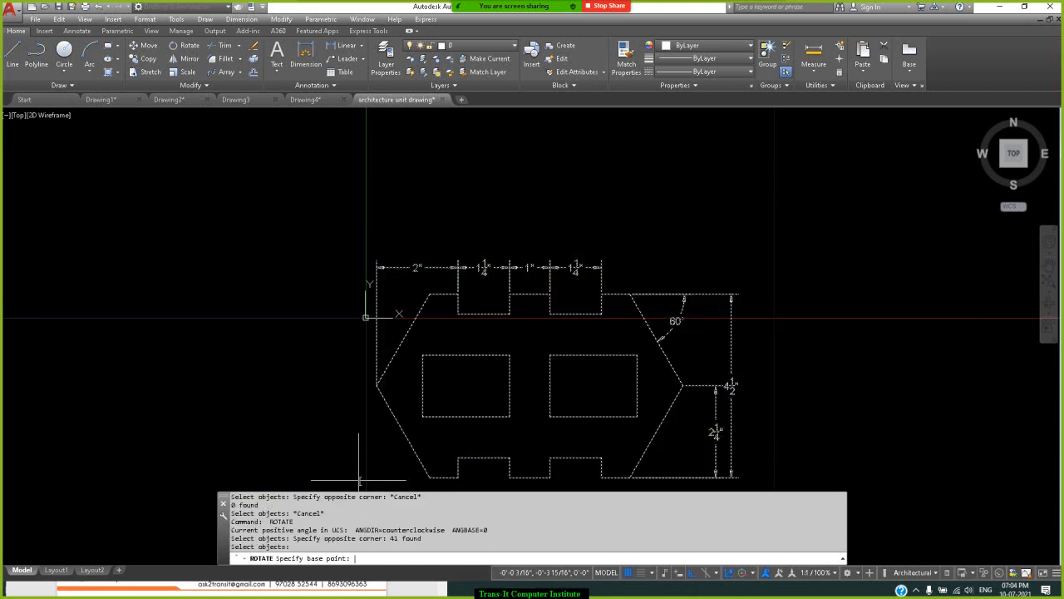
pyautogui.click(528, 384)
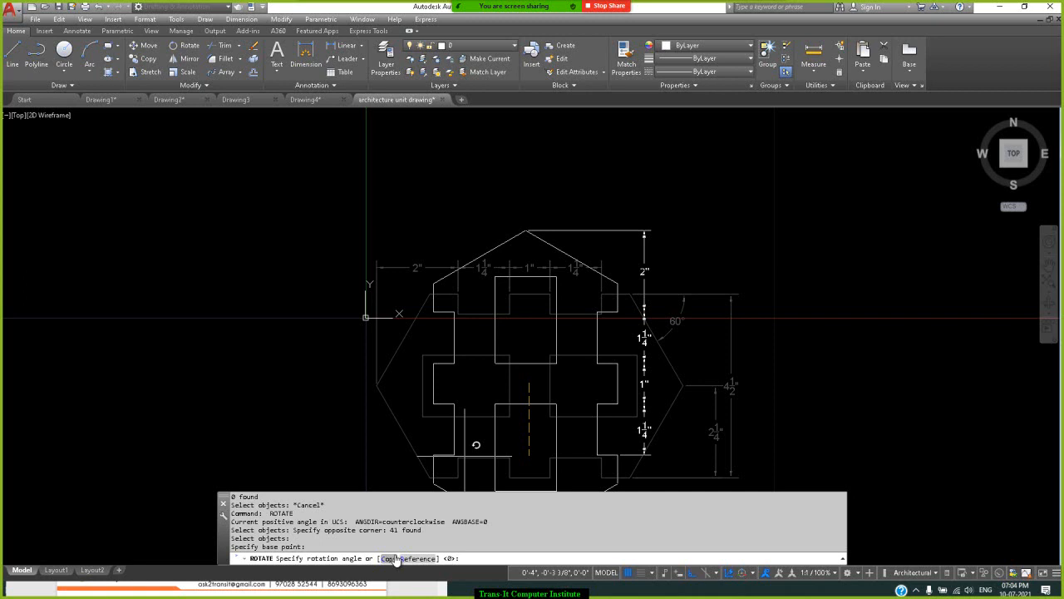
pyautogui.press('Return')
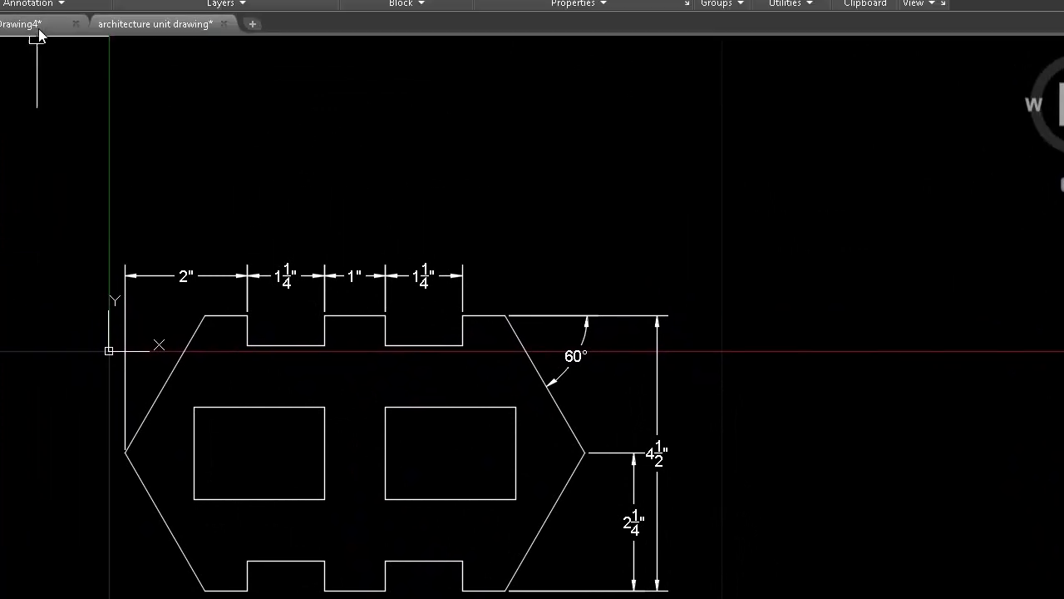
# Switch to the Drawing4 drawing.
pyautogui.click(37, 25)
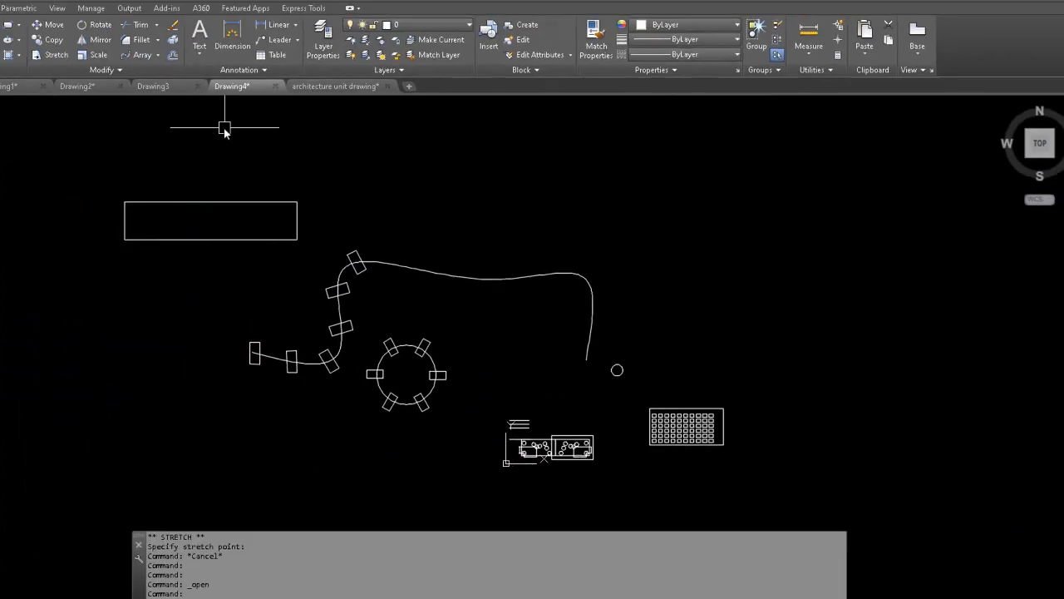
pyautogui.moveTo(337, 86)
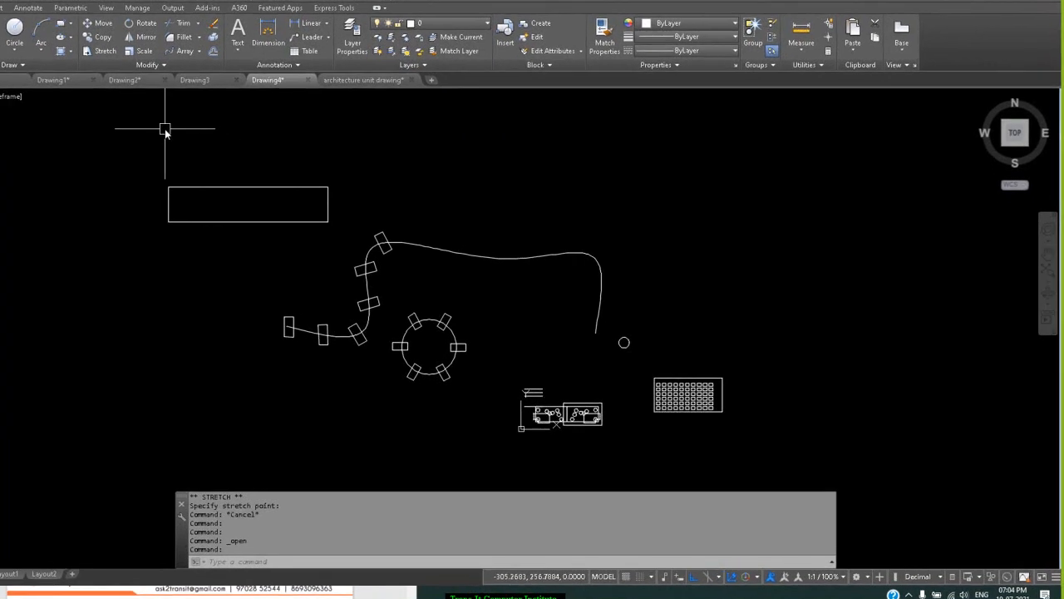
# Rotate a copy of the long rectangle by 90 degrees about the rectangle's center, and undo the rotated copy.
pyautogui.write('RO')
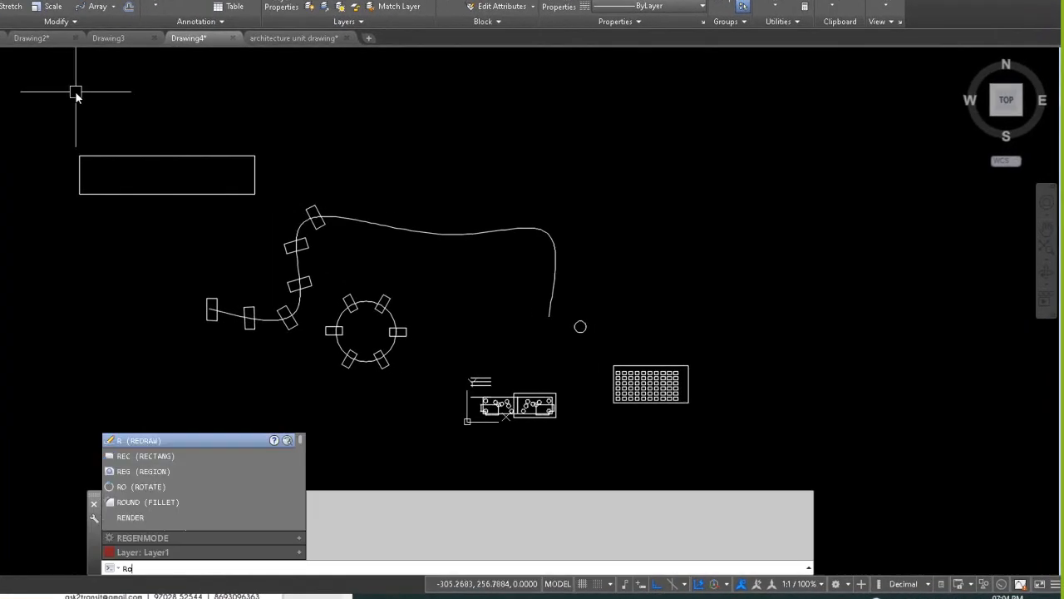
pyautogui.press('Return')
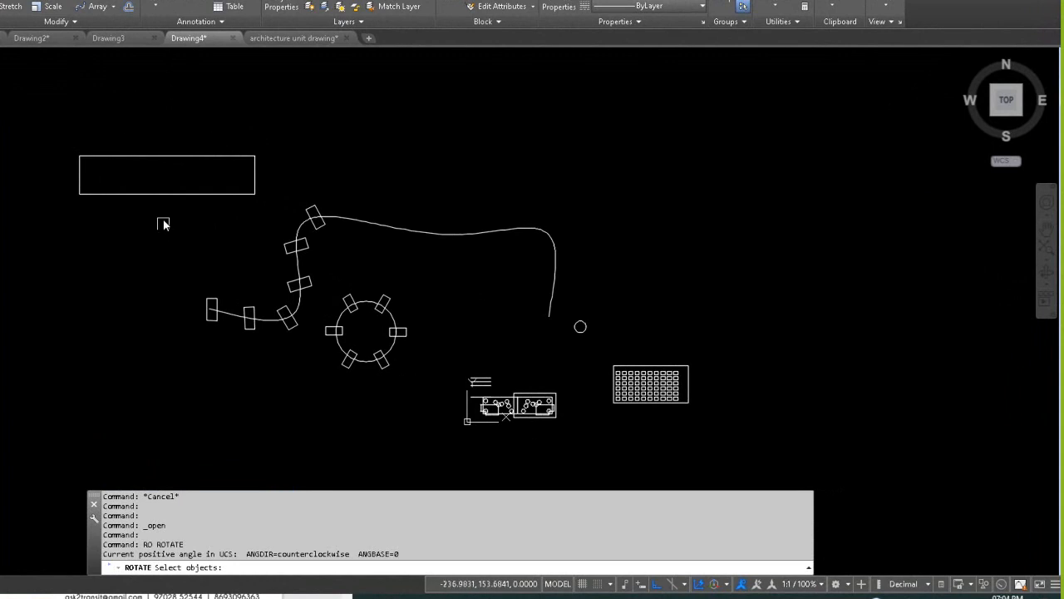
pyautogui.click(190, 156)
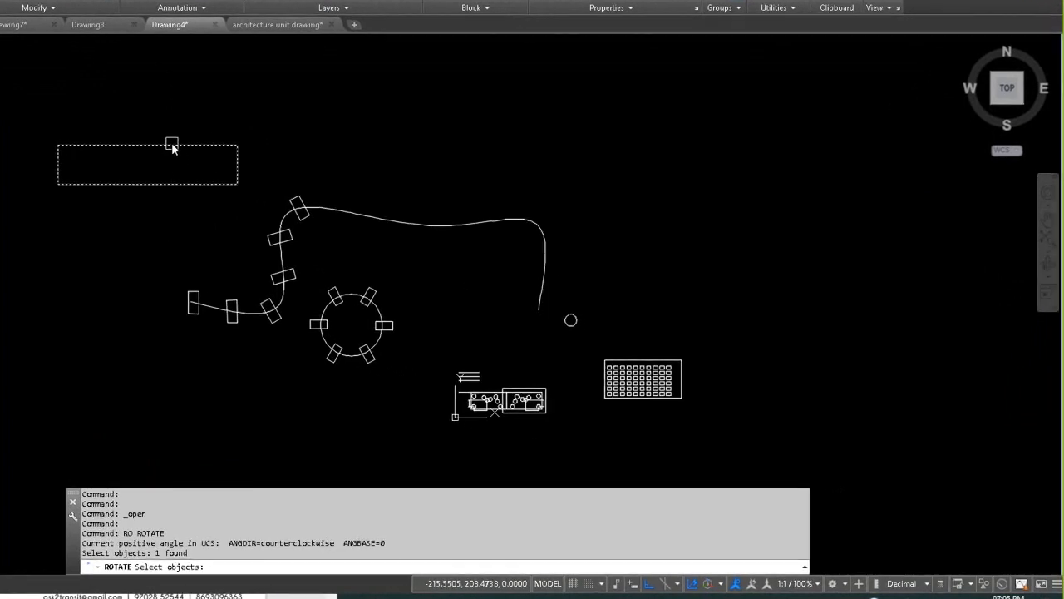
pyautogui.press('Return')
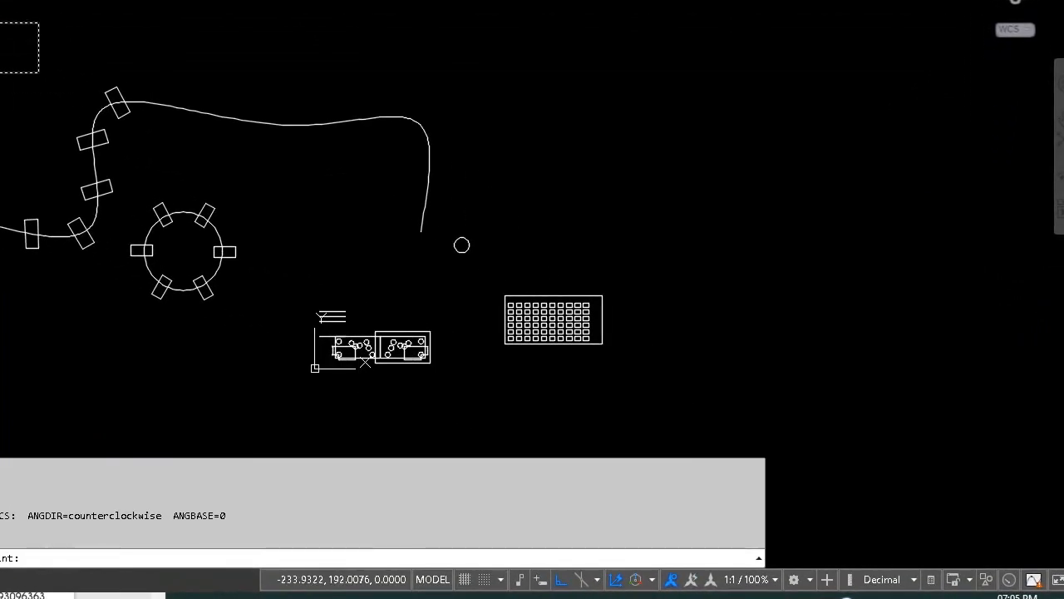
pyautogui.click(33, 66)
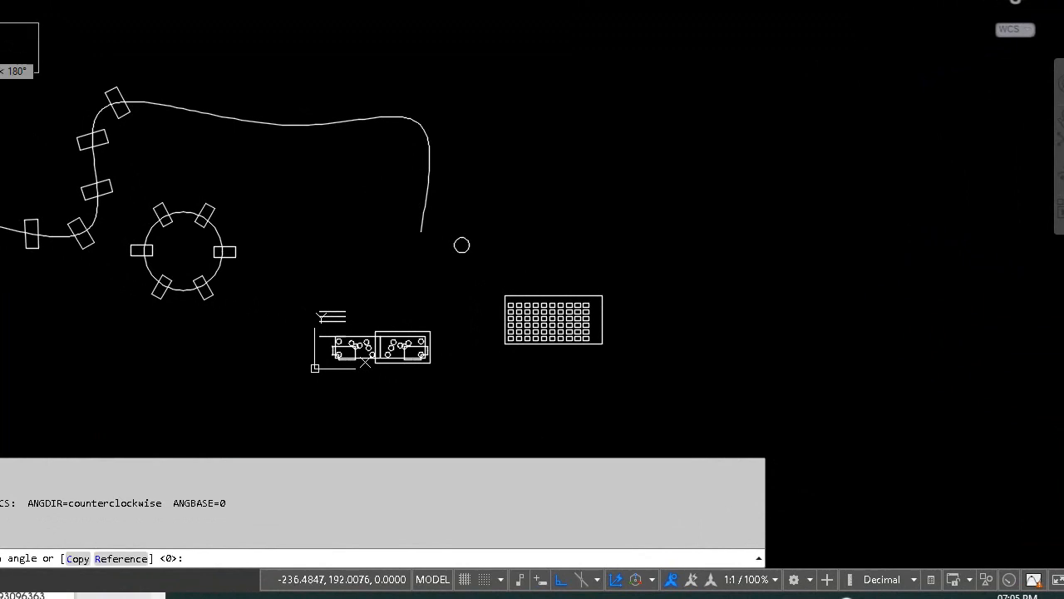
pyautogui.click(79, 558)
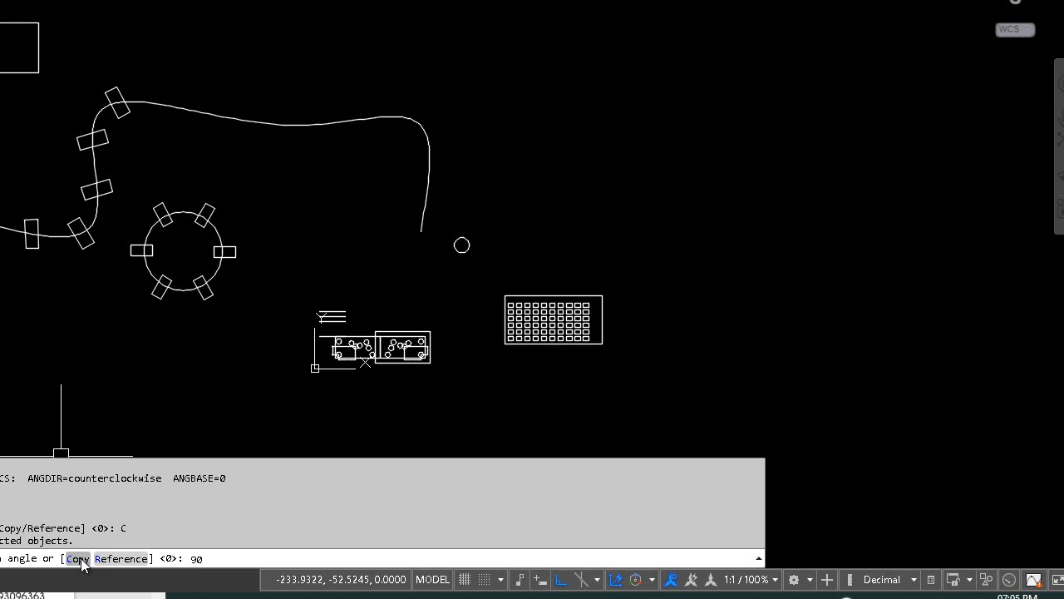
pyautogui.press('Return')
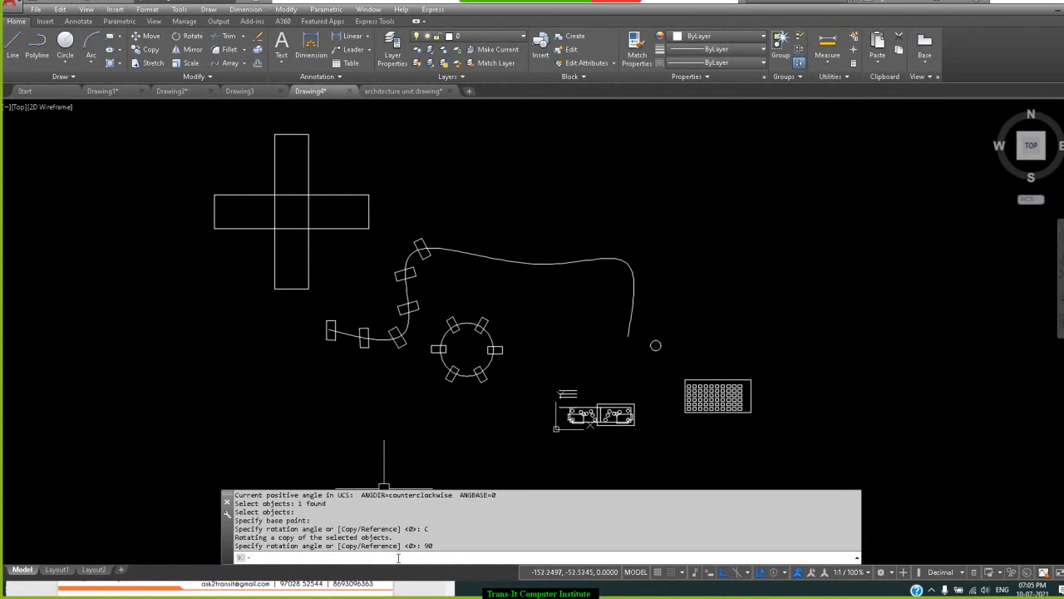
pyautogui.hotkey('ctrl', 'z')
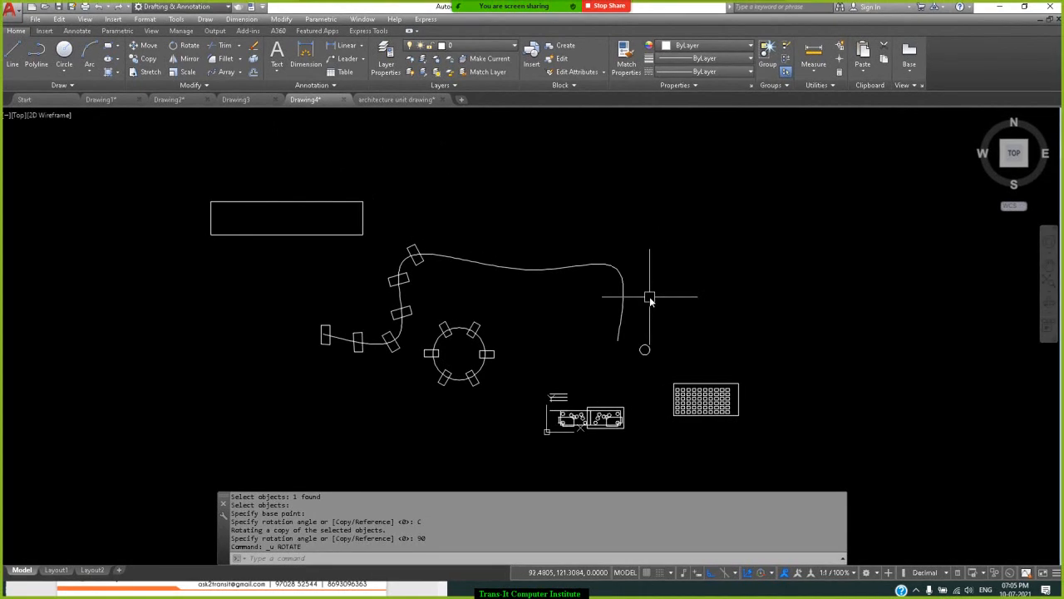
pyautogui.write('ro')
pyautogui.press('Return')
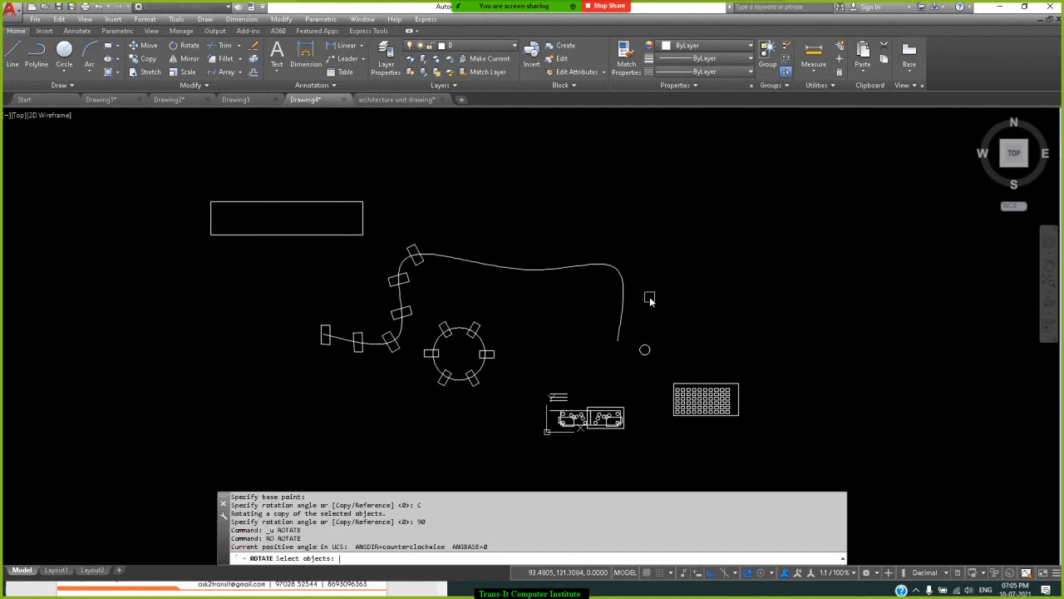
pyautogui.click(342, 235)
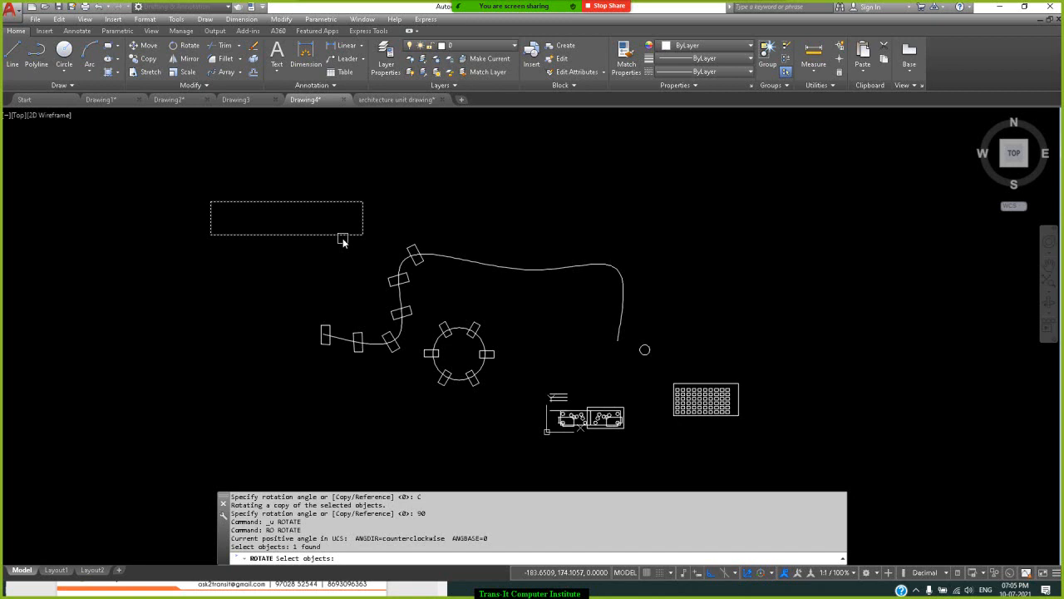
pyautogui.press('Return')
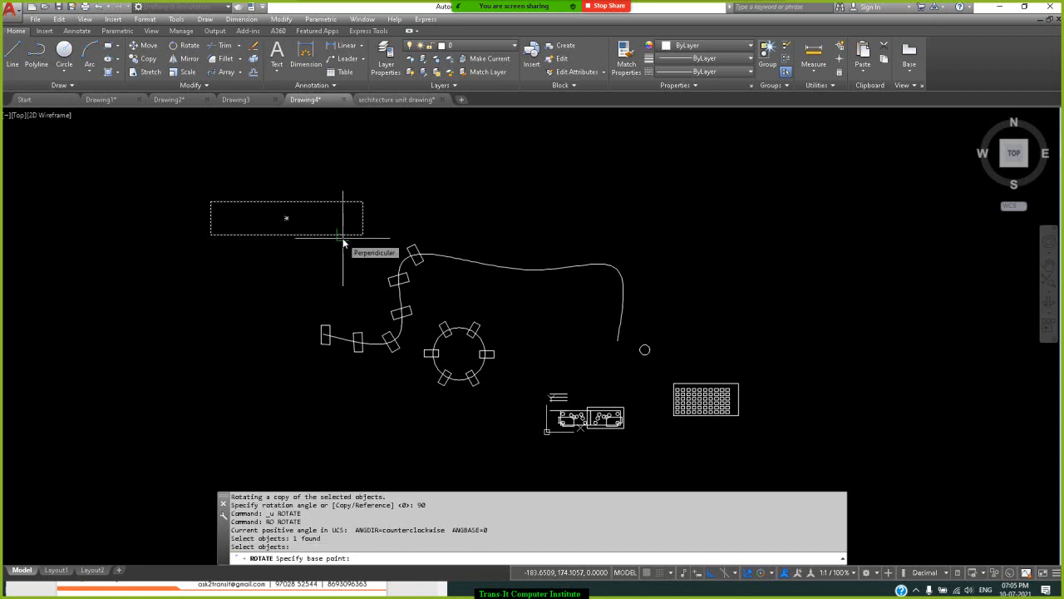
pyautogui.click(211, 236)
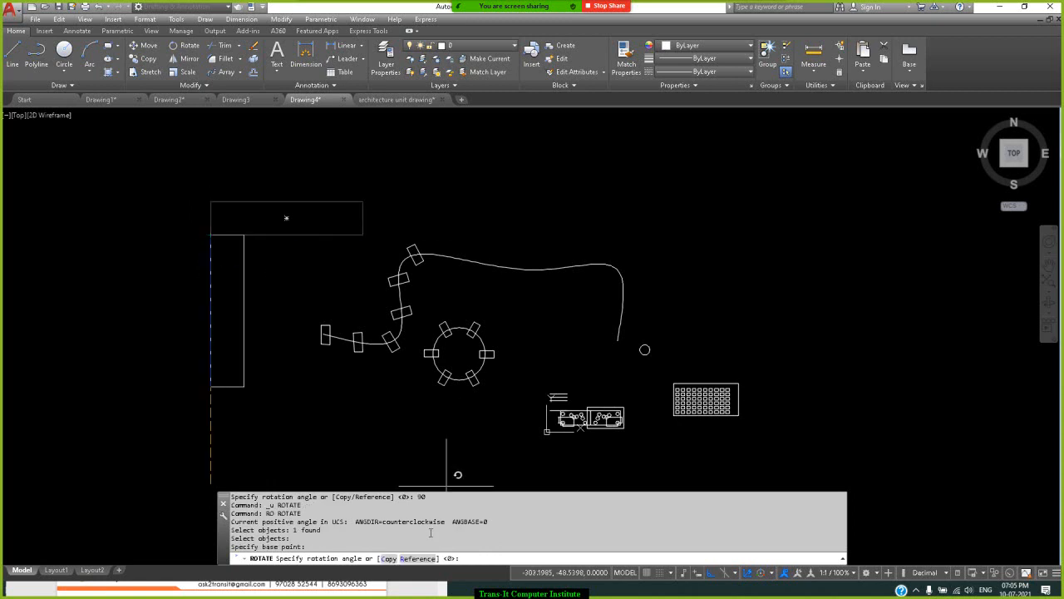
pyautogui.write('R')
pyautogui.press('Return')
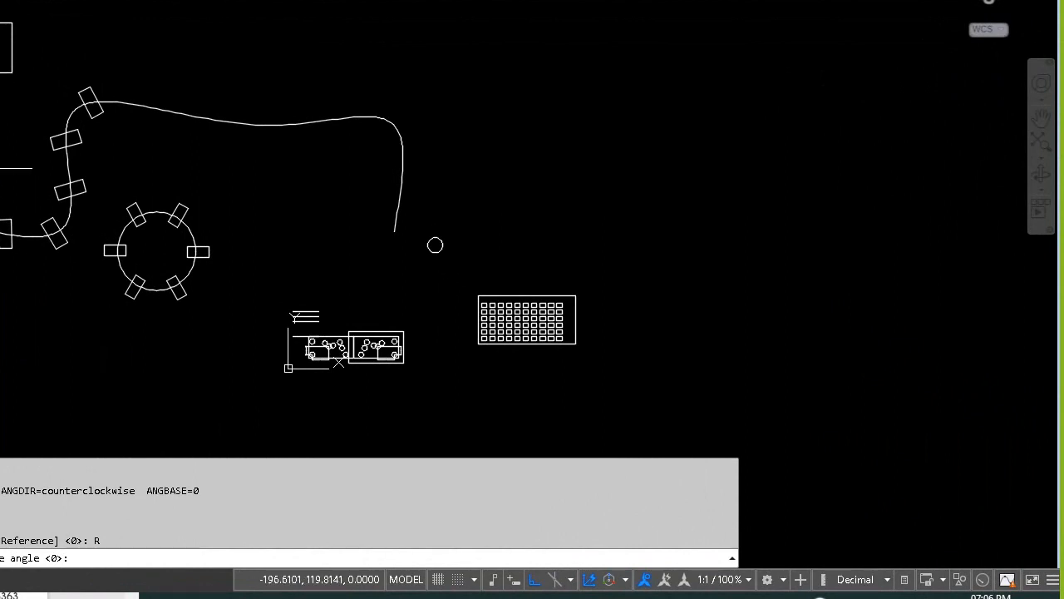
pyautogui.press('Escape')
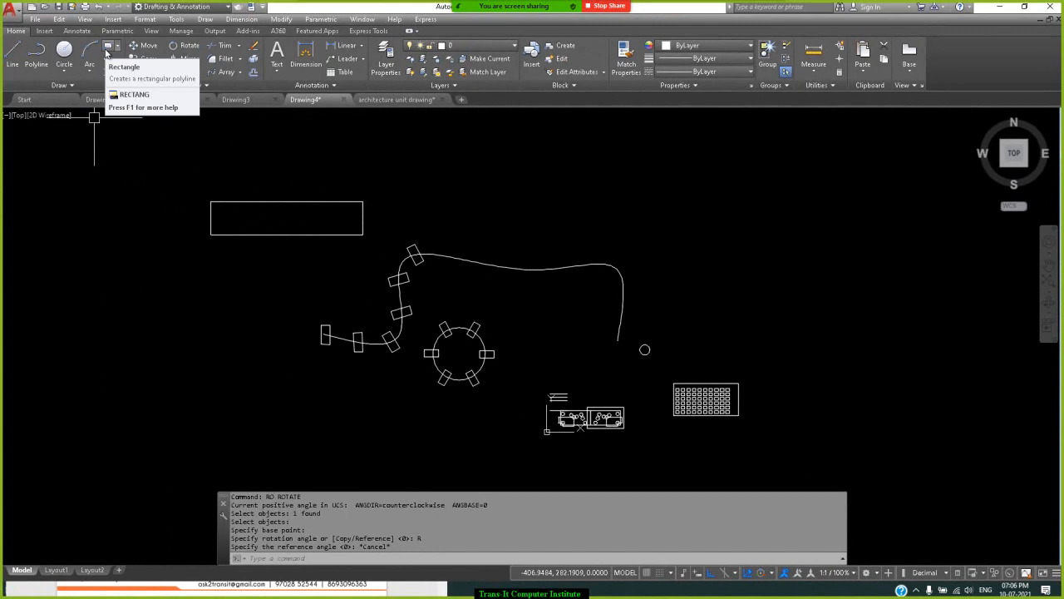
pyautogui.press('Escape')
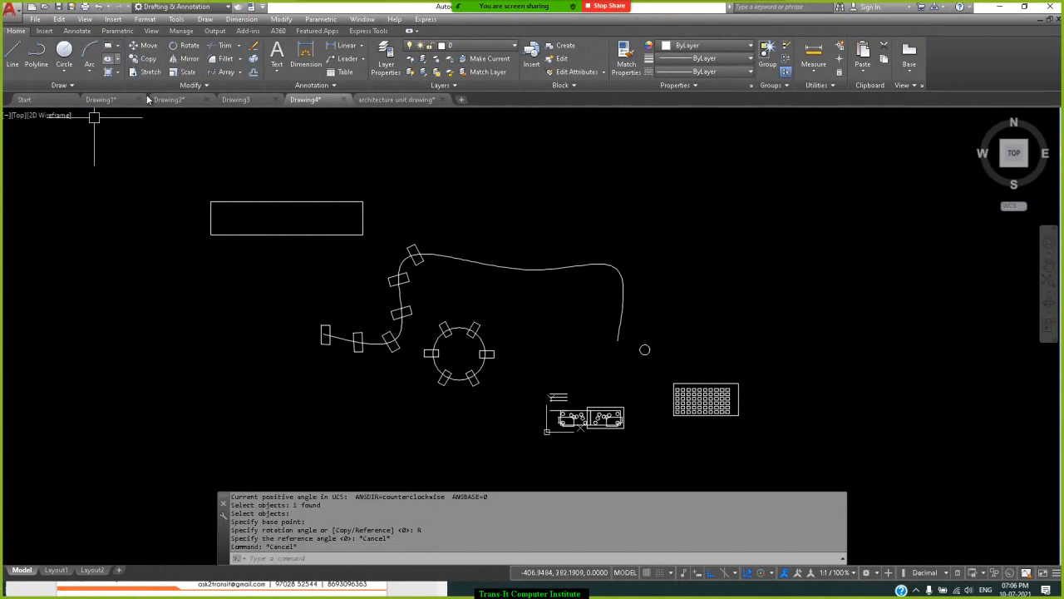
# Rotate the long rectangle above the path array by 30 degrees about its center.
pyautogui.click(280, 204)
pyautogui.write('ro')
pyautogui.press('Return')
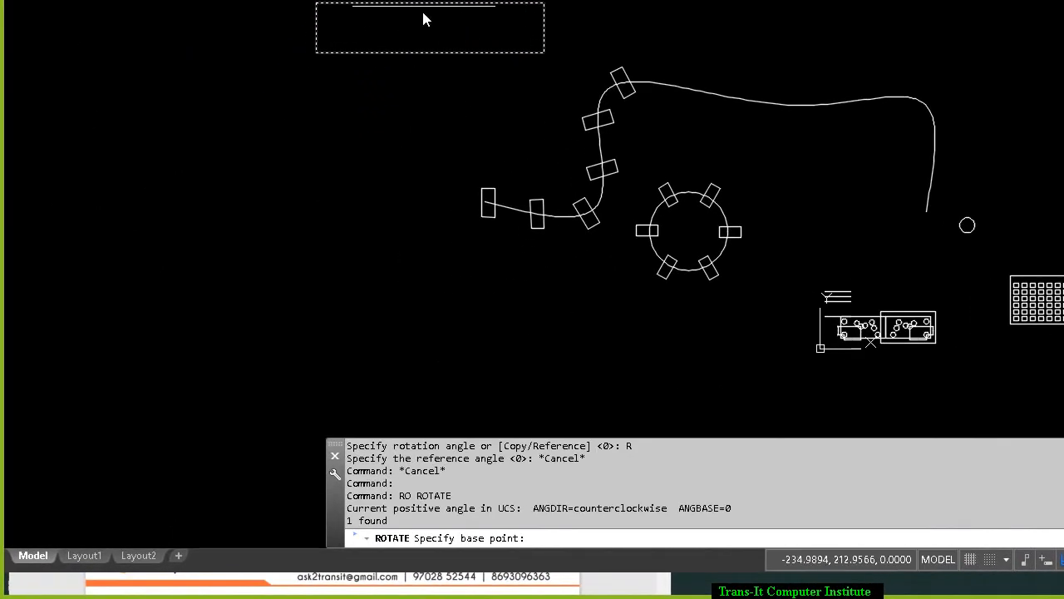
pyautogui.click(430, 28)
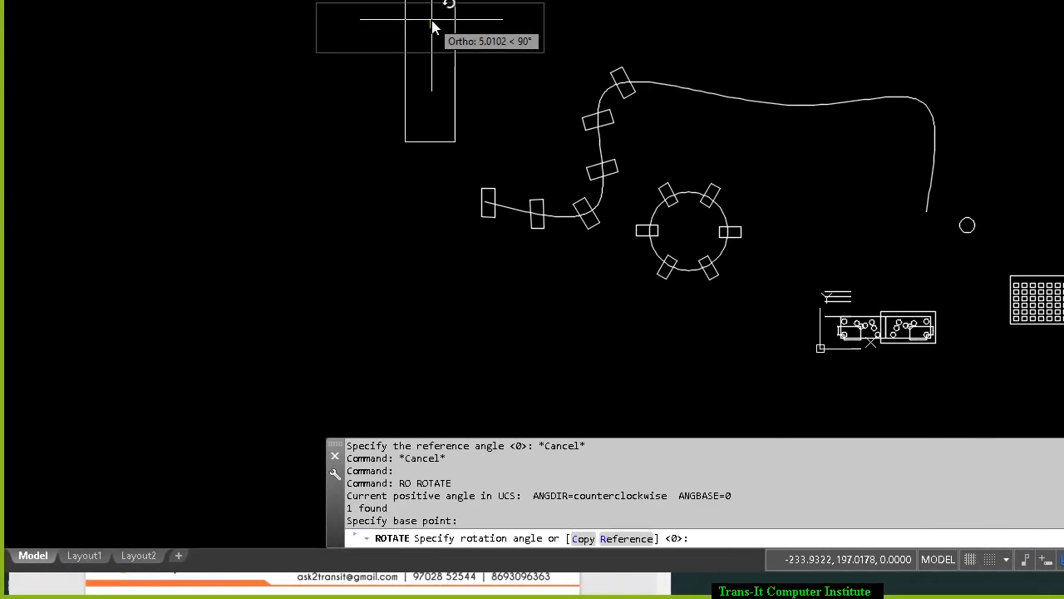
pyautogui.write('30')
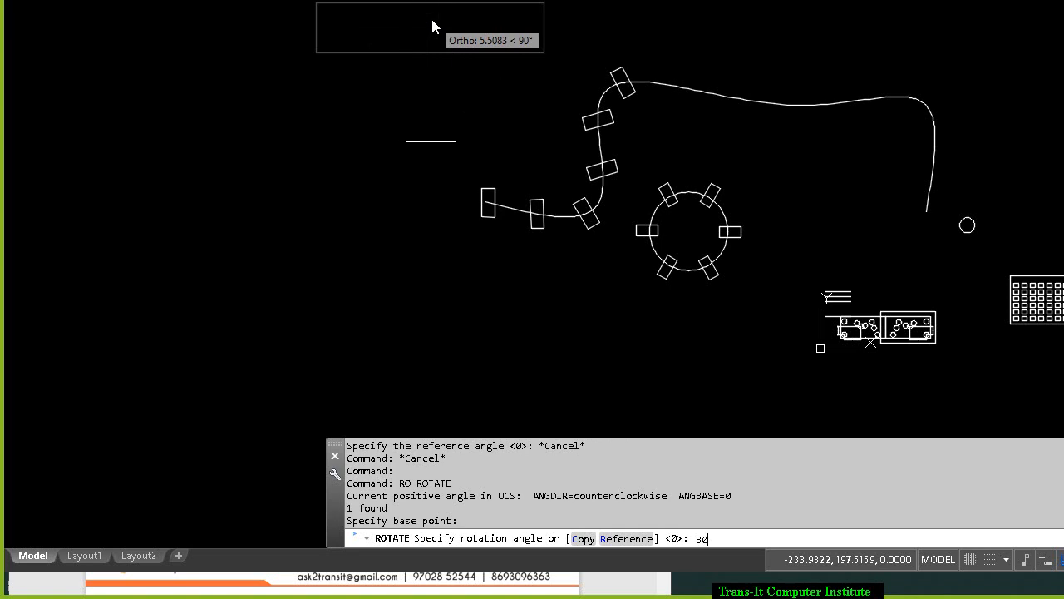
pyautogui.press('Return')
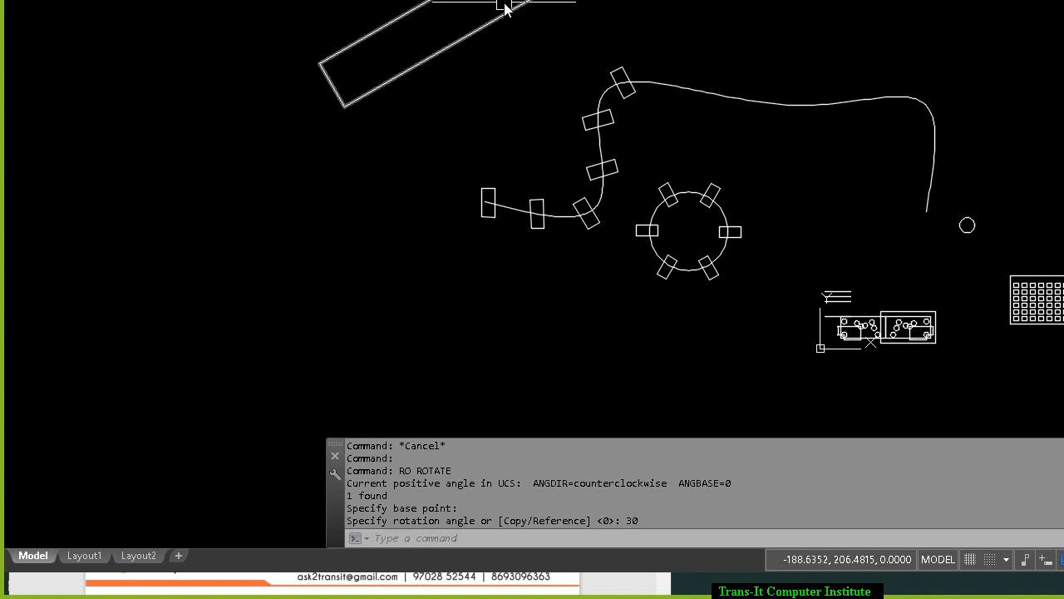
# Rotate the tilted rectangle about its lowest corner with the Reference option, from its lower long edge to a new angle of 90 degrees, and undo it.
pyautogui.write('ro')
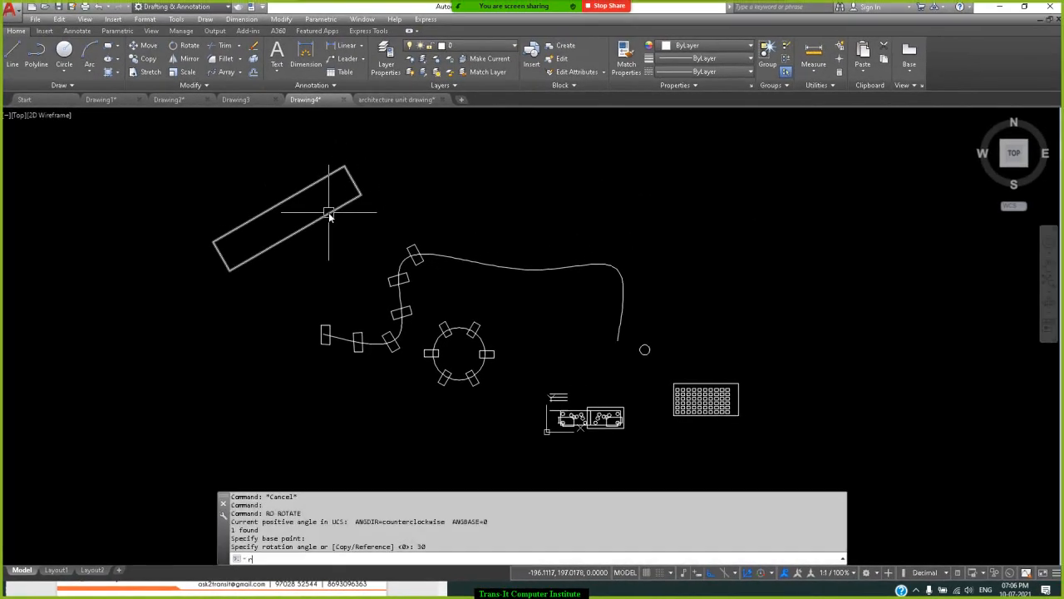
pyautogui.press('Return')
pyautogui.click(329, 213)
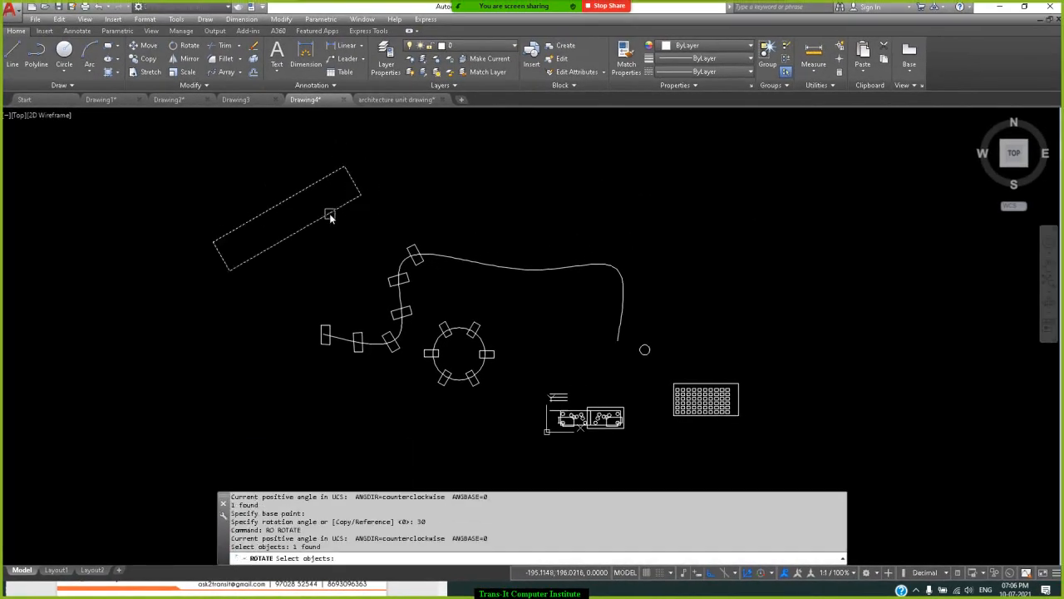
pyautogui.press('Return')
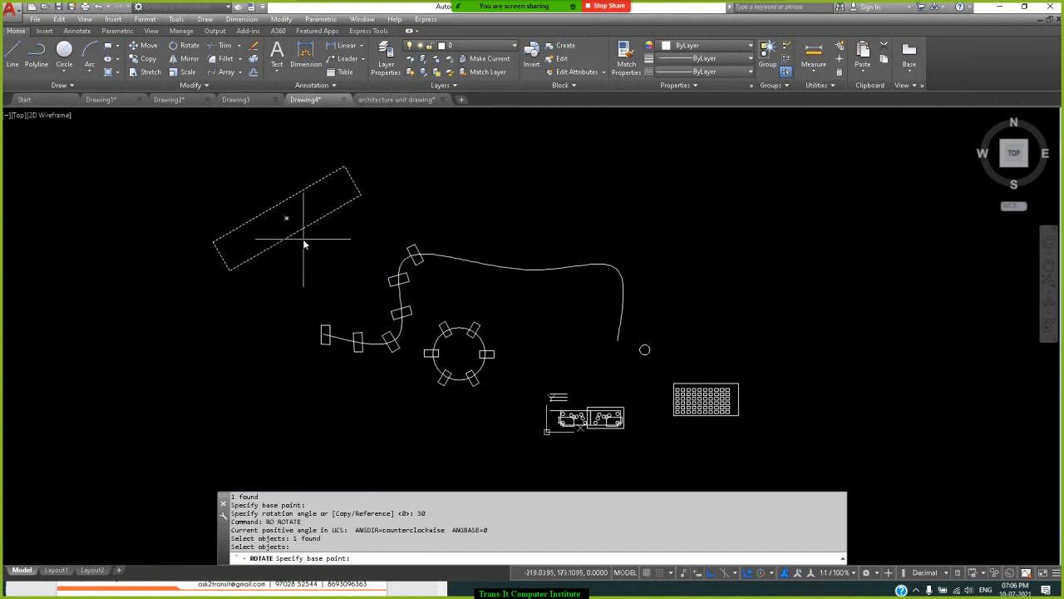
pyautogui.click(231, 271)
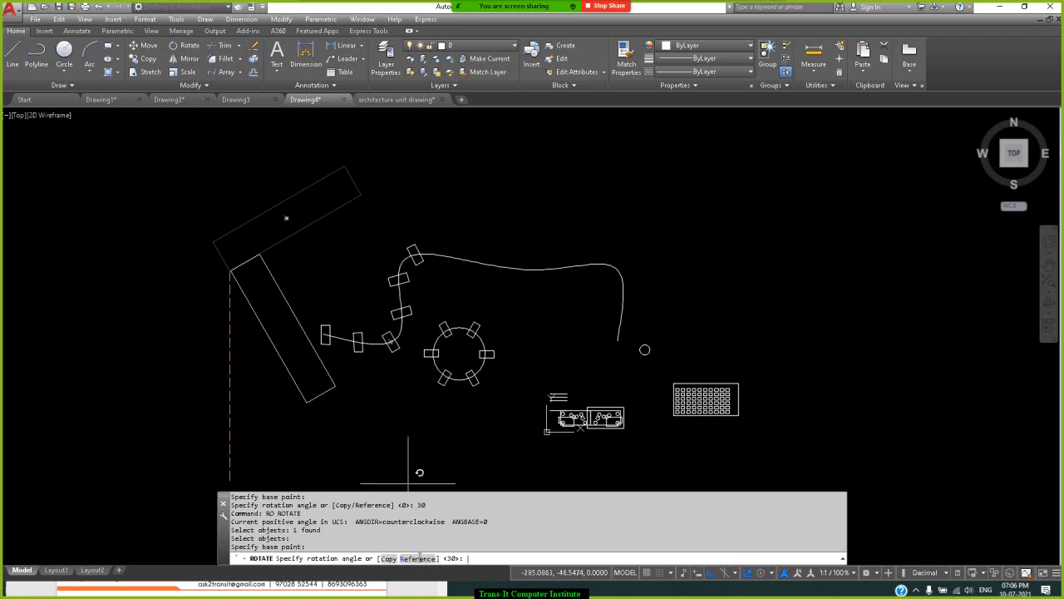
pyautogui.click(419, 557)
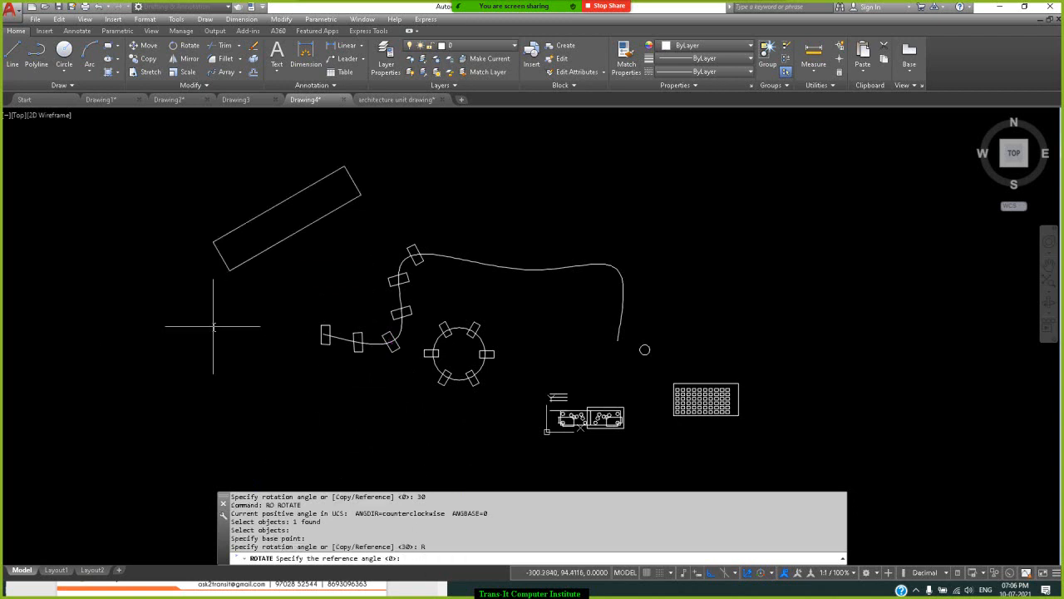
pyautogui.click(229, 270)
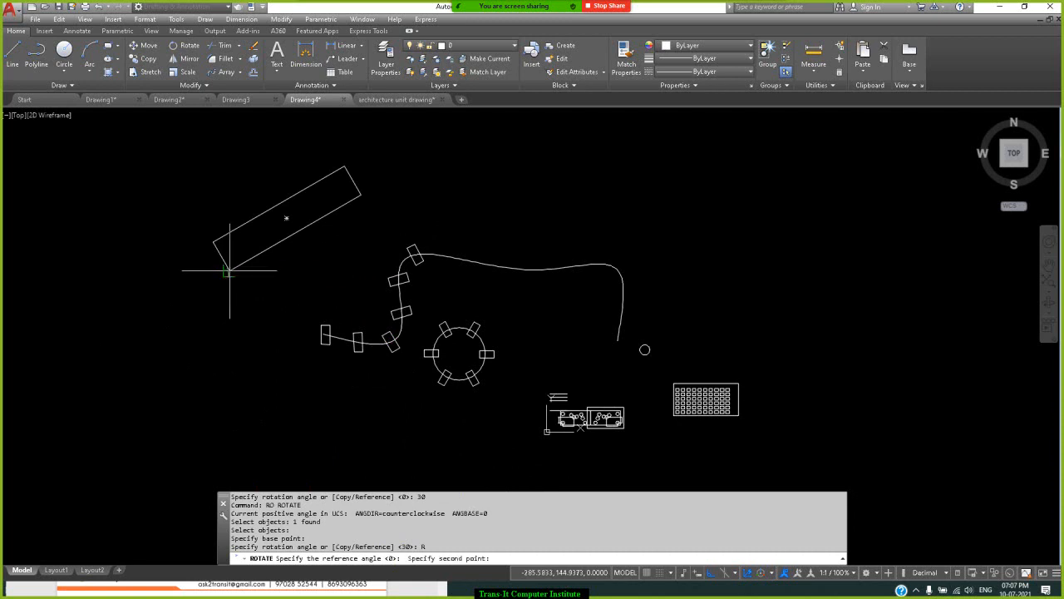
pyautogui.click(359, 195)
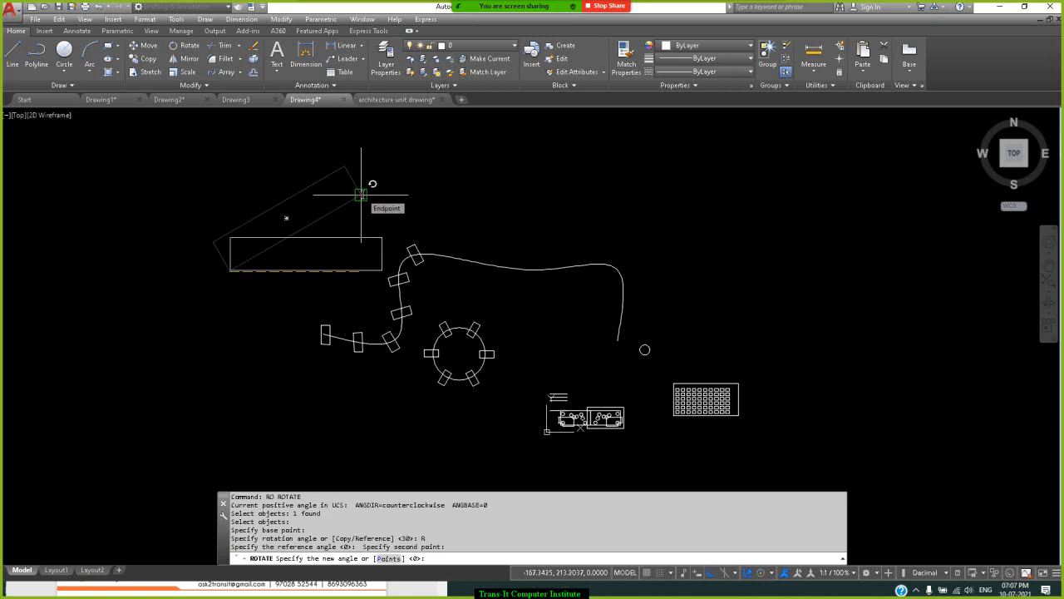
pyautogui.write('90')
pyautogui.press('Return')
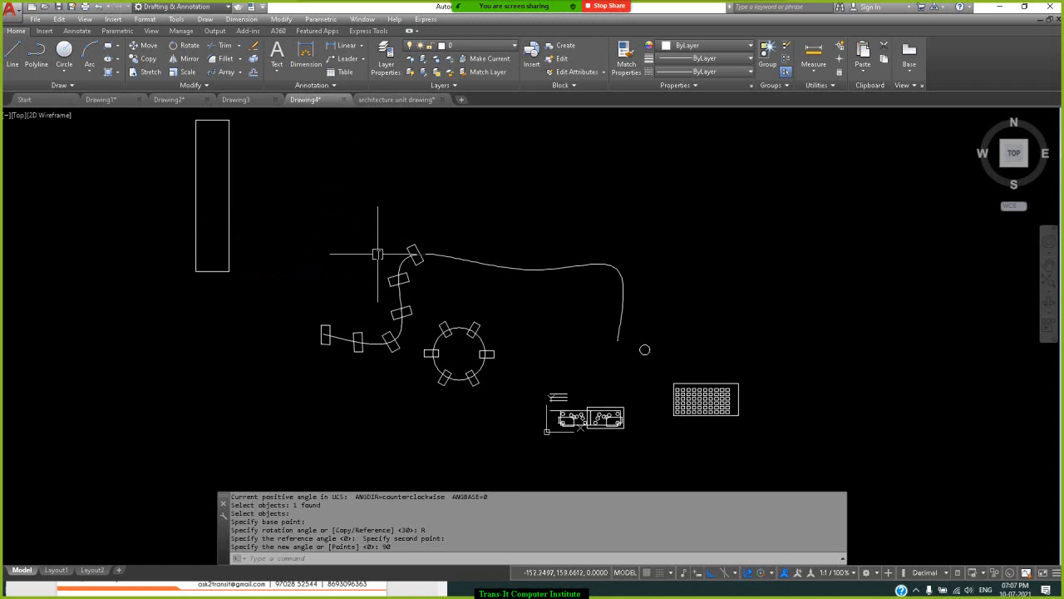
pyautogui.hotkey('ctrl', 'z')
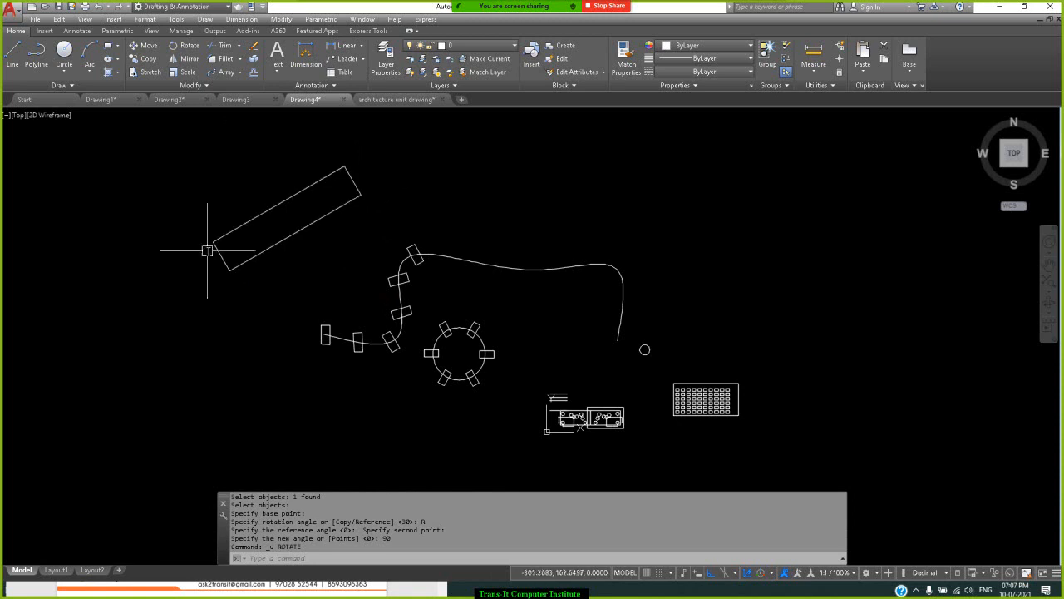
# Draw a horizontal line from the tilted rectangle's lowest corner toward the path array.
pyautogui.click(12, 61)
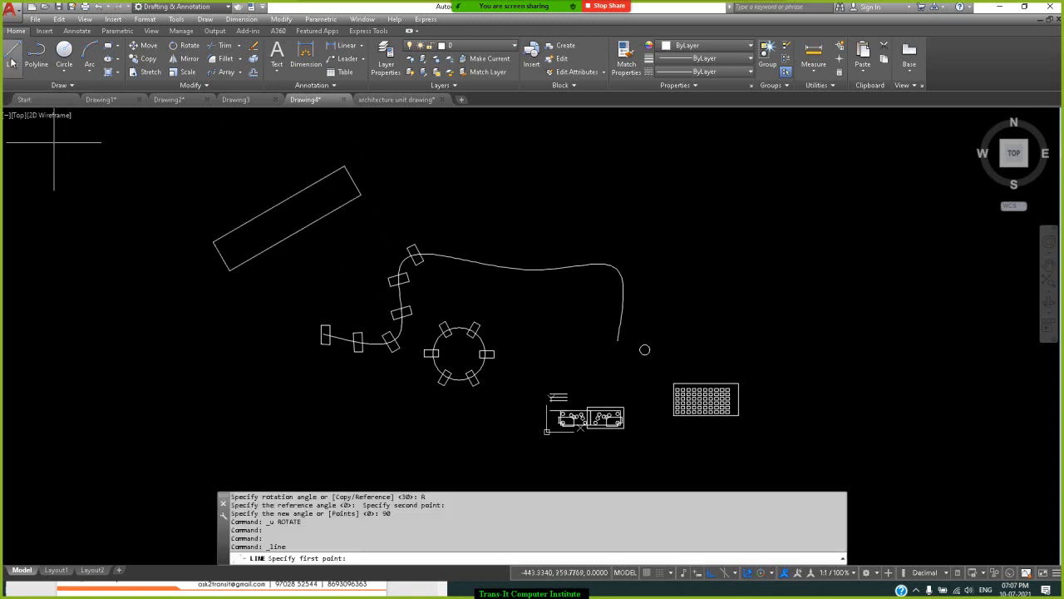
pyautogui.click(230, 270)
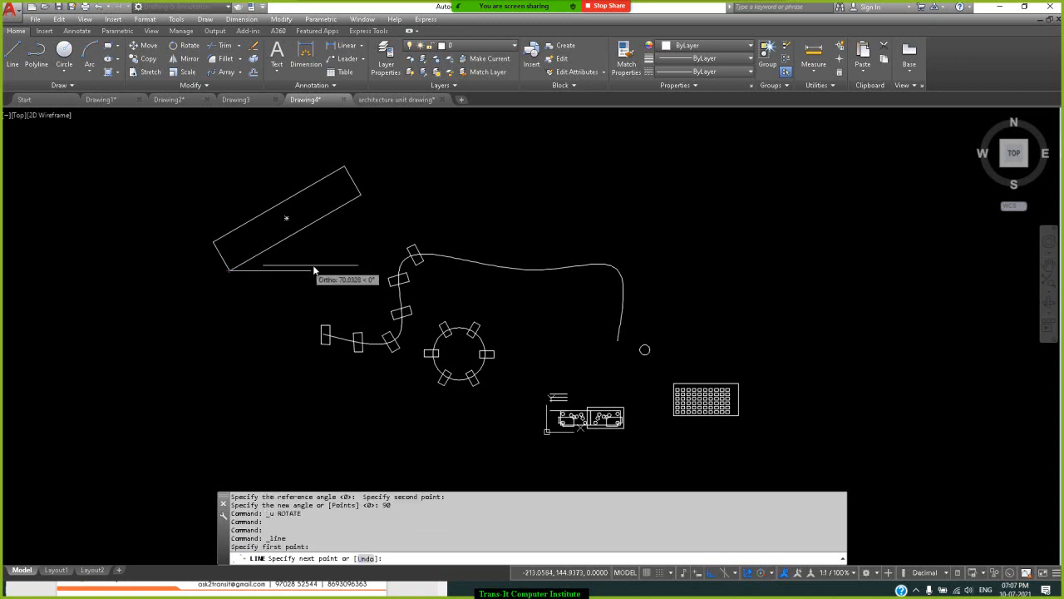
pyautogui.click(366, 269)
pyautogui.press('Return')
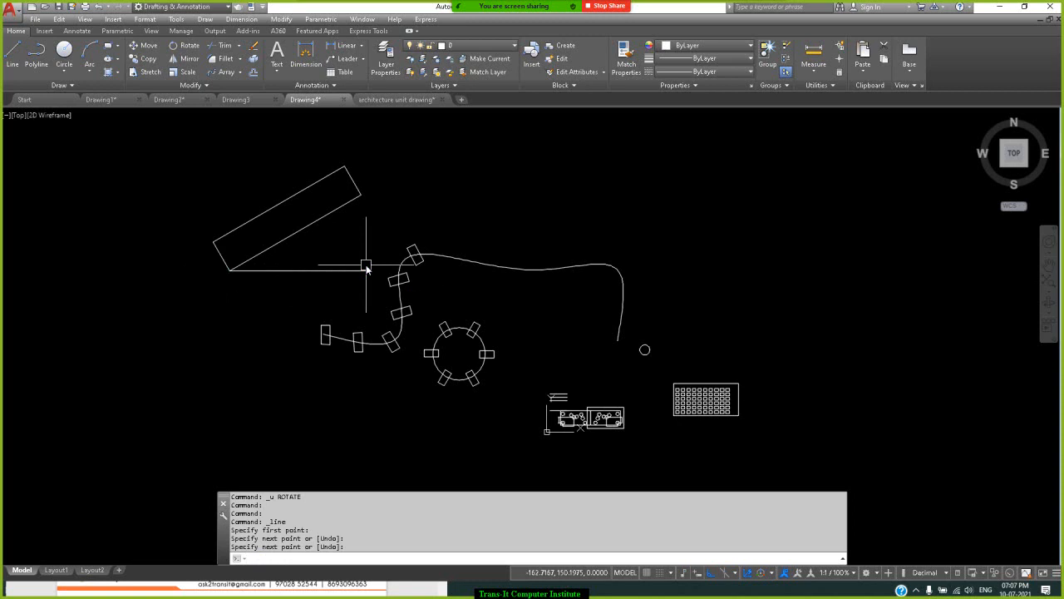
# Rotate the tilted rectangle about its lowest corner with Reference, from the horizontal line to a new angle of 90 degrees, with Ortho turned off.
pyautogui.write('ro')
pyautogui.press('Return')
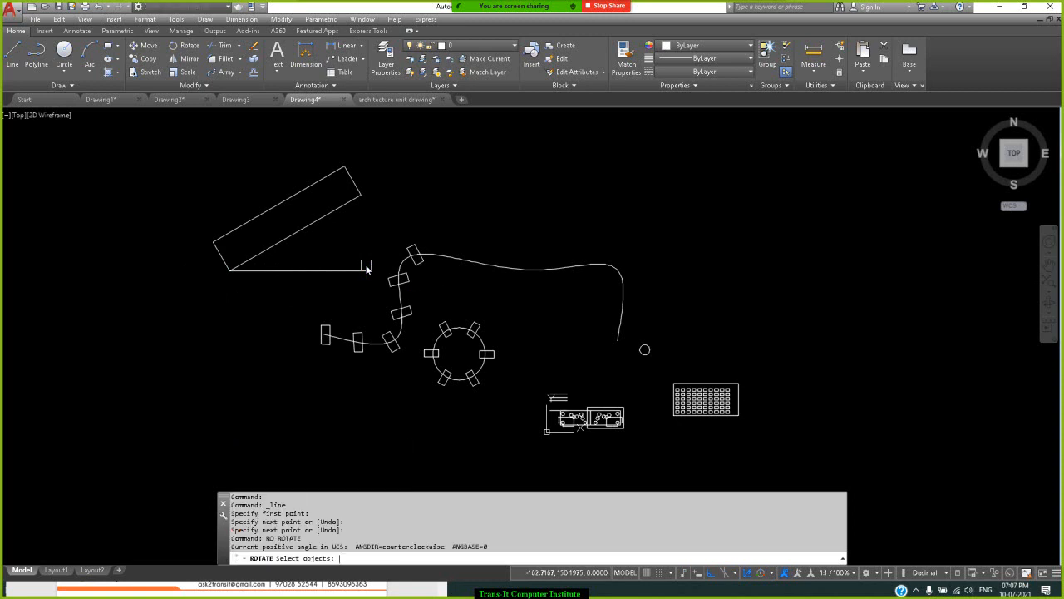
pyautogui.click(320, 219)
pyautogui.press('Return')
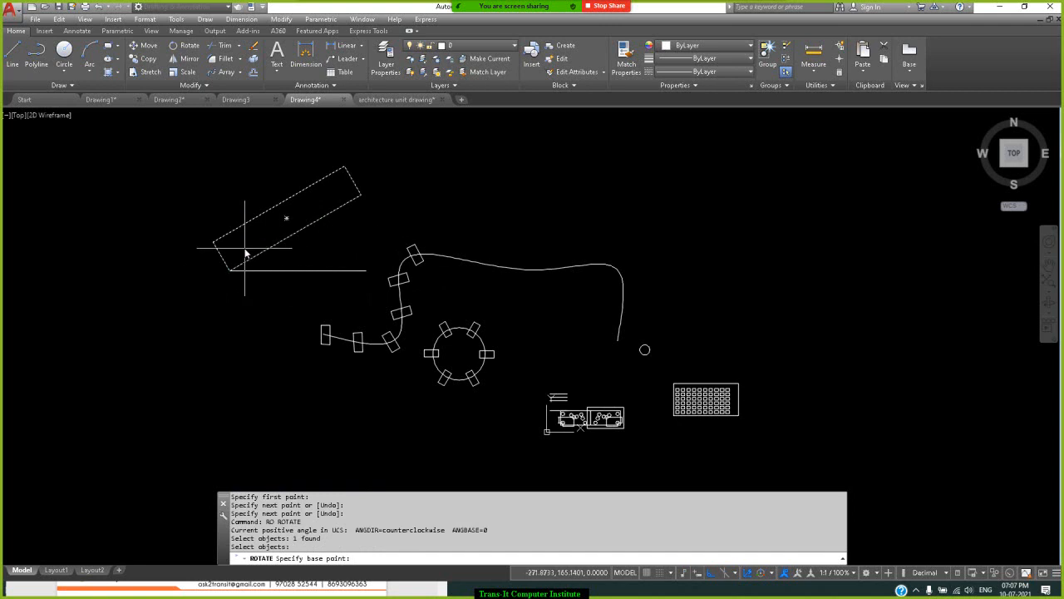
pyautogui.click(230, 270)
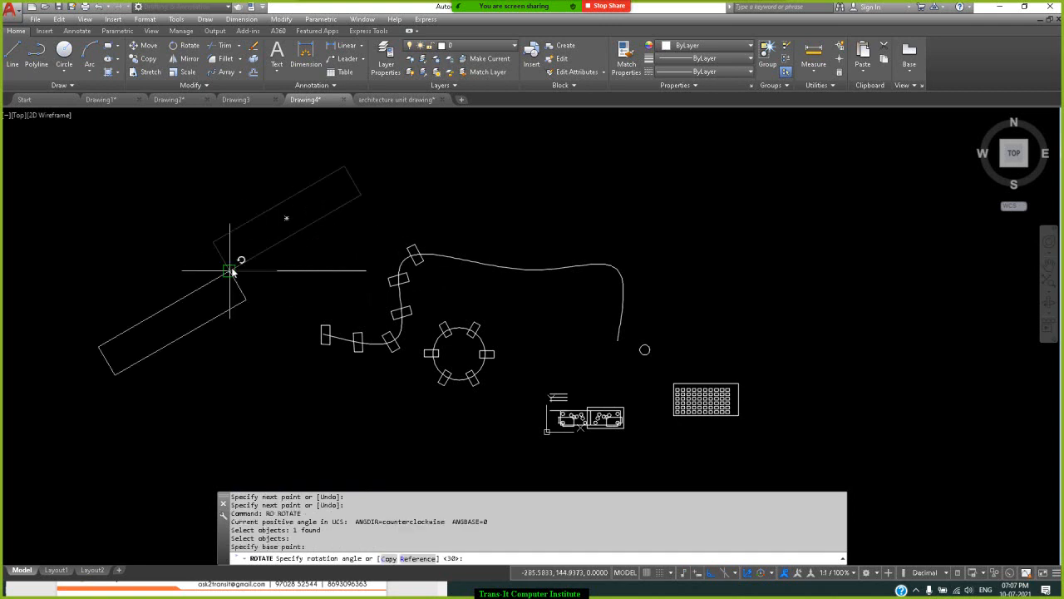
pyautogui.click(418, 557)
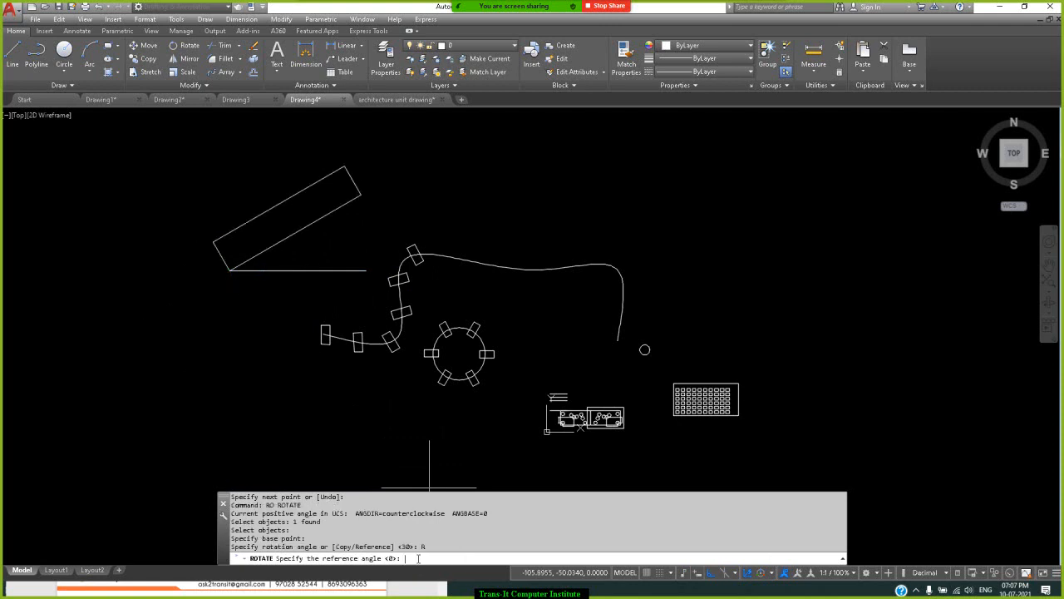
pyautogui.press('F6')
pyautogui.press('F7')
pyautogui.press('F8')
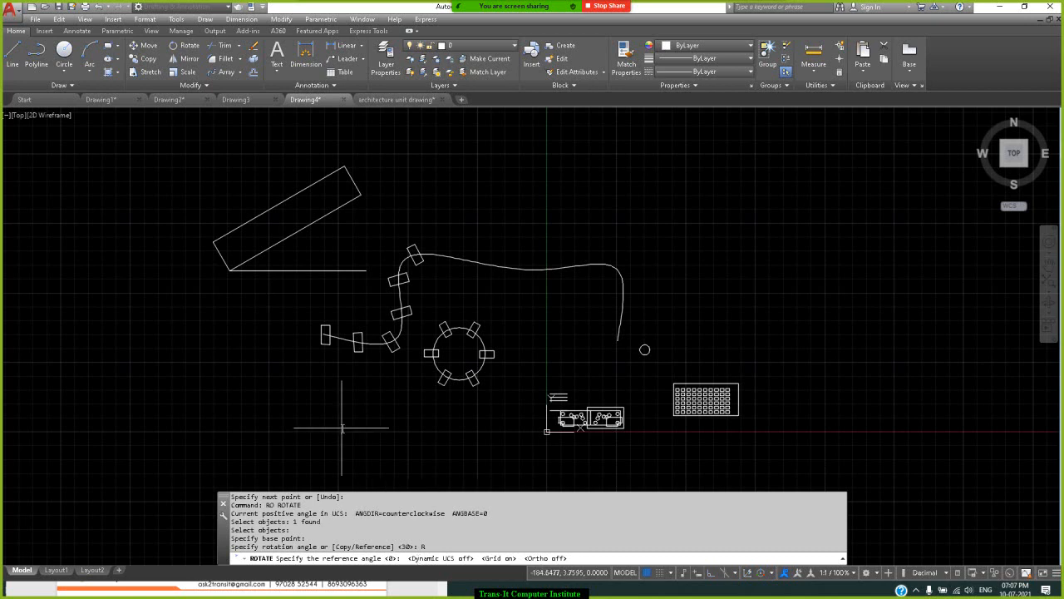
pyautogui.click(230, 270)
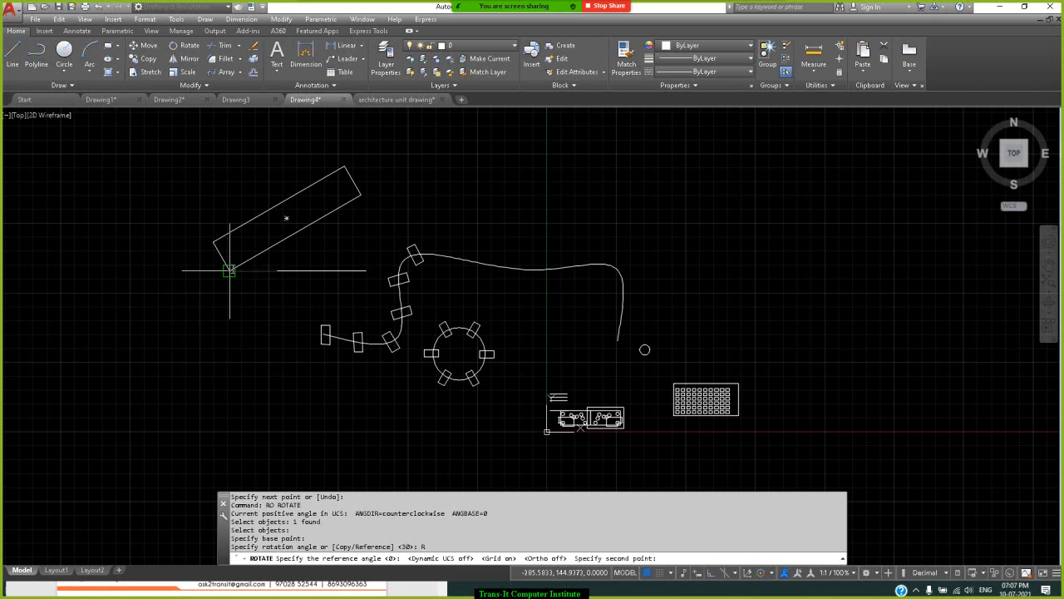
pyautogui.click(366, 270)
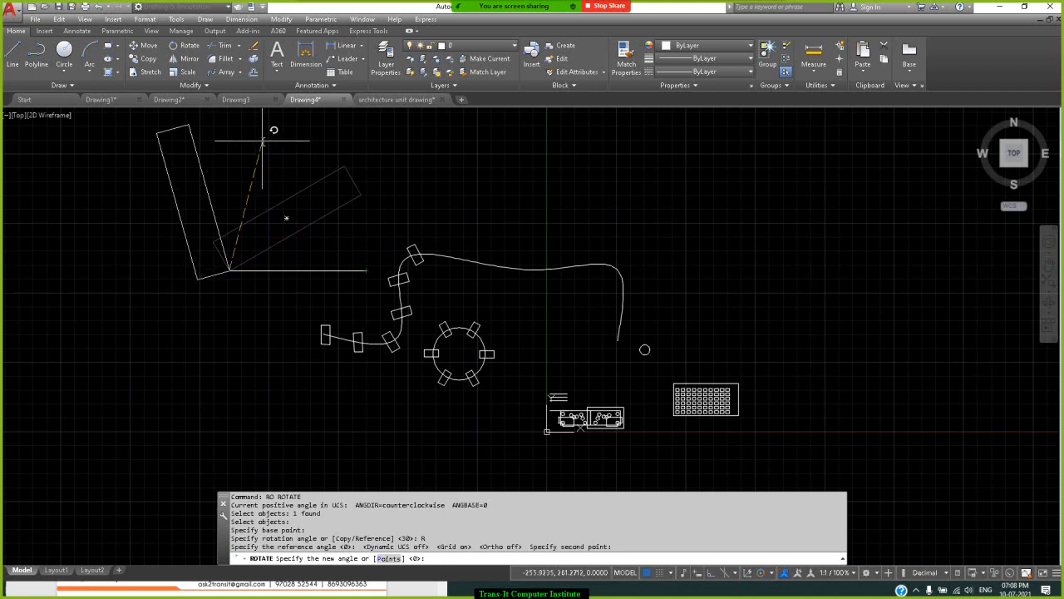
pyautogui.press('Return')
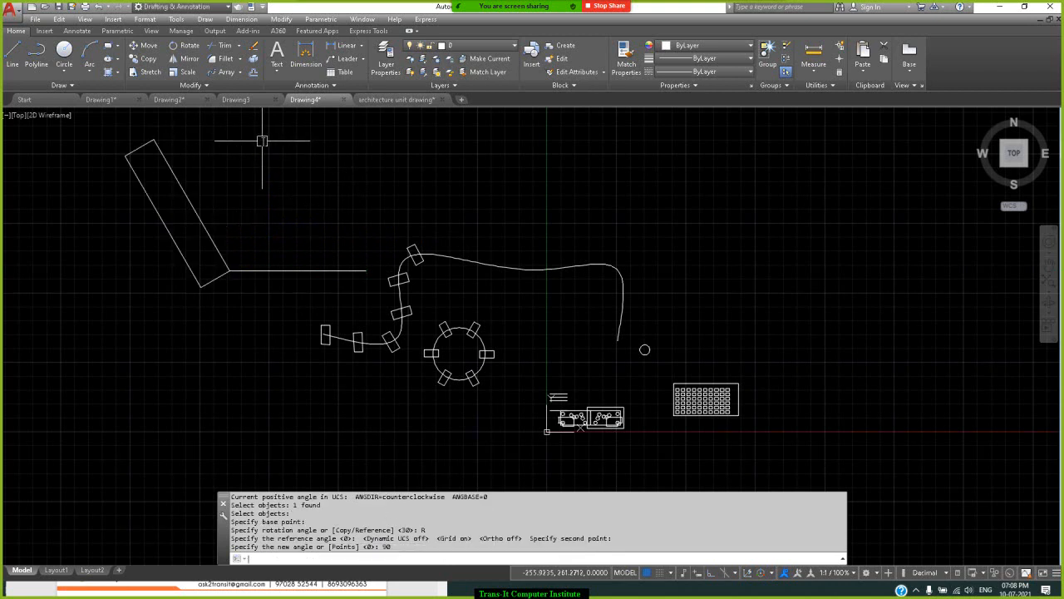